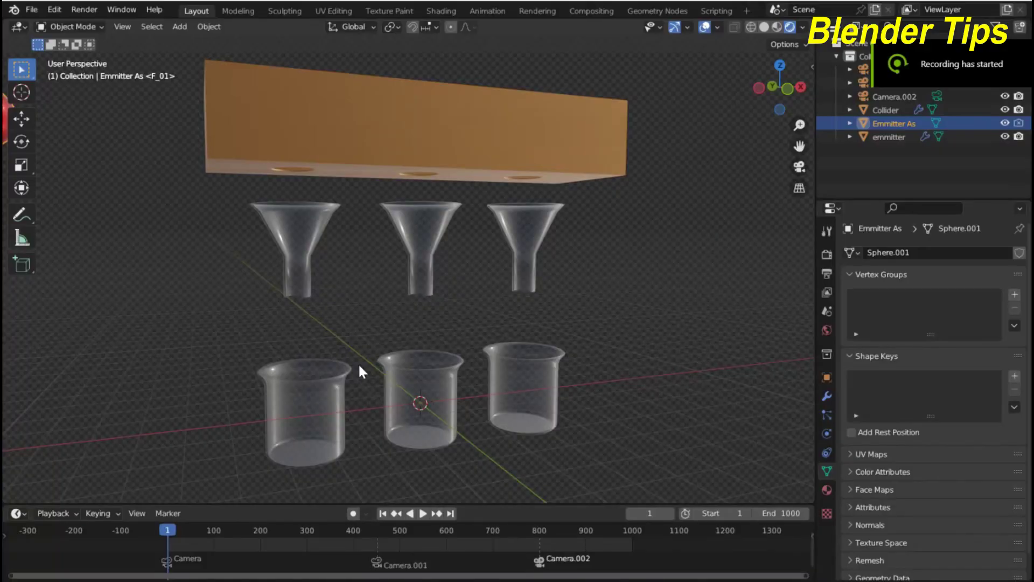
Preview the finished particle animation, then delete the default cube, camera and light
{"action": "key", "text": "space"}
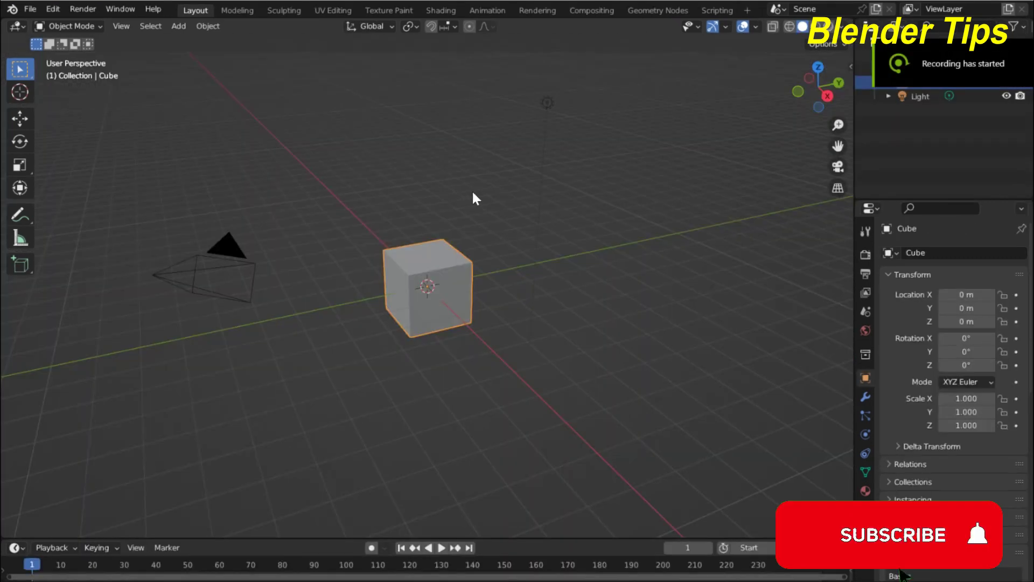
{"action": "middle_click_drag", "start_coordinate": [436, 211], "coordinate": [416, 215]}
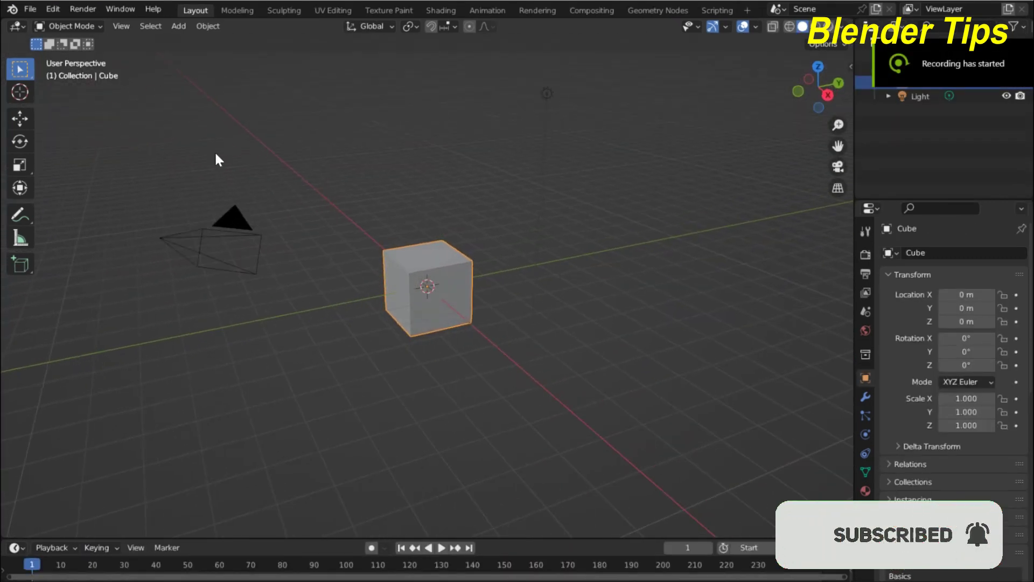
{"action": "left_click_drag", "start_coordinate": [185, 135], "coordinate": [246, 260]}
{"action": "left_click_drag", "start_coordinate": [298, 289], "coordinate": [561, 351]}
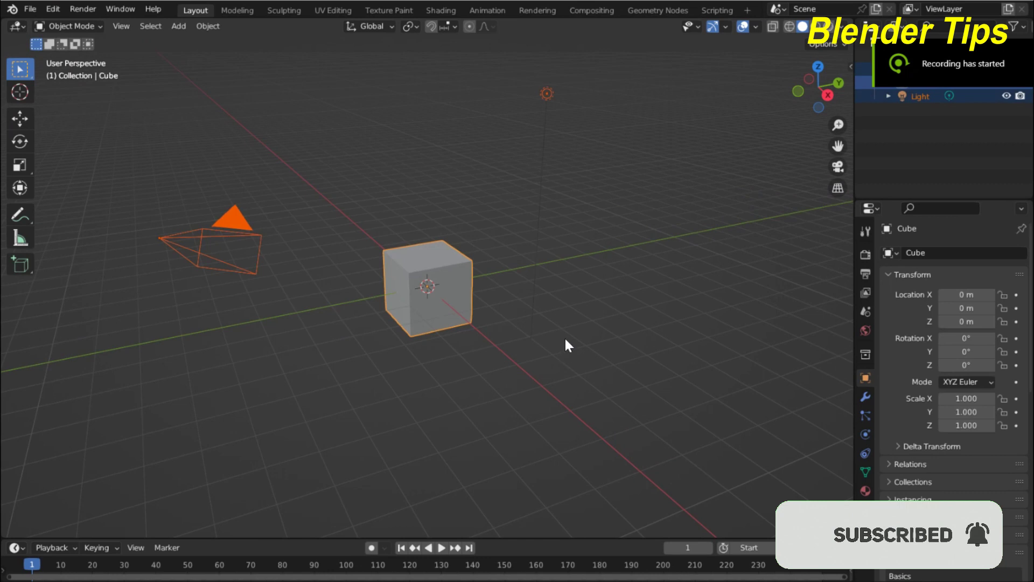
{"action": "key", "text": "Delete"}
{"action": "mouse_move", "coordinate": [548, 311]}
{"action": "middle_mouse_down"}
{"action": "mouse_move", "coordinate": [463, 289]}
{"action": "mouse_move", "coordinate": [507, 286]}
{"action": "middle_mouse_up"}
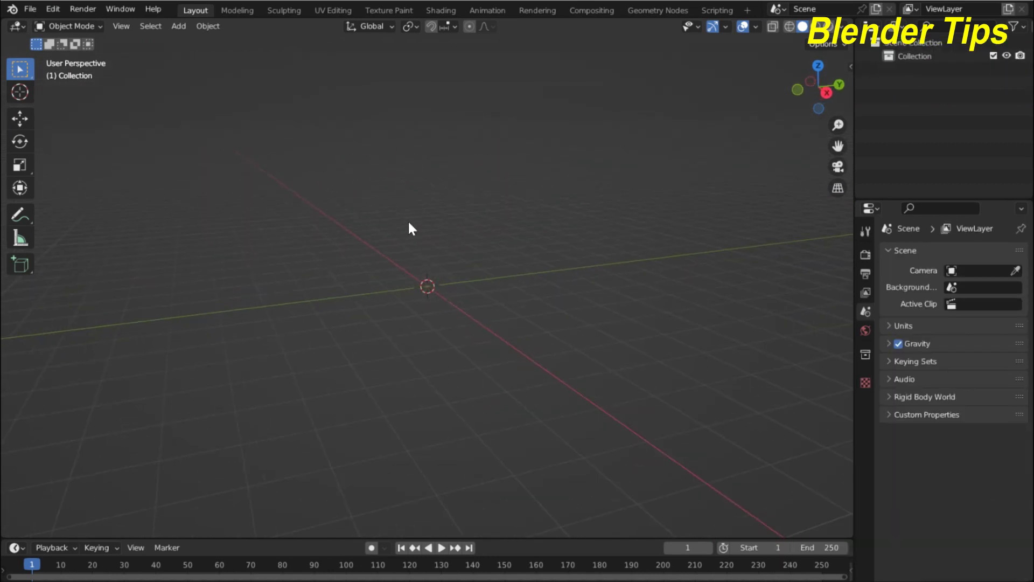
Add a cylinder mesh and raise its vertex count from 32 to 50
{"action": "key", "text": "shift+a"}
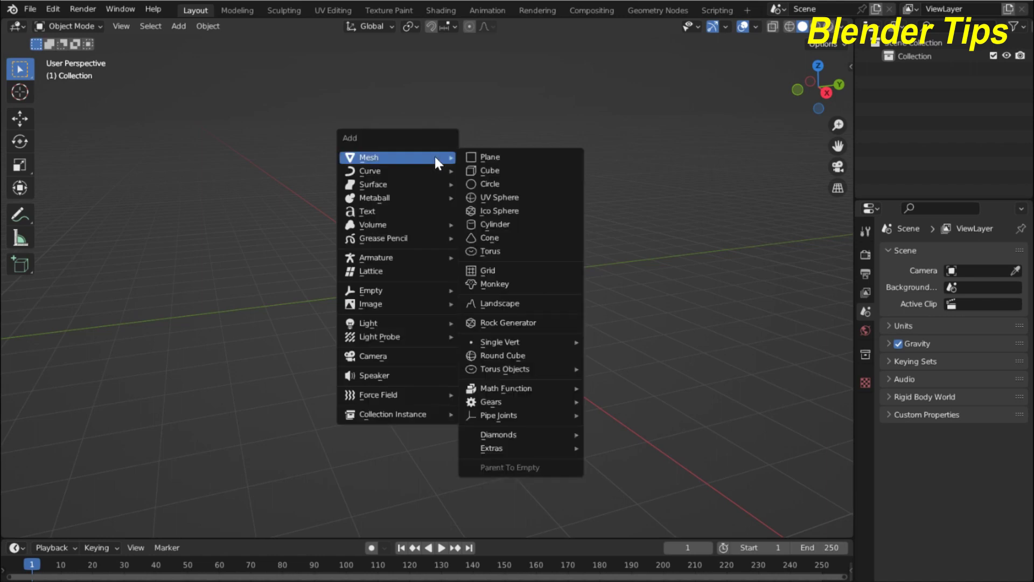
{"action": "left_click", "coordinate": [512, 221]}
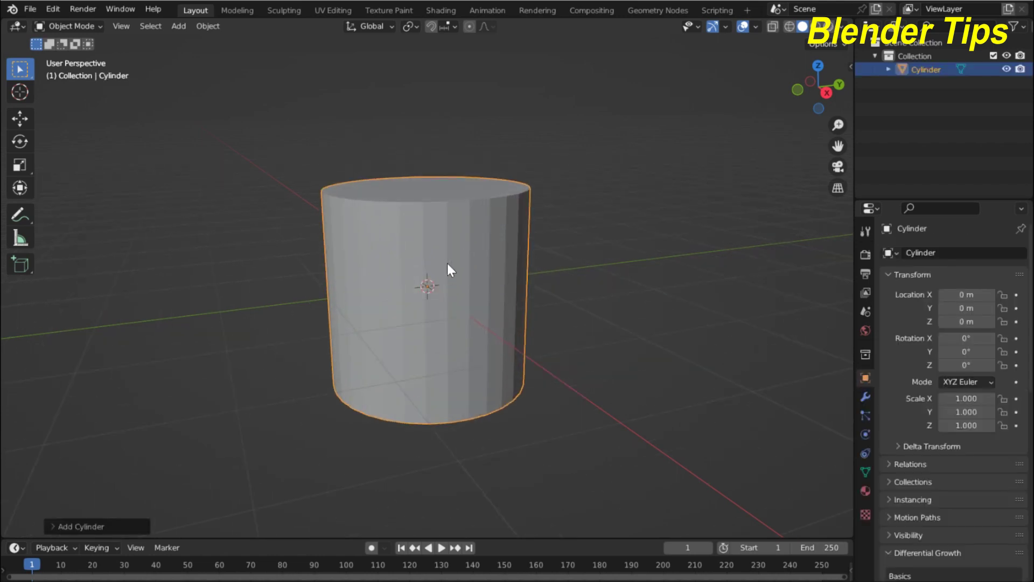
{"action": "left_click", "coordinate": [51, 522]}
{"action": "type", "text": "50"}
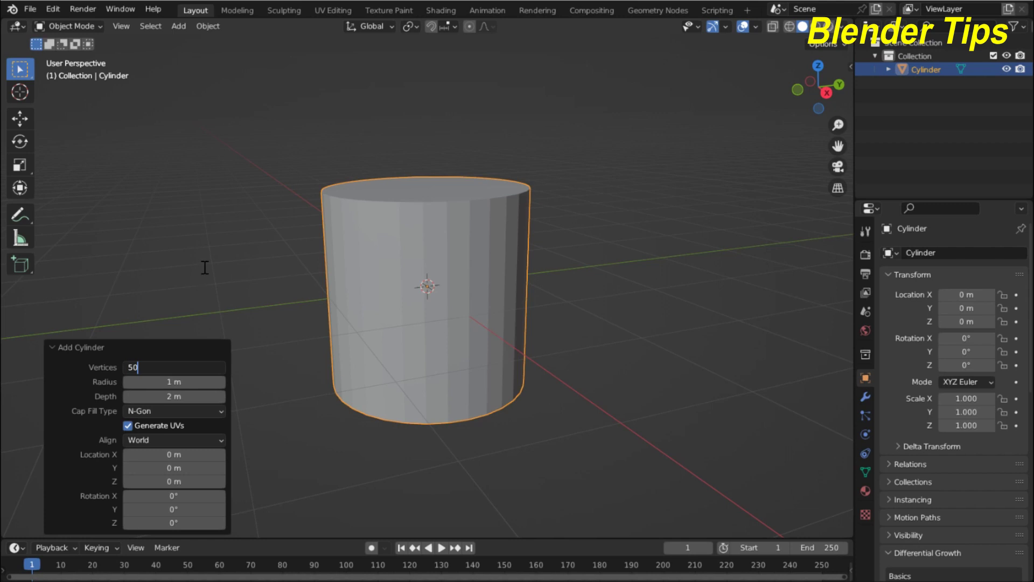
{"action": "key", "text": "Return"}
{"action": "scroll", "coordinate": [480, 265], "scroll_direction": "up", "scroll_amount": 3}
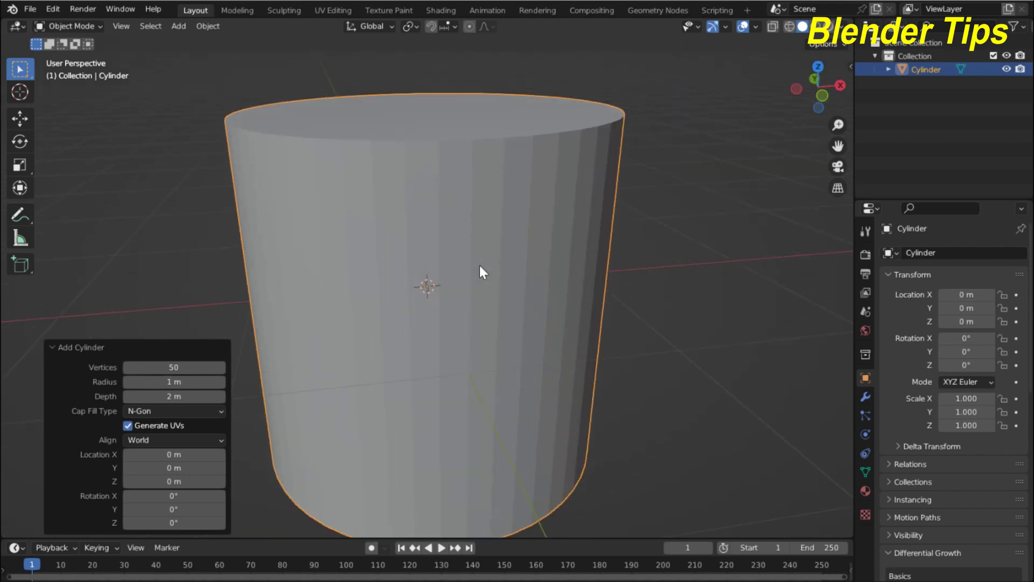
{"action": "scroll", "coordinate": [431, 256], "scroll_direction": "down", "scroll_amount": 2}
{"action": "middle_click_drag", "start_coordinate": [417, 251], "coordinate": [380, 258]}
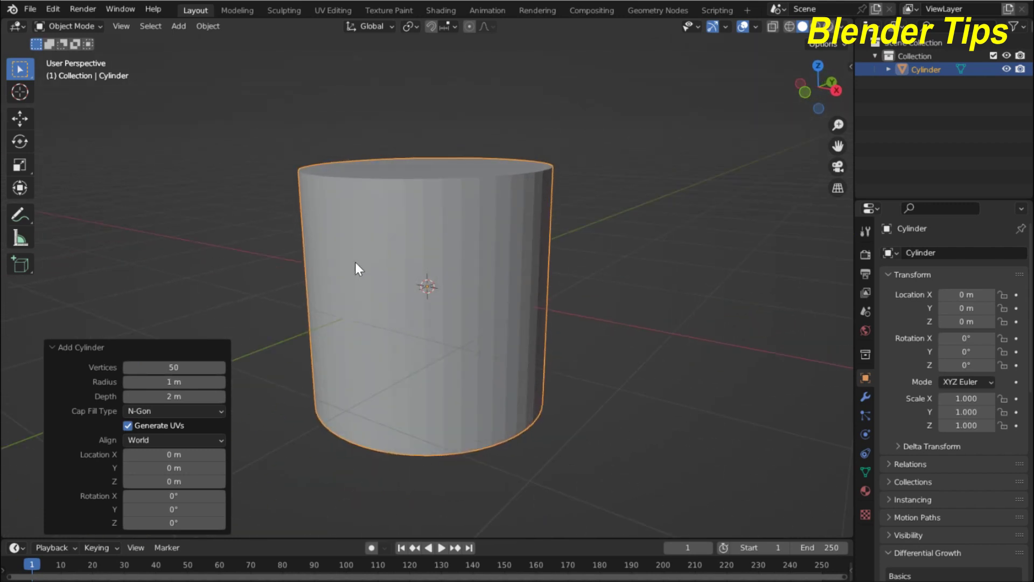
In Edit Mode, scale the cylinder mesh up by 1.25
{"action": "key", "text": "Tab"}
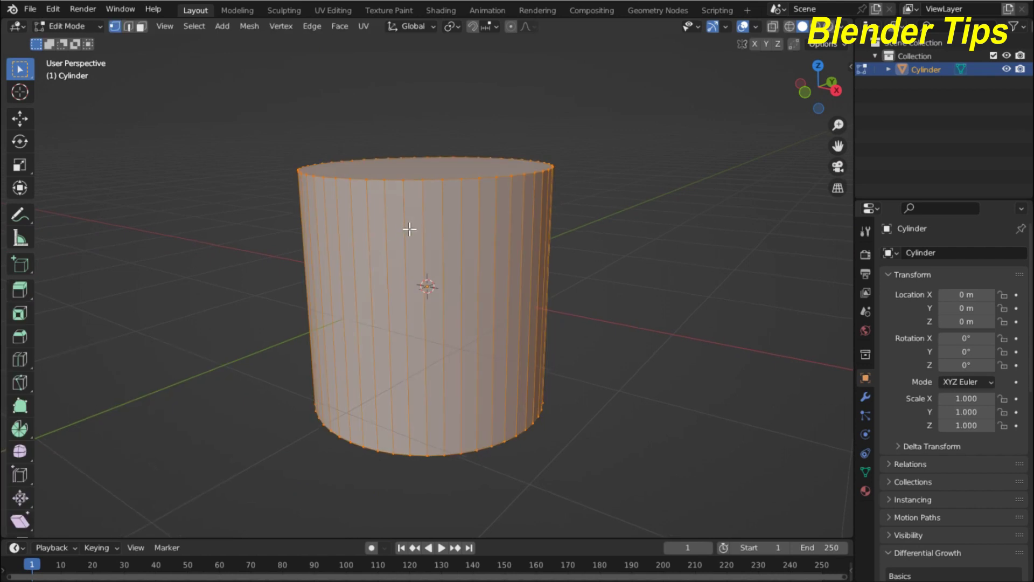
{"action": "middle_click_drag", "start_coordinate": [409, 228], "coordinate": [440, 256]}
{"action": "type", "text": "s1.25"}
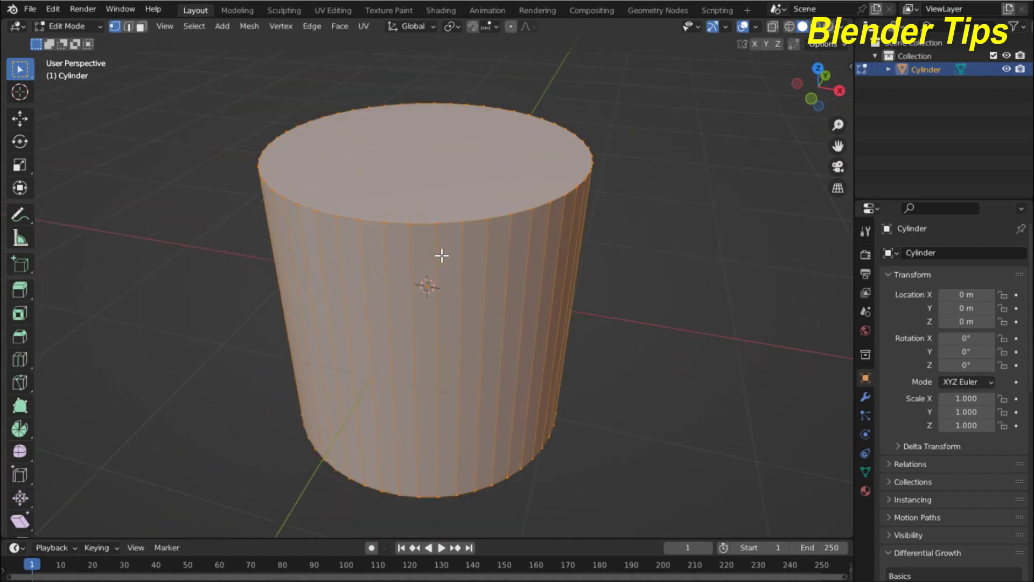
{"action": "key", "text": "Return"}
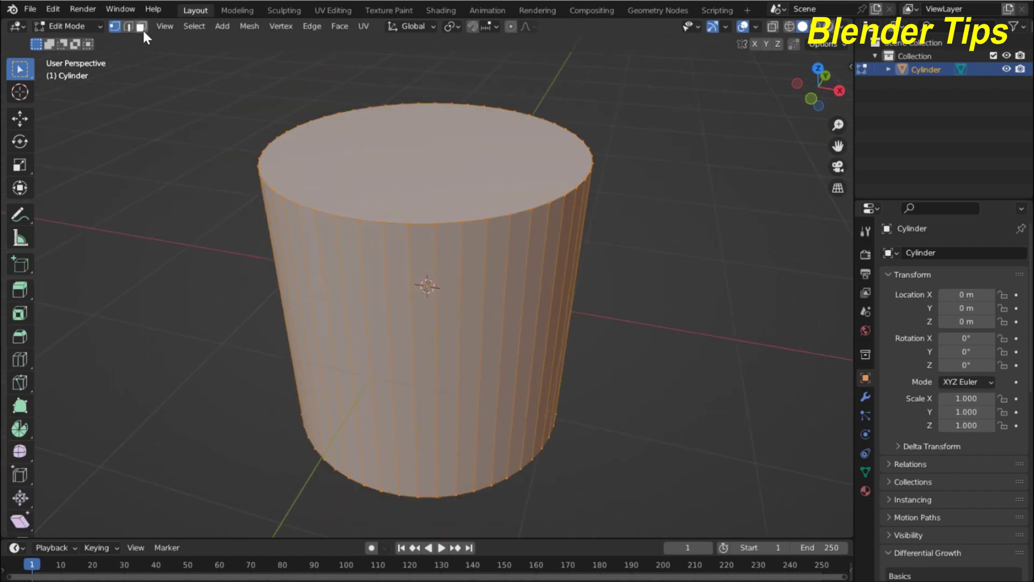
Delete the cylinder's top face in face select mode
{"action": "left_click", "coordinate": [143, 29]}
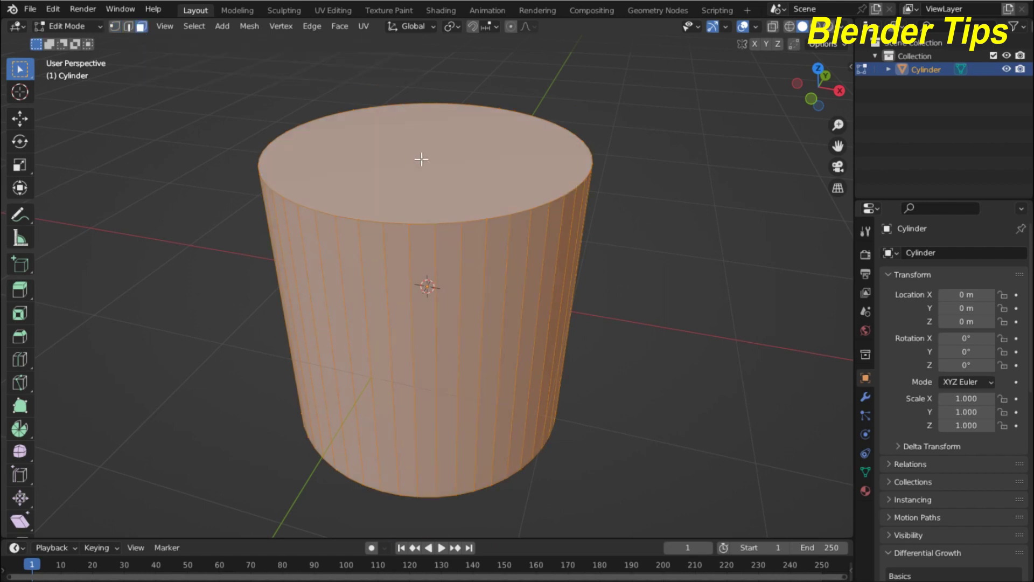
{"action": "key", "text": "alt+a"}
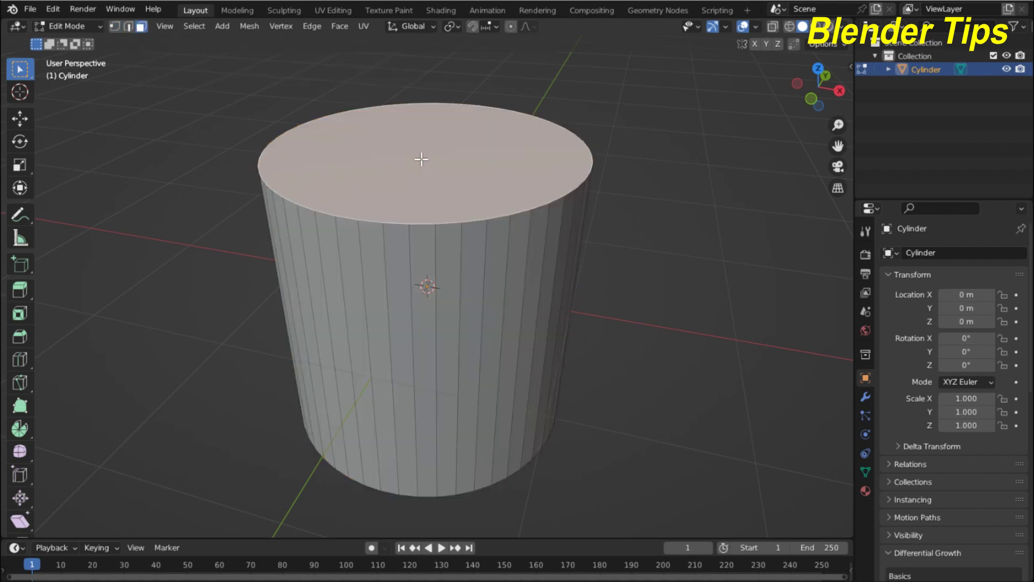
{"action": "key", "text": "x"}
{"action": "left_click", "coordinate": [414, 189]}
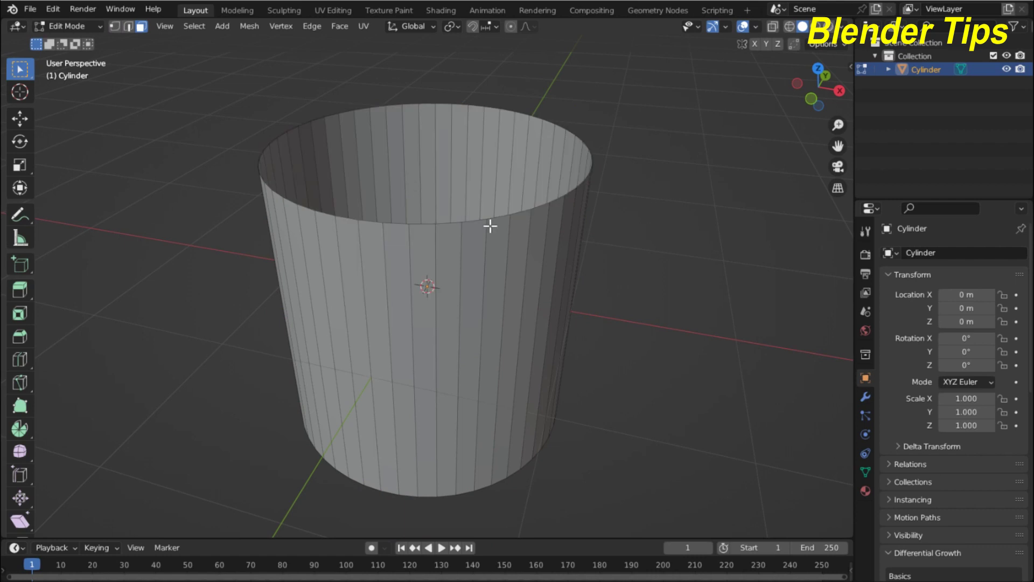
Select the edge loop around the open top rim
{"action": "mouse_move", "coordinate": [490, 226]}
{"action": "middle_mouse_down"}
{"action": "mouse_move", "coordinate": [575, 245]}
{"action": "mouse_move", "coordinate": [438, 246]}
{"action": "middle_mouse_up"}
{"action": "scroll", "coordinate": [575, 245], "scroll_direction": "up", "scroll_amount": 3}
{"action": "scroll", "coordinate": [555, 260], "scroll_direction": "down", "scroll_amount": 2}
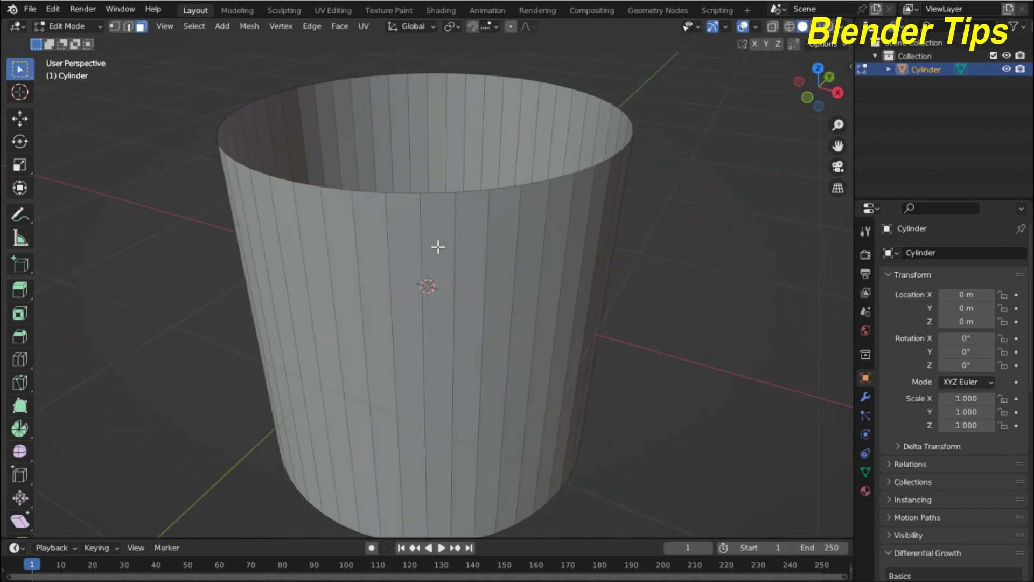
{"action": "scroll", "coordinate": [445, 227], "scroll_direction": "down", "scroll_amount": 2}
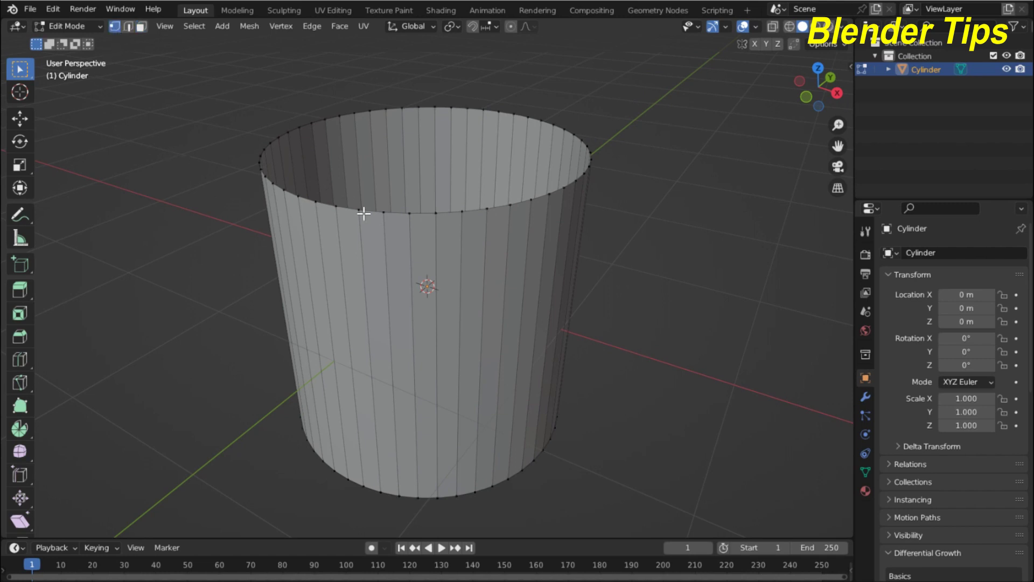
{"action": "middle_click_drag", "start_coordinate": [416, 228], "coordinate": [454, 237]}
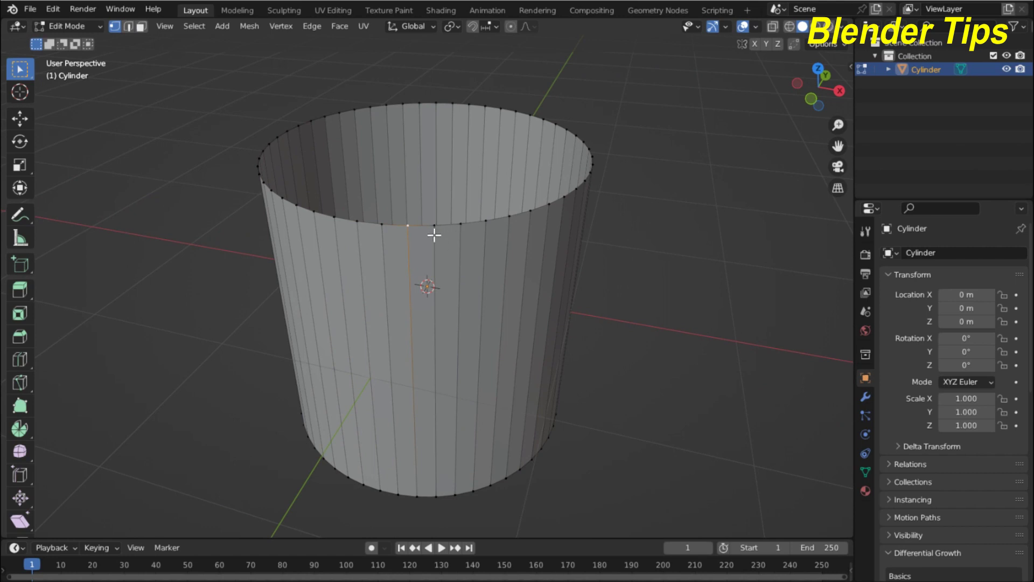
{"action": "left_click", "coordinate": [435, 226], "text": "alt"}
{"action": "middle_click_drag", "start_coordinate": [455, 233], "coordinate": [515, 237]}
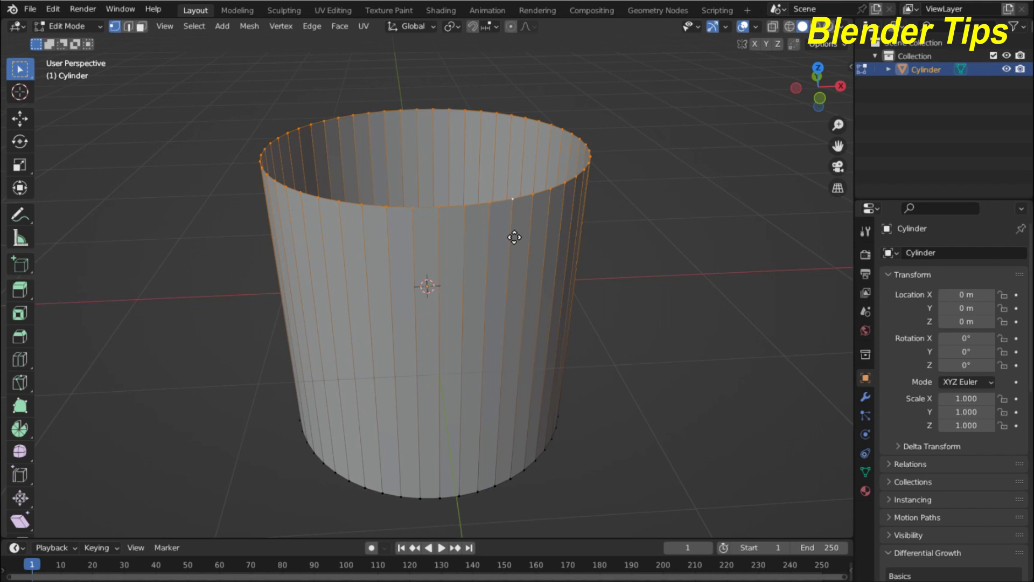
Extrude the rim loop about 0.195 m straight up along Z
{"action": "key", "text": "e"}
{"action": "key", "text": "z"}
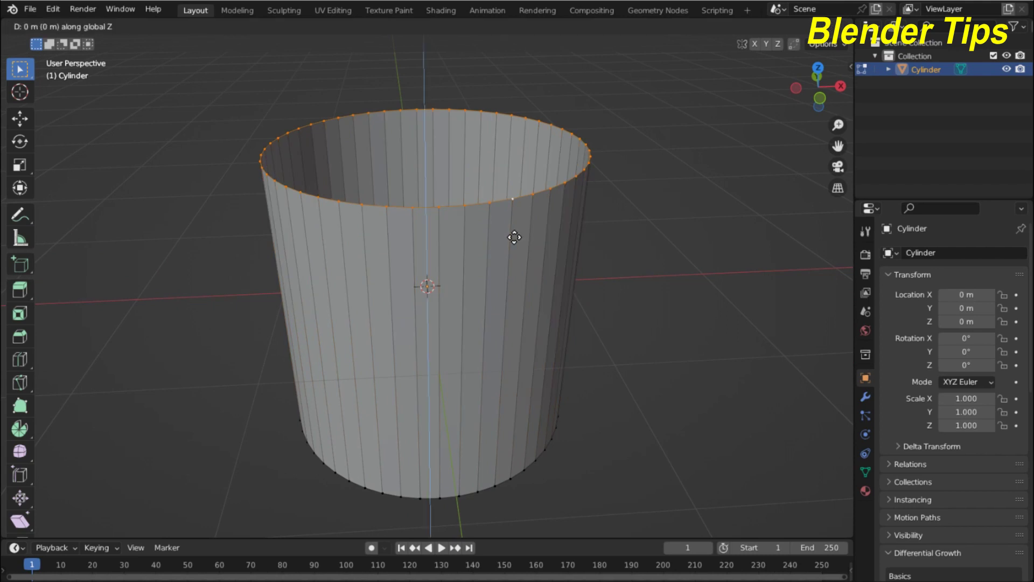
{"action": "left_click", "coordinate": [514, 205]}
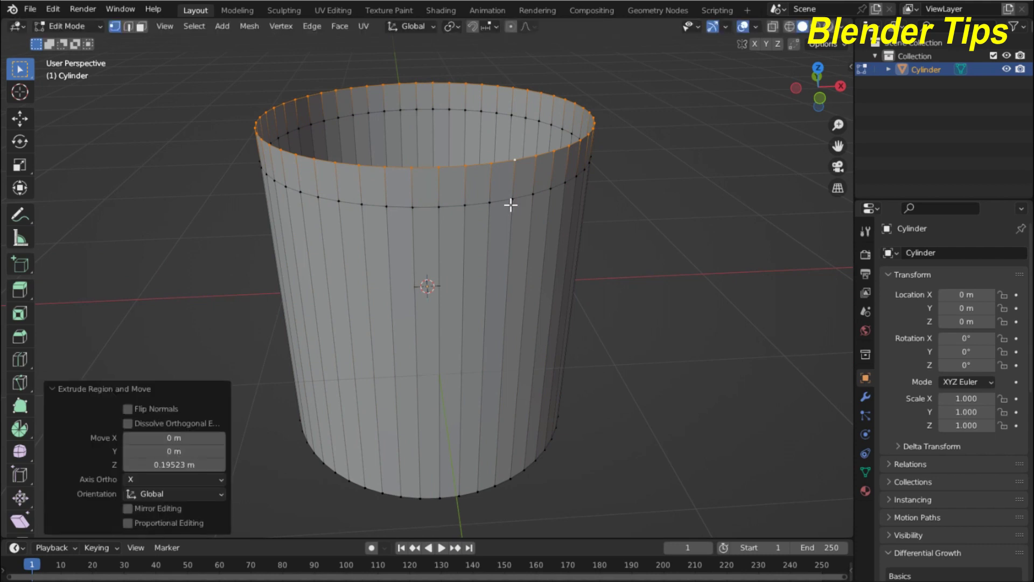
{"action": "mouse_move", "coordinate": [510, 205]}
{"action": "middle_mouse_down"}
{"action": "mouse_move", "coordinate": [451, 275]}
{"action": "mouse_move", "coordinate": [466, 277]}
{"action": "middle_mouse_up"}
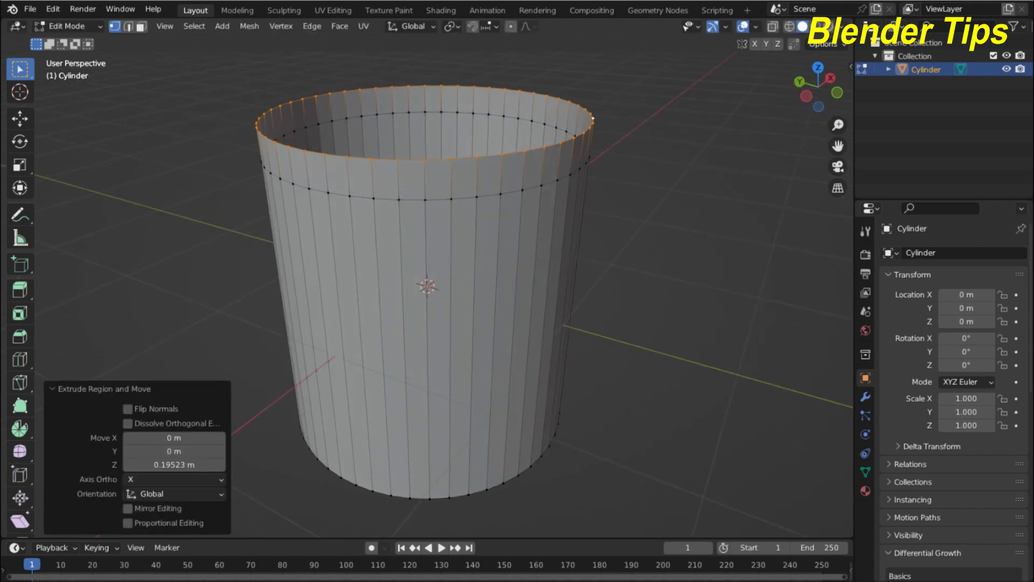
Scale the new rim outward to 1.182 and return to Object Mode
{"action": "key", "text": "s"}
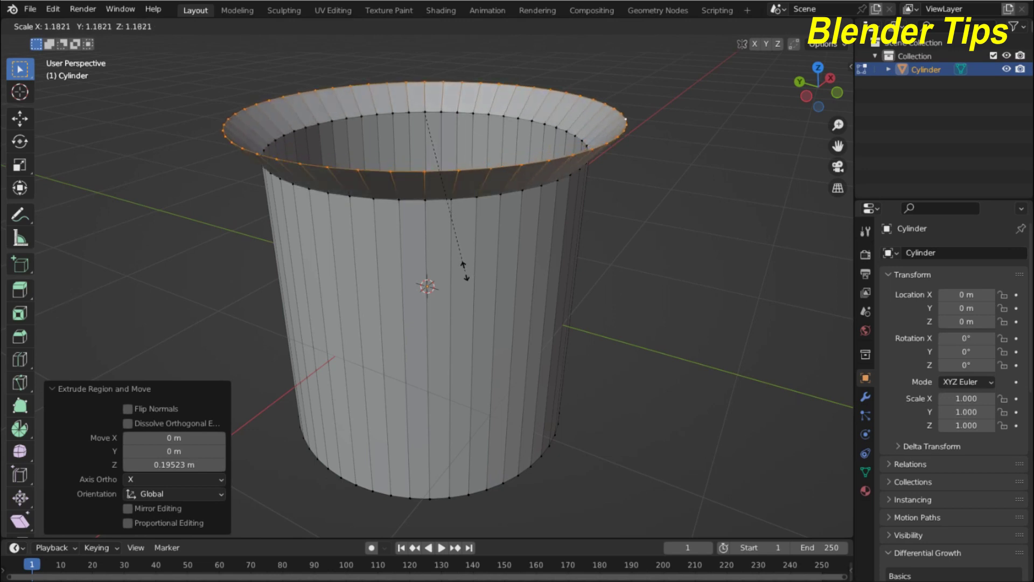
{"action": "left_click", "coordinate": [464, 271]}
{"action": "middle_click_drag", "start_coordinate": [577, 307], "coordinate": [434, 291]}
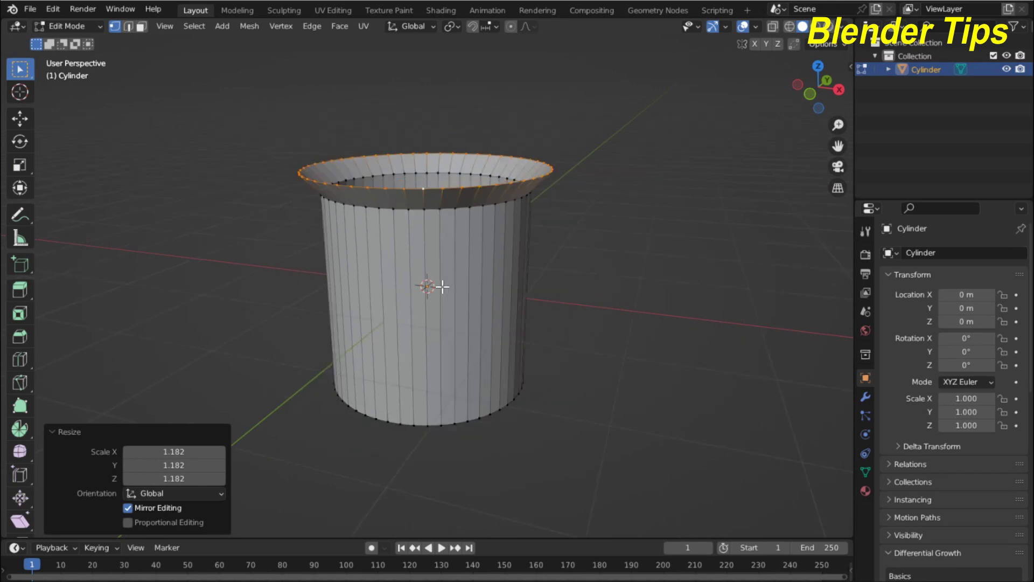
{"action": "key", "text": "Tab"}
Apply Shade Smooth to the flared cup
{"action": "middle_click_drag", "start_coordinate": [455, 288], "coordinate": [542, 286]}
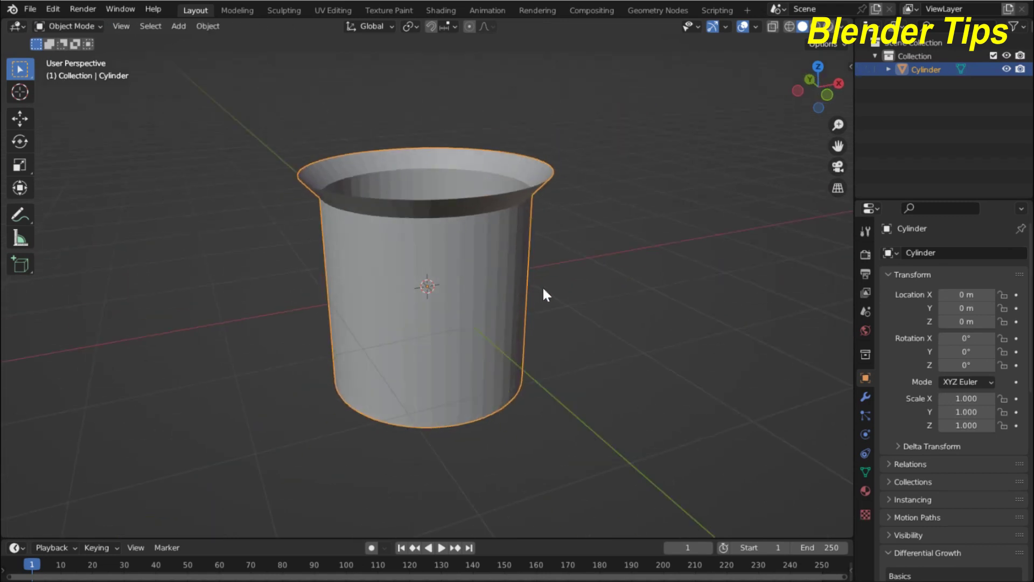
{"action": "scroll", "coordinate": [475, 276], "scroll_direction": "up", "scroll_amount": 1}
{"action": "scroll", "coordinate": [476, 279], "scroll_direction": "up", "scroll_amount": 2}
{"action": "scroll", "coordinate": [476, 279], "scroll_direction": "down", "scroll_amount": 2}
{"action": "middle_click_drag", "start_coordinate": [476, 278], "coordinate": [454, 269]}
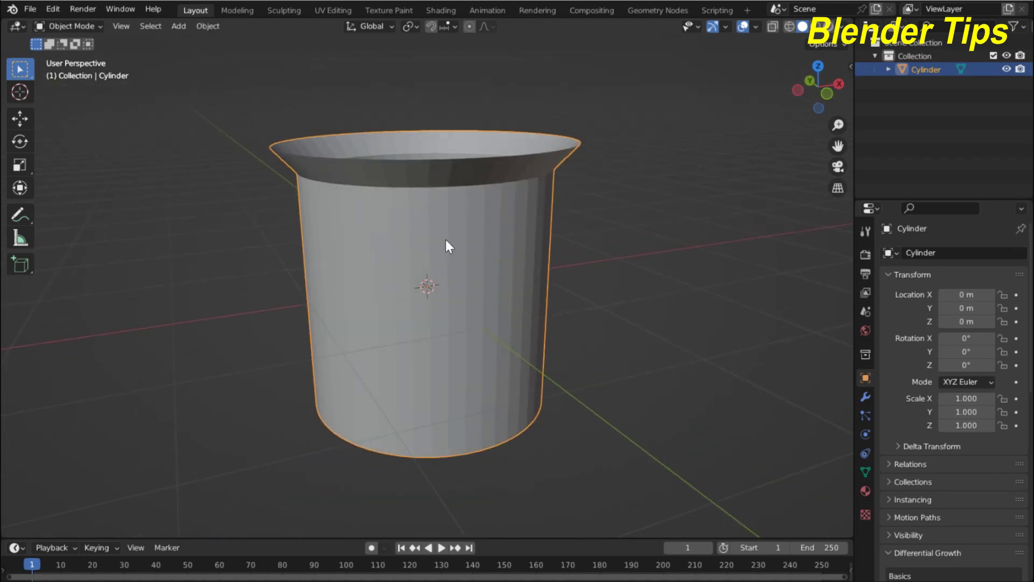
{"action": "right_click", "coordinate": [446, 245]}
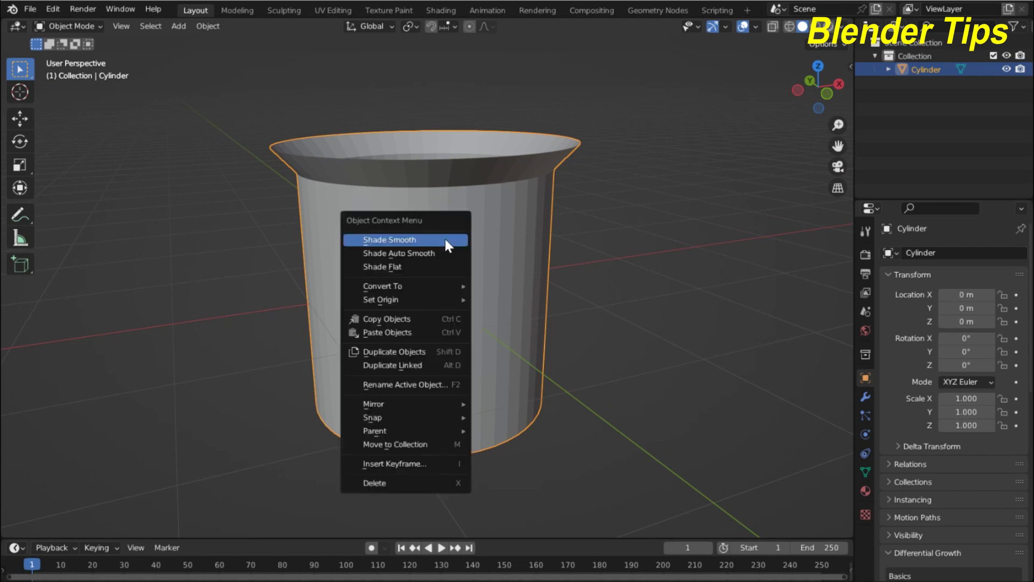
{"action": "left_click", "coordinate": [408, 238]}
Show the cup's Modifier properties
{"action": "mouse_move", "coordinate": [409, 238]}
{"action": "middle_mouse_down"}
{"action": "mouse_move", "coordinate": [502, 299]}
{"action": "mouse_move", "coordinate": [399, 260]}
{"action": "middle_mouse_up"}
{"action": "scroll", "coordinate": [502, 299], "scroll_direction": "up", "scroll_amount": 3}
{"action": "scroll", "coordinate": [503, 299], "scroll_direction": "down", "scroll_amount": 5}
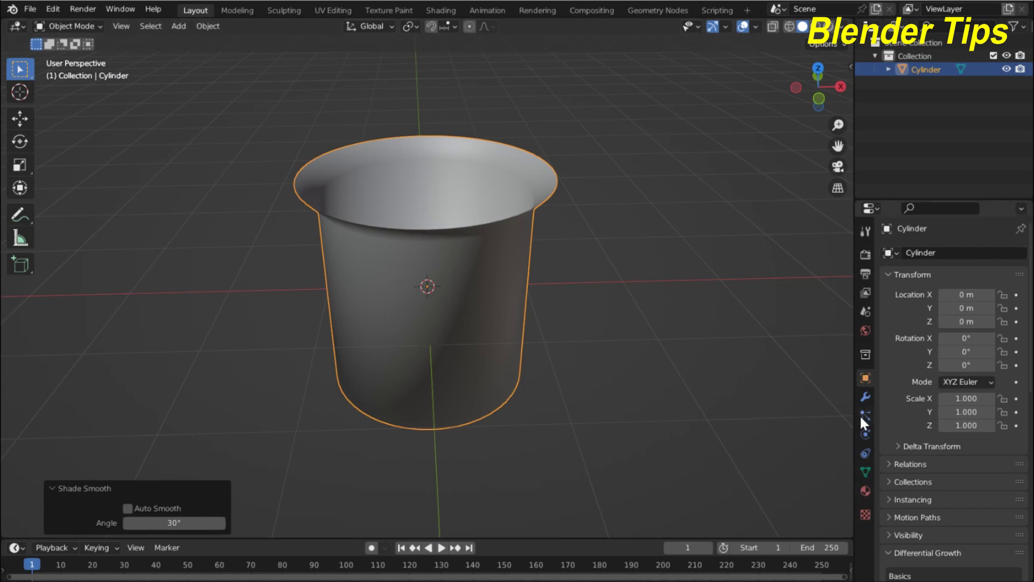
{"action": "left_click", "coordinate": [865, 396]}
Add a Bevel modifier with 0.16 m amount and 7 segments, then apply it
{"action": "left_click_drag", "start_coordinate": [856, 375], "coordinate": [820, 375]}
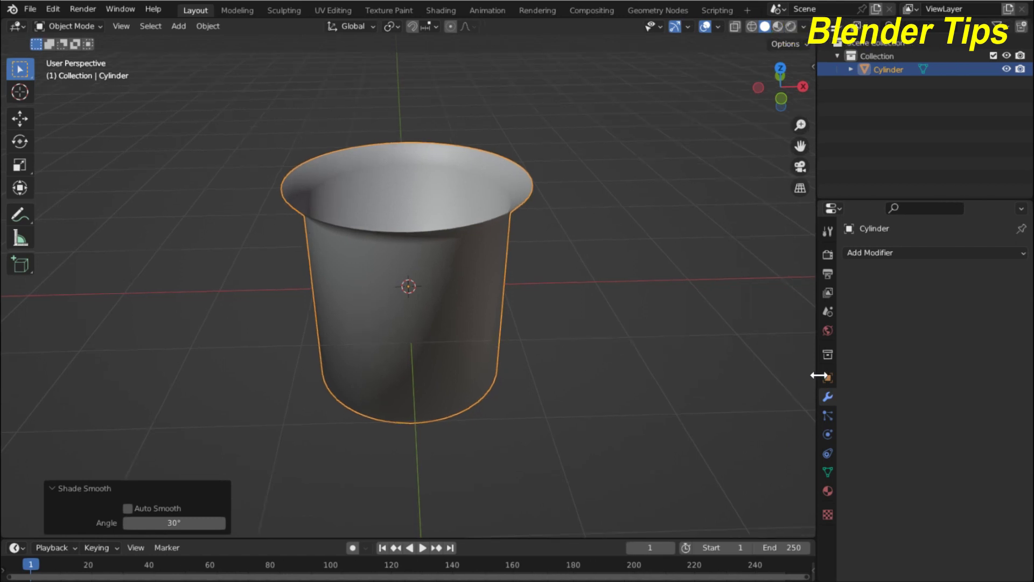
{"action": "left_click", "coordinate": [859, 253]}
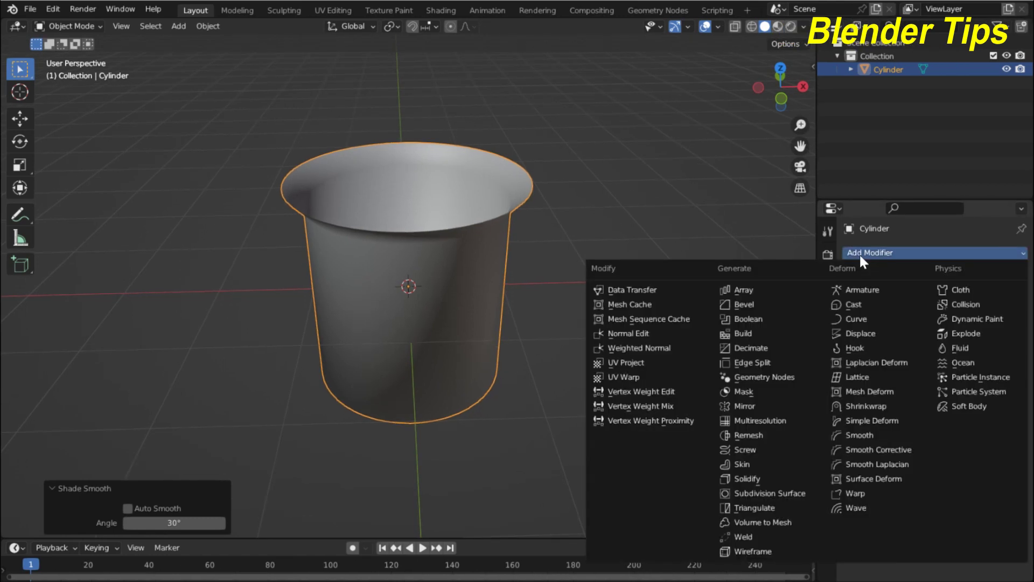
{"action": "left_click", "coordinate": [741, 304]}
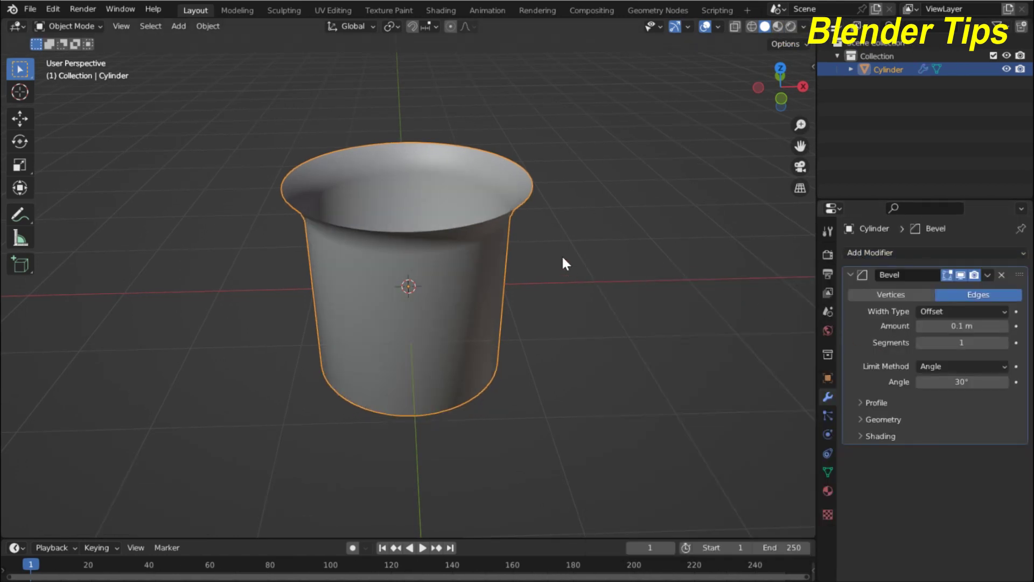
{"action": "middle_click_drag", "start_coordinate": [563, 263], "coordinate": [591, 254]}
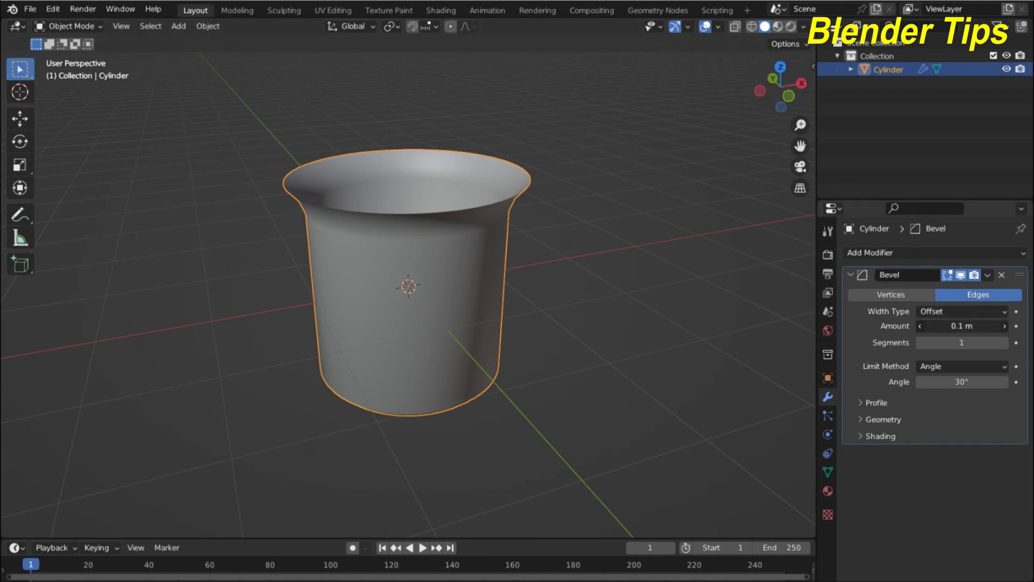
{"action": "left_click_drag", "start_coordinate": [962, 326], "coordinate": [980, 326]}
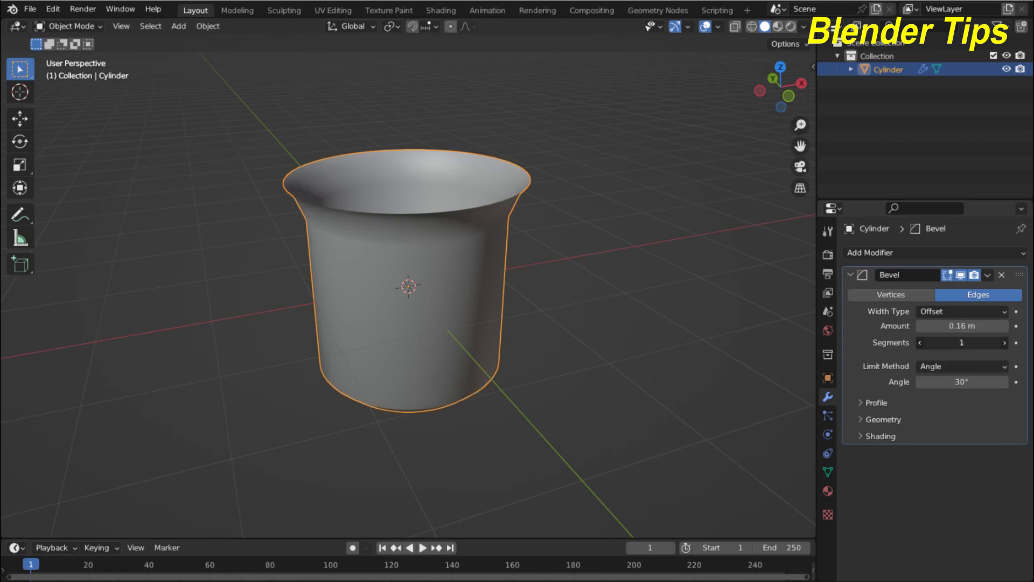
{"action": "left_click_drag", "start_coordinate": [961, 342], "coordinate": [986, 342]}
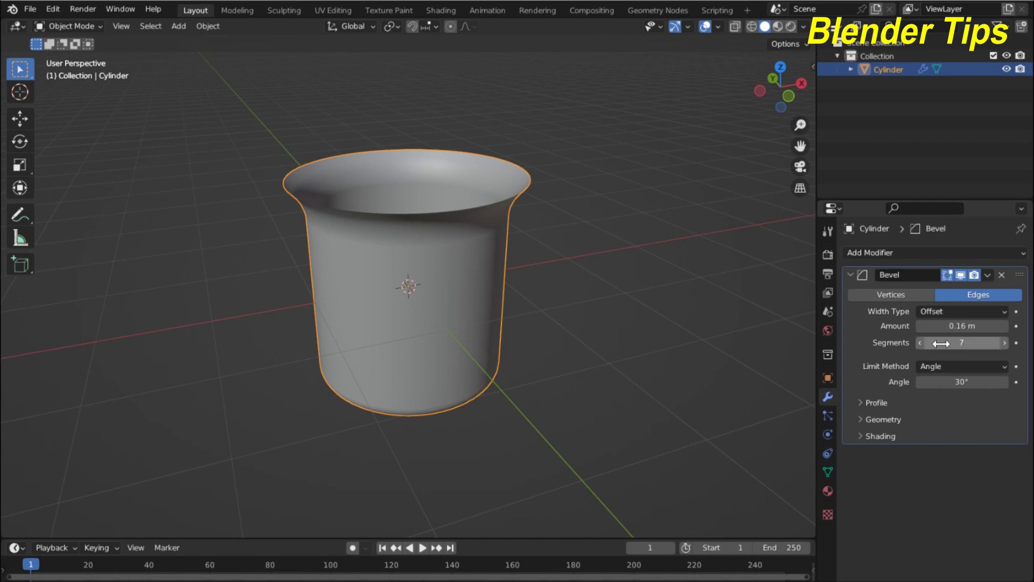
{"action": "left_click", "coordinate": [985, 274]}
{"action": "left_click", "coordinate": [952, 291]}
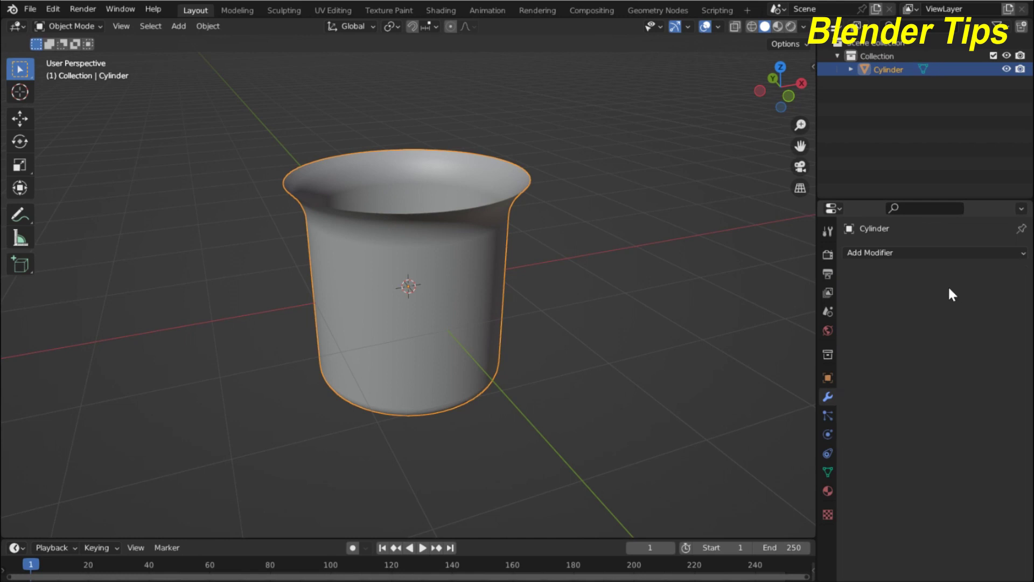
Add a Solidify modifier with 0.05 m thickness and offset -1, then apply it
{"action": "mouse_move", "coordinate": [415, 254]}
{"action": "middle_mouse_down"}
{"action": "mouse_move", "coordinate": [490, 278]}
{"action": "mouse_move", "coordinate": [280, 275]}
{"action": "middle_mouse_up"}
{"action": "scroll", "coordinate": [479, 276], "scroll_direction": "up", "scroll_amount": 4}
{"action": "scroll", "coordinate": [480, 276], "scroll_direction": "down", "scroll_amount": 3}
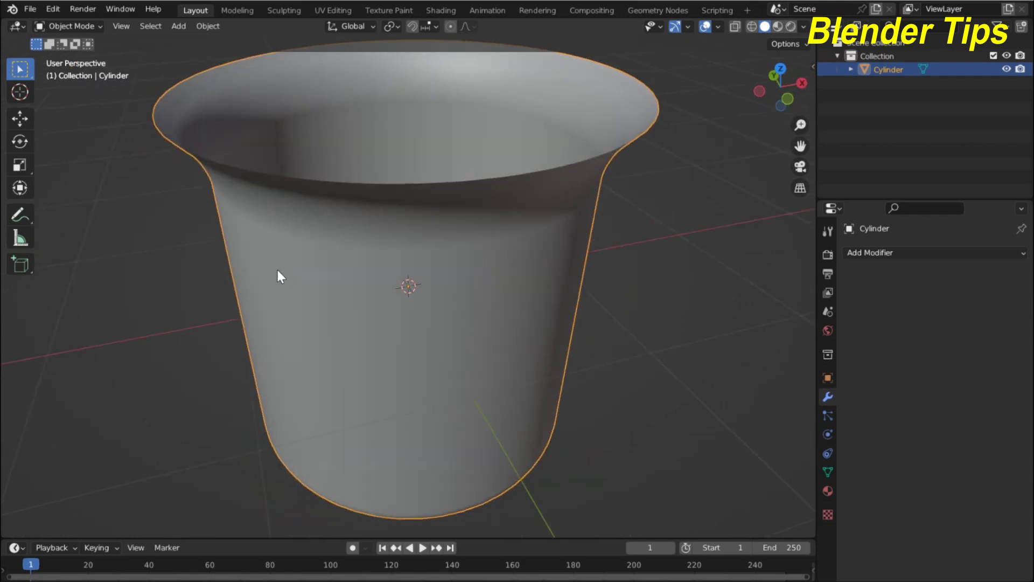
{"action": "left_click", "coordinate": [902, 254]}
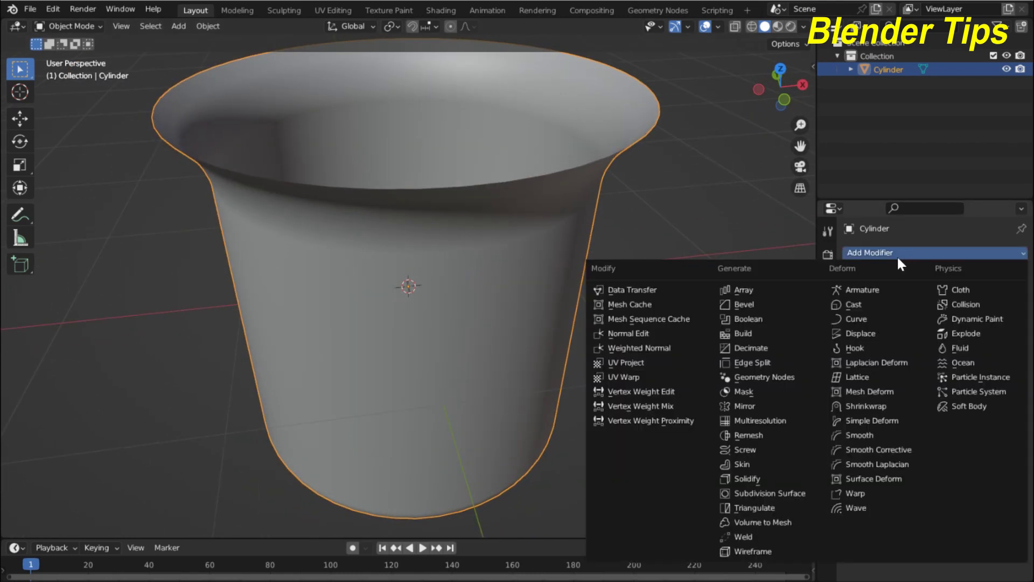
{"action": "left_click", "coordinate": [749, 476]}
{"action": "middle_click_drag", "start_coordinate": [541, 284], "coordinate": [567, 286]}
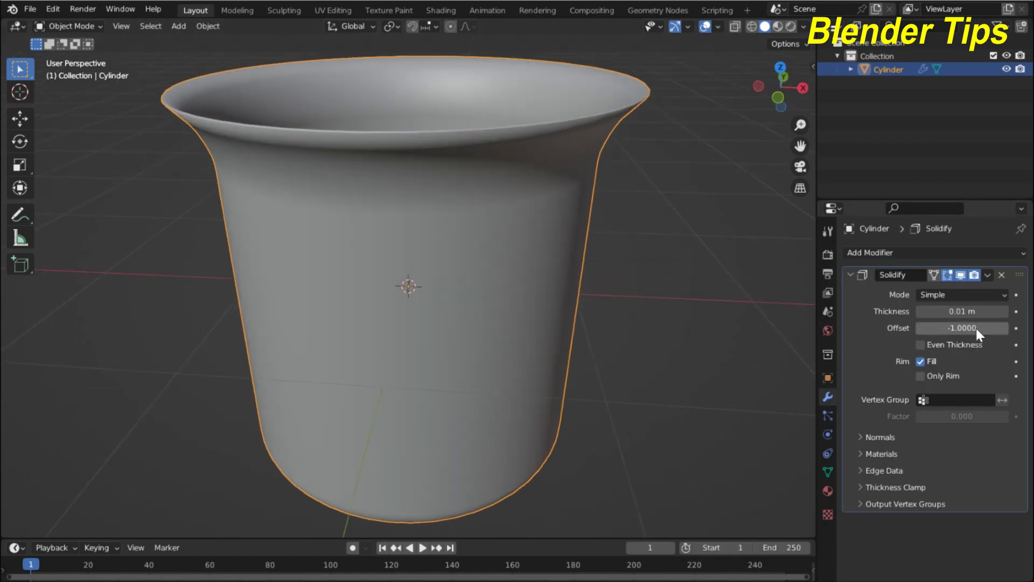
{"action": "left_click_drag", "start_coordinate": [962, 311], "coordinate": [983, 312]}
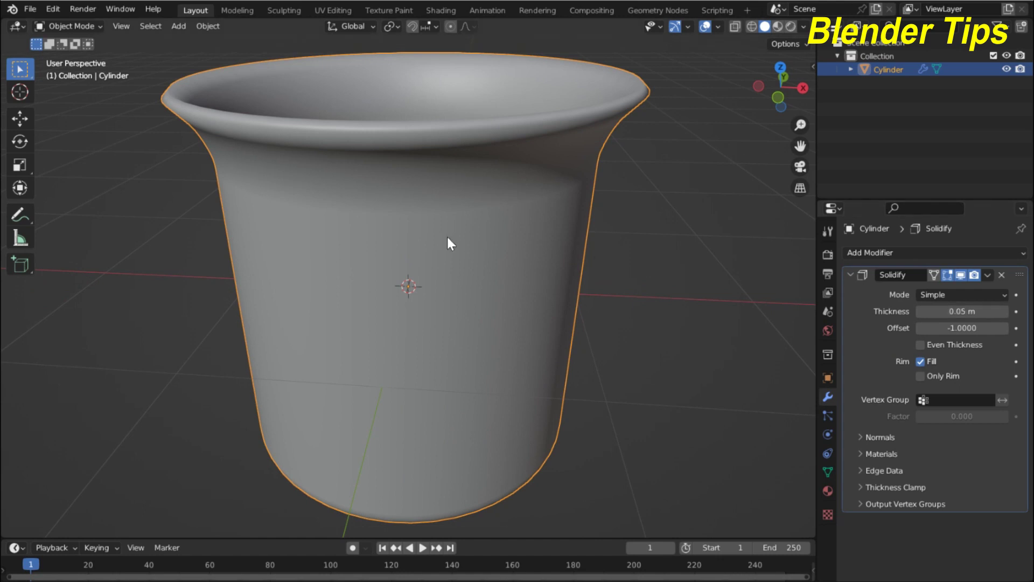
{"action": "mouse_move", "coordinate": [450, 240]}
{"action": "middle_mouse_down"}
{"action": "mouse_move", "coordinate": [481, 290]}
{"action": "mouse_move", "coordinate": [515, 295]}
{"action": "mouse_move", "coordinate": [428, 260]}
{"action": "mouse_move", "coordinate": [464, 257]}
{"action": "middle_mouse_up"}
{"action": "scroll", "coordinate": [515, 290], "scroll_direction": "down", "scroll_amount": 5}
{"action": "left_click", "coordinate": [988, 275]}
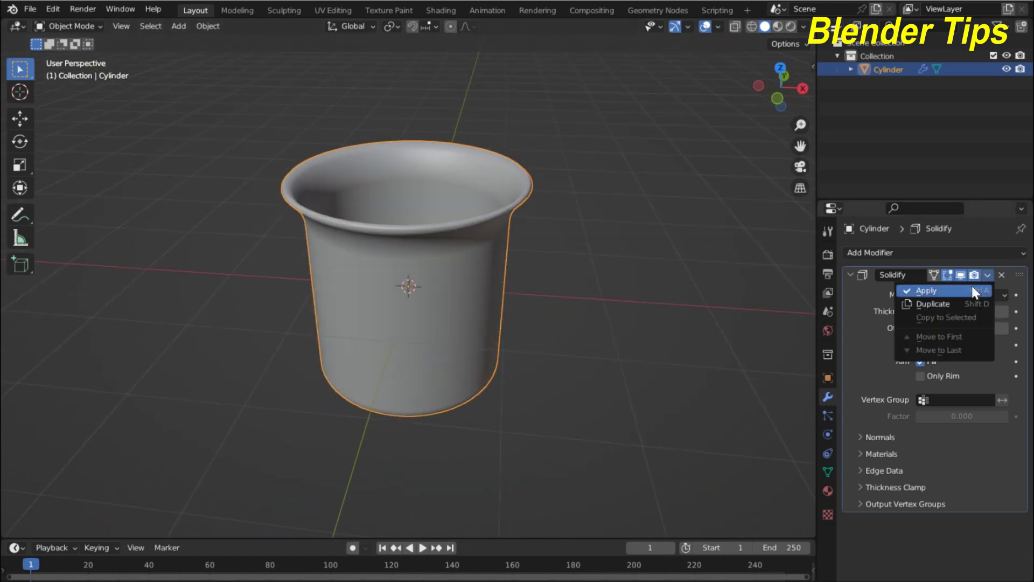
{"action": "left_click", "coordinate": [950, 290]}
{"action": "mouse_move", "coordinate": [577, 284]}
{"action": "middle_mouse_down"}
{"action": "mouse_move", "coordinate": [393, 286]}
{"action": "mouse_move", "coordinate": [392, 274]}
{"action": "middle_mouse_up"}
{"action": "scroll", "coordinate": [393, 264], "scroll_direction": "down", "scroll_amount": 3}
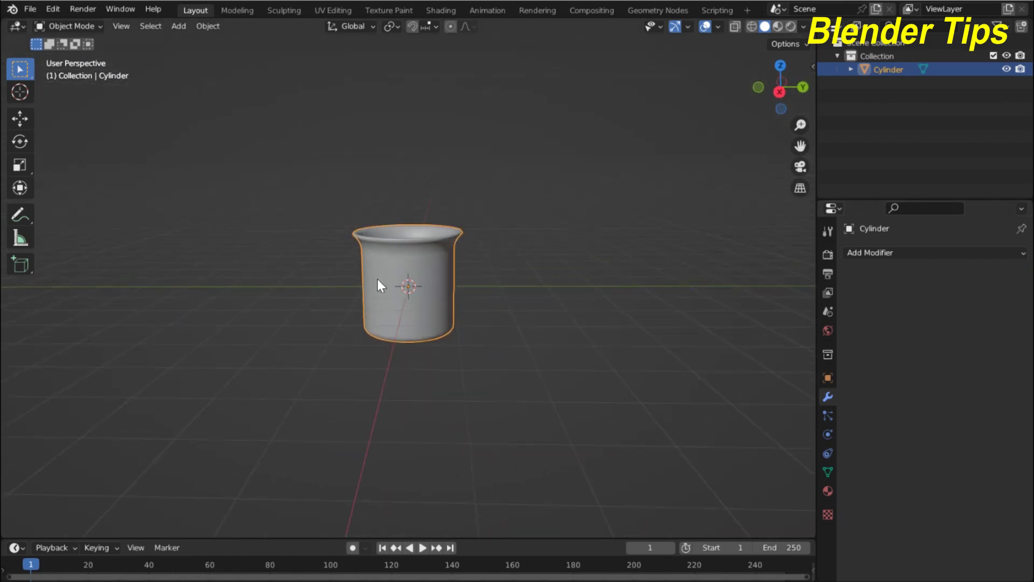
In front view, duplicate the cup twice along X, one copy on each side
{"action": "key", "text": "KP_1"}
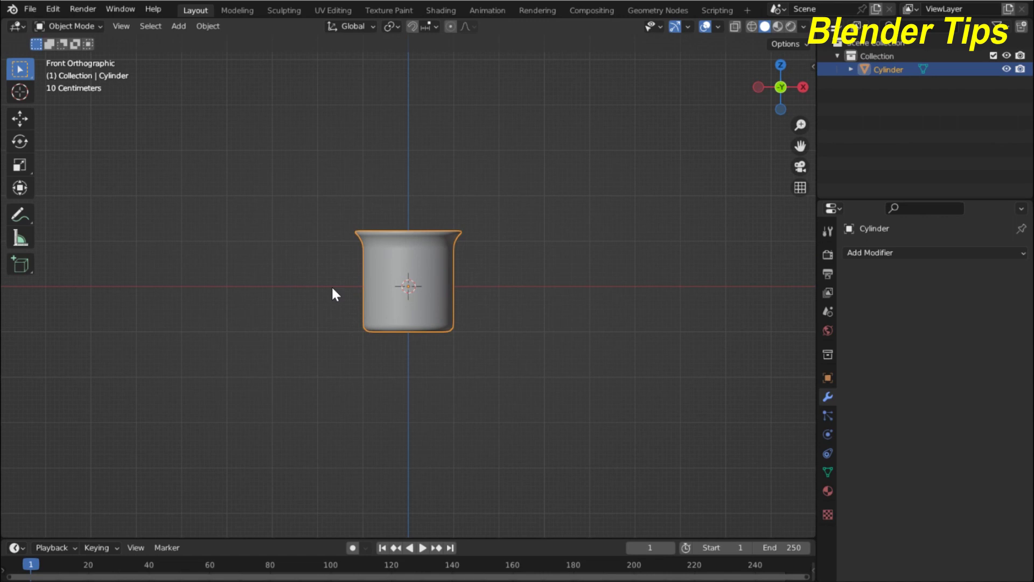
{"action": "key", "text": "shift+d"}
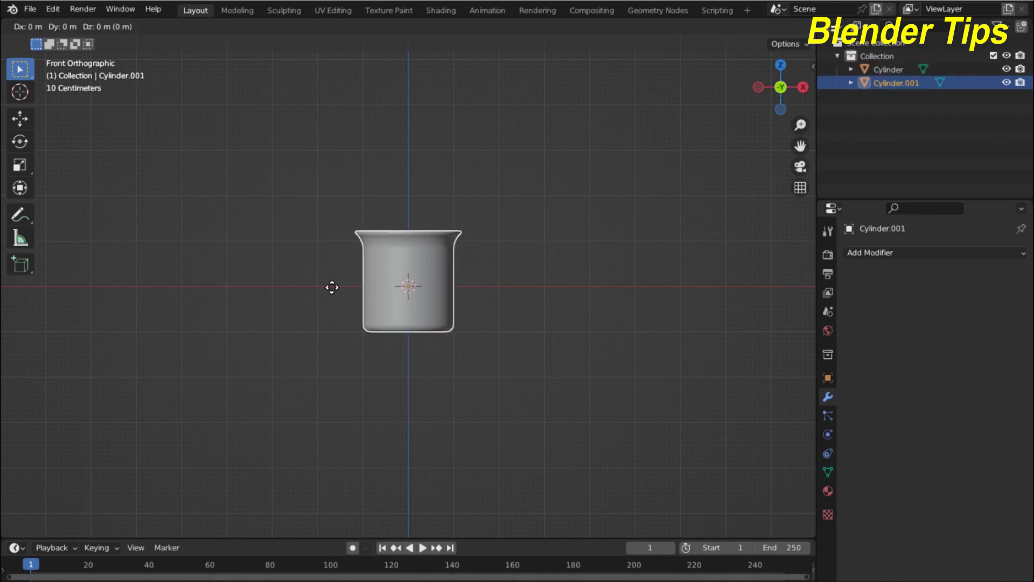
{"action": "key", "text": "x"}
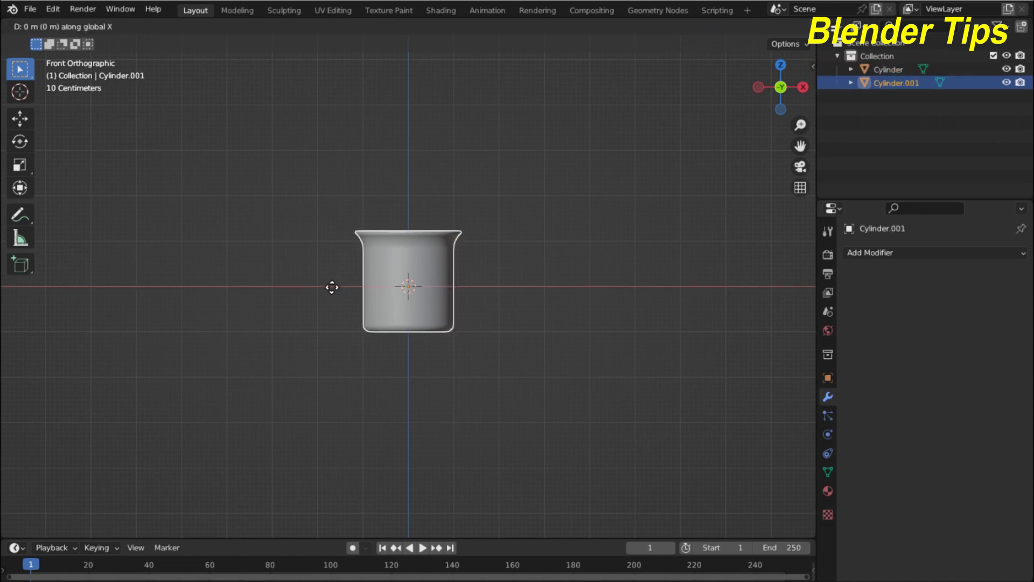
{"action": "left_click", "coordinate": [479, 308]}
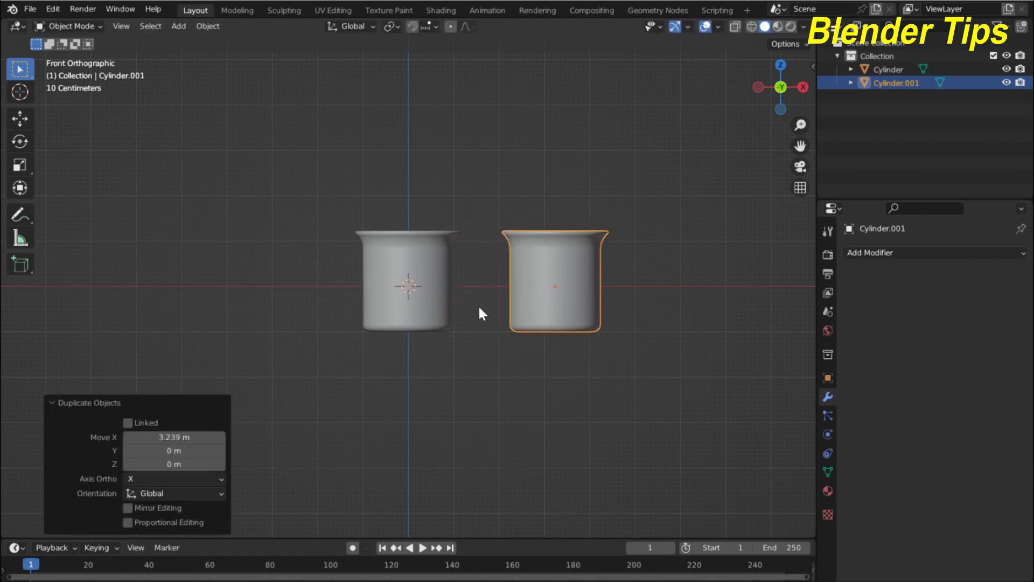
{"action": "key", "text": "shift+d"}
{"action": "key", "text": "x"}
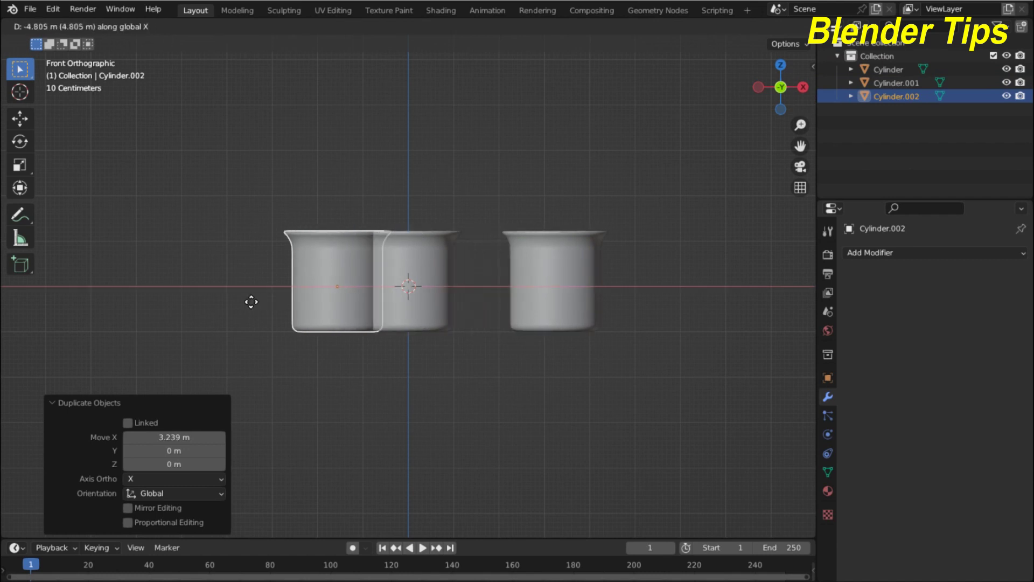
{"action": "left_click", "coordinate": [188, 300]}
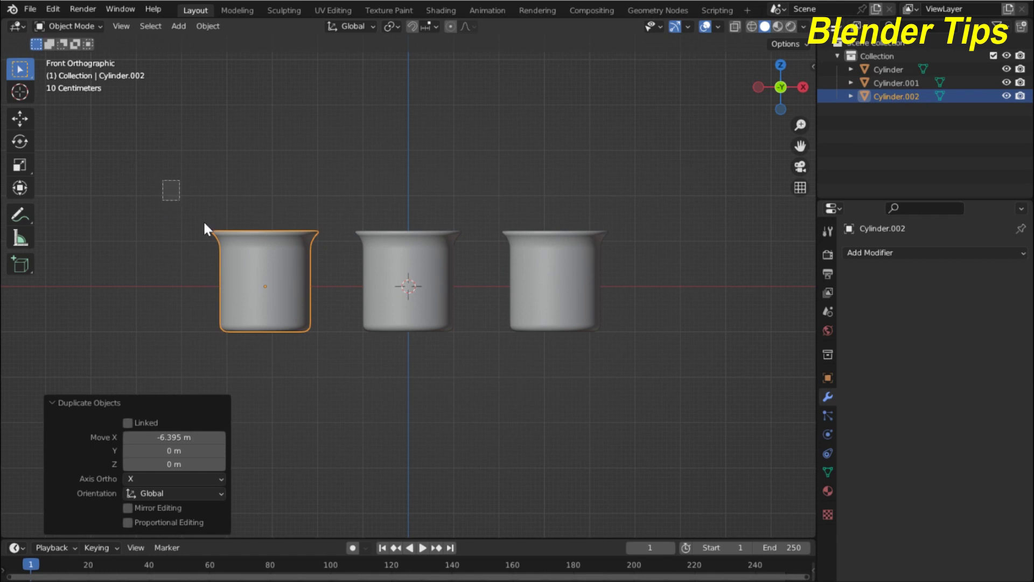
Join all three cups into a single object
{"action": "left_click_drag", "start_coordinate": [203, 227], "coordinate": [629, 356]}
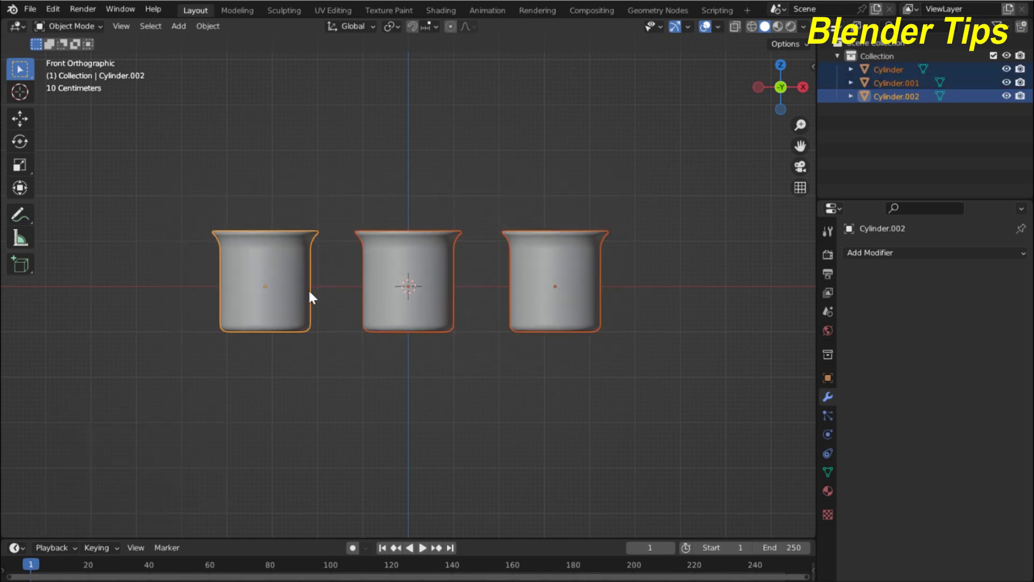
{"action": "key", "text": "ctrl+j"}
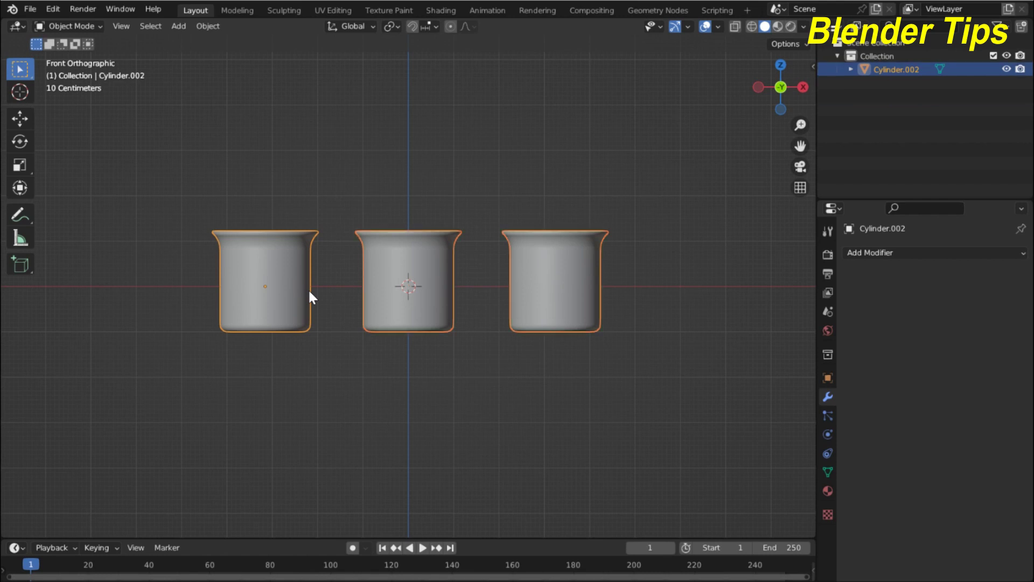
{"action": "mouse_move", "coordinate": [560, 248]}
{"action": "middle_mouse_down"}
{"action": "mouse_move", "coordinate": [471, 307]}
{"action": "mouse_move", "coordinate": [531, 300]}
{"action": "mouse_move", "coordinate": [503, 284]}
{"action": "mouse_move", "coordinate": [364, 280]}
{"action": "mouse_move", "coordinate": [388, 276]}
{"action": "middle_mouse_up"}
{"action": "scroll", "coordinate": [388, 276], "scroll_direction": "up", "scroll_amount": 2}
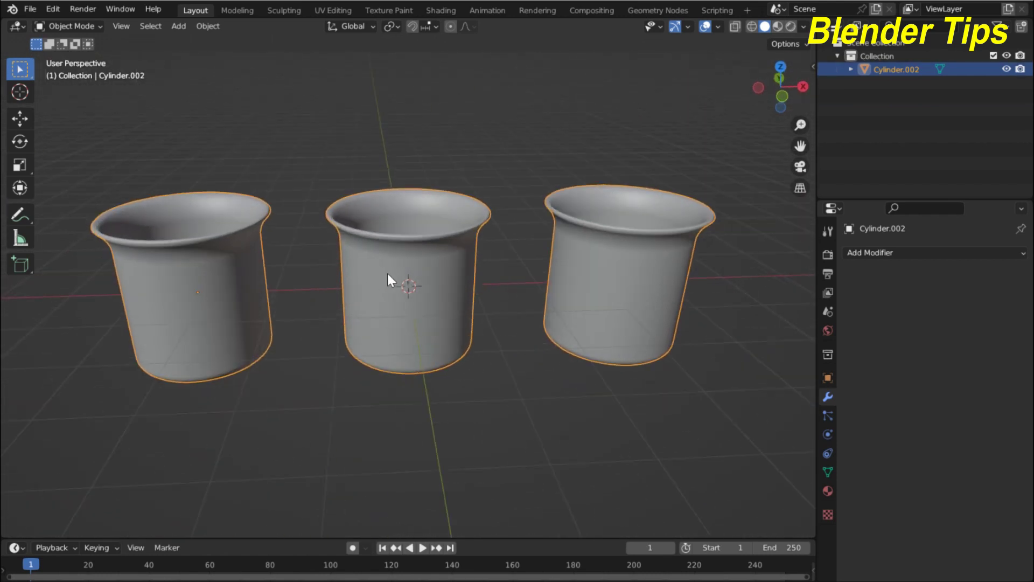
Hide the joined cups, add a new 50-vertex cylinder and enter Edit Mode on it
{"action": "key", "text": "h"}
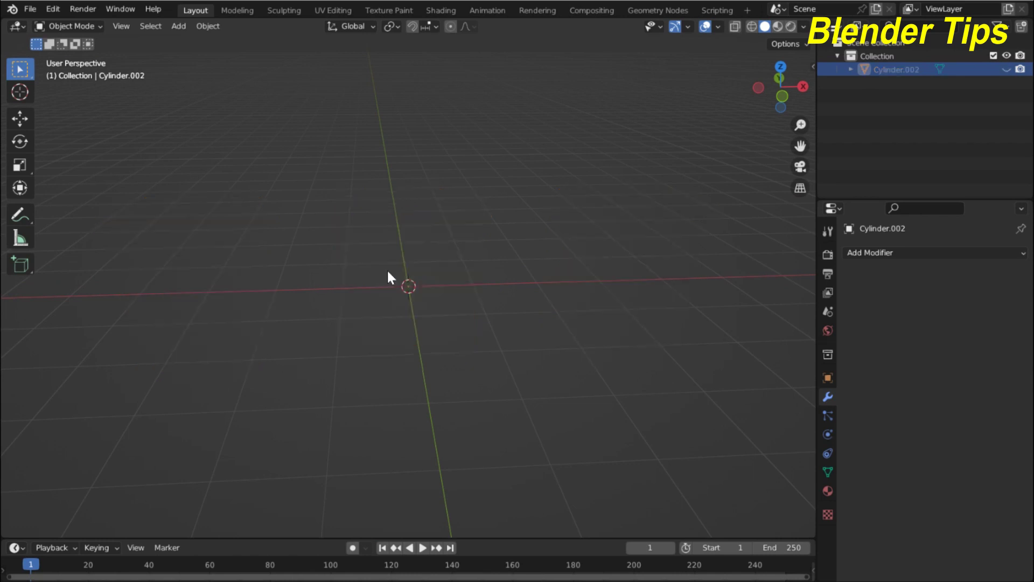
{"action": "mouse_move", "coordinate": [390, 260]}
{"action": "middle_mouse_down"}
{"action": "mouse_move", "coordinate": [444, 258]}
{"action": "mouse_move", "coordinate": [362, 269]}
{"action": "middle_mouse_up"}
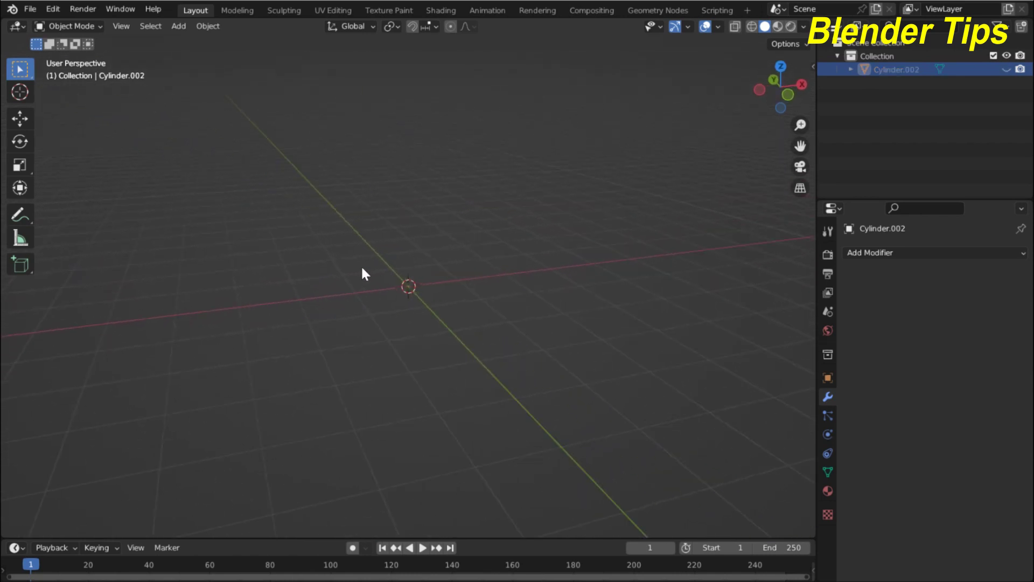
{"action": "key", "text": "shift+a"}
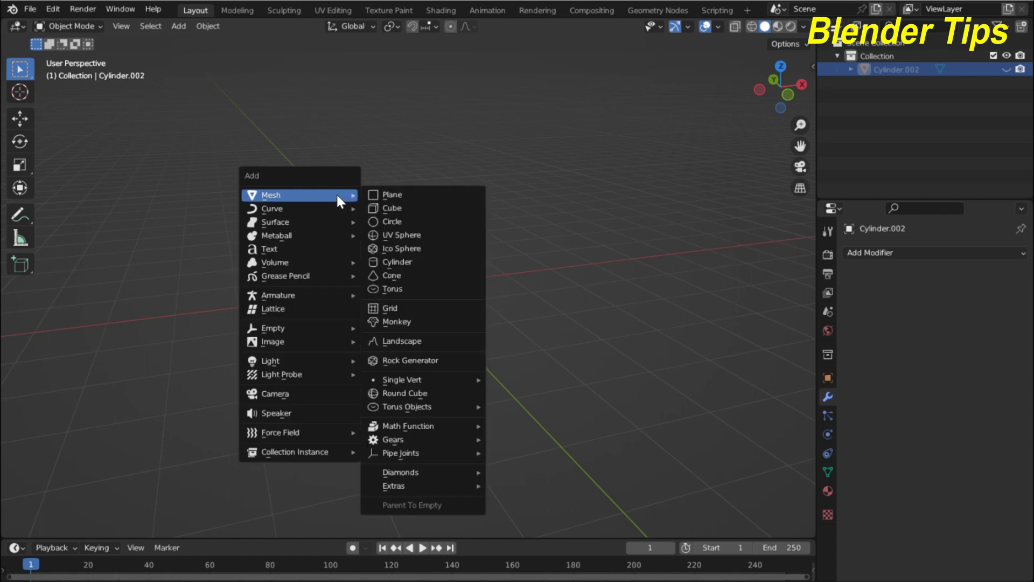
{"action": "left_click", "coordinate": [412, 261]}
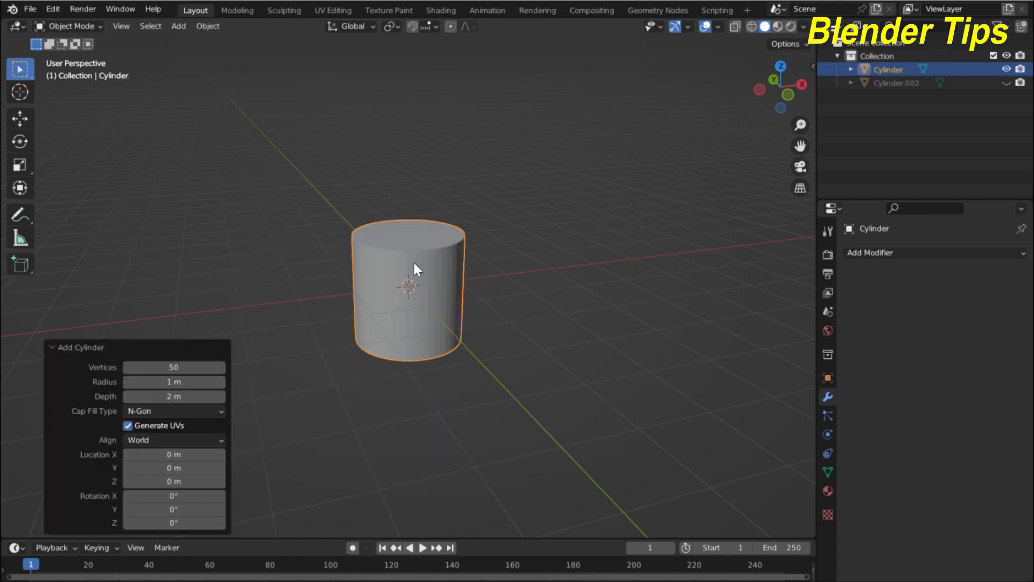
{"action": "key", "text": "KP_Decimal"}
{"action": "middle_click_drag", "start_coordinate": [423, 279], "coordinate": [442, 261]}
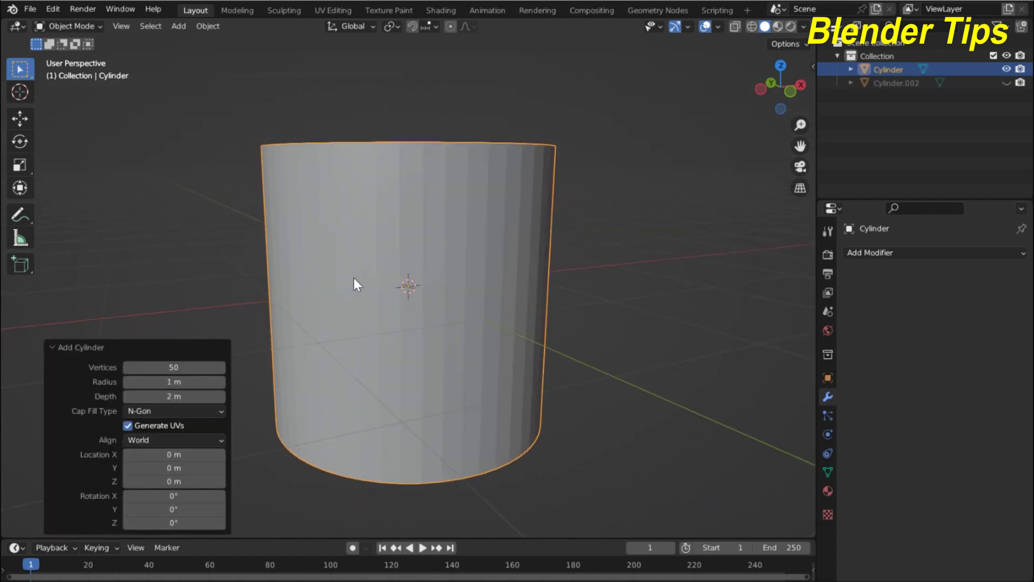
{"action": "mouse_move", "coordinate": [353, 276]}
{"action": "middle_mouse_down"}
{"action": "mouse_move", "coordinate": [394, 283]}
{"action": "mouse_move", "coordinate": [380, 282]}
{"action": "mouse_move", "coordinate": [489, 258]}
{"action": "mouse_move", "coordinate": [452, 268]}
{"action": "middle_mouse_up"}
{"action": "key", "text": "Tab"}
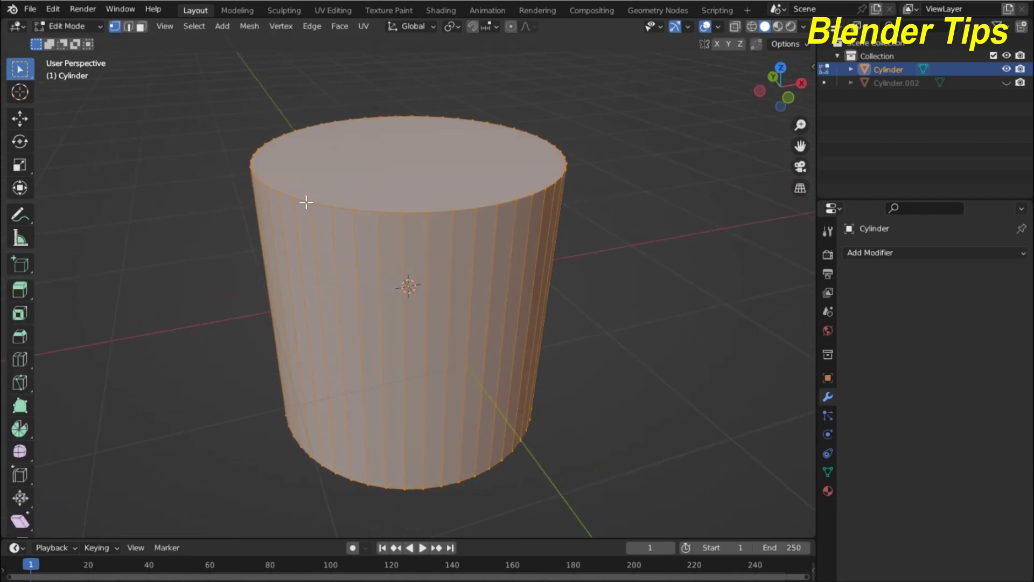
Select the cylinder's top and bottom cap faces and delete them
{"action": "left_click", "coordinate": [142, 26]}
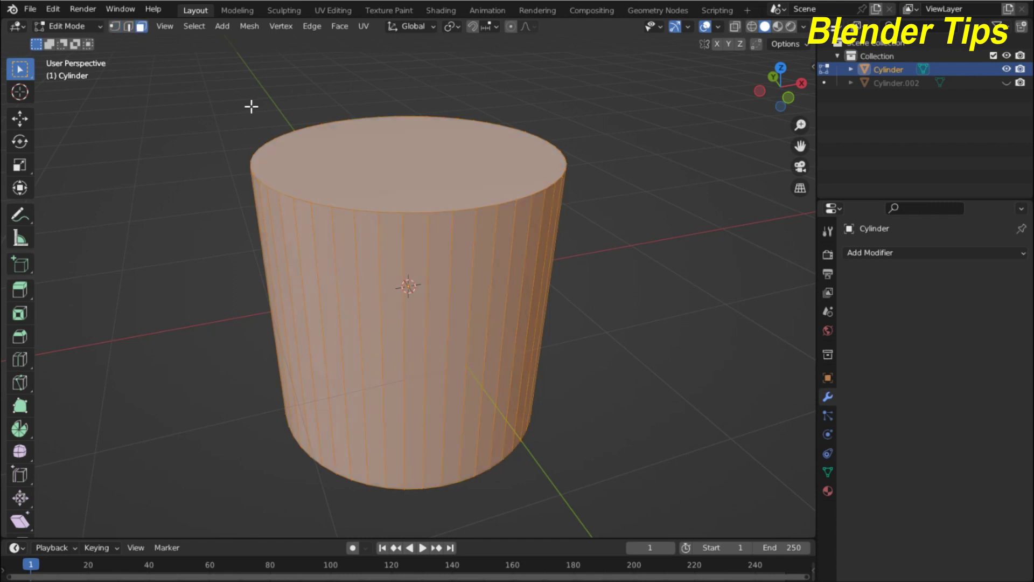
{"action": "left_click", "coordinate": [404, 139]}
{"action": "mouse_move", "coordinate": [427, 216]}
{"action": "middle_mouse_down"}
{"action": "mouse_move", "coordinate": [457, 326]}
{"action": "mouse_move", "coordinate": [474, 253]}
{"action": "middle_mouse_up"}
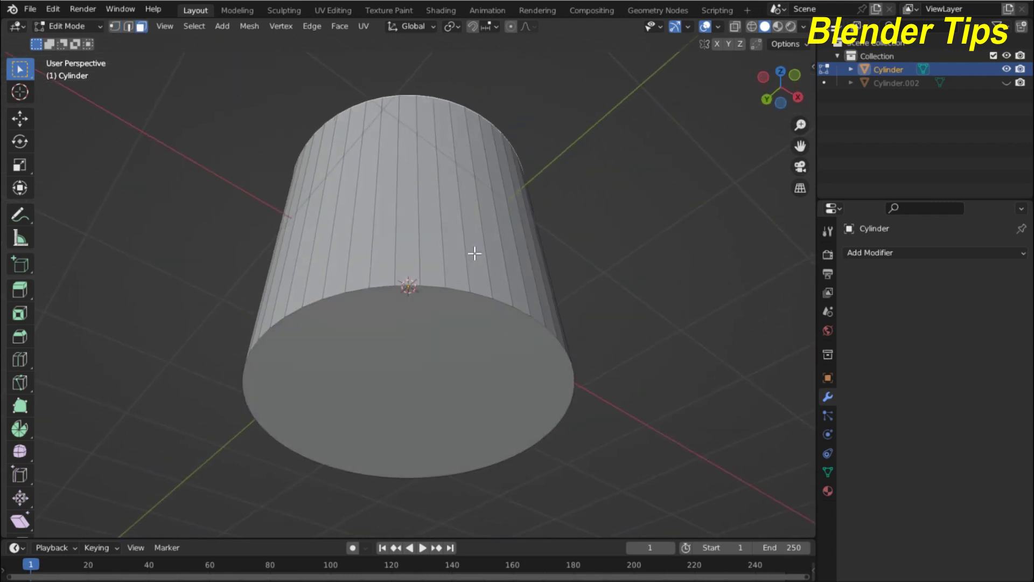
{"action": "left_click", "coordinate": [469, 340], "text": "shift"}
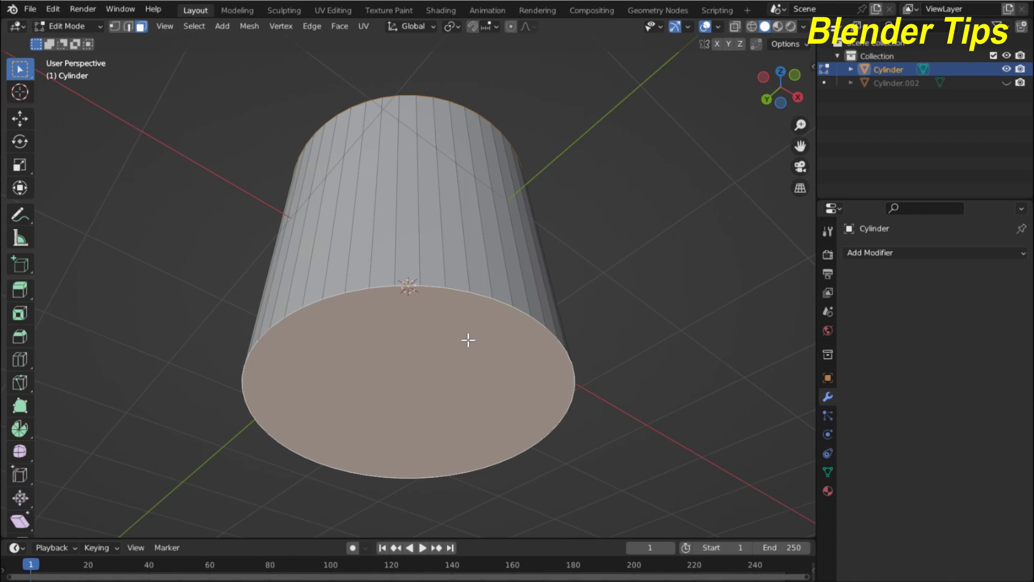
{"action": "key", "text": "x"}
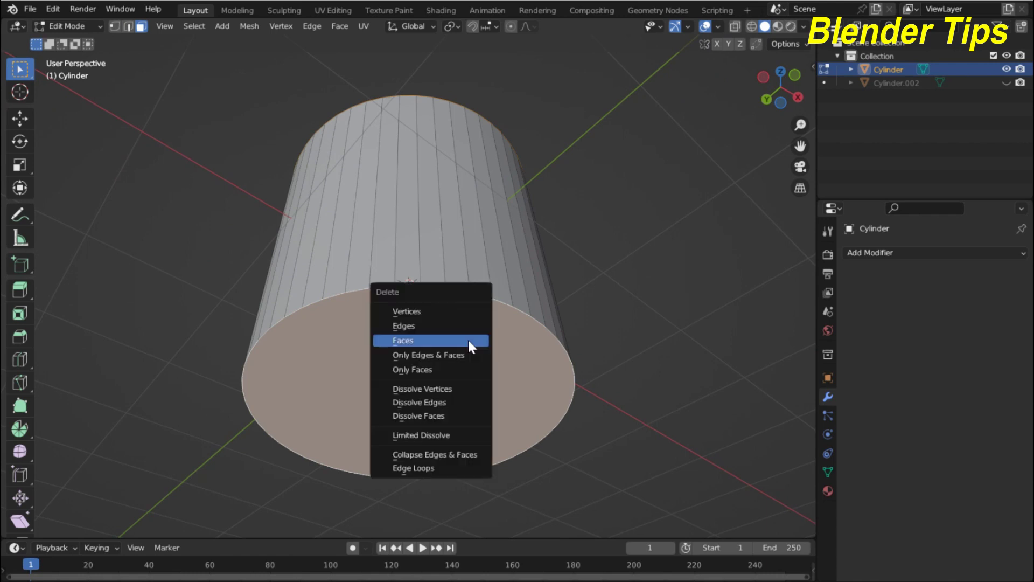
{"action": "left_click", "coordinate": [468, 341]}
{"action": "mouse_move", "coordinate": [592, 121]}
{"action": "middle_mouse_down"}
{"action": "mouse_move", "coordinate": [505, 266]}
{"action": "mouse_move", "coordinate": [563, 221]}
{"action": "middle_mouse_up"}
{"action": "scroll", "coordinate": [509, 253], "scroll_direction": "down", "scroll_amount": 3}
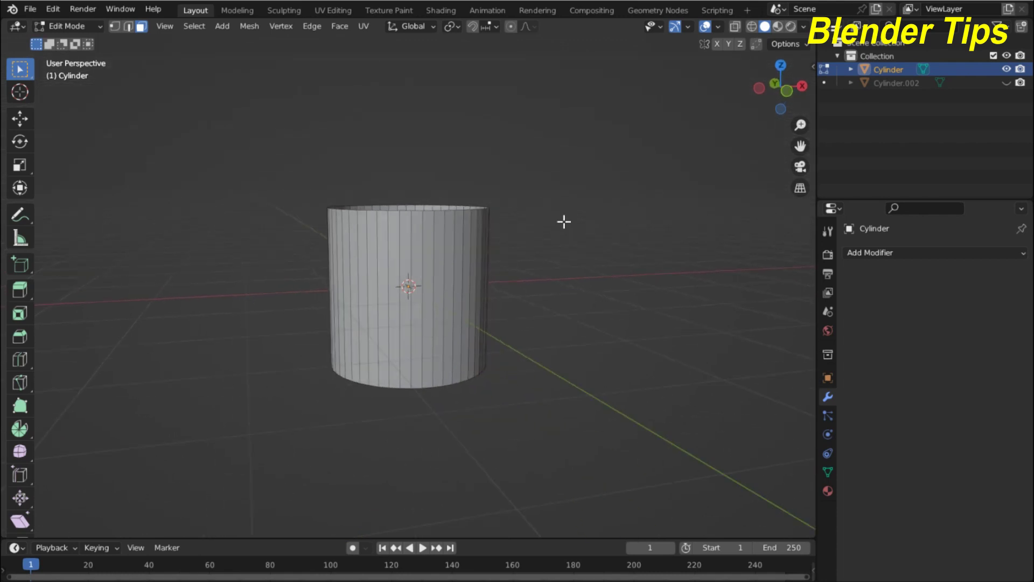
In Object Mode, squash the cylinder along Z to 0.649 of its height
{"action": "key", "text": "Tab"}
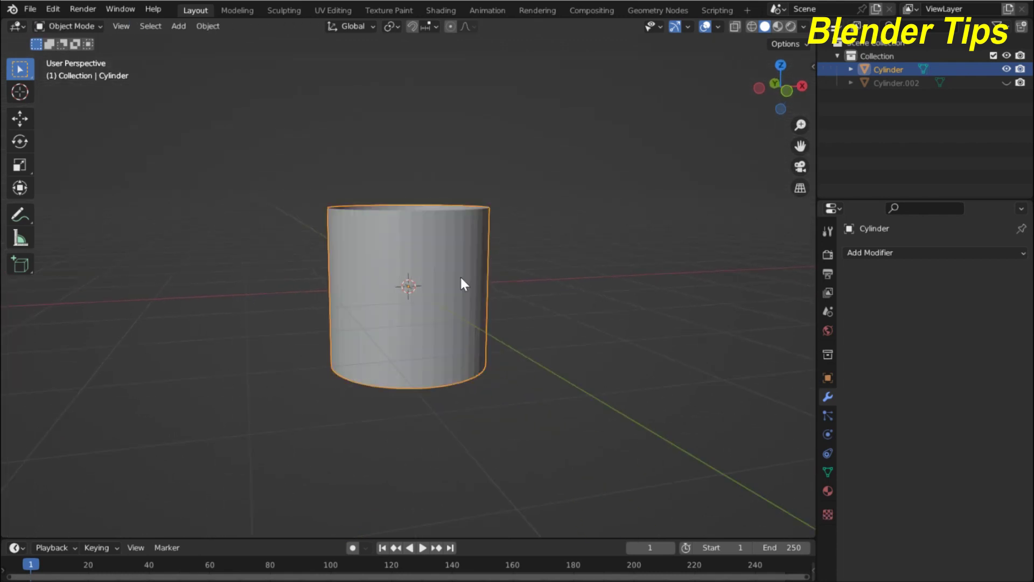
{"action": "mouse_move", "coordinate": [399, 344]}
{"action": "middle_mouse_down"}
{"action": "mouse_move", "coordinate": [456, 334]}
{"action": "mouse_move", "coordinate": [411, 363]}
{"action": "middle_mouse_up"}
{"action": "key", "text": "s"}
{"action": "key", "text": "z"}
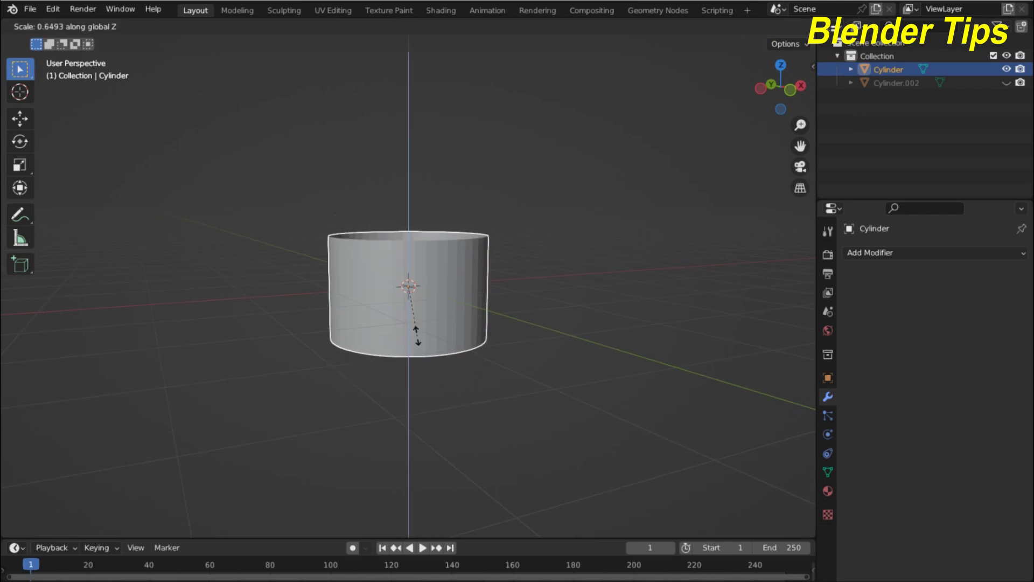
{"action": "left_click", "coordinate": [415, 335]}
{"action": "mouse_move", "coordinate": [464, 285]}
{"action": "middle_mouse_down"}
{"action": "mouse_move", "coordinate": [454, 292]}
{"action": "mouse_move", "coordinate": [467, 275]}
{"action": "mouse_move", "coordinate": [544, 270]}
{"action": "middle_mouse_up"}
{"action": "scroll", "coordinate": [453, 294], "scroll_direction": "up", "scroll_amount": 2}
{"action": "scroll", "coordinate": [478, 261], "scroll_direction": "up", "scroll_amount": 2}
Shade the cylinder smooth and enter Edit Mode
{"action": "right_click", "coordinate": [424, 332]}
{"action": "left_click", "coordinate": [416, 329]}
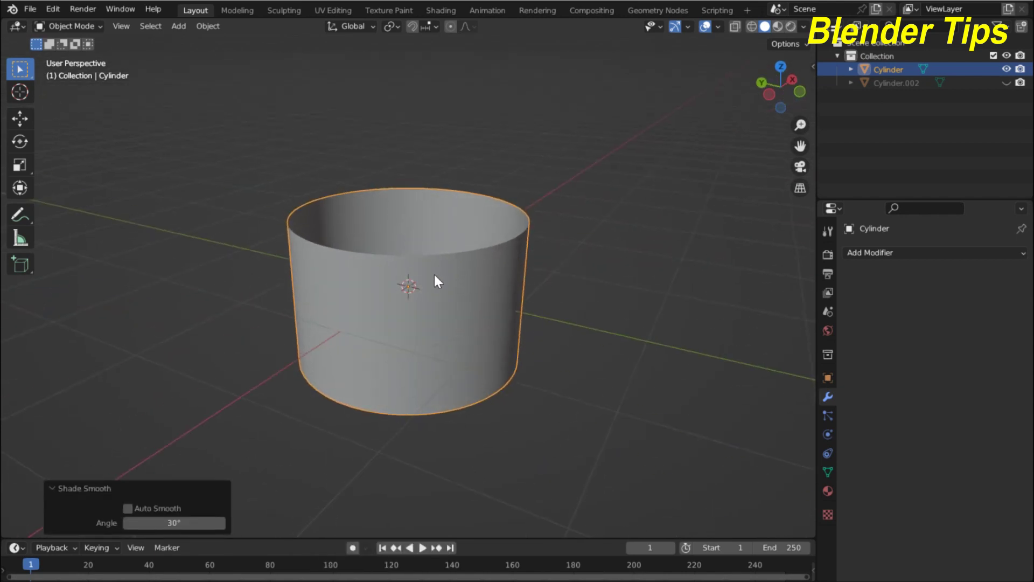
{"action": "key", "text": "Tab"}
{"action": "scroll", "coordinate": [430, 272], "scroll_direction": "up", "scroll_amount": 4}
{"action": "scroll", "coordinate": [429, 272], "scroll_direction": "down", "scroll_amount": 2}
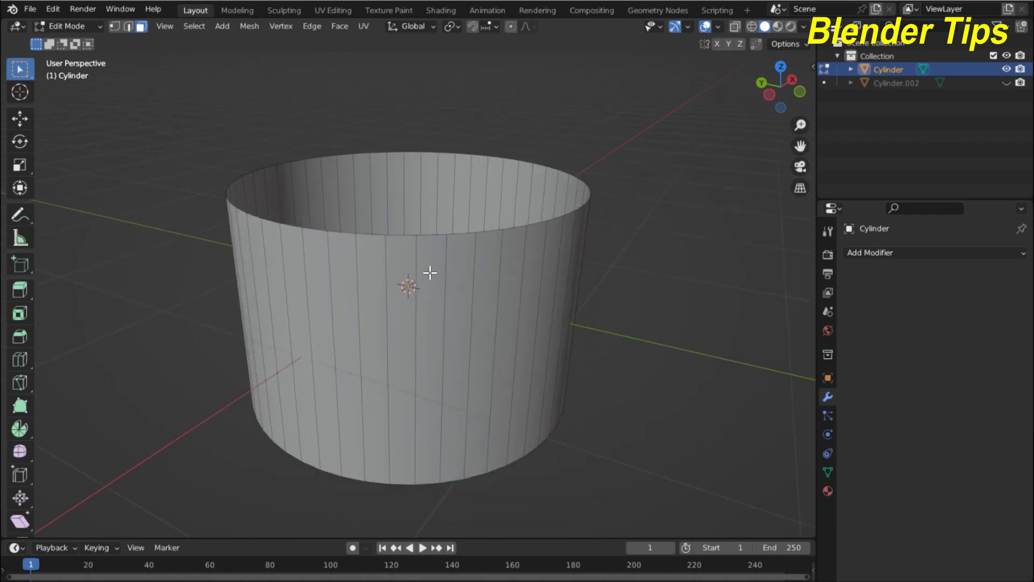
{"action": "middle_click_drag", "start_coordinate": [430, 273], "coordinate": [494, 262]}
{"action": "scroll", "coordinate": [493, 262], "scroll_direction": "up", "scroll_amount": 1}
{"action": "scroll", "coordinate": [494, 262], "scroll_direction": "down", "scroll_amount": 2}
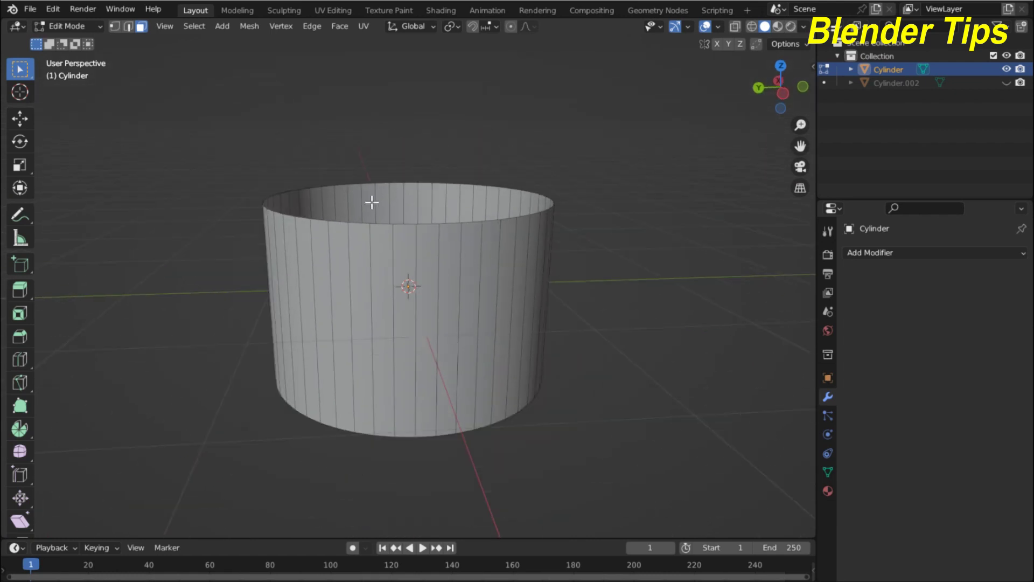
Switch to vertex select and select one vertical side edge of the tube
{"action": "left_click", "coordinate": [114, 26]}
{"action": "mouse_move", "coordinate": [386, 139]}
{"action": "middle_mouse_down"}
{"action": "mouse_move", "coordinate": [430, 151]}
{"action": "mouse_move", "coordinate": [431, 210]}
{"action": "middle_mouse_up"}
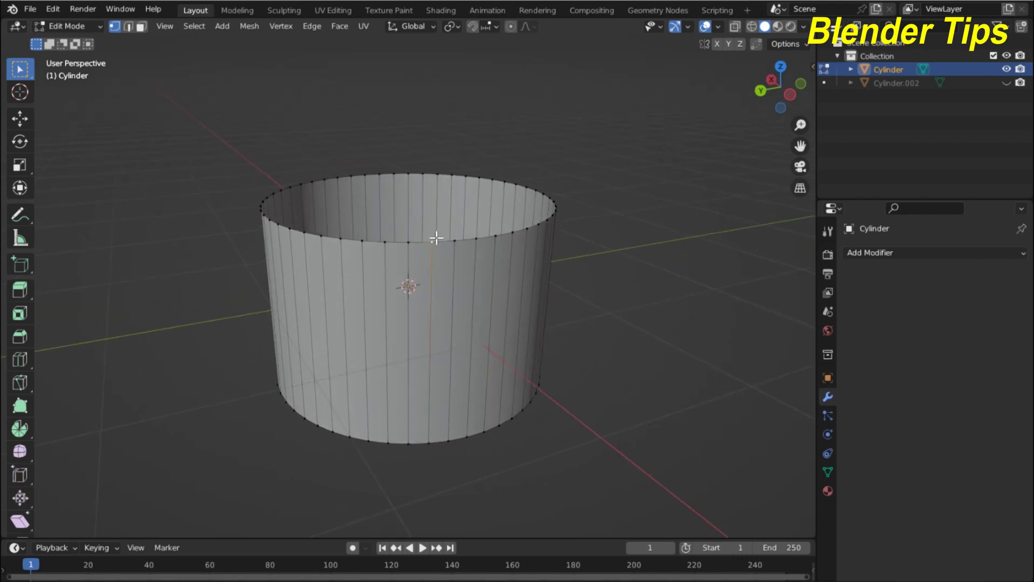
{"action": "left_click", "coordinate": [454, 242], "text": "alt"}
{"action": "left_click", "coordinate": [435, 238], "text": "alt"}
{"action": "left_click", "coordinate": [454, 244], "text": "alt"}
{"action": "scroll", "coordinate": [476, 237], "scroll_direction": "up", "scroll_amount": 3}
{"action": "middle_click_drag", "start_coordinate": [476, 237], "coordinate": [404, 272]}
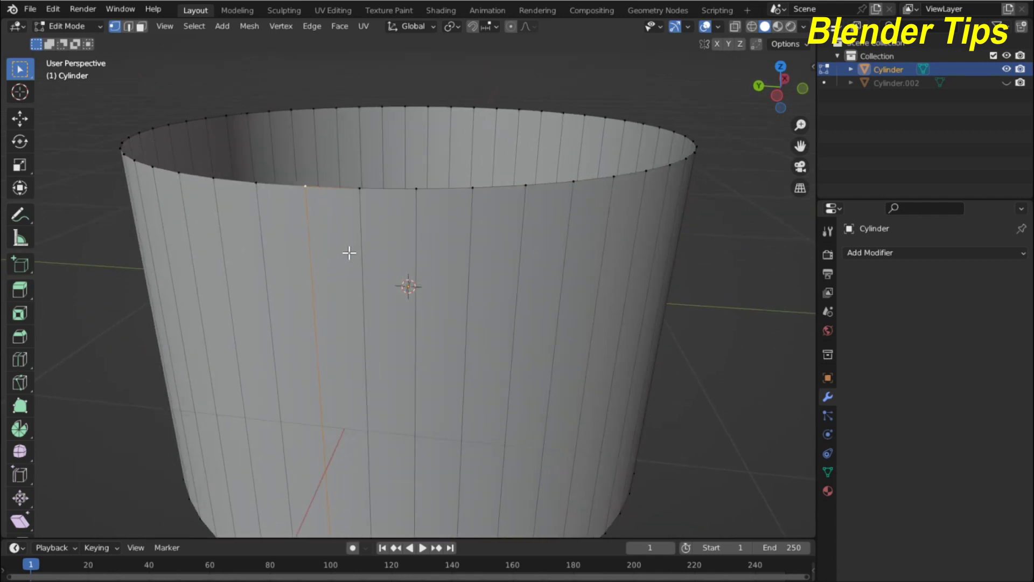
{"action": "scroll", "coordinate": [350, 253], "scroll_direction": "down", "scroll_amount": 4}
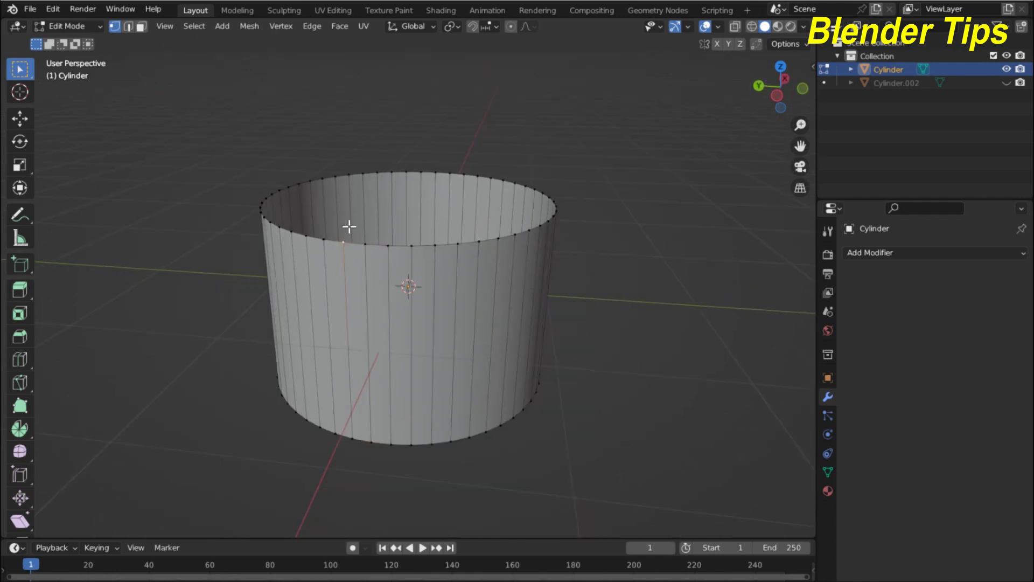
{"action": "mouse_move", "coordinate": [350, 226]}
{"action": "middle_mouse_down"}
{"action": "mouse_move", "coordinate": [367, 224]}
{"action": "mouse_move", "coordinate": [339, 238]}
{"action": "middle_mouse_up"}
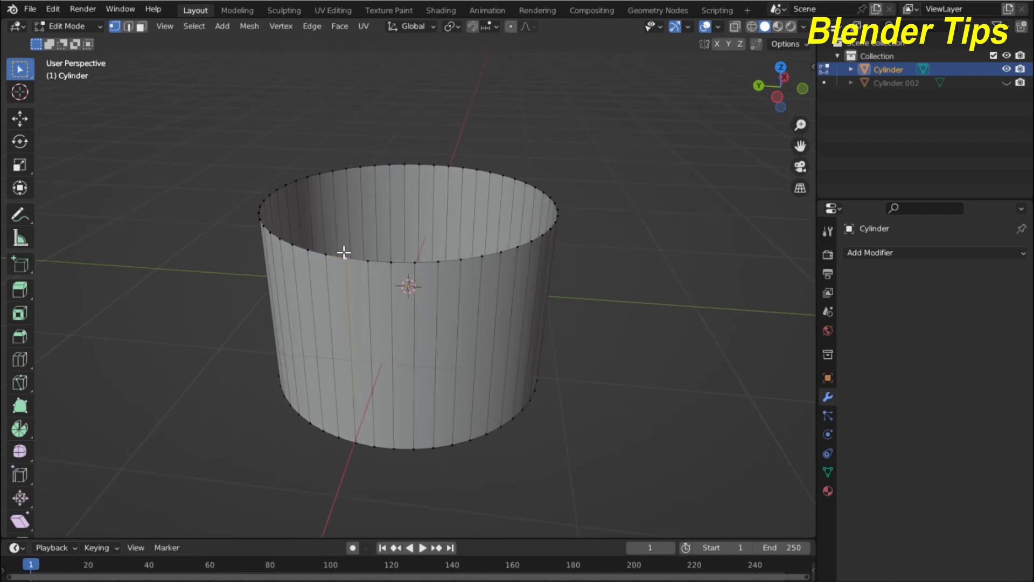
Select the top rim loop and extrude it 0.23548 m up along Z
{"action": "left_click", "coordinate": [229, 253]}
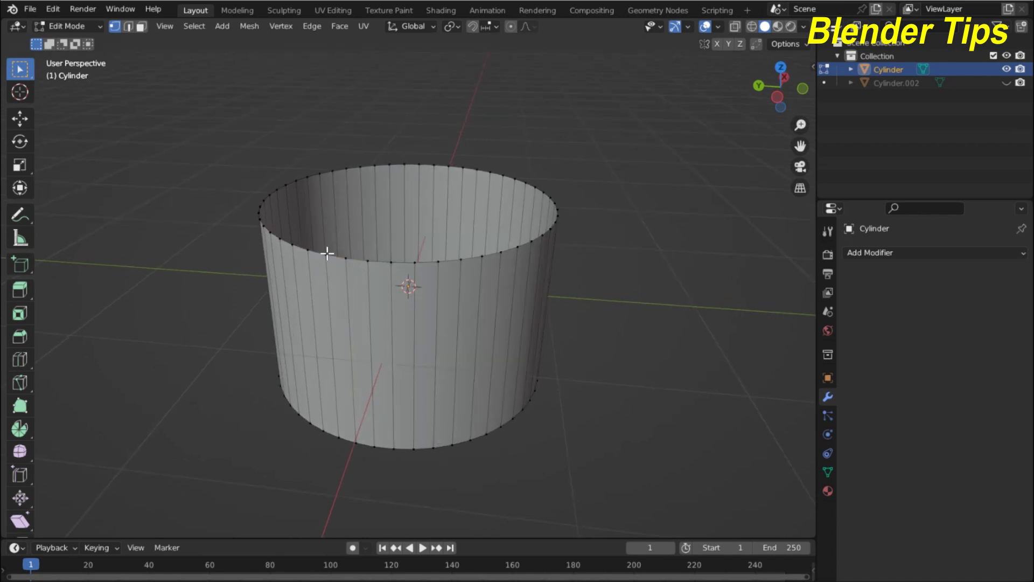
{"action": "left_click", "coordinate": [368, 260], "text": "alt"}
{"action": "mouse_move", "coordinate": [363, 266]}
{"action": "middle_mouse_down"}
{"action": "mouse_move", "coordinate": [489, 268]}
{"action": "mouse_move", "coordinate": [475, 265]}
{"action": "middle_mouse_up"}
{"action": "scroll", "coordinate": [461, 268], "scroll_direction": "up", "scroll_amount": 4}
{"action": "scroll", "coordinate": [463, 267], "scroll_direction": "down", "scroll_amount": 3}
{"action": "key", "text": "e"}
{"action": "key", "text": "z"}
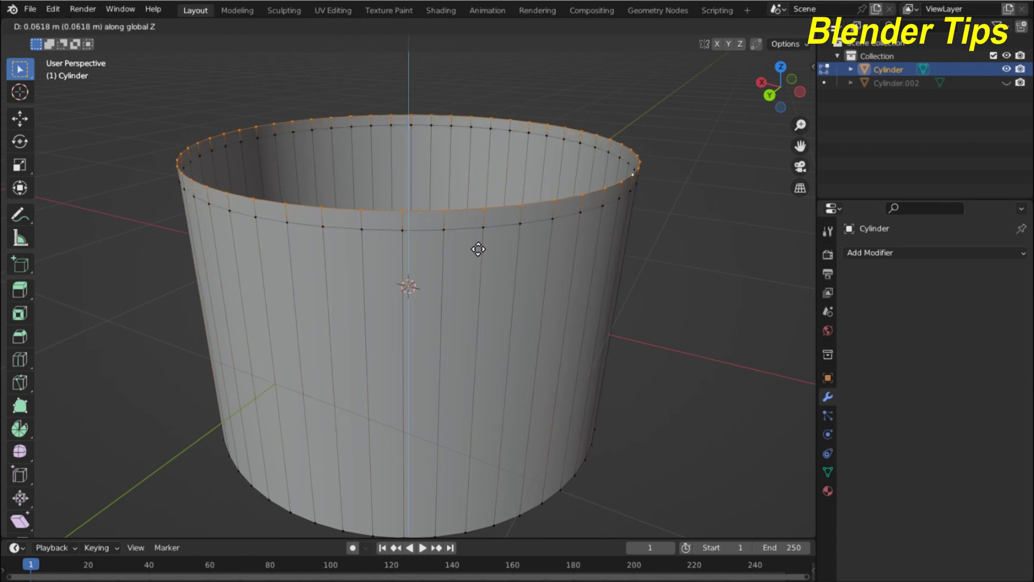
{"action": "left_click", "coordinate": [480, 211]}
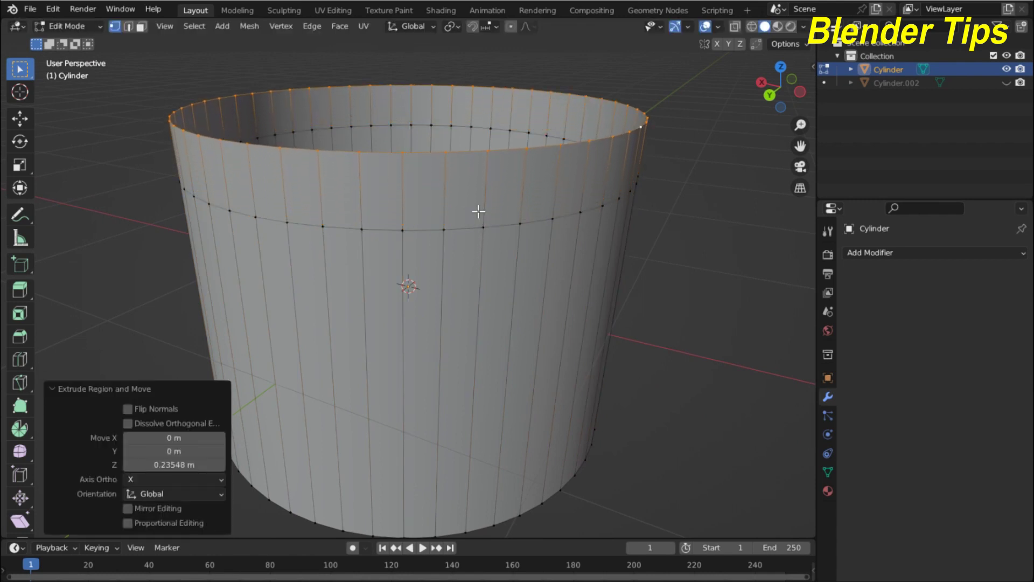
Scale the new top ring to 1.225 so the rim flares outward
{"action": "middle_click_drag", "start_coordinate": [478, 211], "coordinate": [513, 224]}
{"action": "key", "text": "s"}
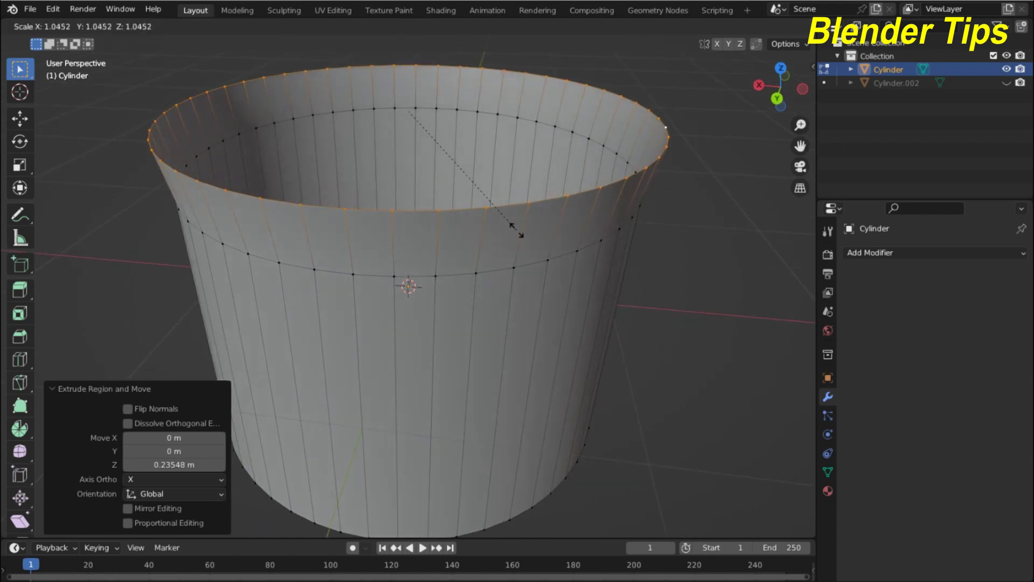
{"action": "left_click", "coordinate": [518, 261]}
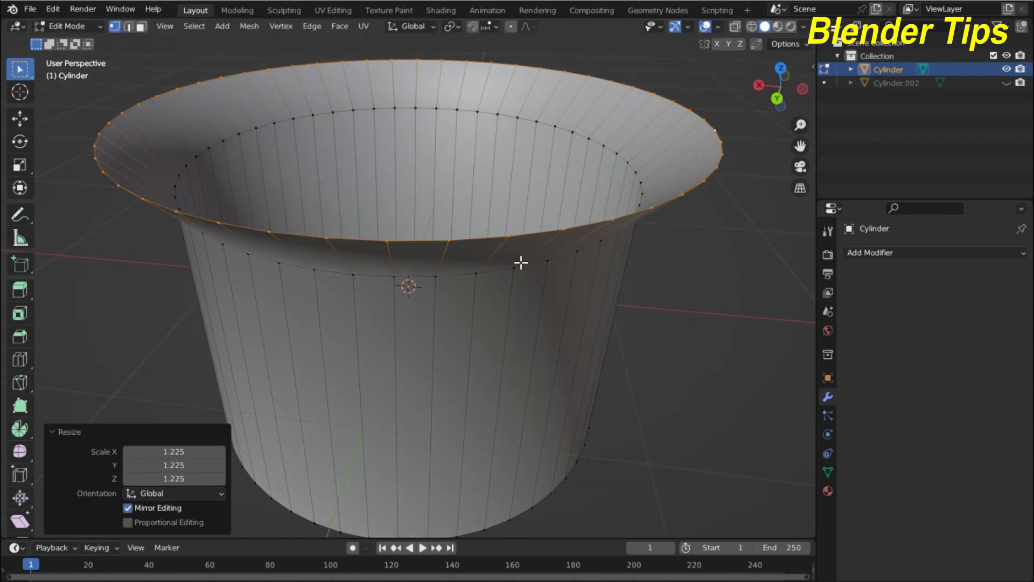
{"action": "middle_click_drag", "start_coordinate": [467, 404], "coordinate": [475, 307]}
{"action": "scroll", "coordinate": [465, 351], "scroll_direction": "down", "scroll_amount": 3}
{"action": "scroll", "coordinate": [464, 351], "scroll_direction": "down", "scroll_amount": 4}
{"action": "scroll", "coordinate": [474, 310], "scroll_direction": "up", "scroll_amount": 4}
Select the tube's bottom rim loop
{"action": "left_click", "coordinate": [395, 335]}
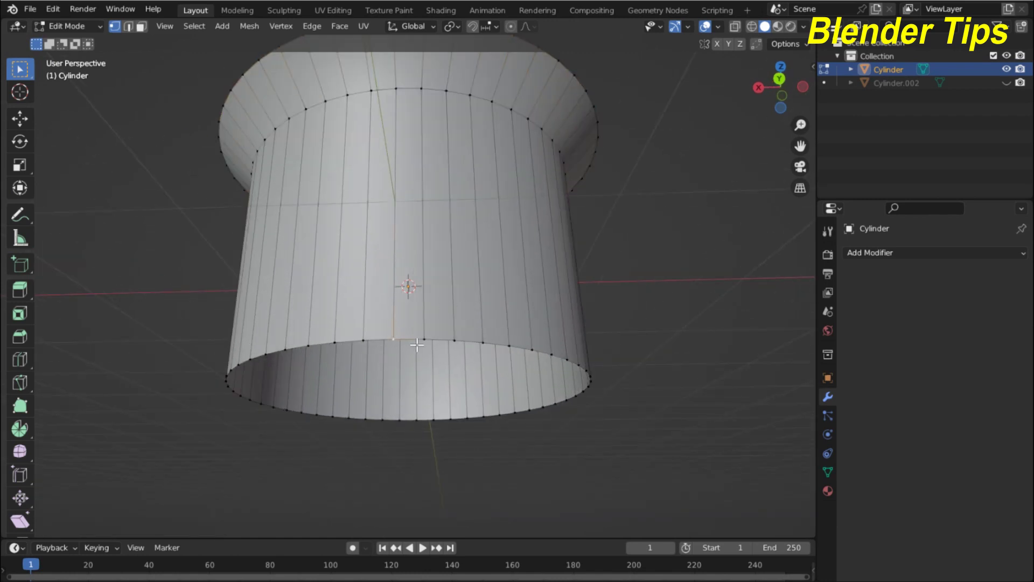
{"action": "left_click", "coordinate": [421, 339], "text": "alt"}
{"action": "scroll", "coordinate": [461, 337], "scroll_direction": "down", "scroll_amount": 1}
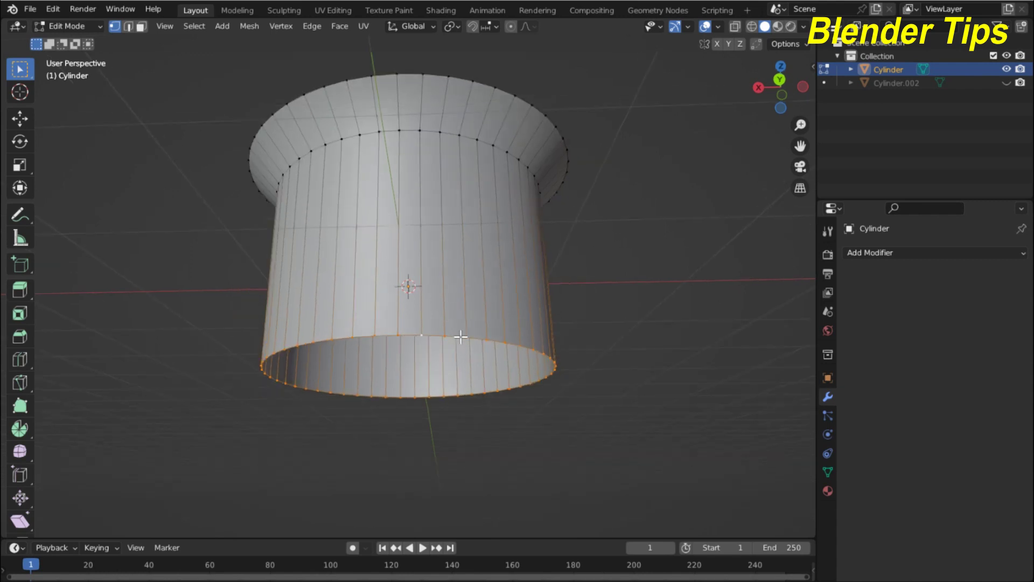
{"action": "middle_click_drag", "start_coordinate": [461, 337], "coordinate": [468, 363]}
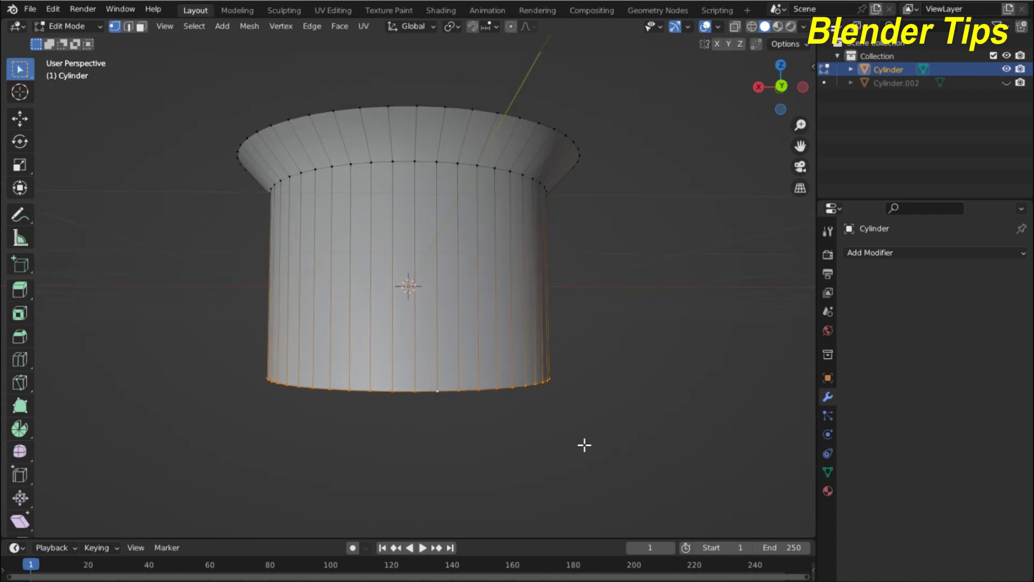
Shrink the bottom ring to 0.371 and extrude it 1.2202 m down into a spout
{"action": "key", "text": "s"}
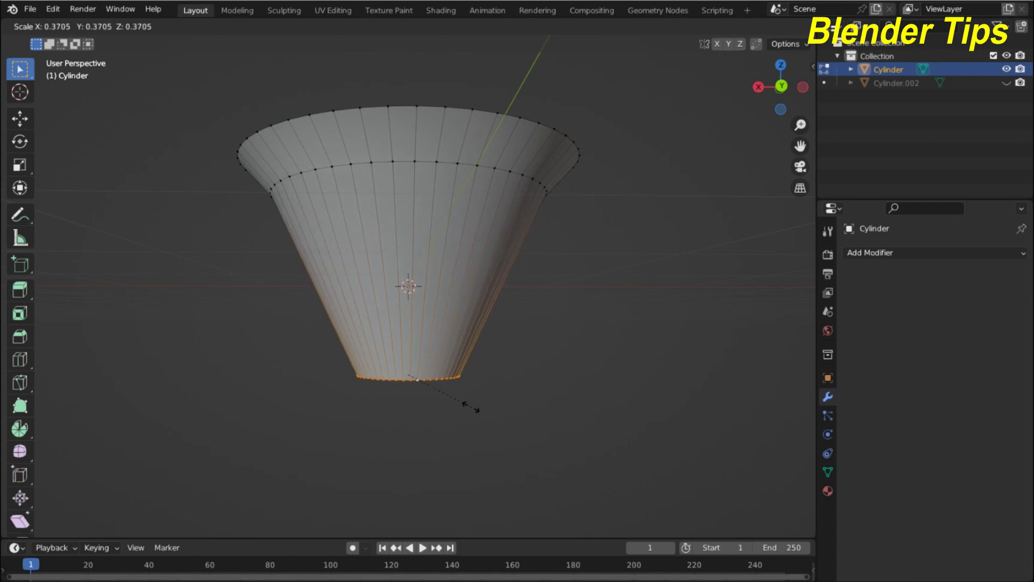
{"action": "left_click", "coordinate": [471, 406]}
{"action": "mouse_move", "coordinate": [468, 406]}
{"action": "middle_mouse_down"}
{"action": "mouse_move", "coordinate": [480, 342]}
{"action": "mouse_move", "coordinate": [508, 358]}
{"action": "middle_mouse_up"}
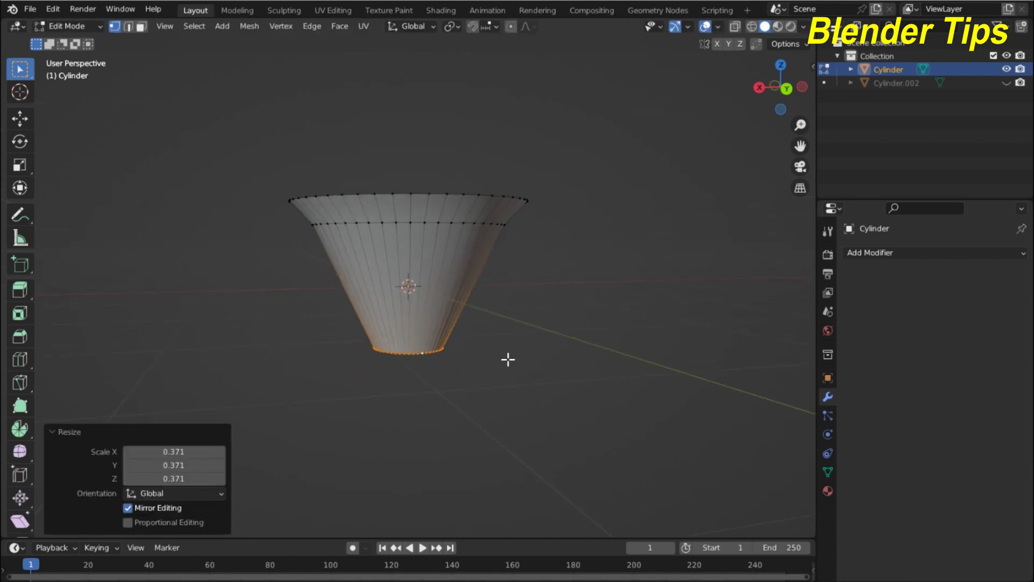
{"action": "key", "text": "e"}
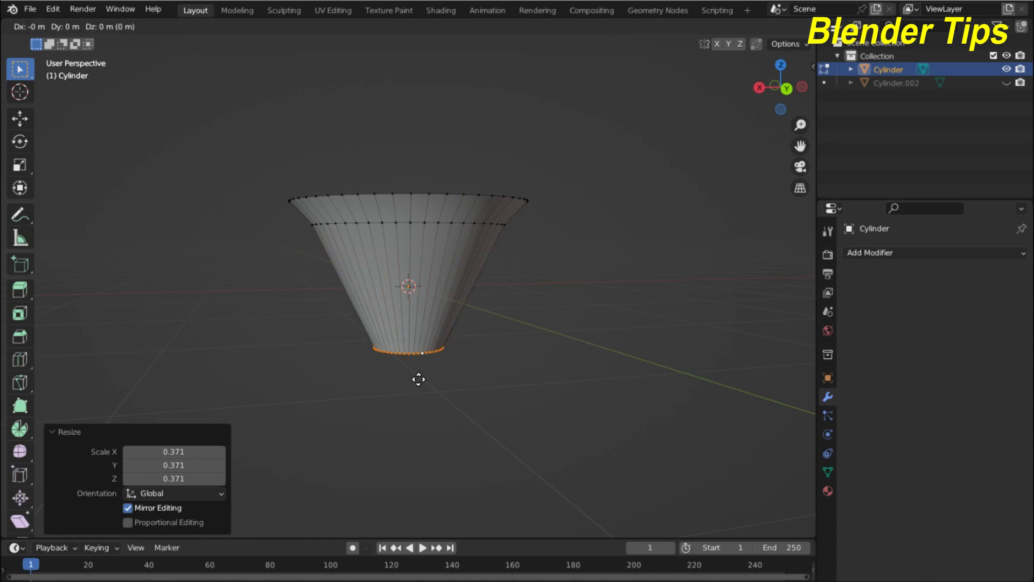
{"action": "key", "text": "z"}
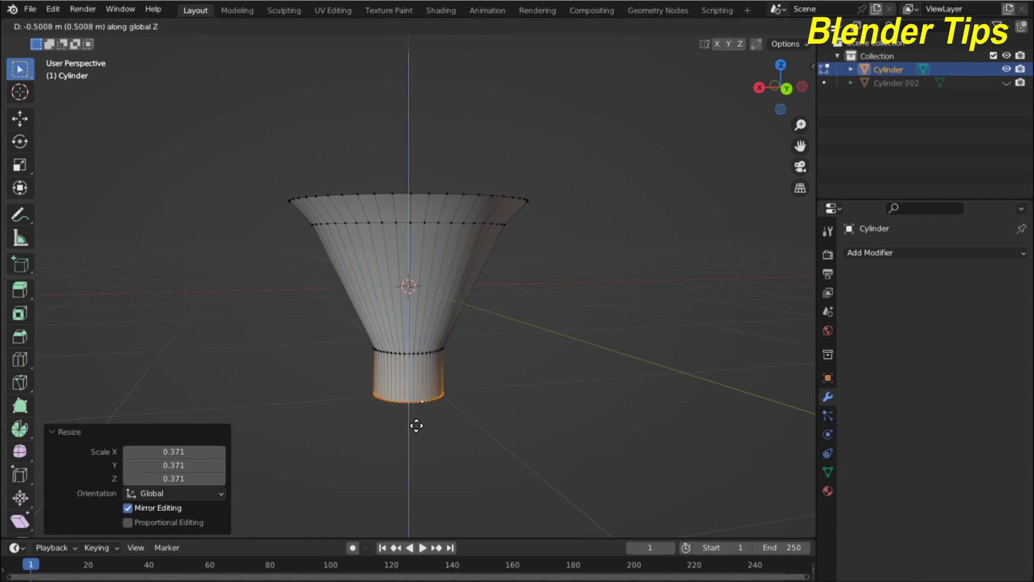
{"action": "left_click", "coordinate": [418, 489]}
{"action": "mouse_move", "coordinate": [478, 335]}
{"action": "middle_mouse_down"}
{"action": "mouse_move", "coordinate": [536, 393]}
{"action": "mouse_move", "coordinate": [456, 364]}
{"action": "mouse_move", "coordinate": [439, 342]}
{"action": "middle_mouse_up"}
Return to Object Mode and add a Bevel modifier to the funnel
{"action": "key", "text": "Tab"}
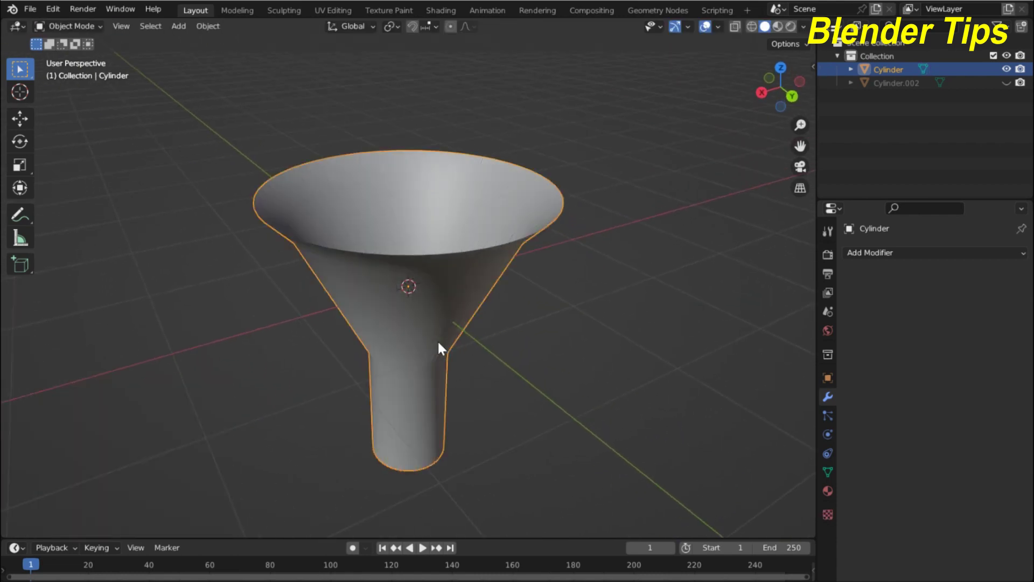
{"action": "scroll", "coordinate": [448, 325], "scroll_direction": "up", "scroll_amount": 3}
{"action": "scroll", "coordinate": [449, 325], "scroll_direction": "down", "scroll_amount": 3}
{"action": "scroll", "coordinate": [268, 312], "scroll_direction": "down", "scroll_amount": 3}
{"action": "scroll", "coordinate": [367, 285], "scroll_direction": "up", "scroll_amount": 5}
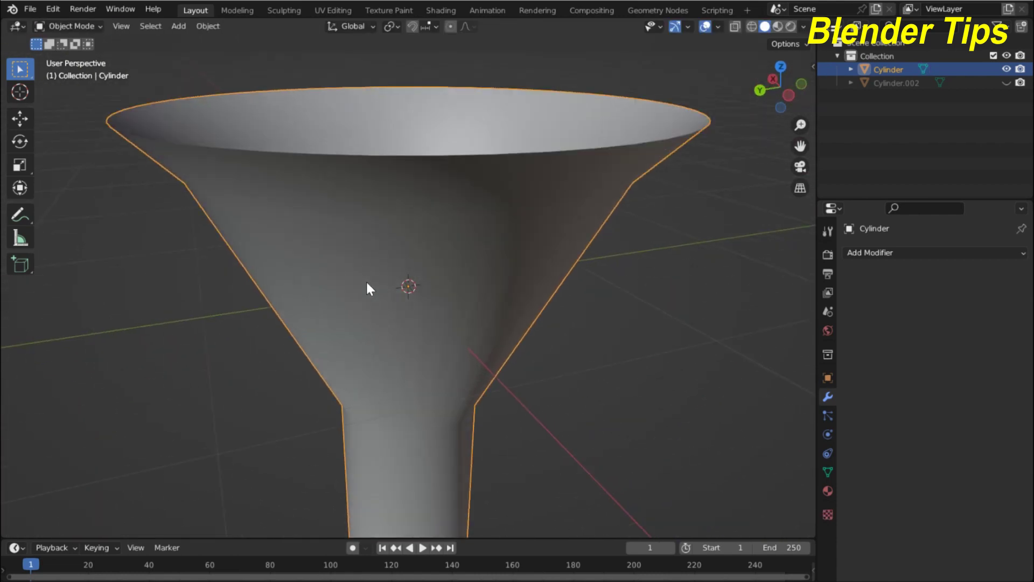
{"action": "scroll", "coordinate": [410, 294], "scroll_direction": "down", "scroll_amount": 2}
{"action": "middle_click_drag", "start_coordinate": [409, 294], "coordinate": [468, 303]}
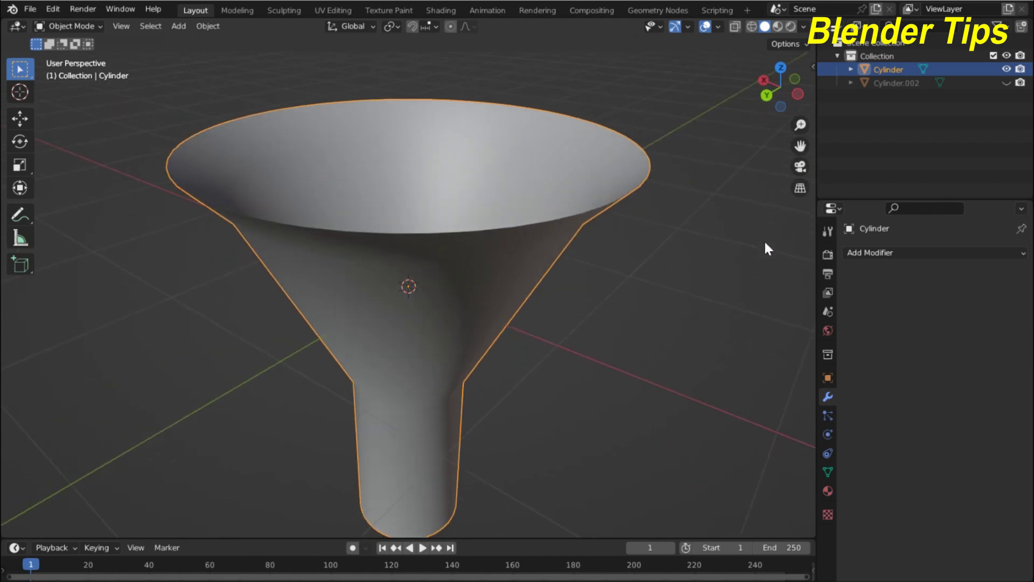
{"action": "left_click", "coordinate": [868, 254]}
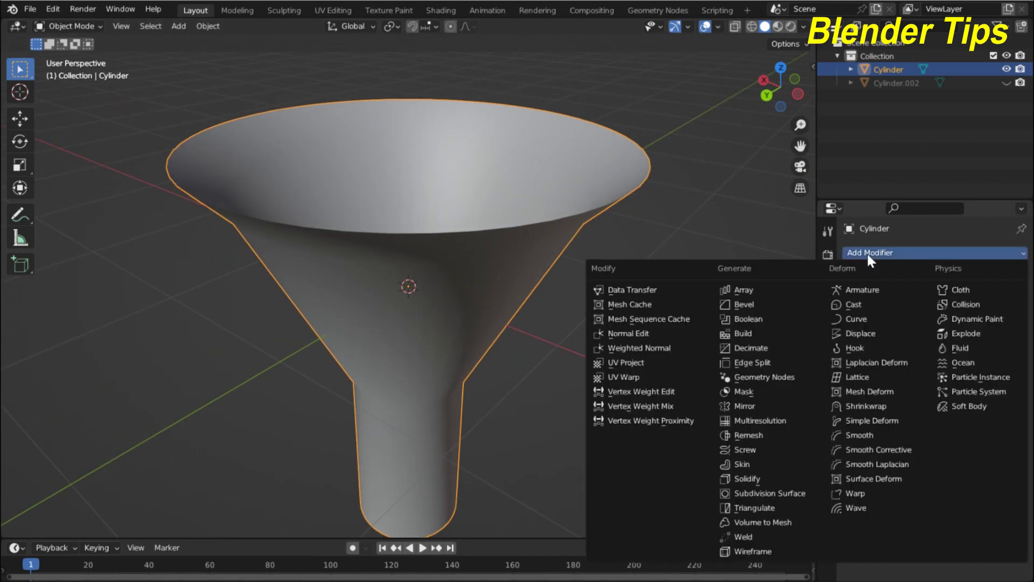
{"action": "left_click", "coordinate": [744, 305]}
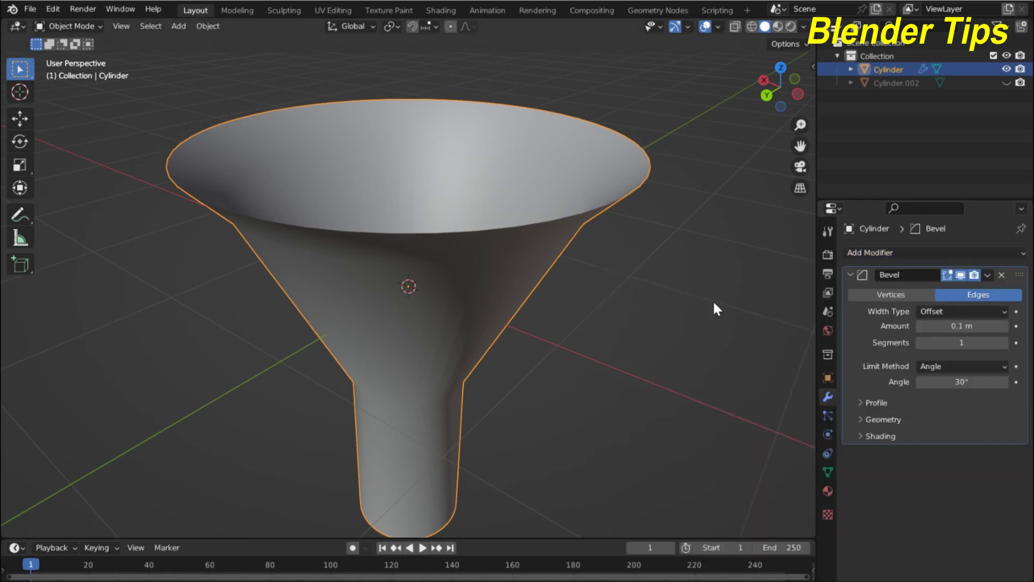
Set the bevel Amount to 1.11 m with 44 segments
{"action": "scroll", "coordinate": [496, 294], "scroll_direction": "up", "scroll_amount": 2}
{"action": "middle_click_drag", "start_coordinate": [496, 293], "coordinate": [517, 279]}
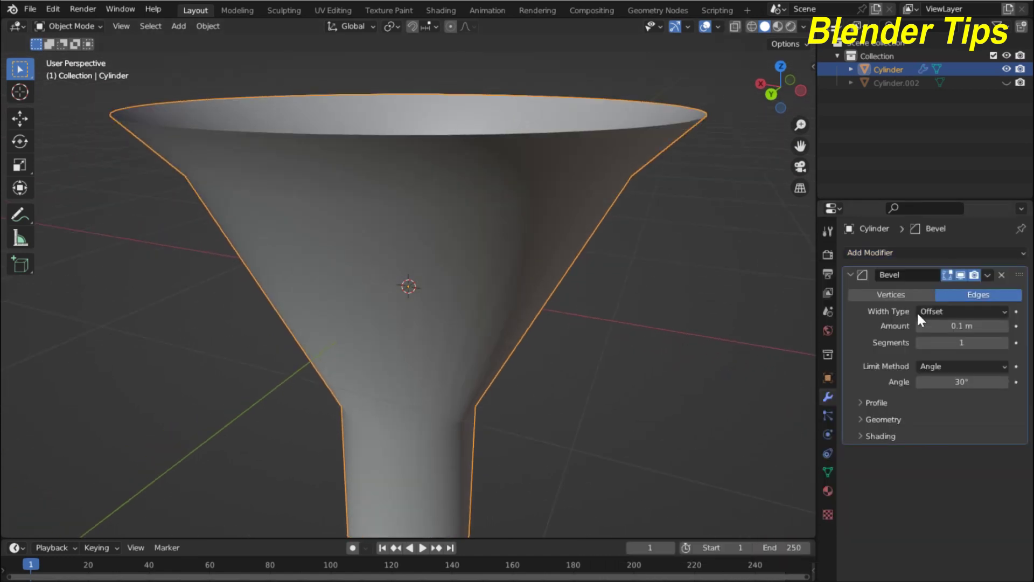
{"action": "left_click_drag", "start_coordinate": [937, 326], "coordinate": [970, 326]}
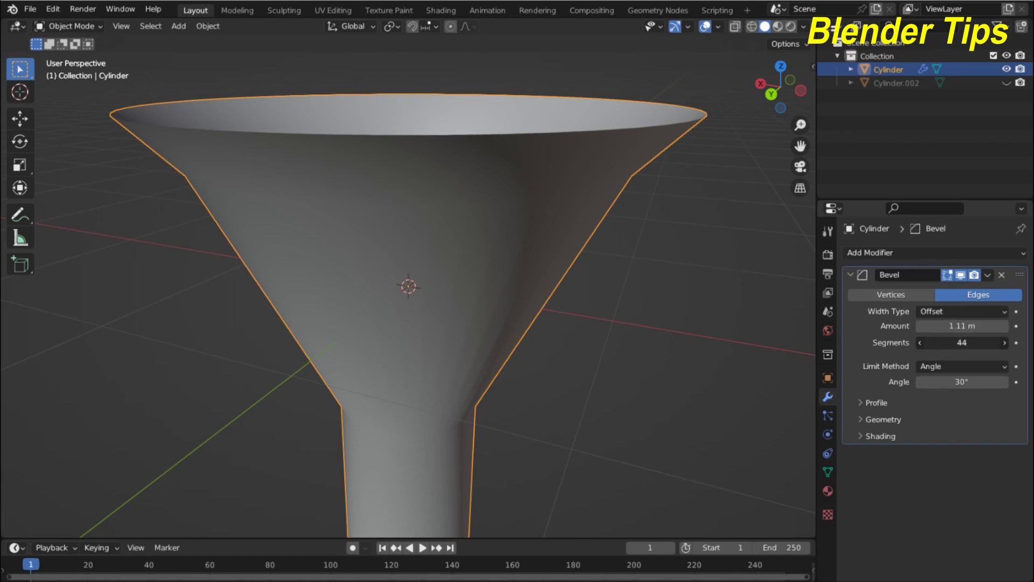
{"action": "scroll", "coordinate": [462, 208], "scroll_direction": "down", "scroll_amount": 4}
{"action": "mouse_move", "coordinate": [462, 208]}
{"action": "middle_mouse_down"}
{"action": "mouse_move", "coordinate": [534, 179]}
{"action": "mouse_move", "coordinate": [618, 95]}
{"action": "mouse_move", "coordinate": [573, 184]}
{"action": "mouse_move", "coordinate": [461, 273]}
{"action": "middle_mouse_up"}
{"action": "scroll", "coordinate": [462, 273], "scroll_direction": "up", "scroll_amount": 5}
{"action": "scroll", "coordinate": [462, 273], "scroll_direction": "down", "scroll_amount": 5}
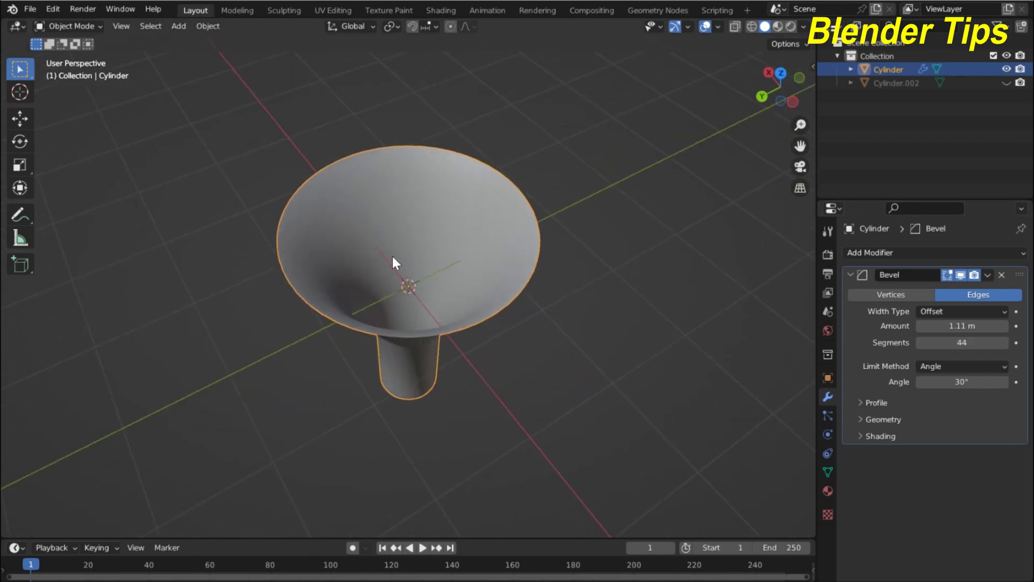
Apply the Bevel modifier permanently to the funnel
{"action": "left_click", "coordinate": [985, 273]}
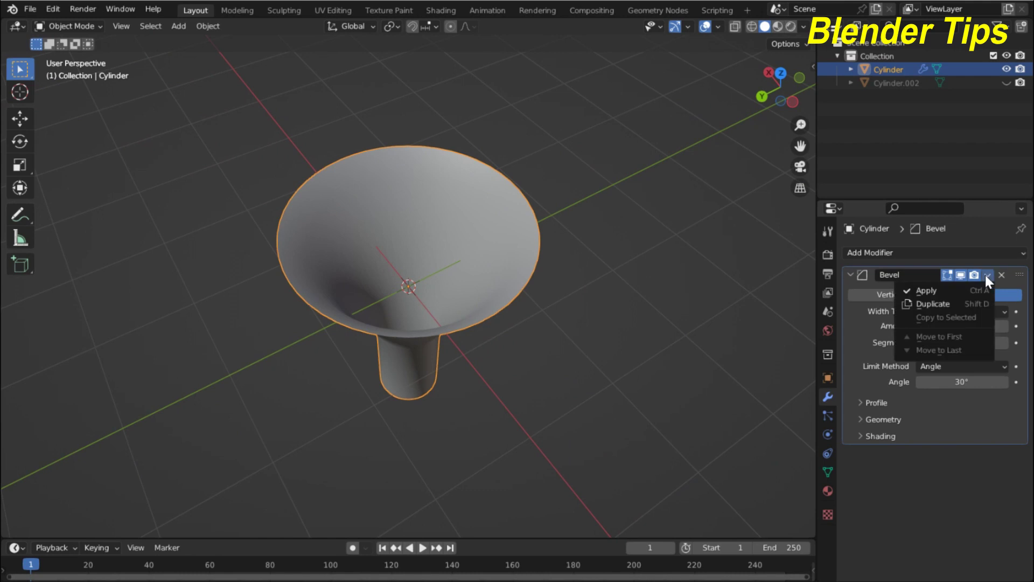
{"action": "left_click", "coordinate": [952, 289]}
{"action": "scroll", "coordinate": [437, 197], "scroll_direction": "up", "scroll_amount": 2}
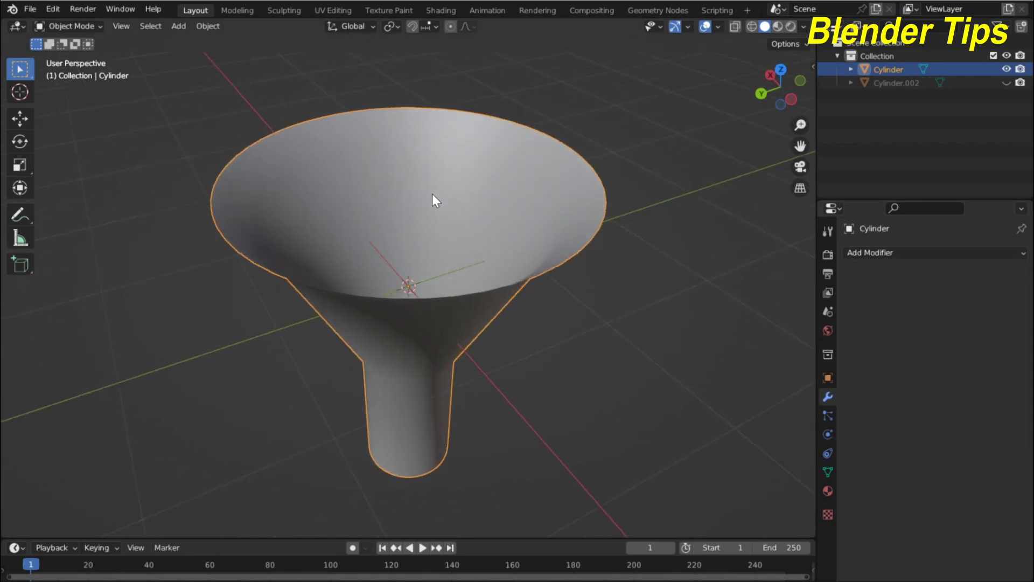
{"action": "scroll", "coordinate": [404, 215], "scroll_direction": "up", "scroll_amount": 2}
Add a Solidify modifier with 0.06 m thickness and apply it
{"action": "left_click", "coordinate": [885, 251]}
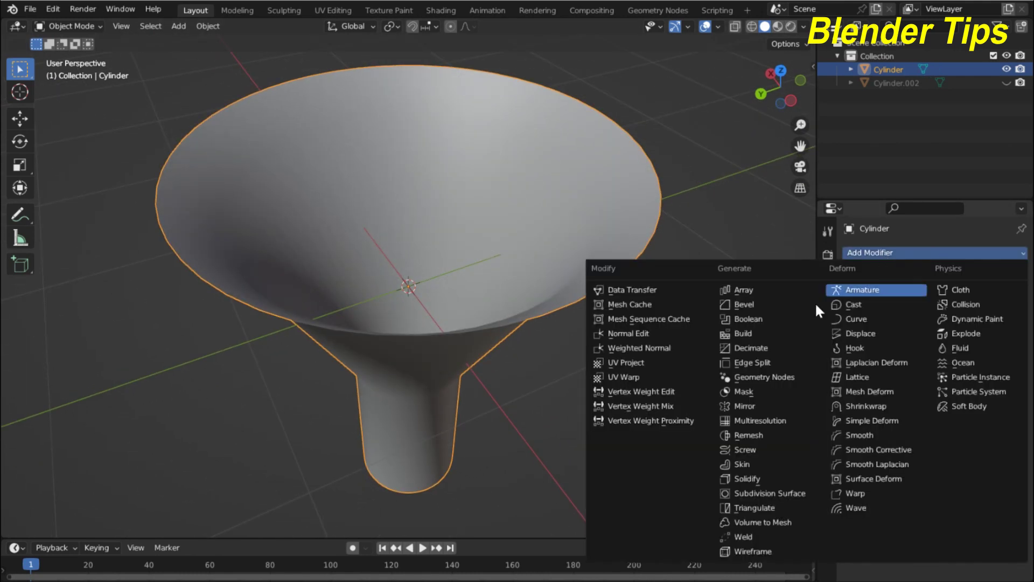
{"action": "left_click", "coordinate": [740, 476]}
{"action": "middle_click_drag", "start_coordinate": [477, 295], "coordinate": [512, 275]}
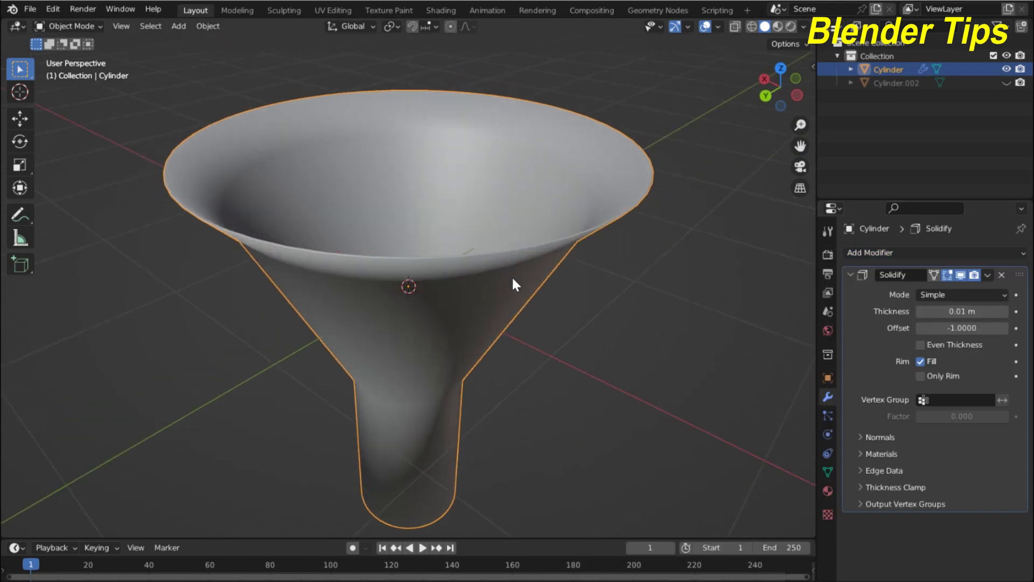
{"action": "left_click_drag", "start_coordinate": [953, 312], "coordinate": [975, 311]}
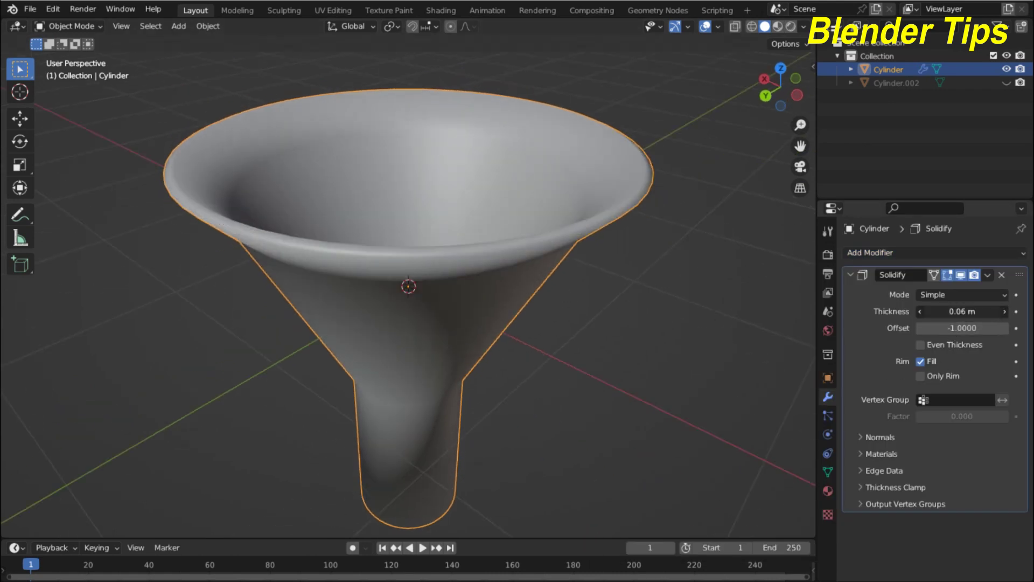
{"action": "mouse_move", "coordinate": [591, 347]}
{"action": "middle_mouse_down"}
{"action": "mouse_move", "coordinate": [596, 164]}
{"action": "mouse_move", "coordinate": [557, 399]}
{"action": "mouse_move", "coordinate": [522, 293]}
{"action": "mouse_move", "coordinate": [453, 273]}
{"action": "middle_mouse_up"}
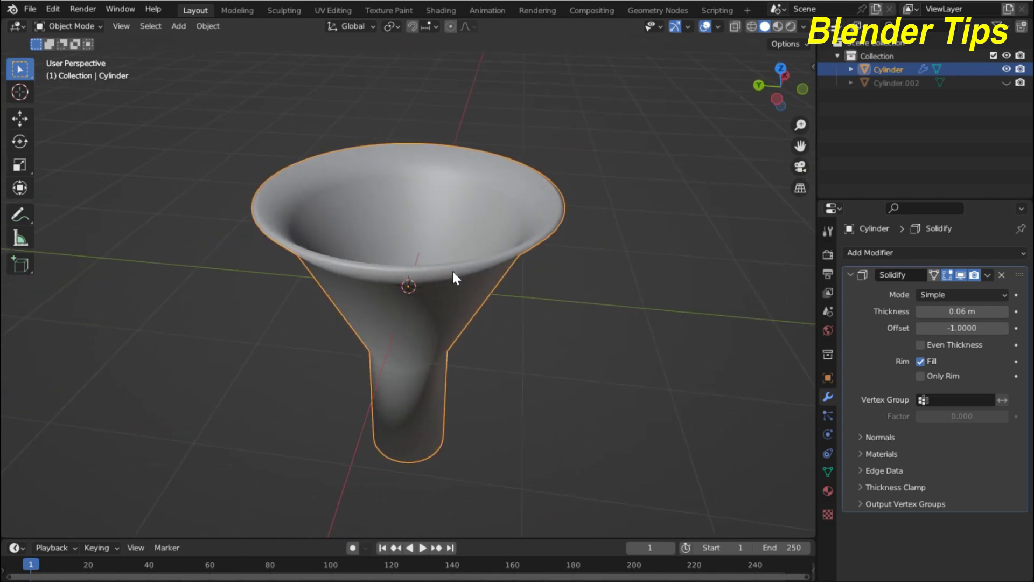
{"action": "left_click", "coordinate": [989, 275]}
{"action": "left_click", "coordinate": [962, 290]}
In front view, scale the funnel along Z to 0.746 of its height
{"action": "middle_click_drag", "start_coordinate": [613, 288], "coordinate": [554, 264]}
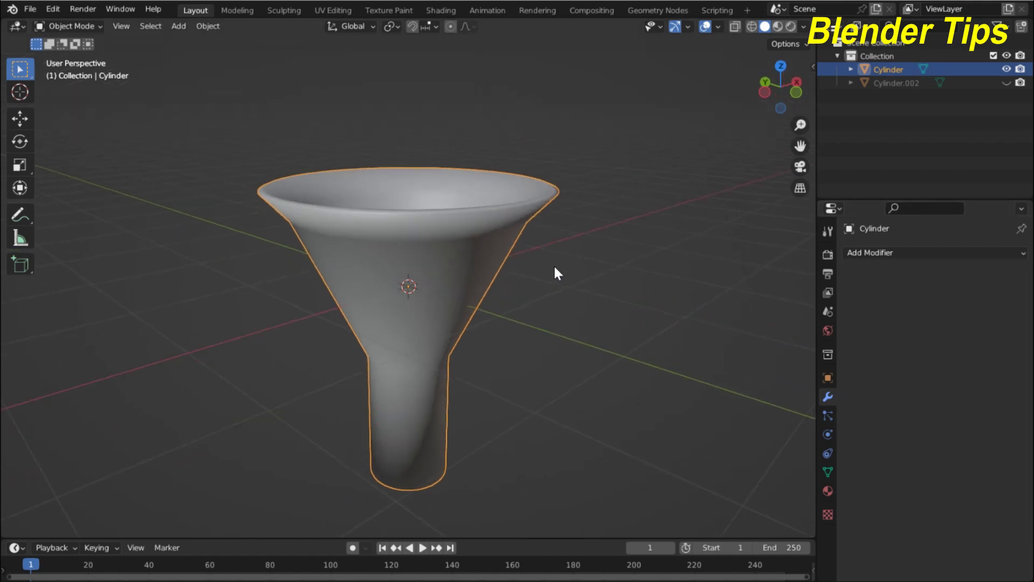
{"action": "key", "text": "KP_1"}
{"action": "scroll", "coordinate": [442, 289], "scroll_direction": "down", "scroll_amount": 3}
{"action": "scroll", "coordinate": [441, 289], "scroll_direction": "down", "scroll_amount": 2}
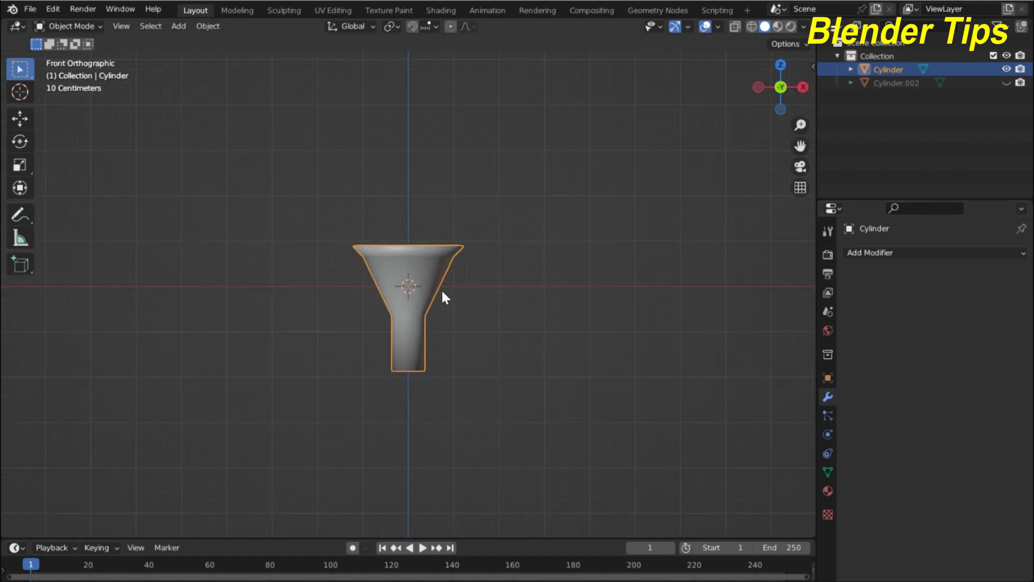
{"action": "scroll", "coordinate": [443, 292], "scroll_direction": "down", "scroll_amount": 1}
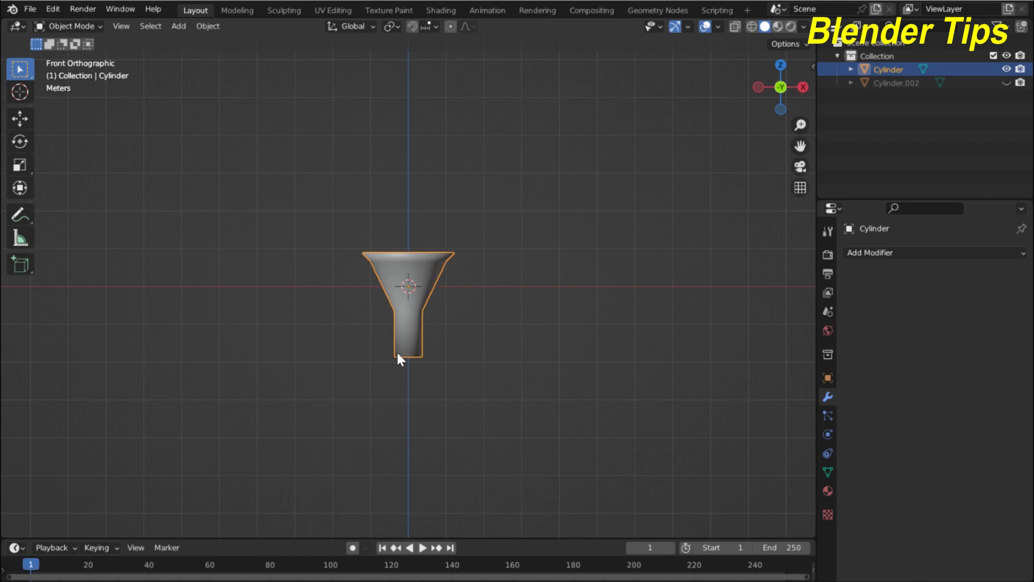
{"action": "key", "text": "s"}
{"action": "key", "text": "z"}
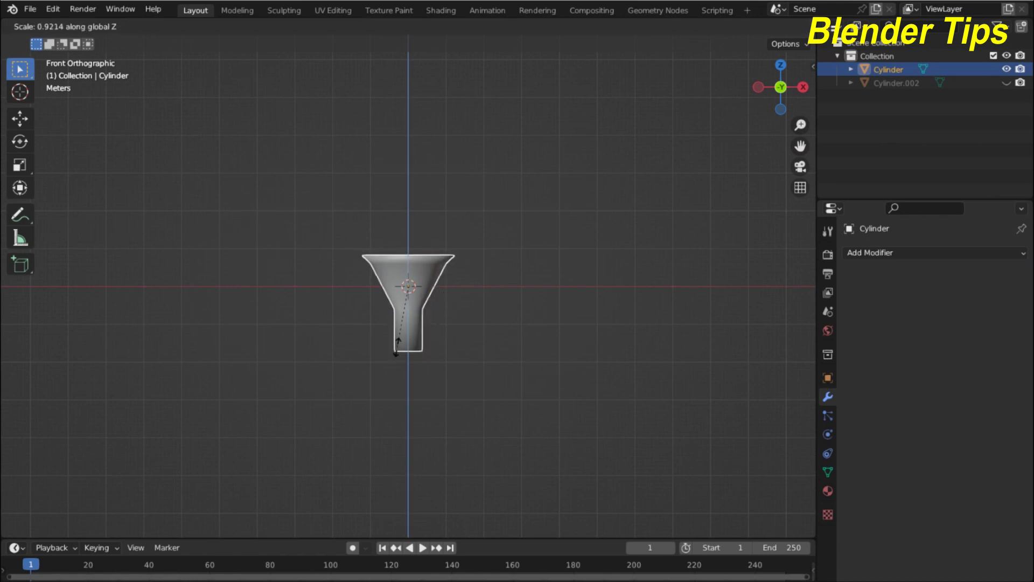
{"action": "left_click", "coordinate": [401, 335]}
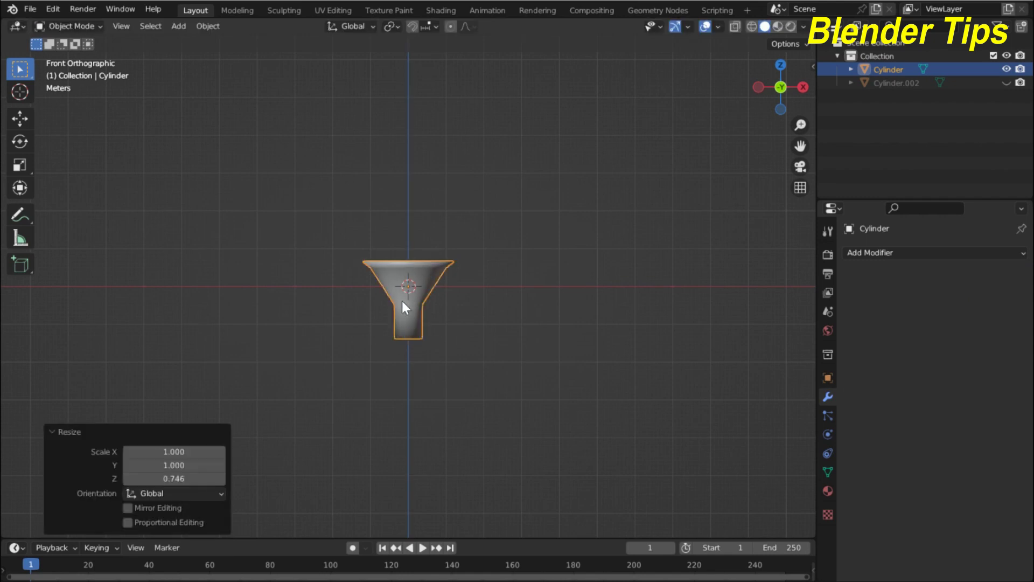
Apply the funnel's scale so it is baked into the mesh
{"action": "middle_click_drag", "start_coordinate": [402, 301], "coordinate": [486, 358]}
{"action": "scroll", "coordinate": [486, 358], "scroll_direction": "up", "scroll_amount": 5}
{"action": "mouse_move", "coordinate": [412, 264]}
{"action": "middle_mouse_down"}
{"action": "mouse_move", "coordinate": [418, 364]}
{"action": "mouse_move", "coordinate": [277, 266]}
{"action": "middle_mouse_up"}
{"action": "scroll", "coordinate": [378, 273], "scroll_direction": "down", "scroll_amount": 5}
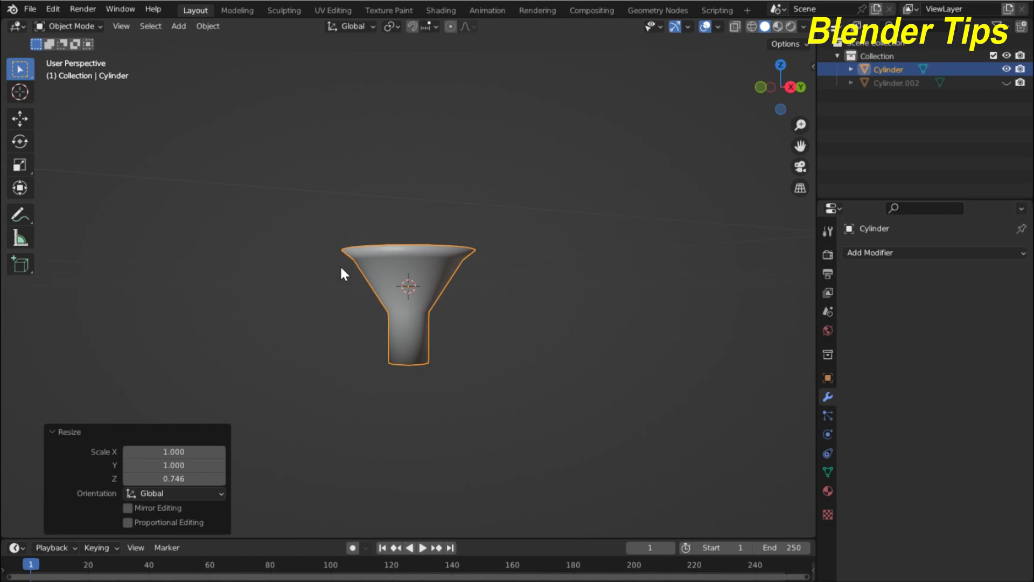
{"action": "key", "text": "ctrl+a"}
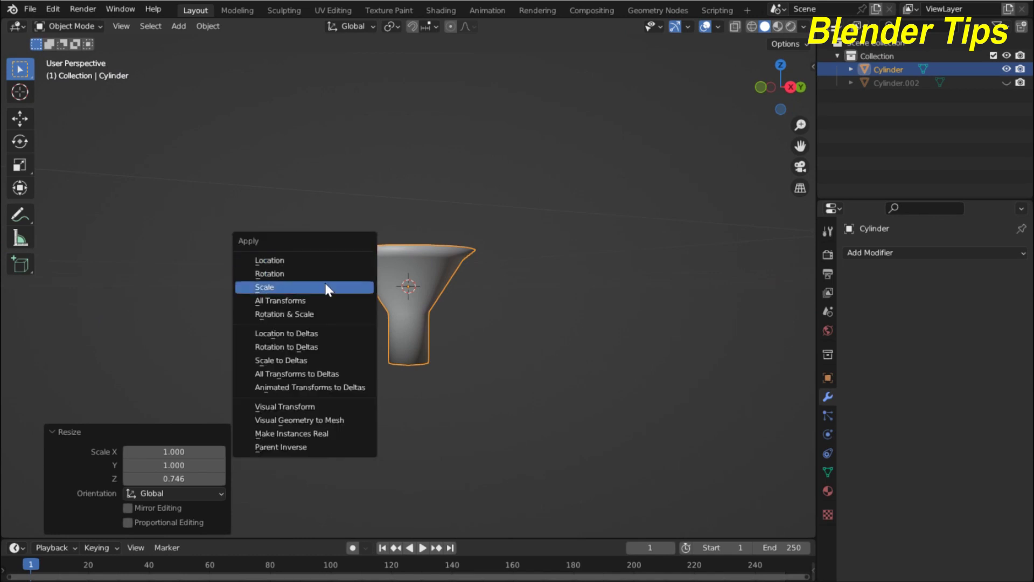
{"action": "left_click", "coordinate": [327, 289]}
{"action": "mouse_move", "coordinate": [456, 248]}
{"action": "middle_mouse_down"}
{"action": "mouse_move", "coordinate": [325, 312]}
{"action": "mouse_move", "coordinate": [416, 290]}
{"action": "middle_mouse_up"}
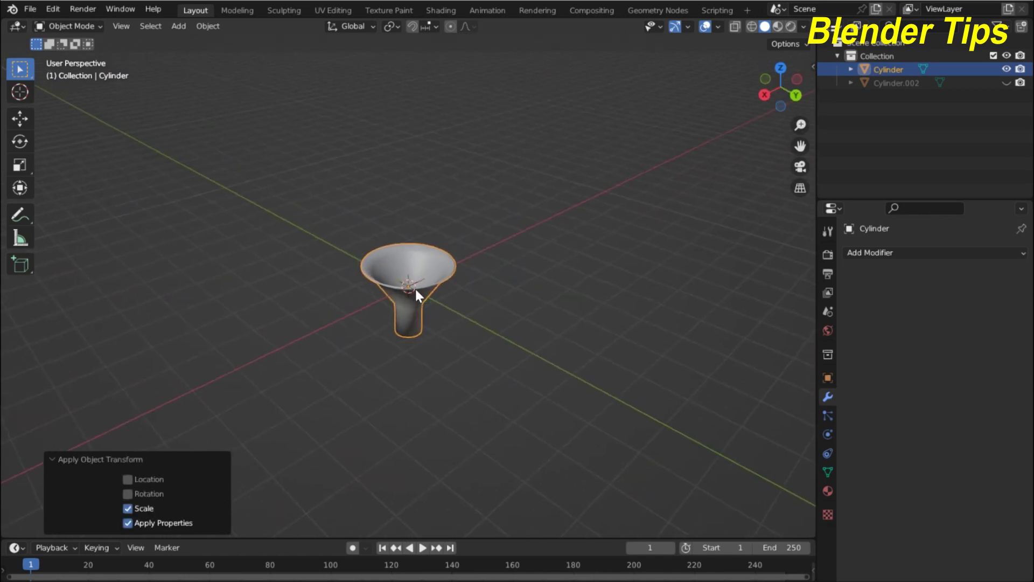
Return to front view and unhide the three beakers with Alt+H
{"action": "key", "text": "KP_1"}
{"action": "scroll", "coordinate": [397, 301], "scroll_direction": "up", "scroll_amount": 4}
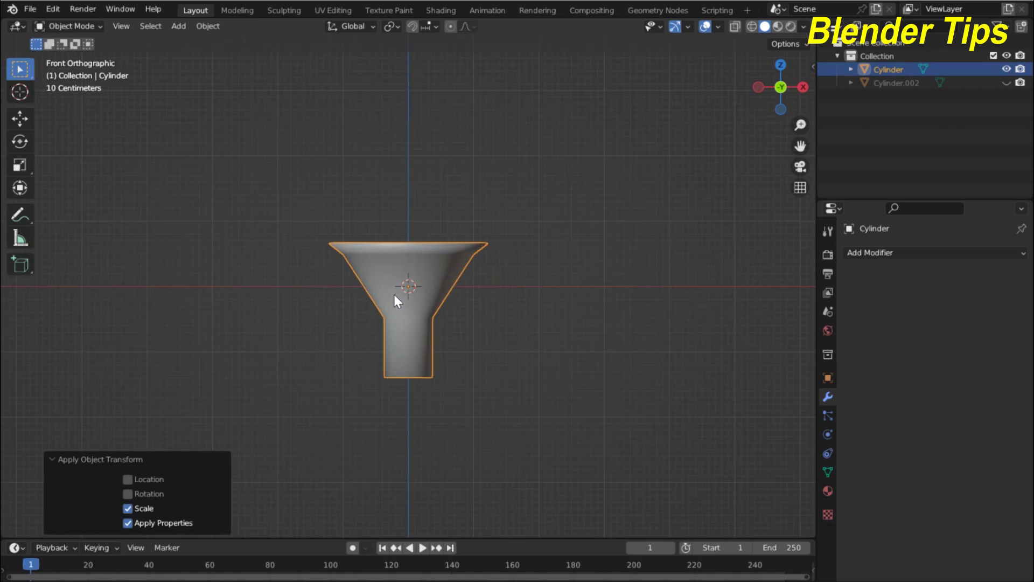
{"action": "scroll", "coordinate": [394, 295], "scroll_direction": "down", "scroll_amount": 3}
{"action": "scroll", "coordinate": [395, 295], "scroll_direction": "up", "scroll_amount": 2}
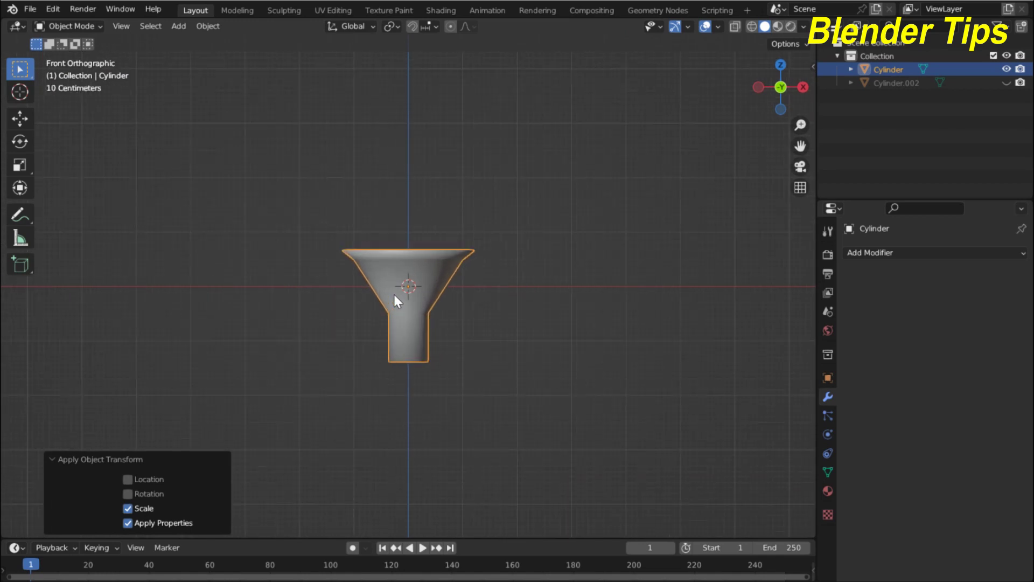
{"action": "scroll", "coordinate": [394, 295], "scroll_direction": "down", "scroll_amount": 1}
{"action": "scroll", "coordinate": [394, 295], "scroll_direction": "down", "scroll_amount": 1}
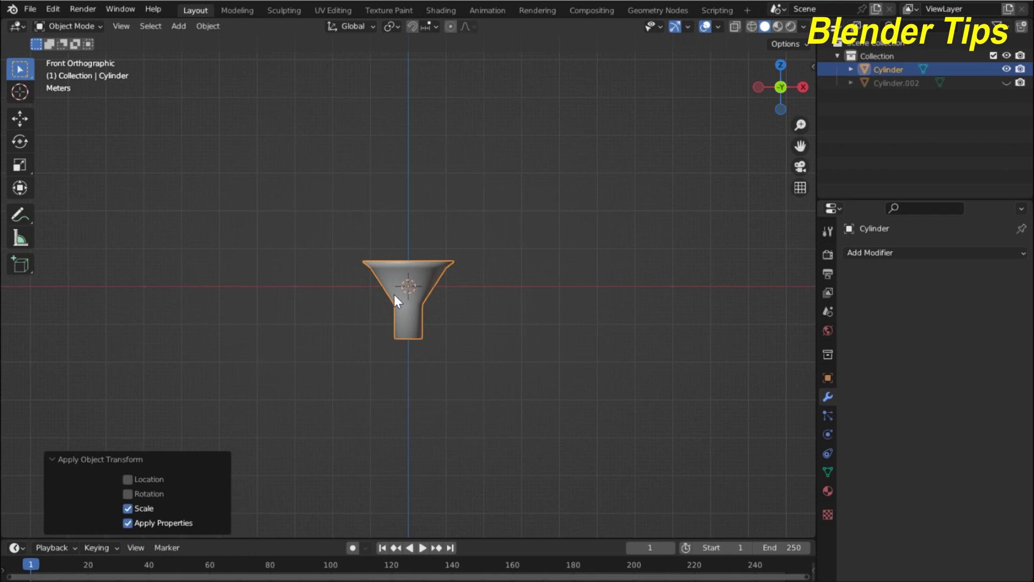
{"action": "key", "text": "alt+h"}
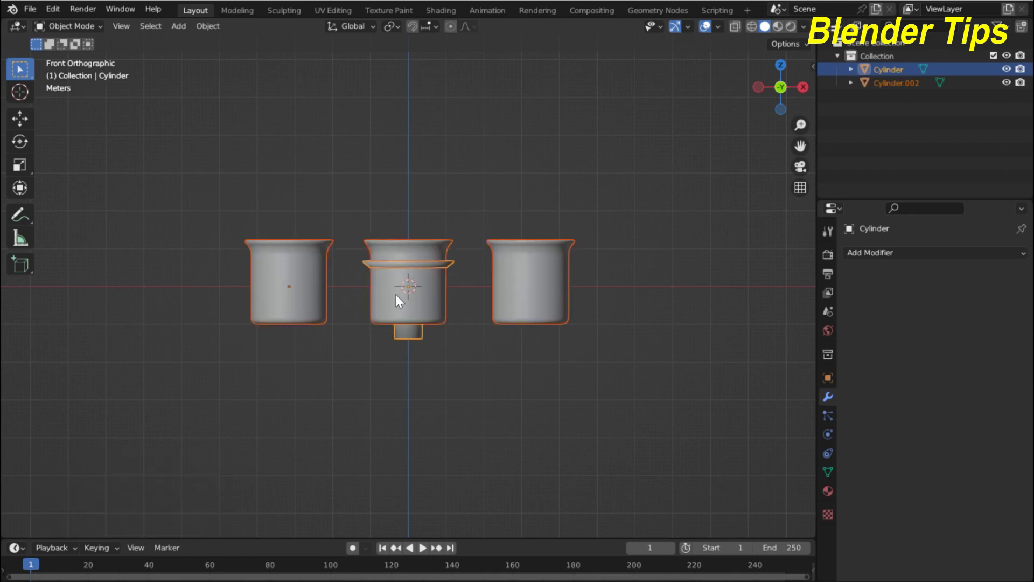
Cancel a stray vertical move and select only the funnel
{"action": "key", "text": "g"}
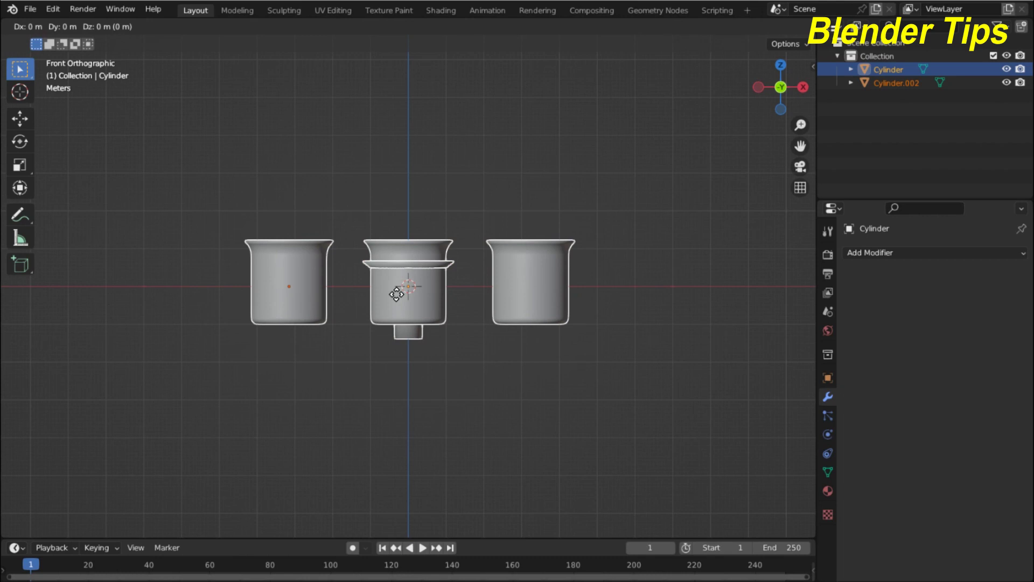
{"action": "key", "text": "z"}
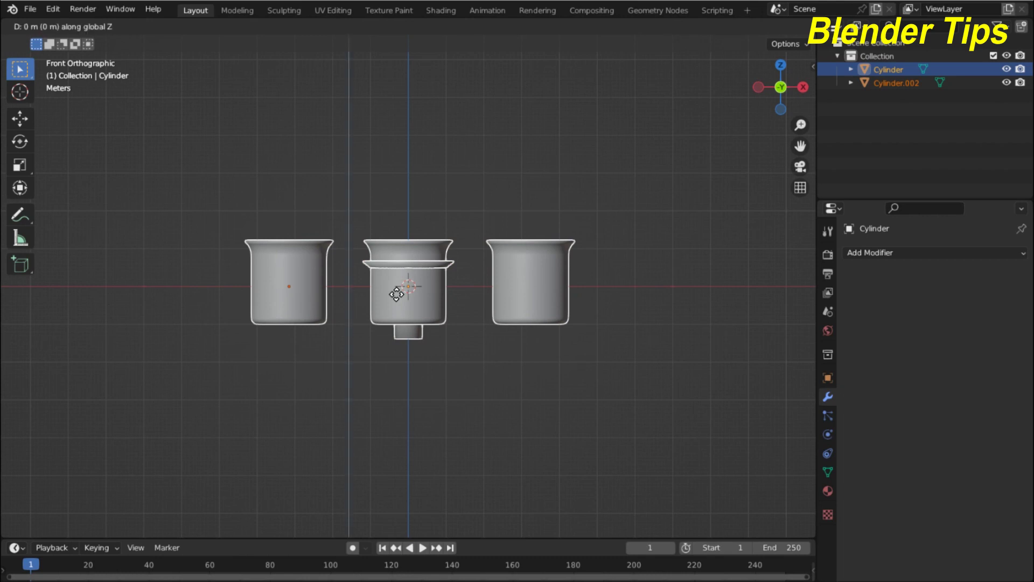
{"action": "left_click", "coordinate": [396, 294]}
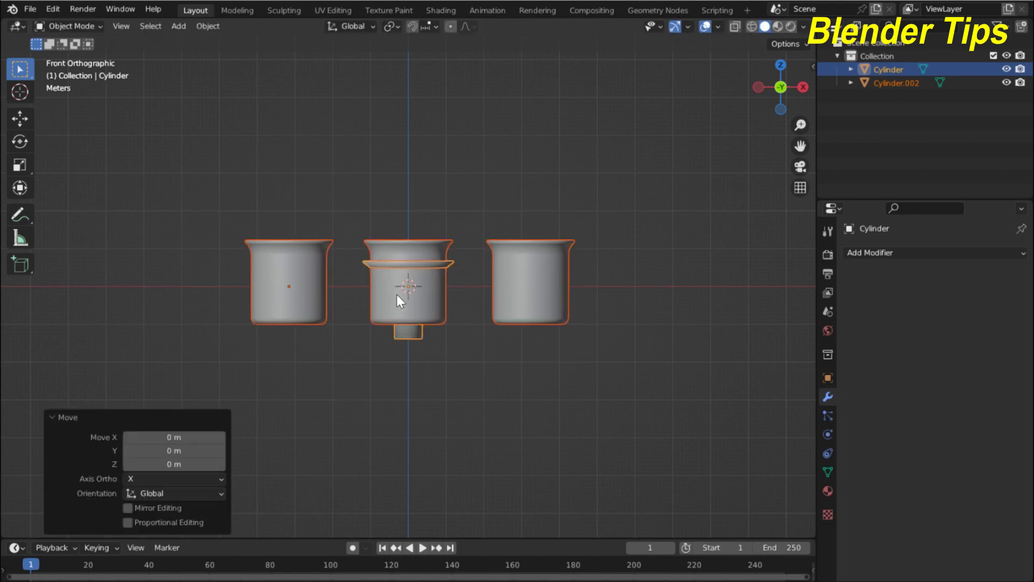
{"action": "left_click", "coordinate": [400, 338]}
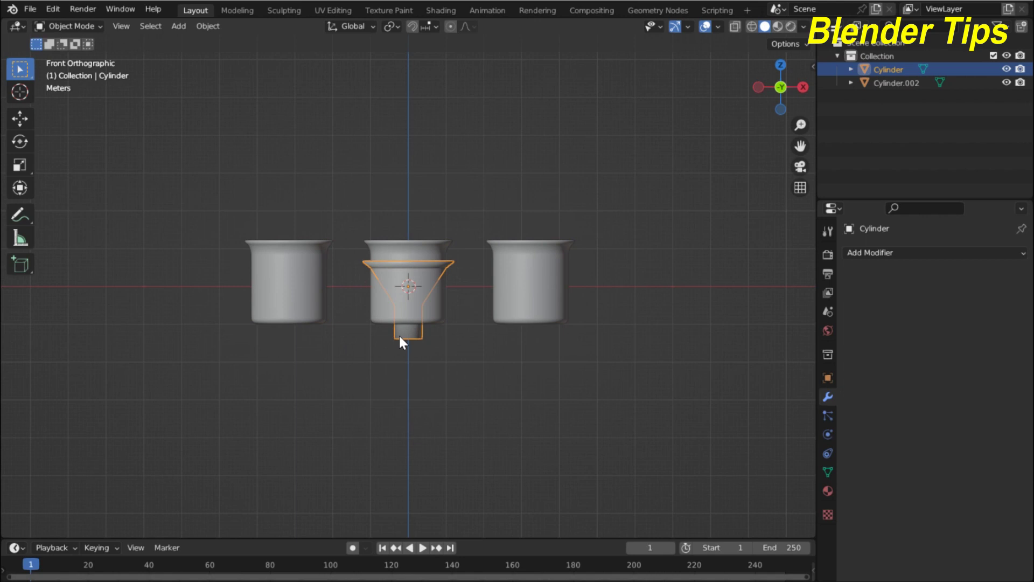
Raise the funnel 3.7017 m along Z, then nudge it up another 0.35593 m
{"action": "key", "text": "g"}
{"action": "key", "text": "z"}
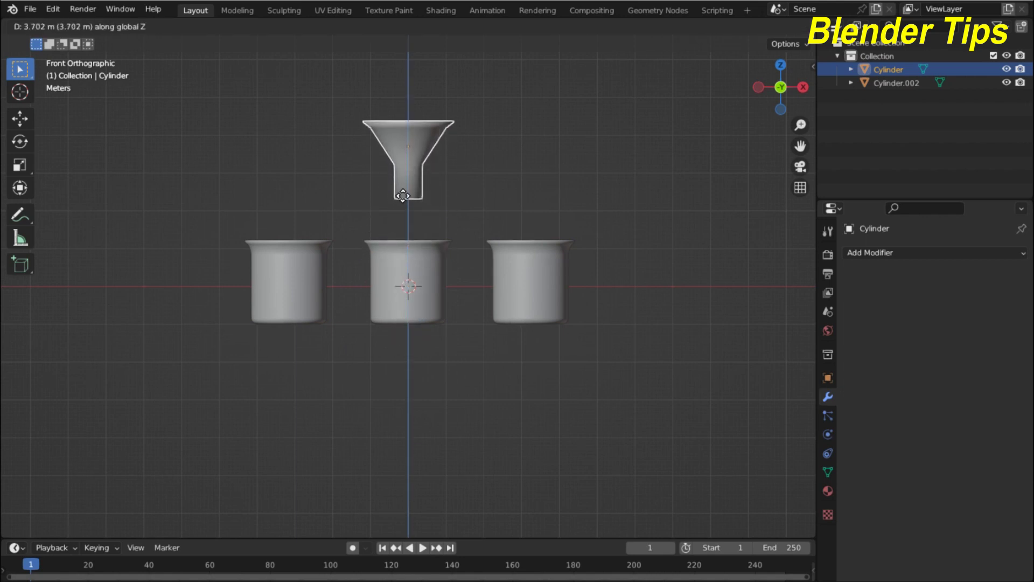
{"action": "left_click", "coordinate": [403, 196]}
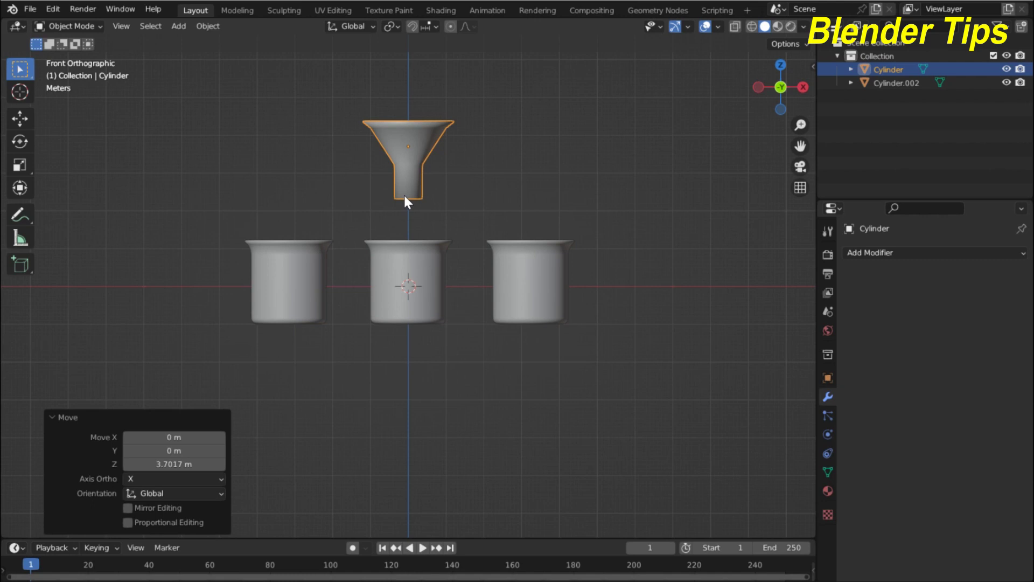
{"action": "key", "text": "g"}
{"action": "key", "text": "z"}
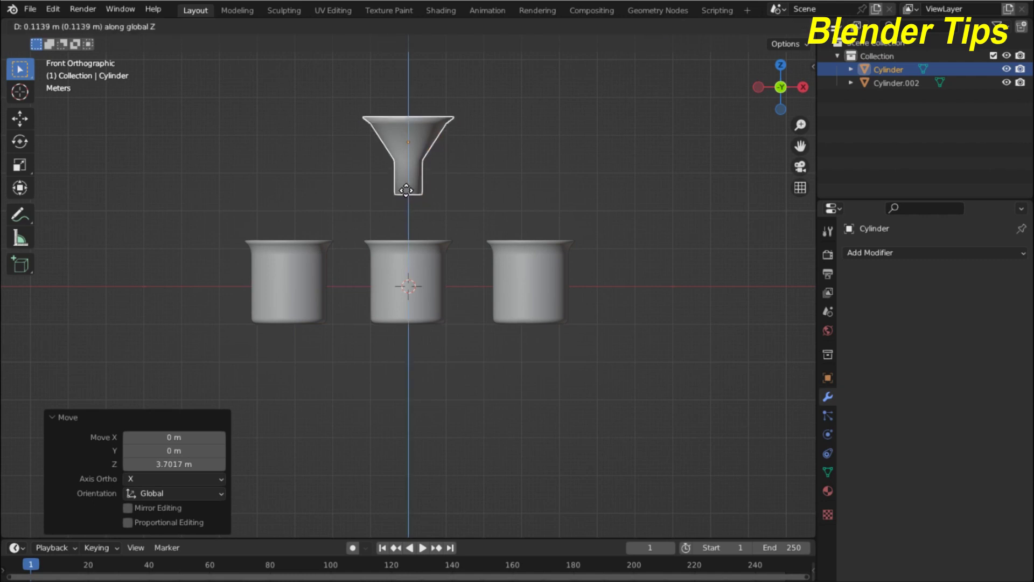
{"action": "left_click", "coordinate": [410, 183]}
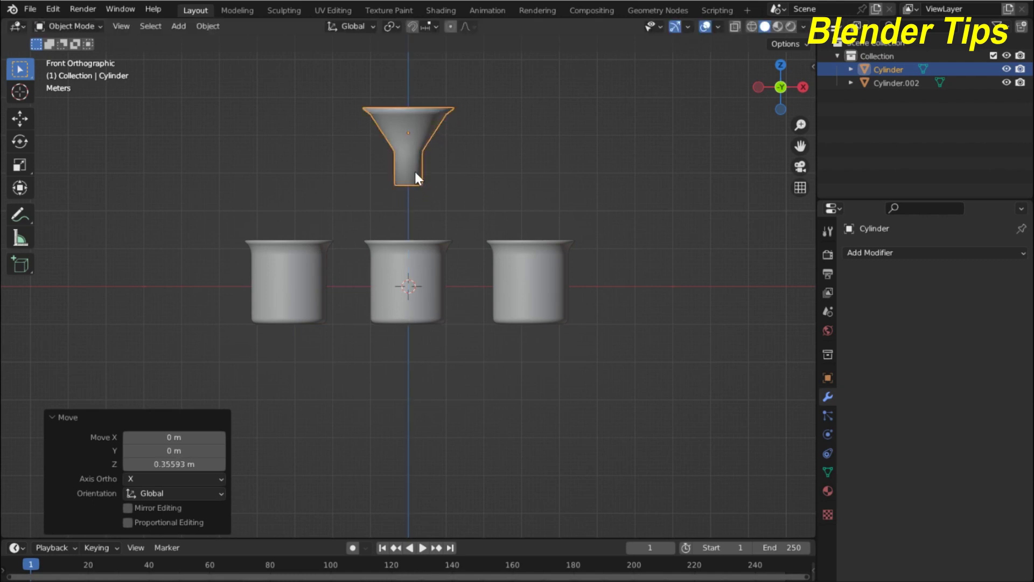
Duplicate the funnel and shift the copy 3.2177 m along X over the right beaker
{"action": "key", "text": "shift+d"}
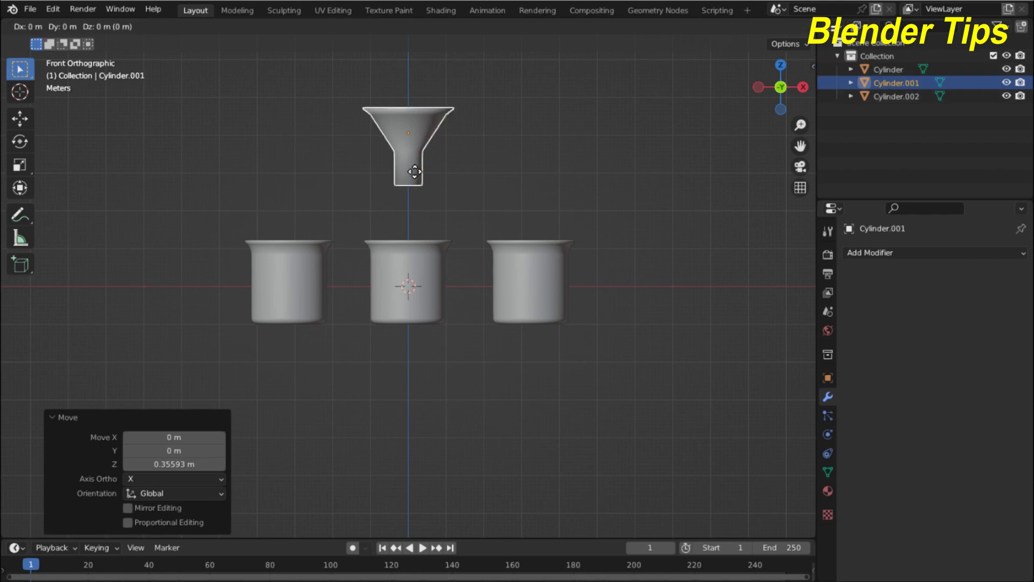
{"action": "key", "text": "z"}
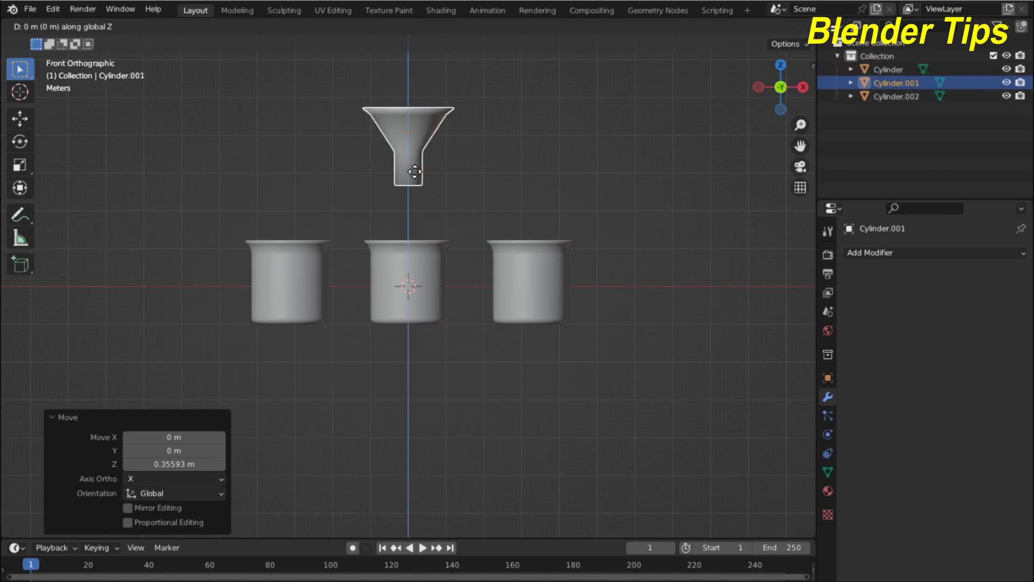
{"action": "key", "text": "x"}
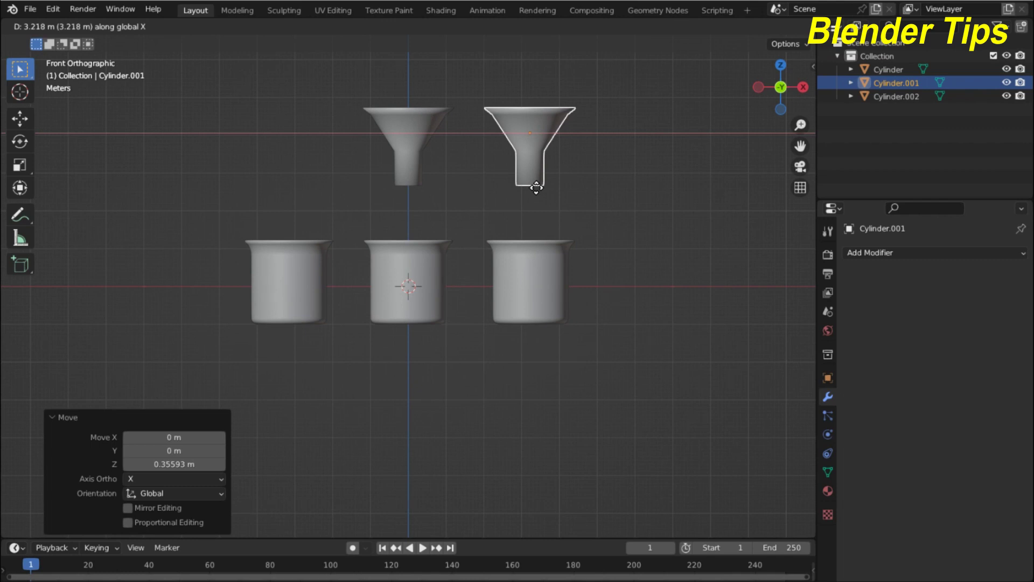
{"action": "left_click", "coordinate": [536, 188]}
Duplicate again and shift the copy -6.535 m along X over the left beaker
{"action": "key", "text": "shift+d"}
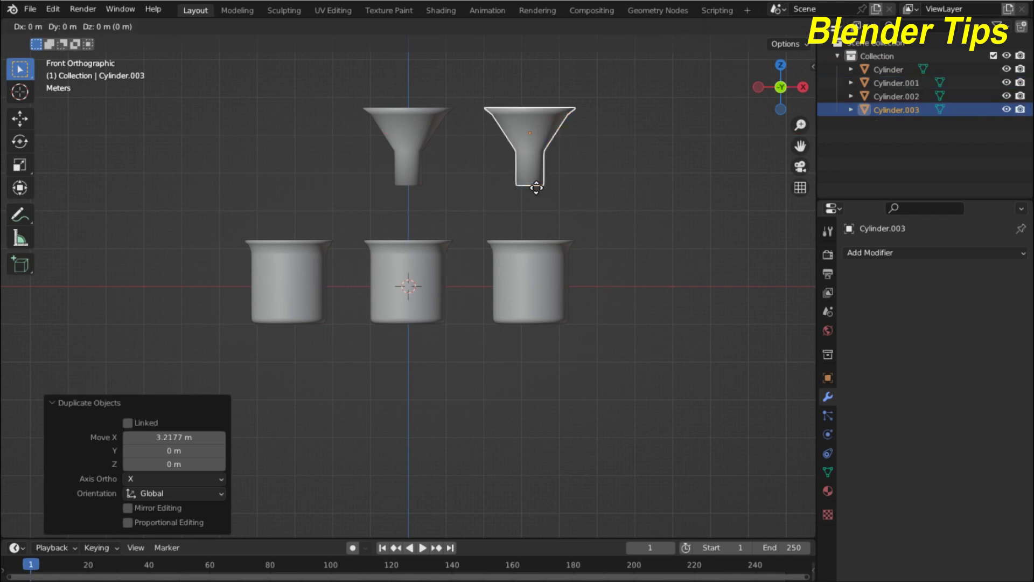
{"action": "key", "text": "x"}
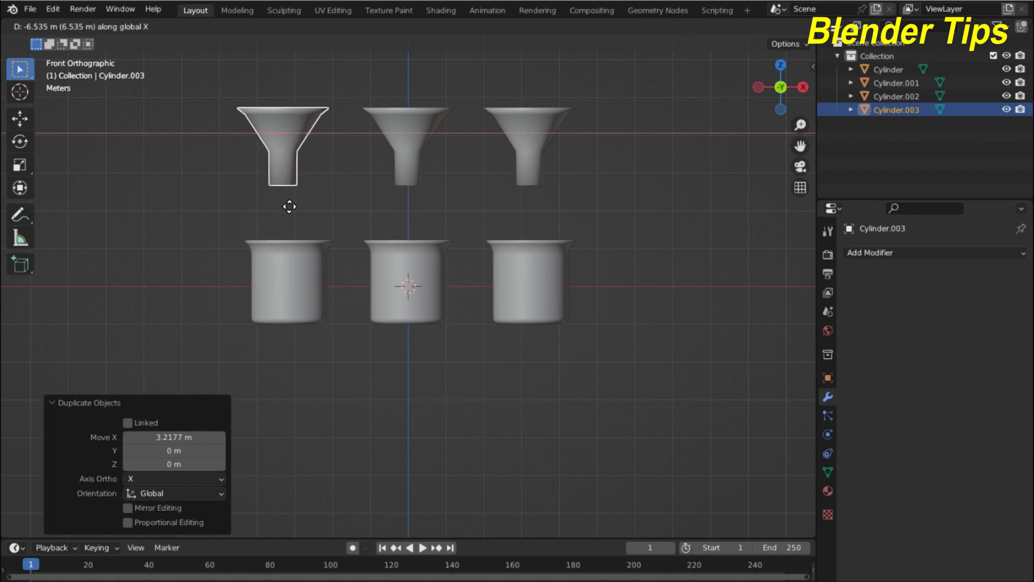
{"action": "left_click", "coordinate": [289, 207]}
{"action": "mouse_move", "coordinate": [340, 148]}
{"action": "middle_mouse_down"}
{"action": "mouse_move", "coordinate": [497, 244]}
{"action": "mouse_move", "coordinate": [539, 255]}
{"action": "mouse_move", "coordinate": [396, 206]}
{"action": "mouse_move", "coordinate": [351, 175]}
{"action": "mouse_move", "coordinate": [294, 185]}
{"action": "middle_mouse_up"}
{"action": "scroll", "coordinate": [539, 257], "scroll_direction": "up", "scroll_amount": 2}
{"action": "scroll", "coordinate": [538, 257], "scroll_direction": "down", "scroll_amount": 5}
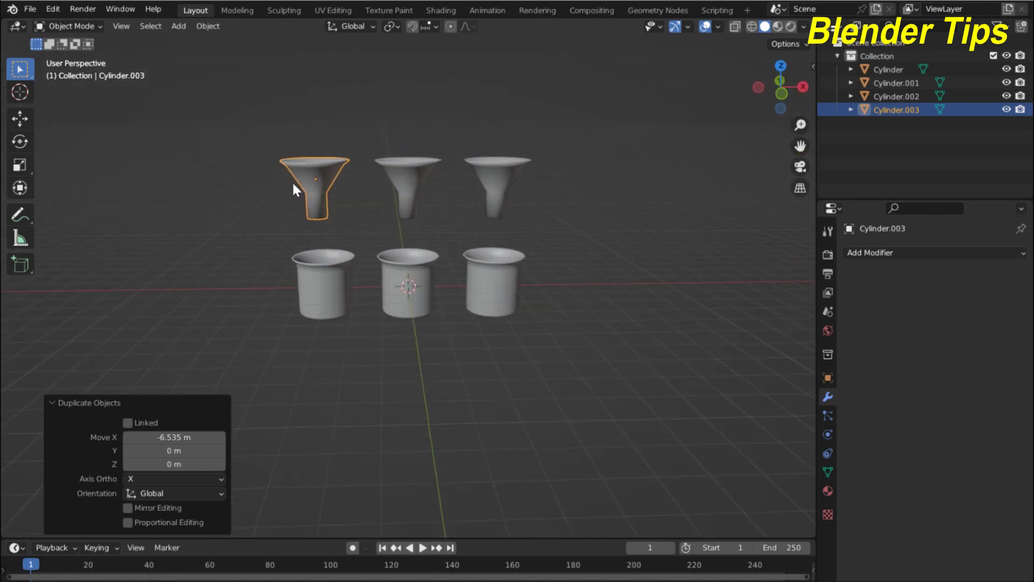
{"action": "key", "text": "KP_1"}
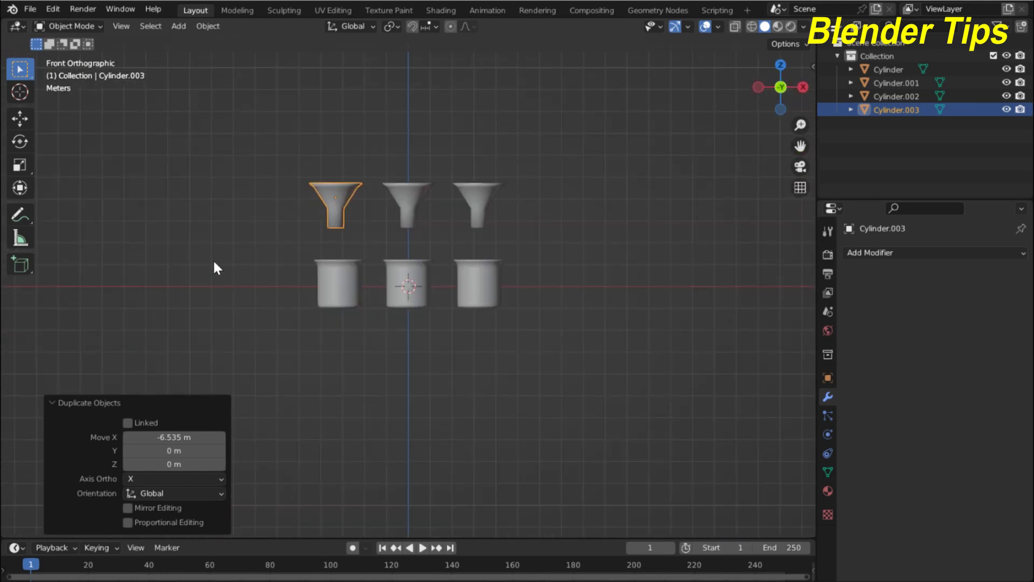
Add a cube and stretch it to 5.384 along X
{"action": "key", "text": "shift+a"}
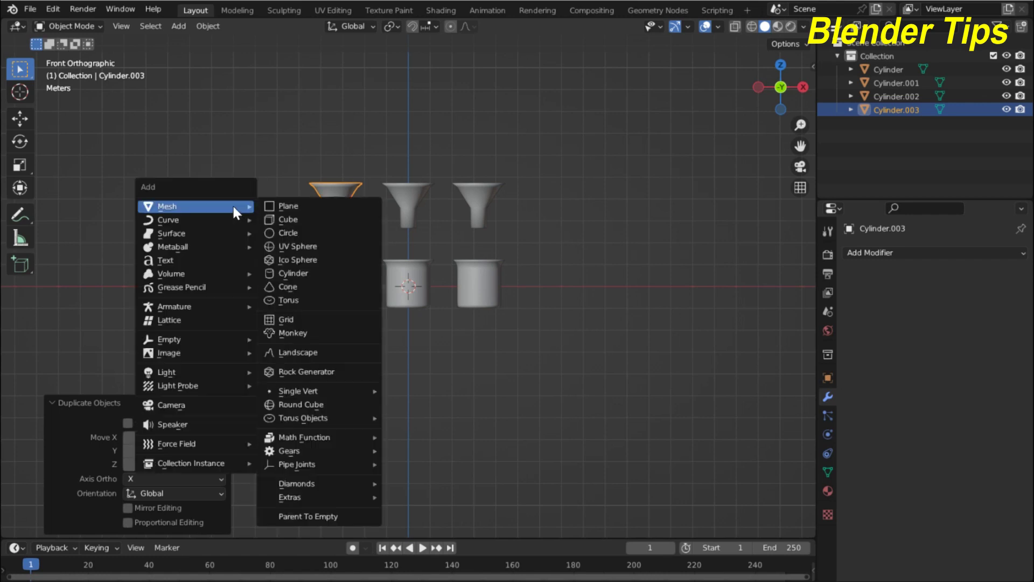
{"action": "left_click", "coordinate": [308, 219]}
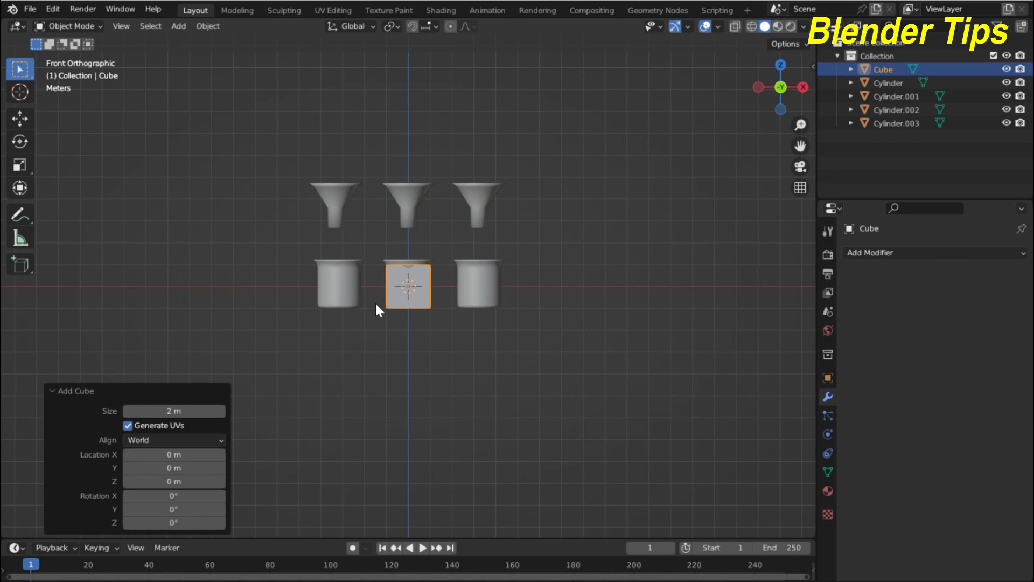
{"action": "key", "text": "s"}
{"action": "key", "text": "x"}
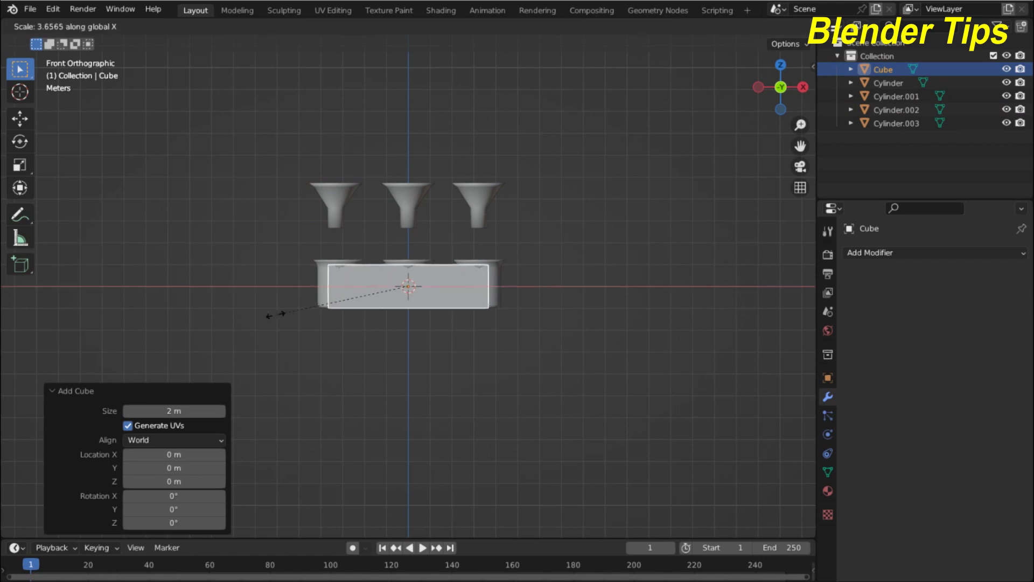
{"action": "left_click", "coordinate": [210, 315]}
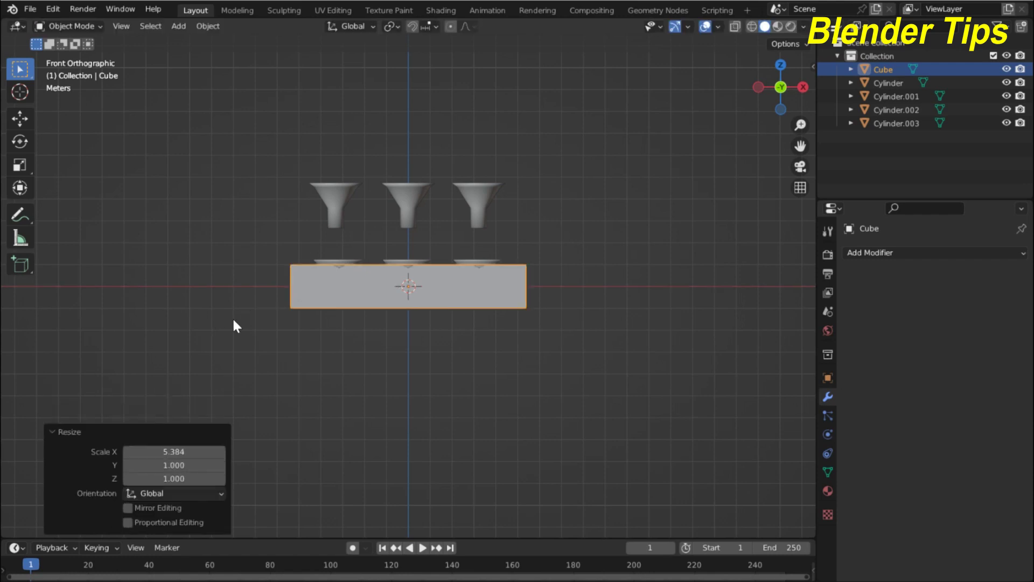
Stretch the cube to 1.596 along Y, then start lifting it vertically above the funnels
{"action": "key", "text": "KP_7"}
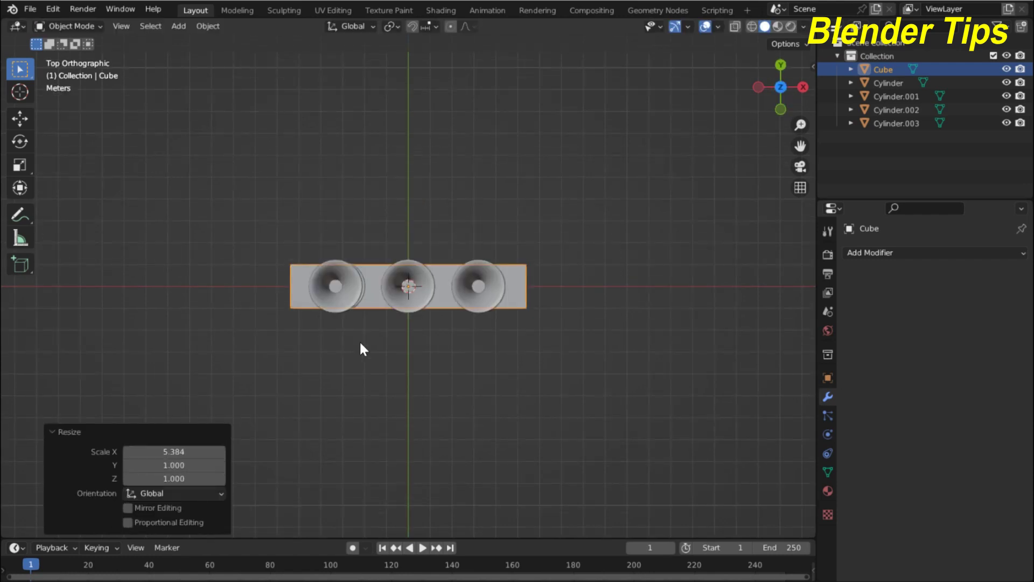
{"action": "key", "text": "s"}
{"action": "key", "text": "y"}
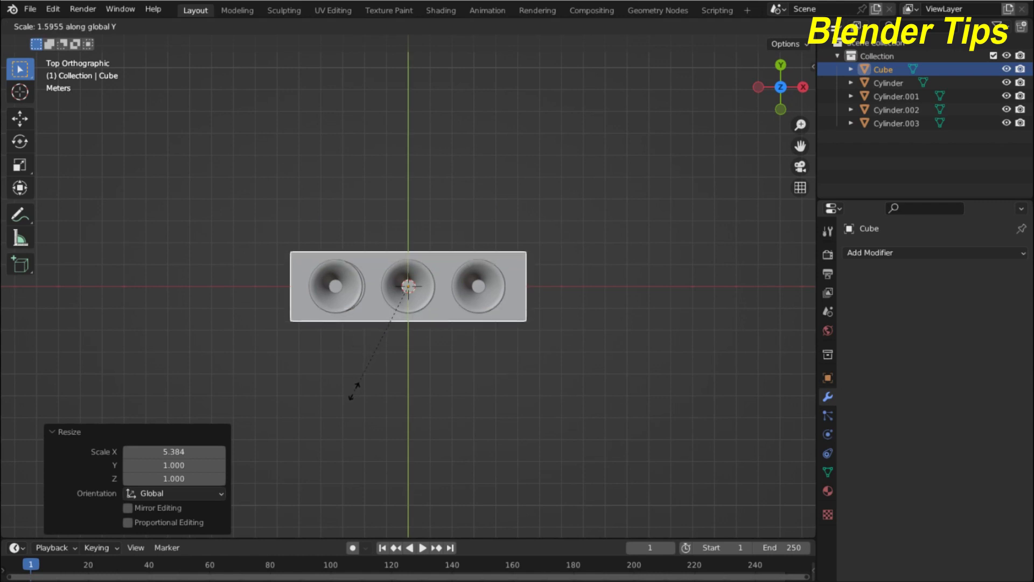
{"action": "left_click", "coordinate": [355, 392]}
{"action": "key", "text": "KP_1"}
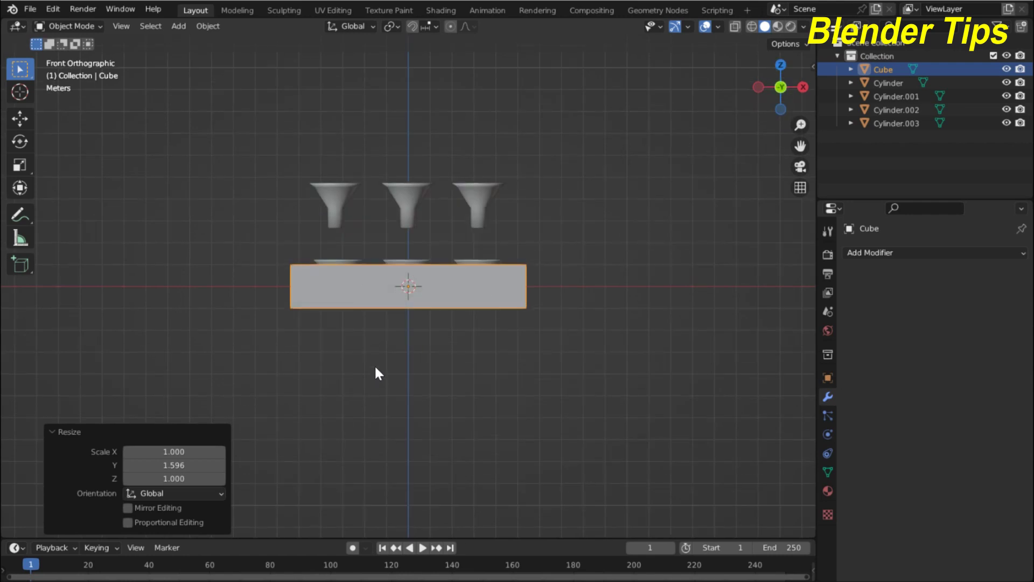
{"action": "key", "text": "g"}
{"action": "key", "text": "z"}
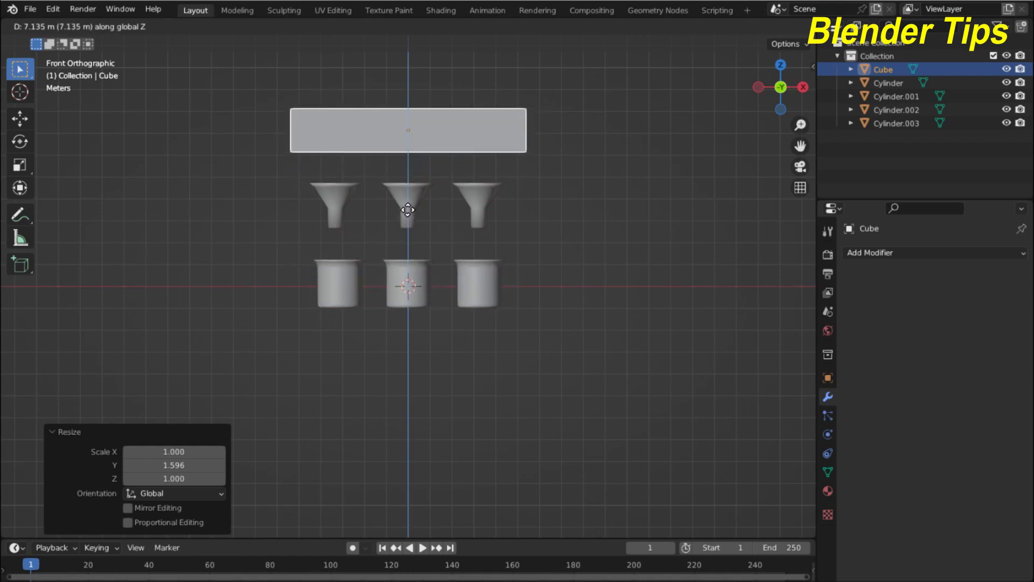
Confirm the slab's move 7.233 m up along Z above the three funnels
{"action": "left_click", "coordinate": [408, 208]}
{"action": "scroll", "coordinate": [439, 157], "scroll_direction": "up", "scroll_amount": 1}
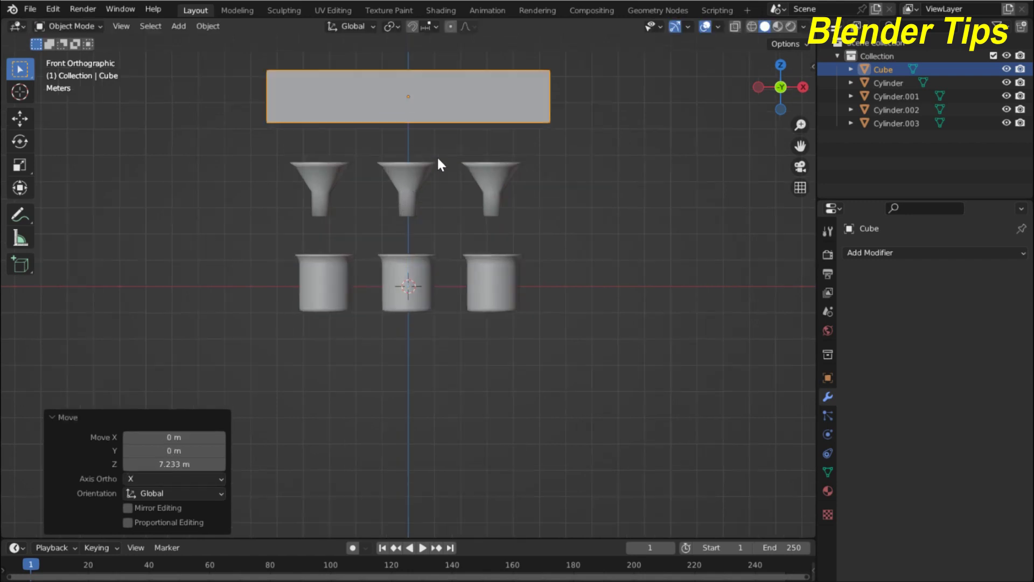
{"action": "scroll", "coordinate": [439, 157], "scroll_direction": "up", "scroll_amount": 2}
{"action": "scroll", "coordinate": [439, 158], "scroll_direction": "down", "scroll_amount": 3}
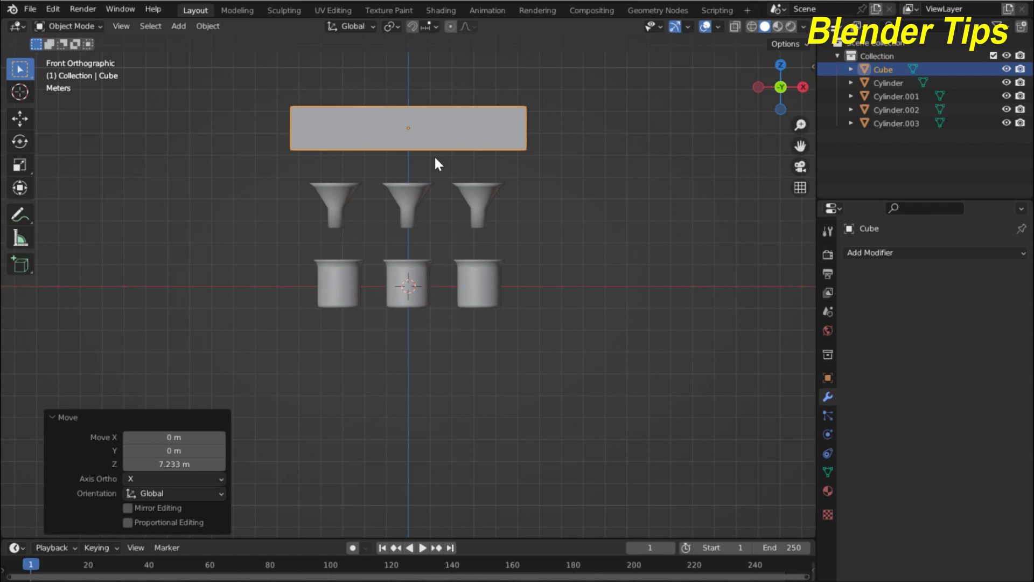
Orbit around the raised slab to inspect it from several angles
{"action": "middle_click_drag", "start_coordinate": [438, 155], "coordinate": [458, 134]}
{"action": "middle_click_drag", "start_coordinate": [351, 169], "coordinate": [331, 145]}
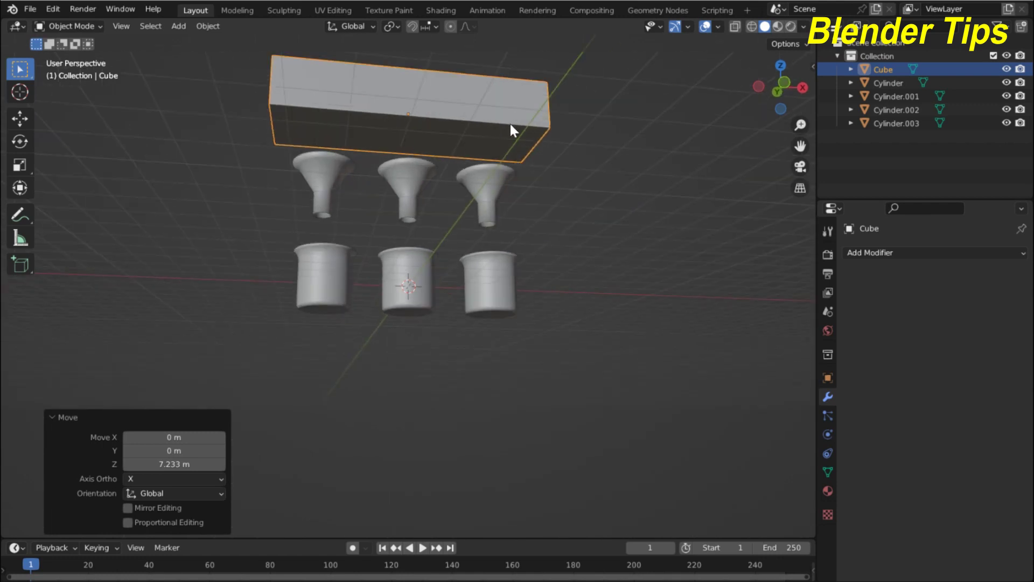
{"action": "mouse_move", "coordinate": [505, 122]}
{"action": "middle_mouse_down"}
{"action": "mouse_move", "coordinate": [489, 161]}
{"action": "mouse_move", "coordinate": [450, 167]}
{"action": "middle_mouse_up"}
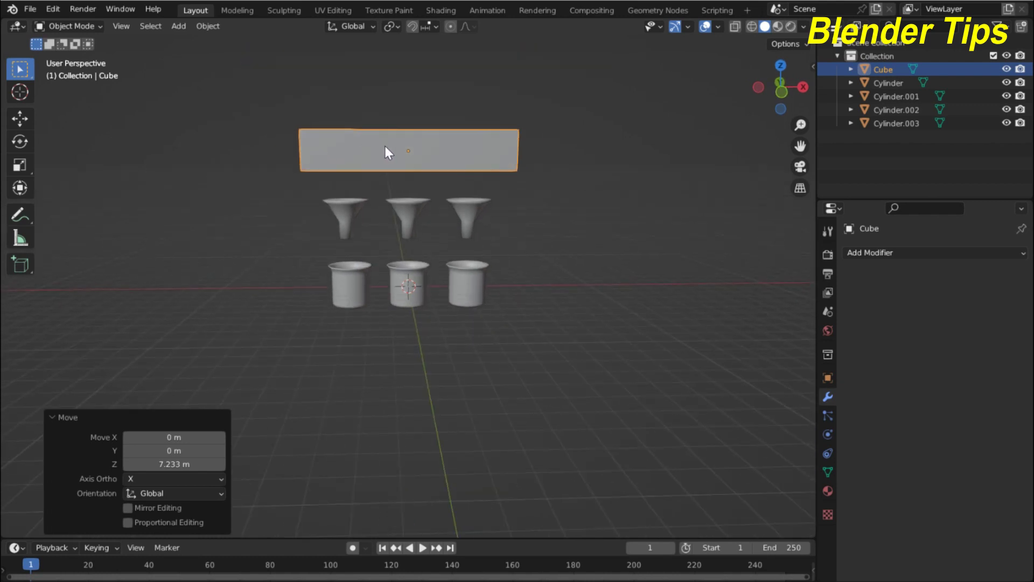
{"action": "mouse_move", "coordinate": [454, 155]}
{"action": "middle_mouse_down"}
{"action": "mouse_move", "coordinate": [400, 171]}
{"action": "mouse_move", "coordinate": [412, 171]}
{"action": "mouse_move", "coordinate": [440, 130]}
{"action": "mouse_move", "coordinate": [385, 152]}
{"action": "mouse_move", "coordinate": [409, 137]}
{"action": "middle_mouse_up"}
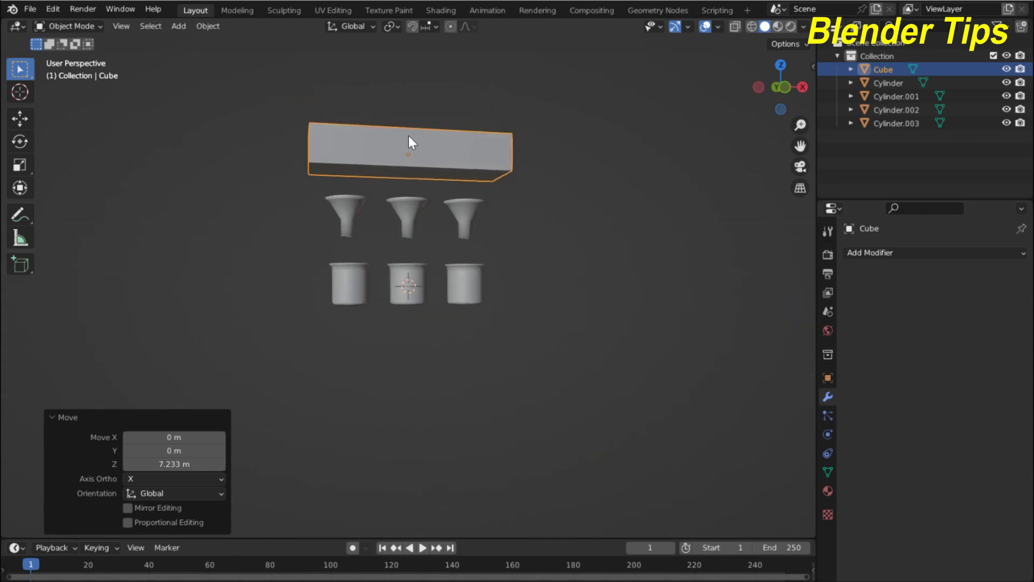
{"action": "mouse_move", "coordinate": [365, 174]}
{"action": "middle_mouse_down"}
{"action": "mouse_move", "coordinate": [389, 200]}
{"action": "mouse_move", "coordinate": [367, 196]}
{"action": "middle_mouse_up"}
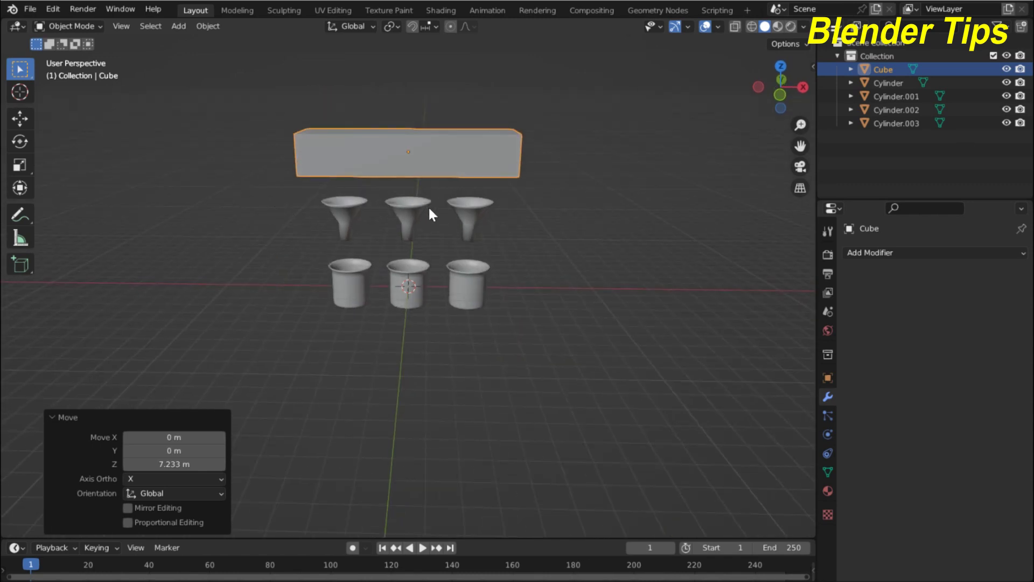
{"action": "mouse_move", "coordinate": [353, 304]}
{"action": "middle_mouse_down"}
{"action": "mouse_move", "coordinate": [422, 318]}
{"action": "mouse_move", "coordinate": [380, 299]}
{"action": "middle_mouse_up"}
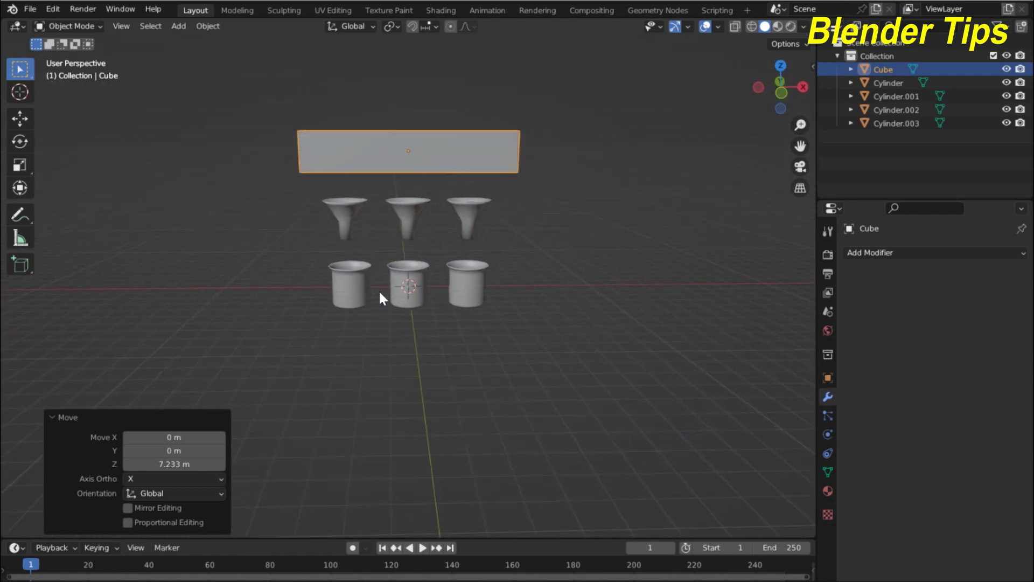
Return to the front view, recentre the scene, and open the Add > Mesh menu
{"action": "key", "text": "KP_1"}
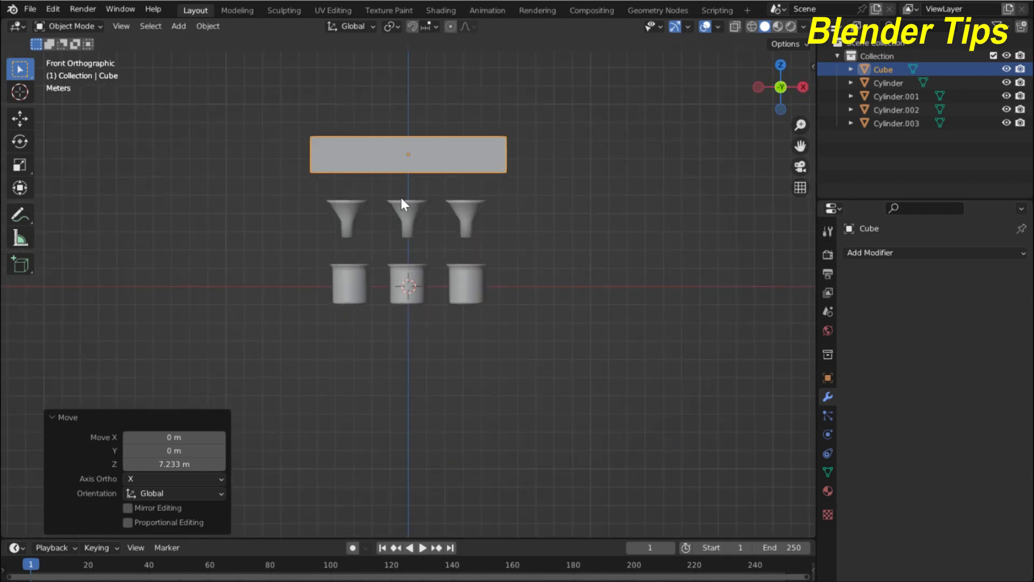
{"action": "scroll", "coordinate": [401, 200], "scroll_direction": "up", "scroll_amount": 2}
{"action": "middle_click_drag", "start_coordinate": [402, 199], "coordinate": [392, 239], "text": "shift"}
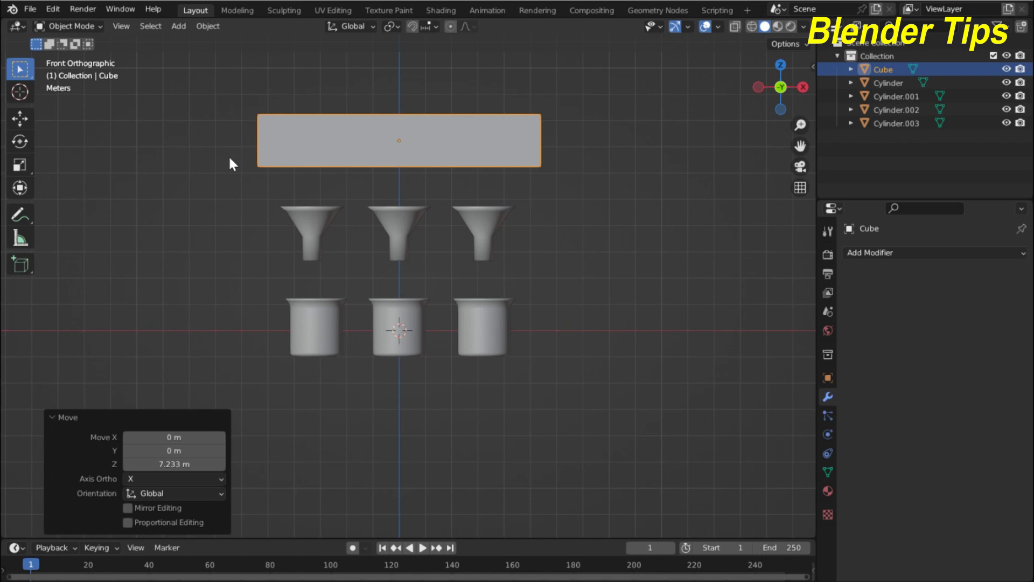
{"action": "key", "text": "shift+a"}
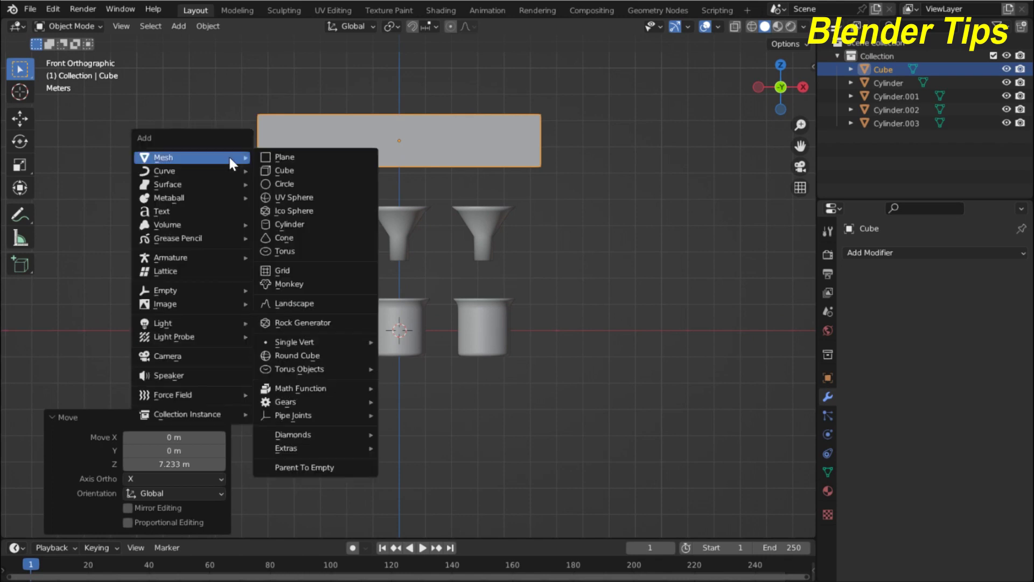
Add a cylinder, scale it to 0.535, then stretch it along Z to 1.606
{"action": "left_click", "coordinate": [304, 224]}
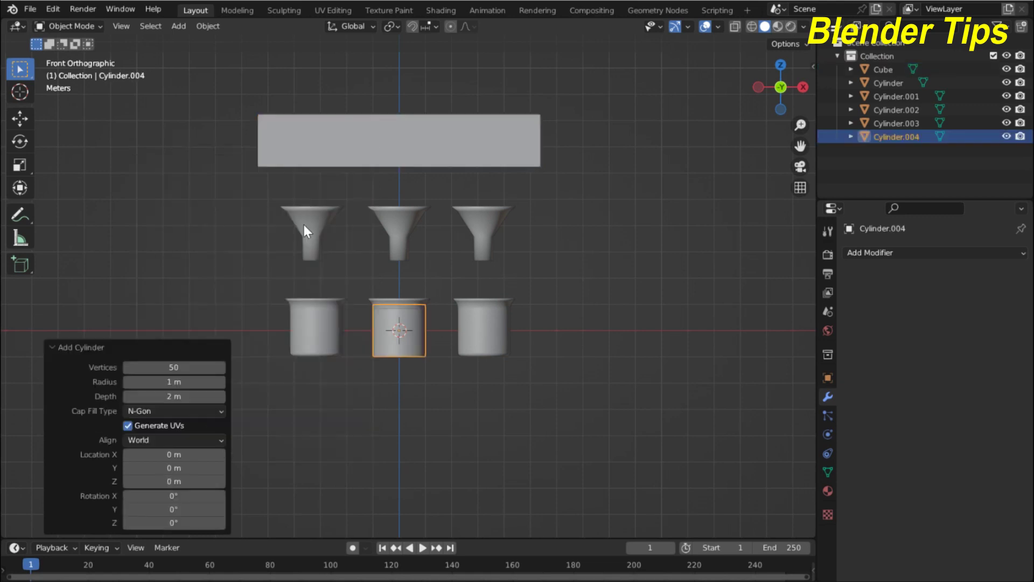
{"action": "scroll", "coordinate": [410, 372], "scroll_direction": "up", "scroll_amount": 4}
{"action": "scroll", "coordinate": [443, 423], "scroll_direction": "down", "scroll_amount": 3}
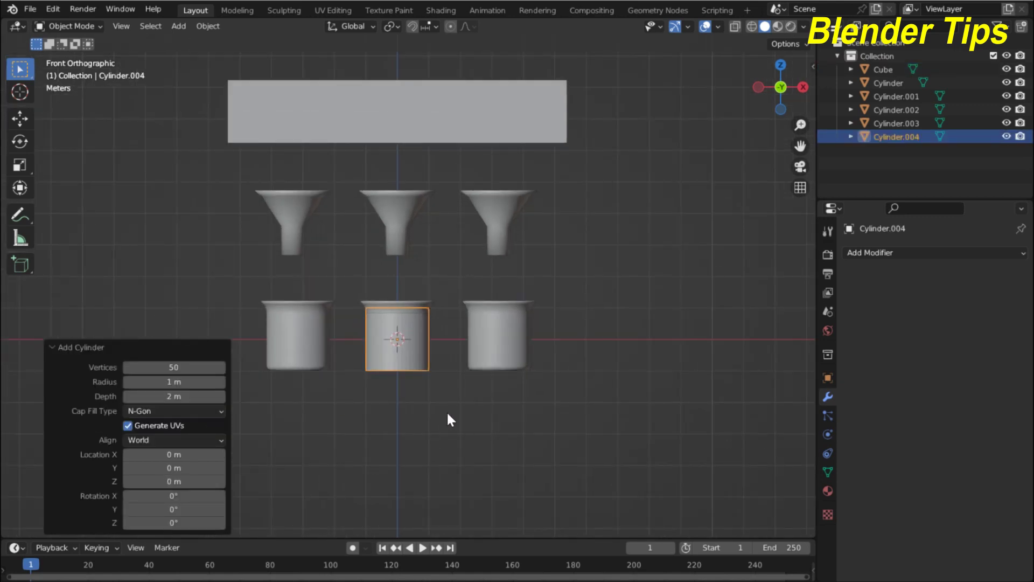
{"action": "key", "text": "s"}
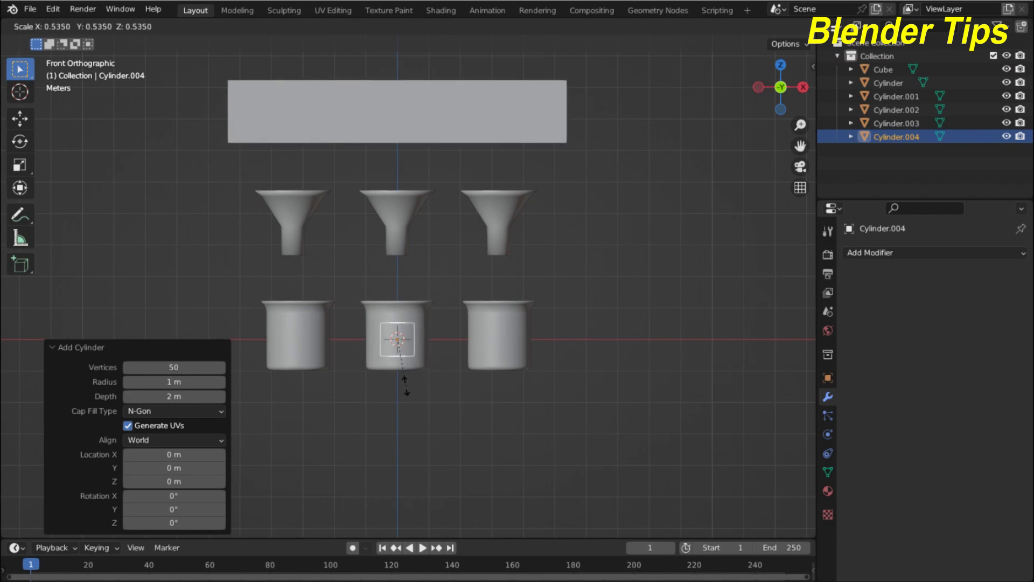
{"action": "left_click", "coordinate": [407, 387]}
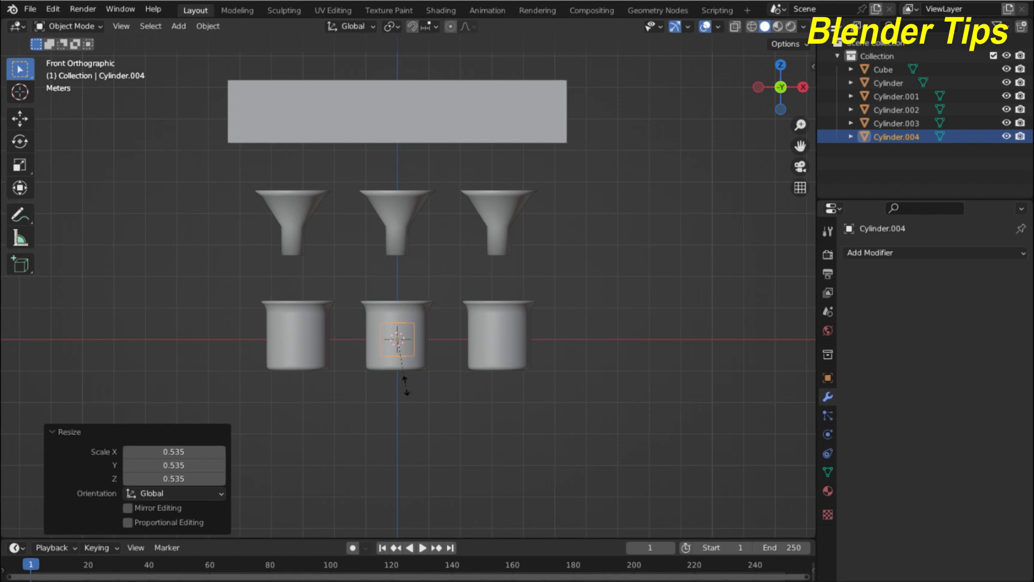
{"action": "key", "text": "s"}
{"action": "key", "text": "z"}
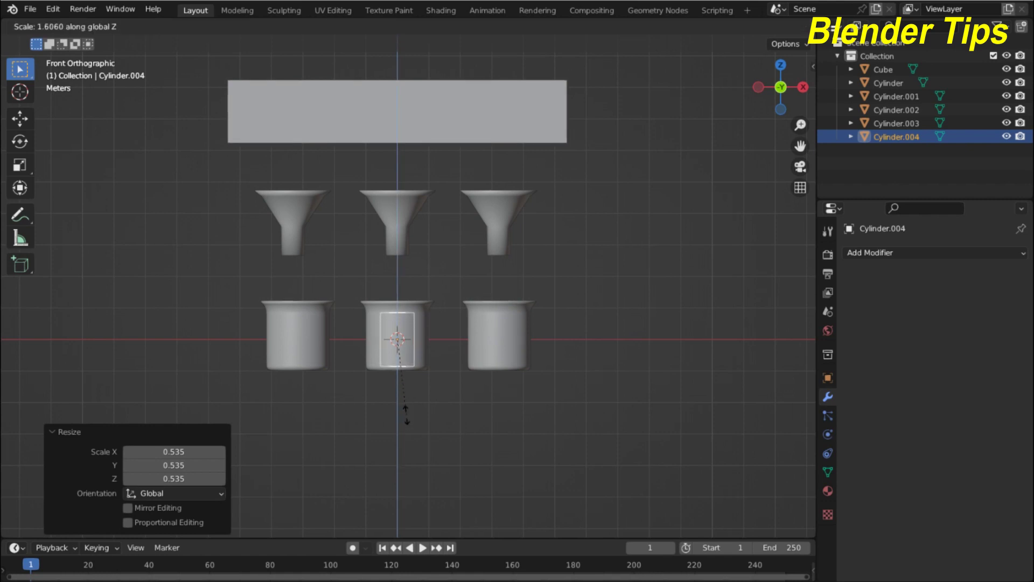
{"action": "left_click", "coordinate": [409, 420]}
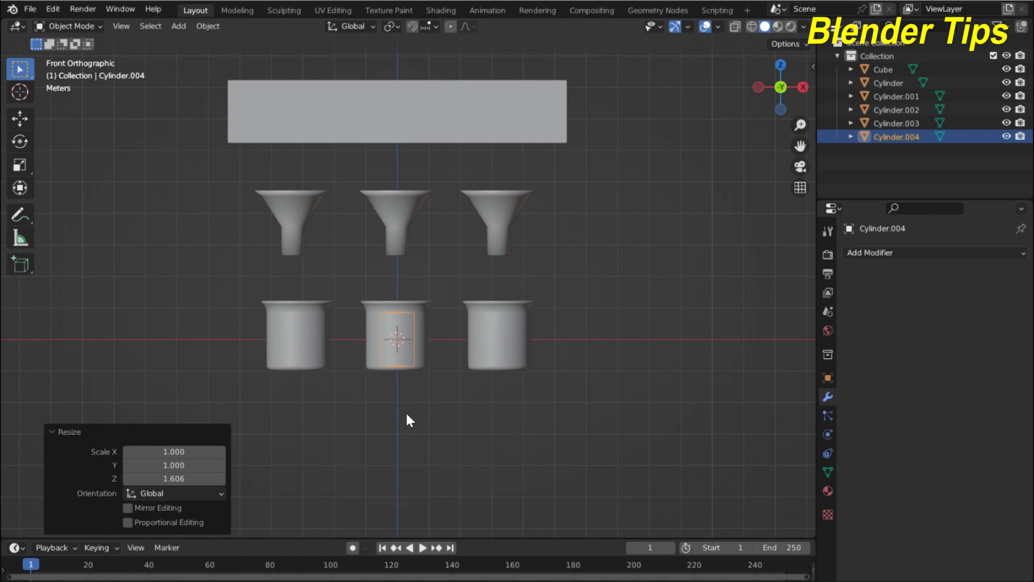
Move the cylinder under the slab onto the left funnel's mouth and frame it
{"action": "key", "text": "g"}
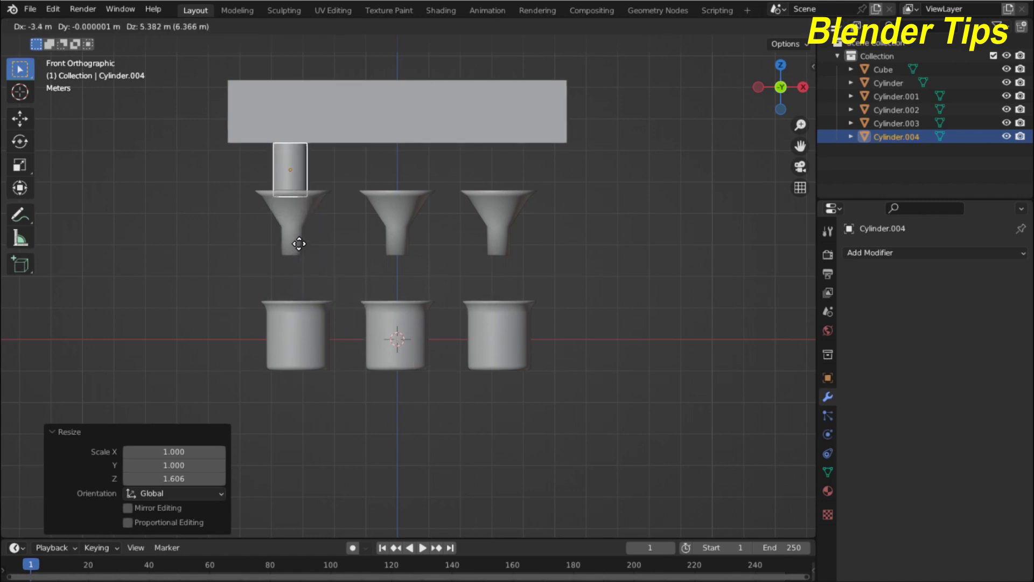
{"action": "left_click", "coordinate": [300, 246]}
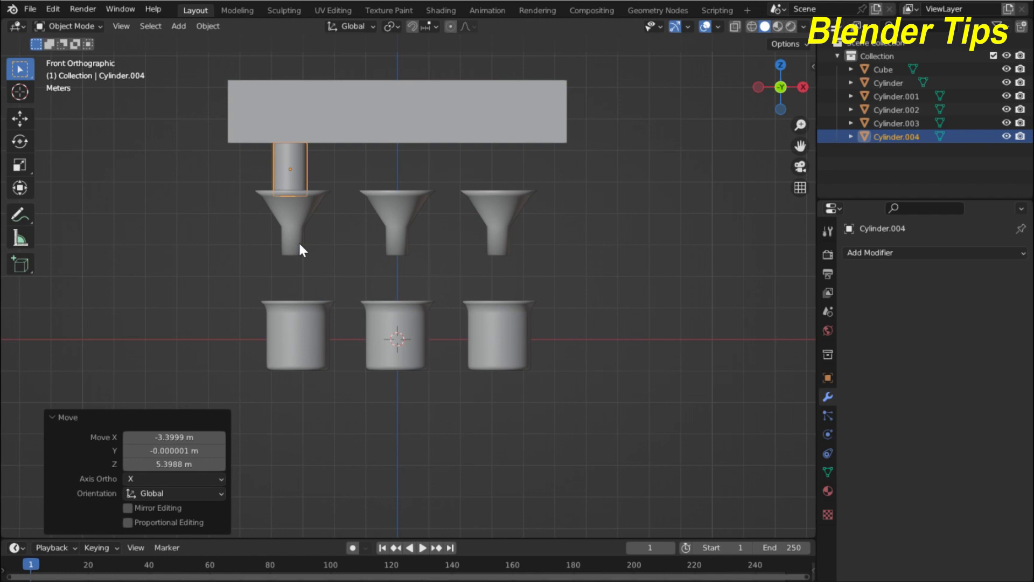
{"action": "key", "text": "KP_Decimal"}
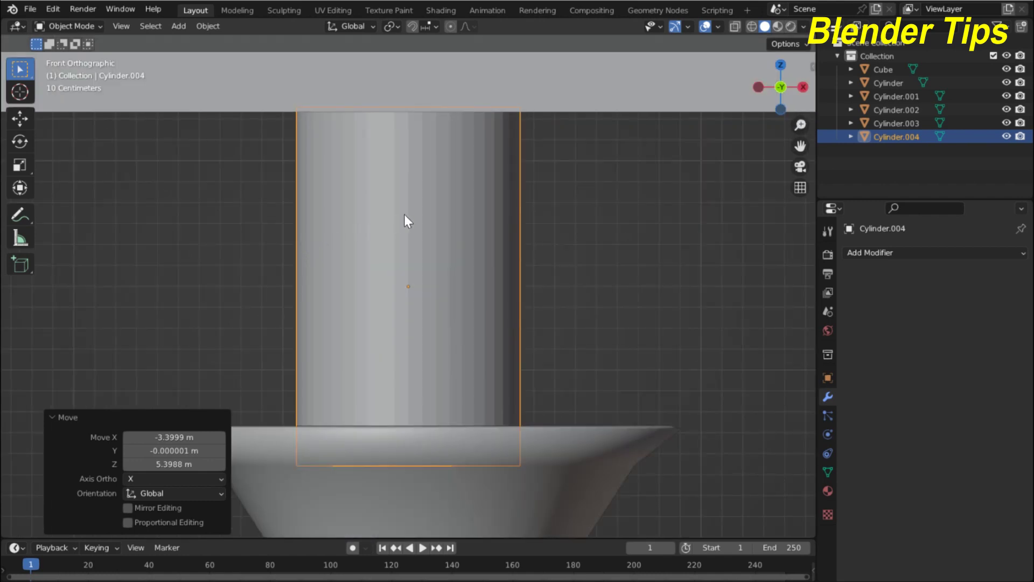
{"action": "scroll", "coordinate": [404, 214], "scroll_direction": "down", "scroll_amount": 1}
{"action": "scroll", "coordinate": [405, 215], "scroll_direction": "down", "scroll_amount": 1}
{"action": "scroll", "coordinate": [404, 214], "scroll_direction": "down", "scroll_amount": 1}
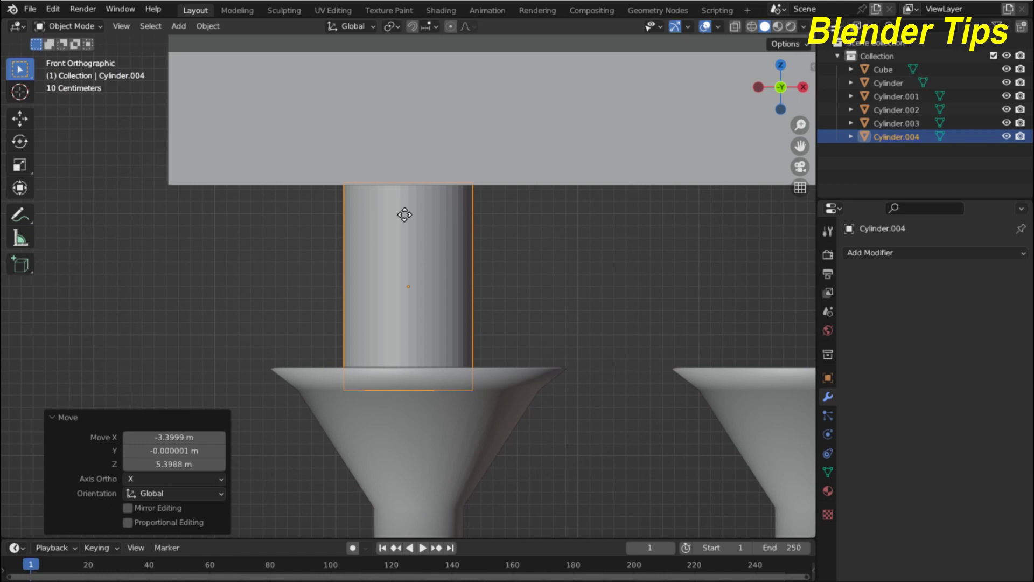
Fine-tune the cylinder's position to -3.3999 m along X and 5.3988 m up
{"action": "key", "text": "g"}
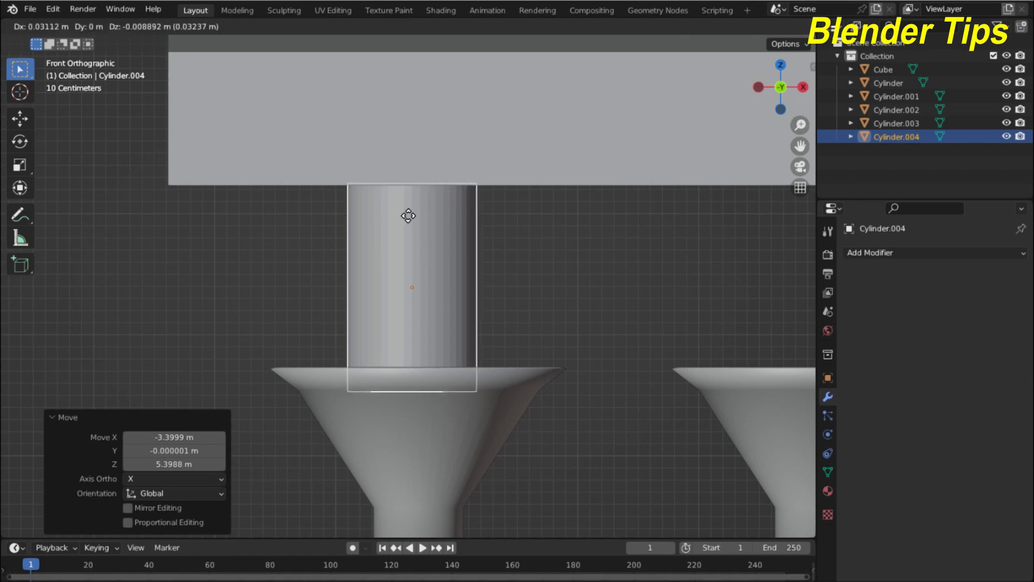
{"action": "left_click", "coordinate": [409, 215]}
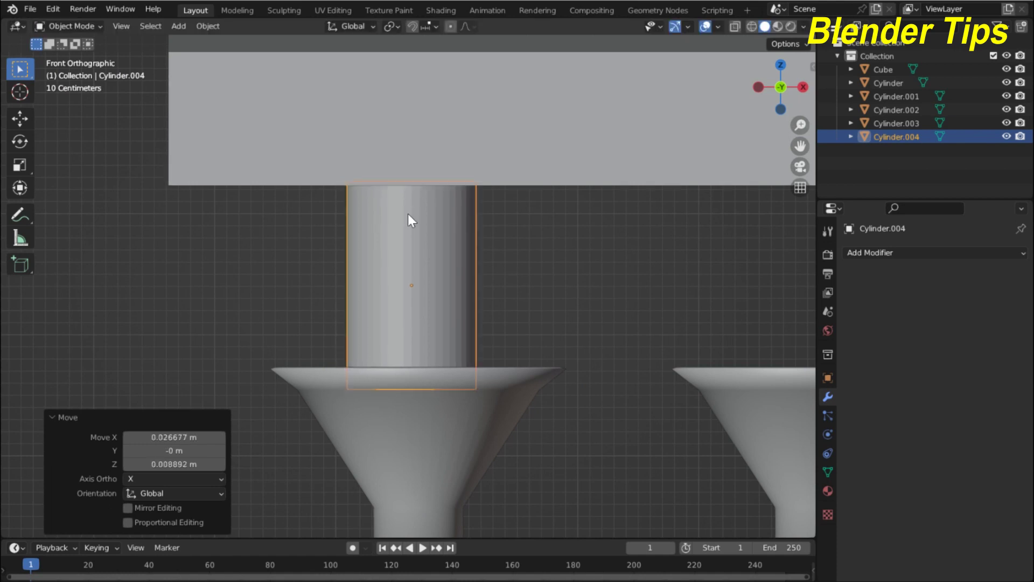
{"action": "scroll", "coordinate": [496, 234], "scroll_direction": "down", "scroll_amount": 2}
{"action": "scroll", "coordinate": [496, 233], "scroll_direction": "down", "scroll_amount": 4}
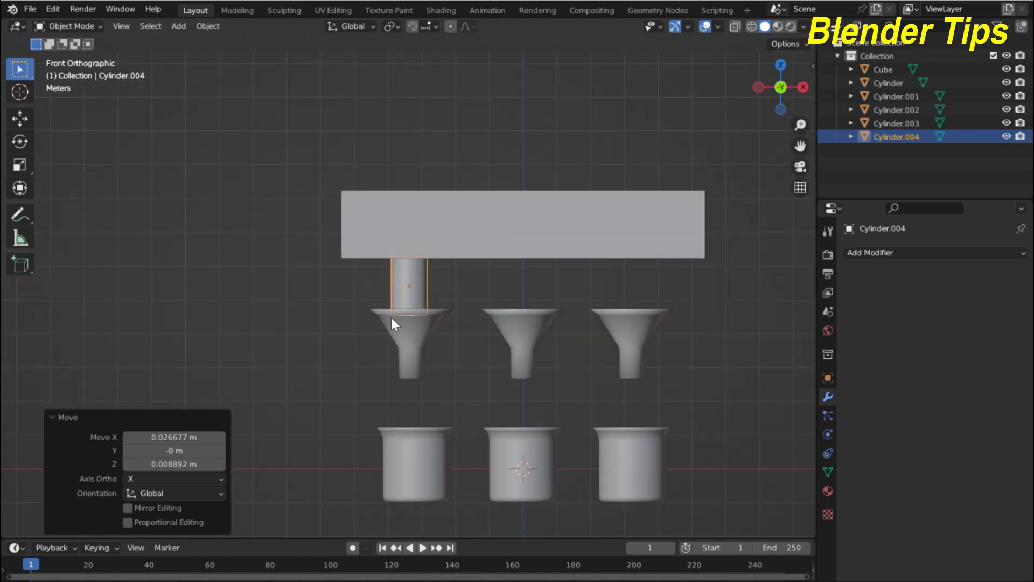
Enter Edit Mode on the post cylinder and switch to face selection
{"action": "mouse_move", "coordinate": [425, 296]}
{"action": "middle_mouse_down"}
{"action": "mouse_move", "coordinate": [463, 302]}
{"action": "mouse_move", "coordinate": [427, 313]}
{"action": "middle_mouse_up"}
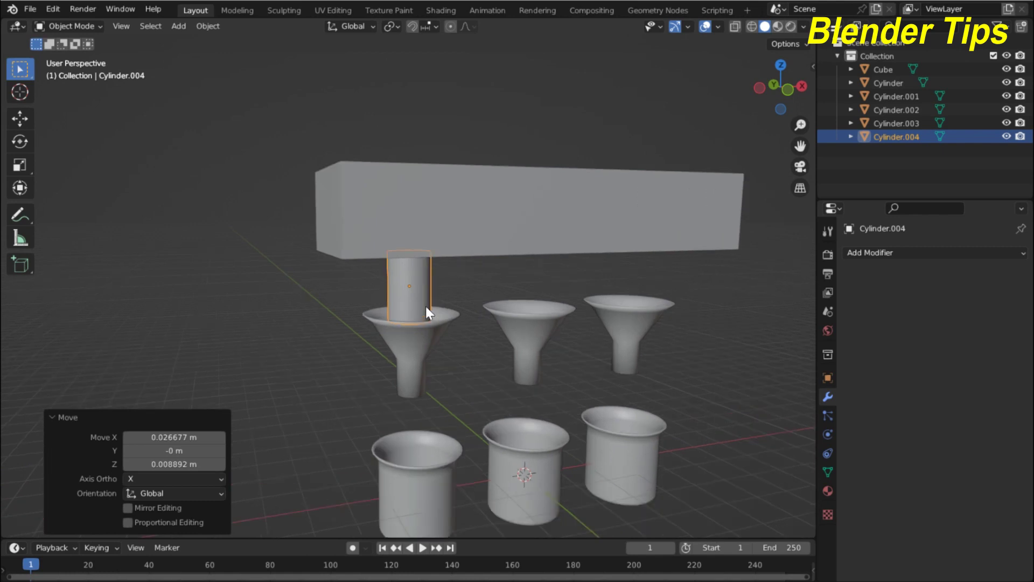
{"action": "key", "text": "Tab"}
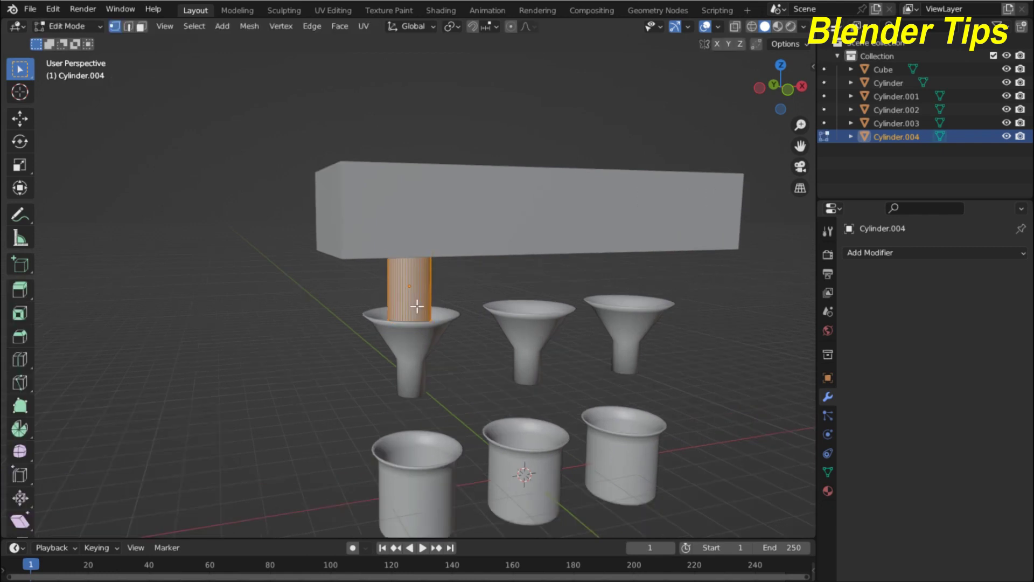
{"action": "scroll", "coordinate": [417, 306], "scroll_direction": "up", "scroll_amount": 5}
{"action": "scroll", "coordinate": [416, 305], "scroll_direction": "up", "scroll_amount": 3}
{"action": "mouse_move", "coordinate": [434, 281]}
{"action": "middle_mouse_down"}
{"action": "mouse_move", "coordinate": [455, 286]}
{"action": "mouse_move", "coordinate": [462, 243]}
{"action": "mouse_move", "coordinate": [377, 244]}
{"action": "middle_mouse_up"}
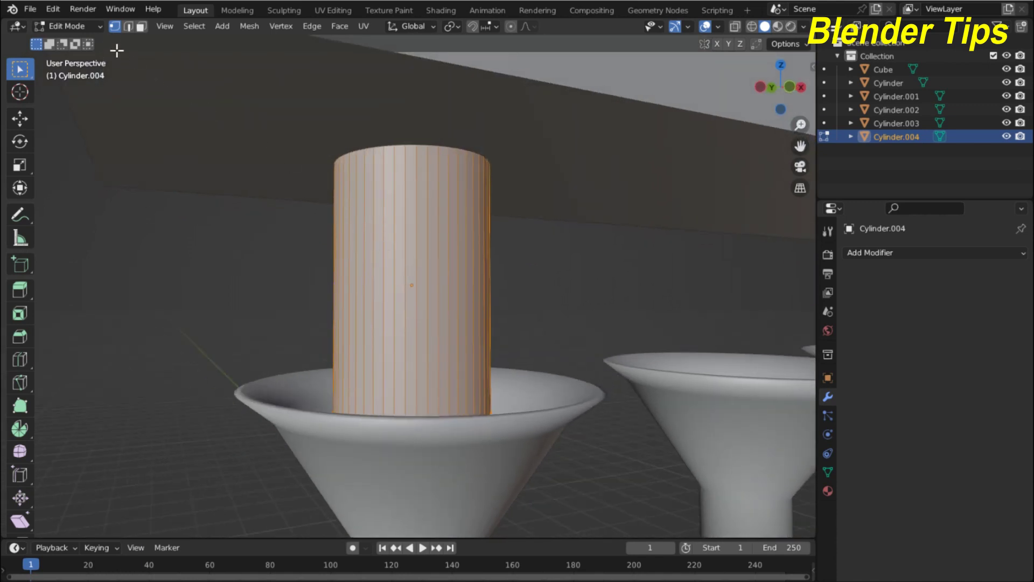
{"action": "left_click", "coordinate": [140, 27]}
Inspect the cylinder from beneath the funnel, then return to Object Mode
{"action": "mouse_move", "coordinate": [369, 452]}
{"action": "middle_mouse_down"}
{"action": "mouse_move", "coordinate": [393, 358]}
{"action": "mouse_move", "coordinate": [358, 392]}
{"action": "mouse_move", "coordinate": [328, 451]}
{"action": "mouse_move", "coordinate": [404, 423]}
{"action": "mouse_move", "coordinate": [418, 388]}
{"action": "middle_mouse_up"}
{"action": "scroll", "coordinate": [380, 396], "scroll_direction": "up", "scroll_amount": 1}
{"action": "scroll", "coordinate": [381, 396], "scroll_direction": "up", "scroll_amount": 2}
{"action": "scroll", "coordinate": [381, 397], "scroll_direction": "down", "scroll_amount": 1}
{"action": "scroll", "coordinate": [393, 358], "scroll_direction": "down", "scroll_amount": 3}
{"action": "scroll", "coordinate": [393, 358], "scroll_direction": "down", "scroll_amount": 2}
{"action": "scroll", "coordinate": [429, 345], "scroll_direction": "up", "scroll_amount": 2}
{"action": "scroll", "coordinate": [418, 388], "scroll_direction": "down", "scroll_amount": 2}
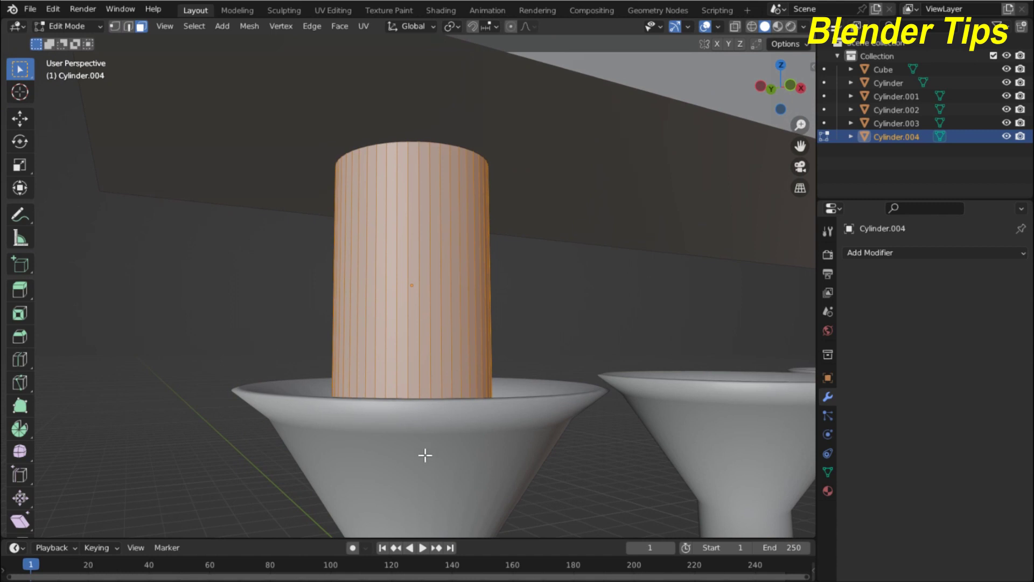
{"action": "scroll", "coordinate": [425, 454], "scroll_direction": "down", "scroll_amount": 3}
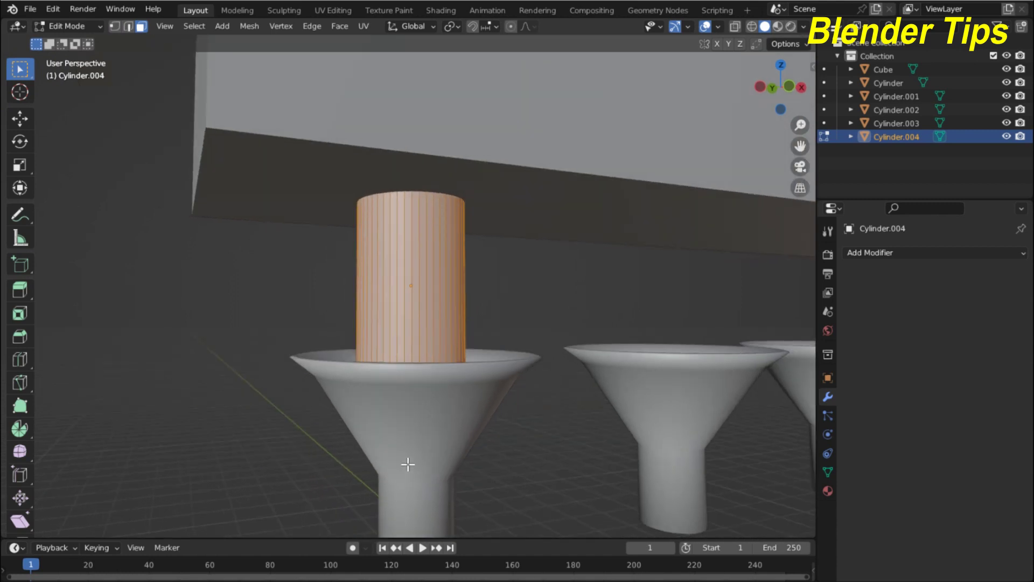
{"action": "key", "text": "Tab"}
Select the funnels together, adding the right funnel to the selection
{"action": "left_click", "coordinate": [415, 438]}
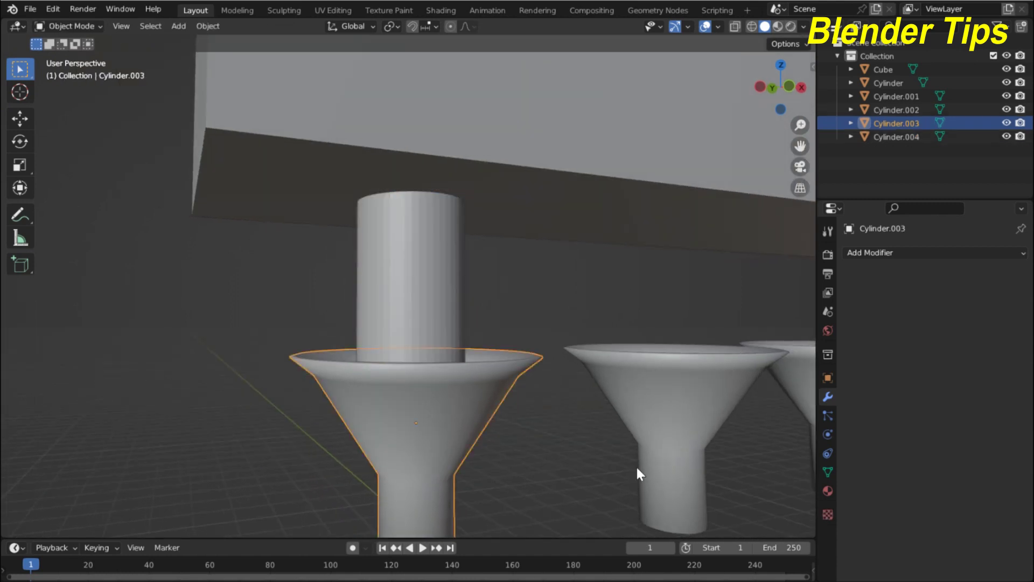
{"action": "mouse_move", "coordinate": [638, 473]}
{"action": "middle_mouse_down"}
{"action": "mouse_move", "coordinate": [568, 496]}
{"action": "mouse_move", "coordinate": [577, 479]}
{"action": "middle_mouse_up"}
{"action": "scroll", "coordinate": [582, 476], "scroll_direction": "down", "scroll_amount": 4}
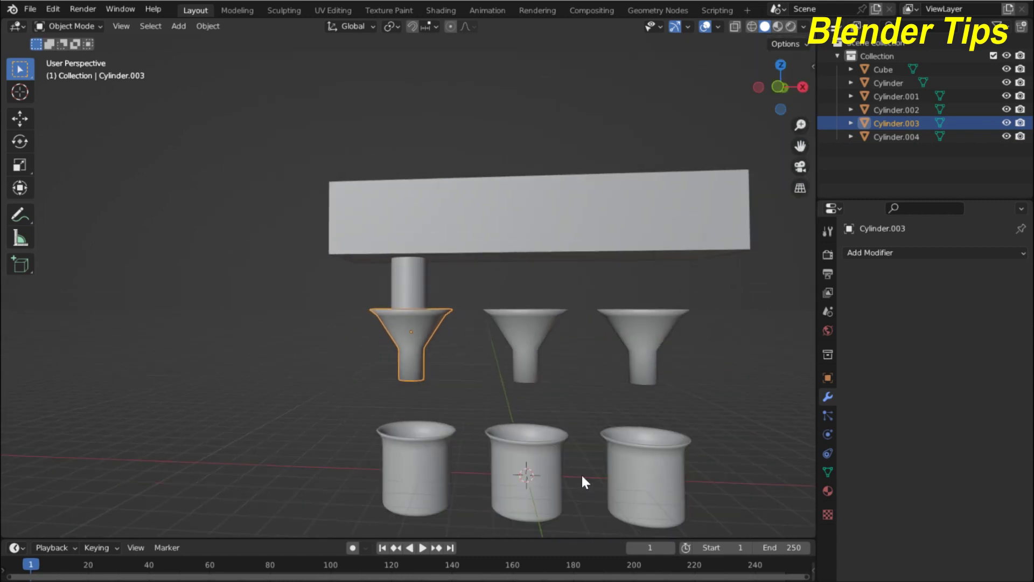
{"action": "left_click", "coordinate": [637, 345], "text": "shift"}
{"action": "middle_click_drag", "start_coordinate": [493, 396], "coordinate": [517, 410]}
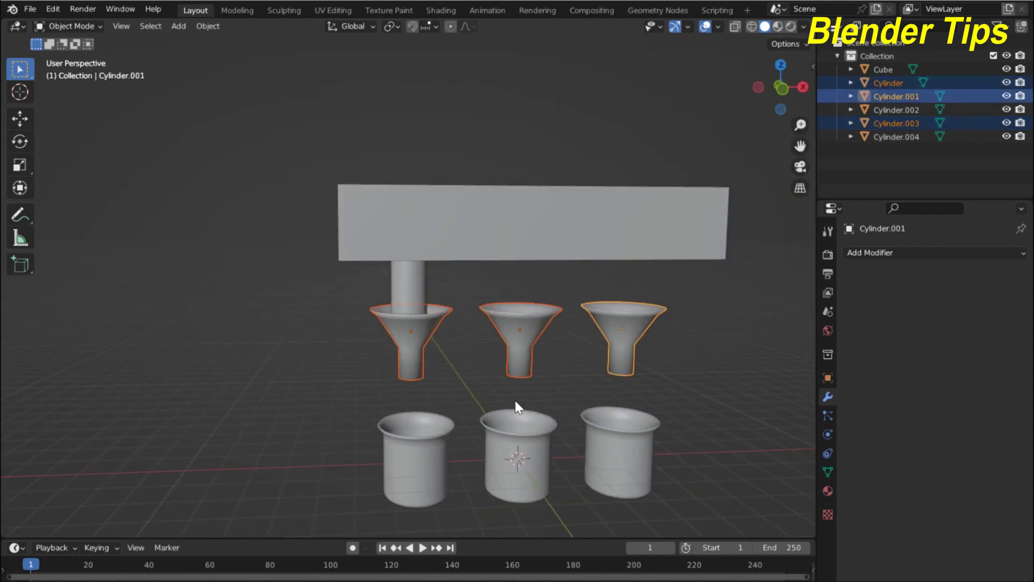
Hide the three selected funnels
{"action": "key", "text": "h"}
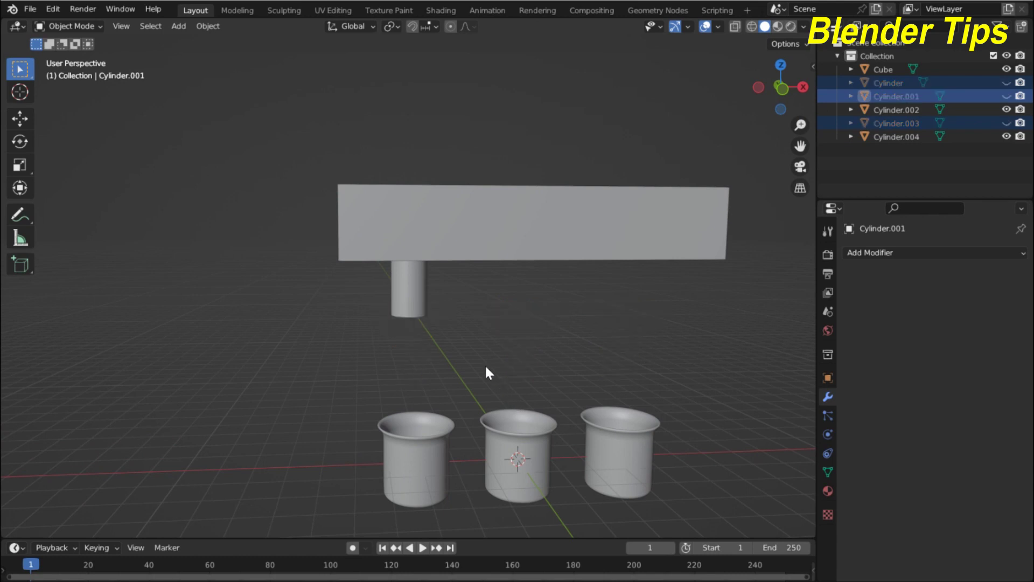
{"action": "scroll", "coordinate": [469, 356], "scroll_direction": "up", "scroll_amount": 2}
{"action": "scroll", "coordinate": [463, 352], "scroll_direction": "up", "scroll_amount": 5}
{"action": "scroll", "coordinate": [465, 352], "scroll_direction": "up", "scroll_amount": 1}
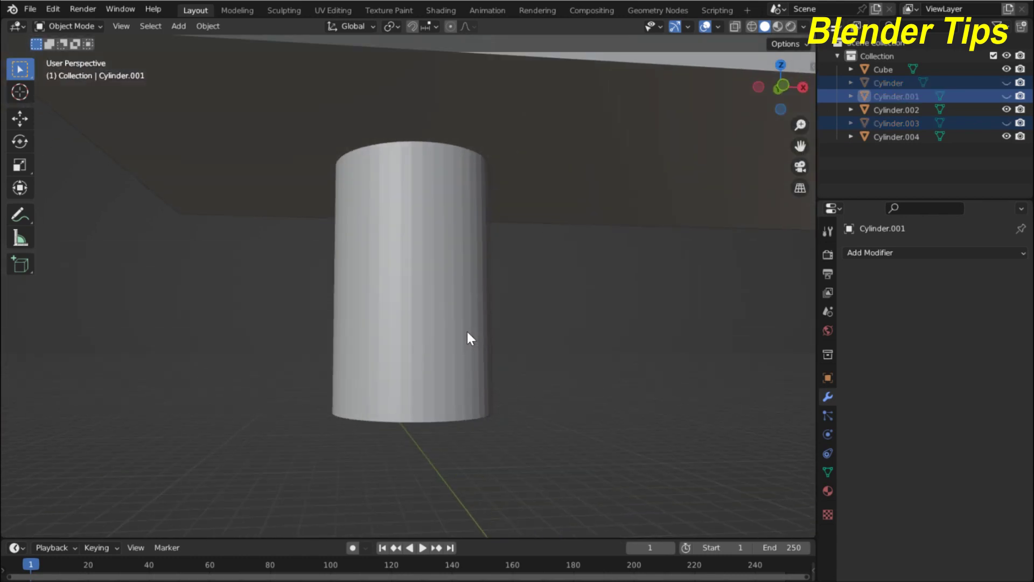
Delete the bottom cap face of the post cylinder in Edit Mode
{"action": "left_click", "coordinate": [462, 323]}
{"action": "key", "text": "Tab"}
{"action": "key", "text": "3"}
{"action": "middle_click_drag", "start_coordinate": [435, 349], "coordinate": [469, 298]}
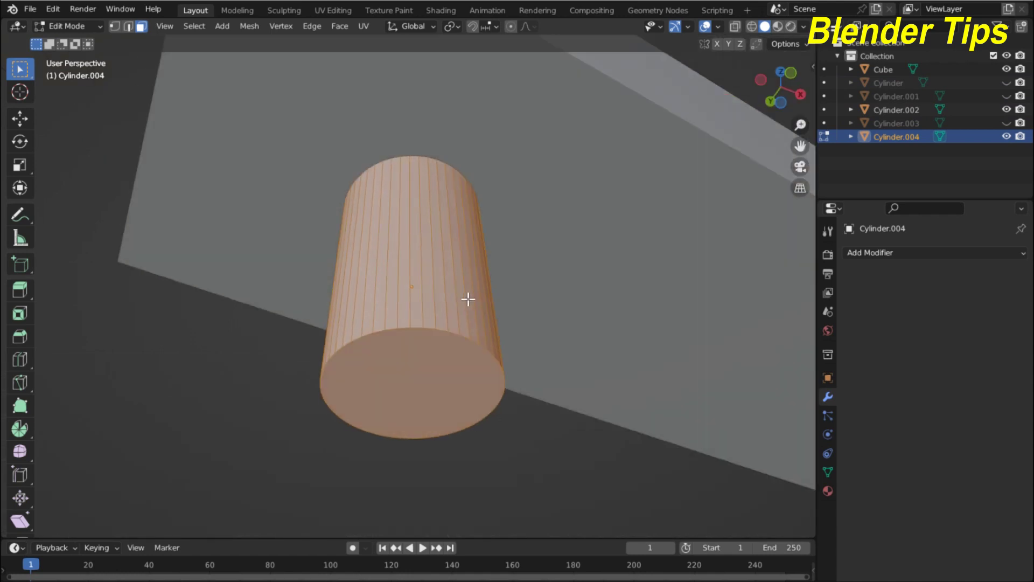
{"action": "left_click", "coordinate": [429, 367]}
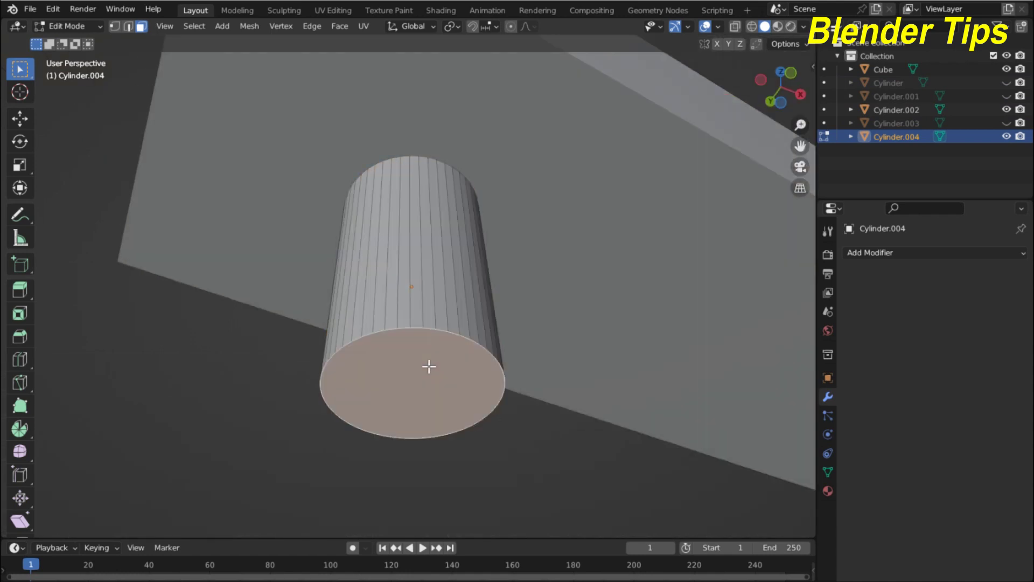
{"action": "key", "text": "x"}
{"action": "left_click", "coordinate": [429, 368]}
Delete the cylinder's top cap face as well
{"action": "mouse_move", "coordinate": [452, 305]}
{"action": "middle_mouse_down"}
{"action": "mouse_move", "coordinate": [421, 414]}
{"action": "mouse_move", "coordinate": [417, 353]}
{"action": "middle_mouse_up"}
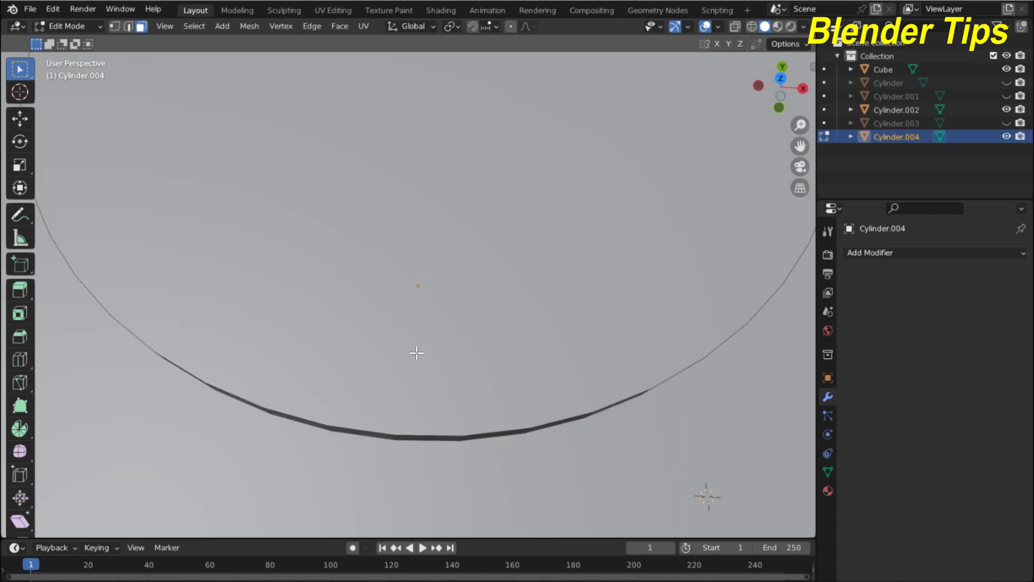
{"action": "left_click", "coordinate": [456, 276]}
{"action": "middle_click_drag", "start_coordinate": [453, 292], "coordinate": [469, 270]}
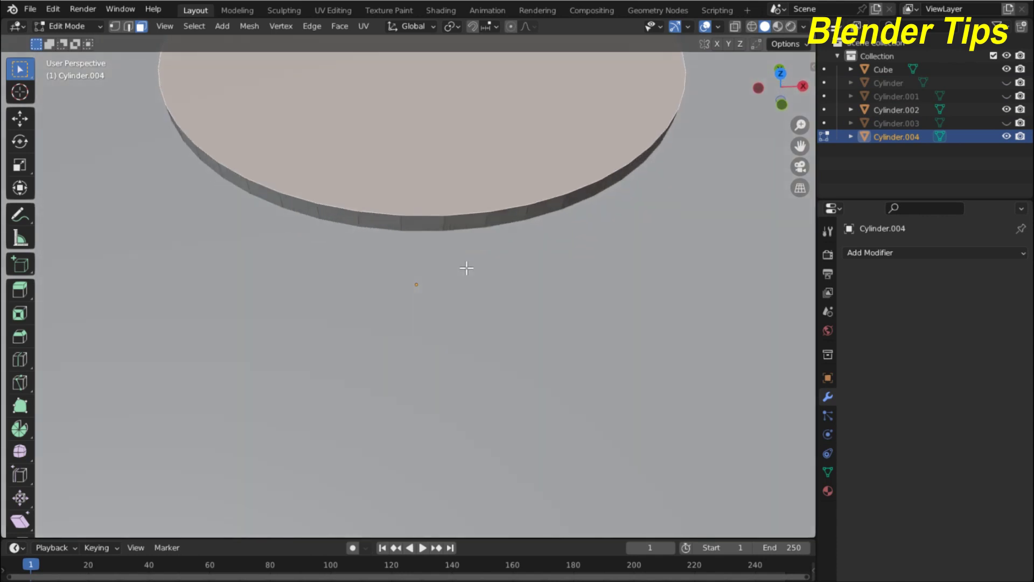
{"action": "key", "text": "x"}
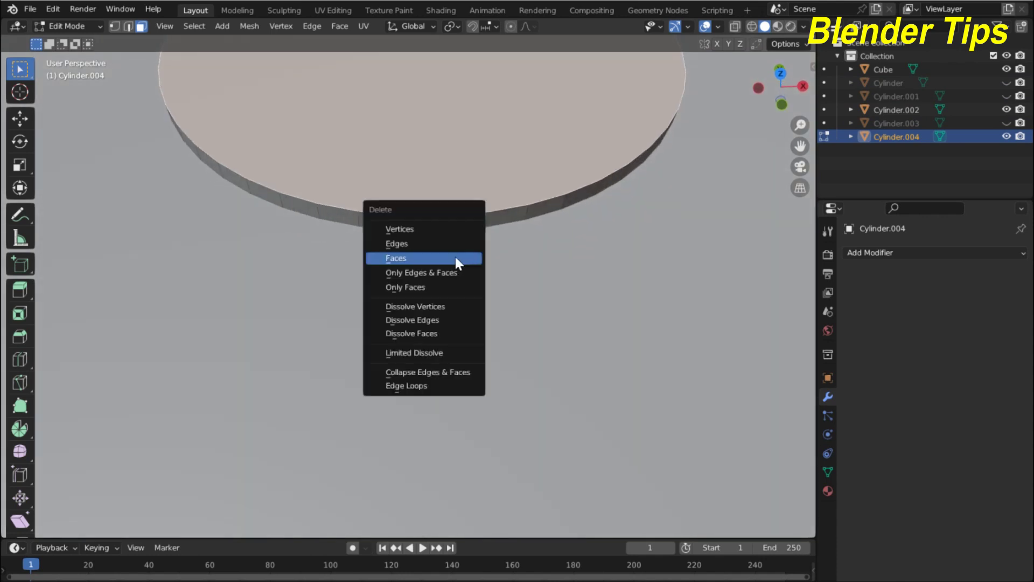
{"action": "left_click", "coordinate": [462, 260]}
View the open-ended tube in front orthographic view
{"action": "scroll", "coordinate": [450, 297], "scroll_direction": "down", "scroll_amount": 4}
{"action": "mouse_move", "coordinate": [450, 296]}
{"action": "middle_mouse_down"}
{"action": "mouse_move", "coordinate": [475, 277]}
{"action": "mouse_move", "coordinate": [464, 215]}
{"action": "mouse_move", "coordinate": [487, 140]}
{"action": "mouse_move", "coordinate": [525, 86]}
{"action": "mouse_move", "coordinate": [485, 143]}
{"action": "mouse_move", "coordinate": [418, 192]}
{"action": "mouse_move", "coordinate": [422, 215]}
{"action": "middle_mouse_up"}
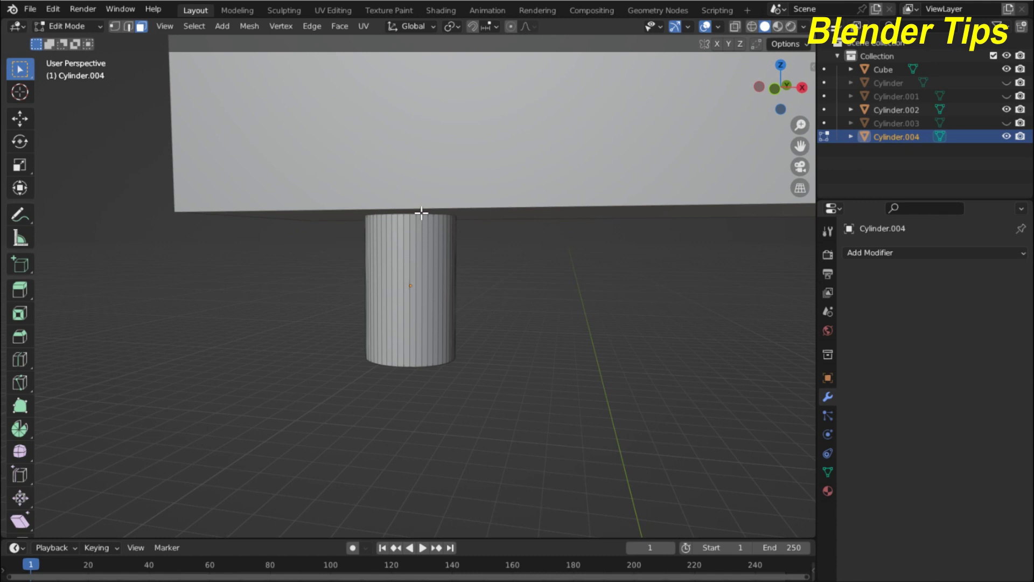
{"action": "key", "text": "KP_1"}
{"action": "scroll", "coordinate": [396, 330], "scroll_direction": "down", "scroll_amount": 2}
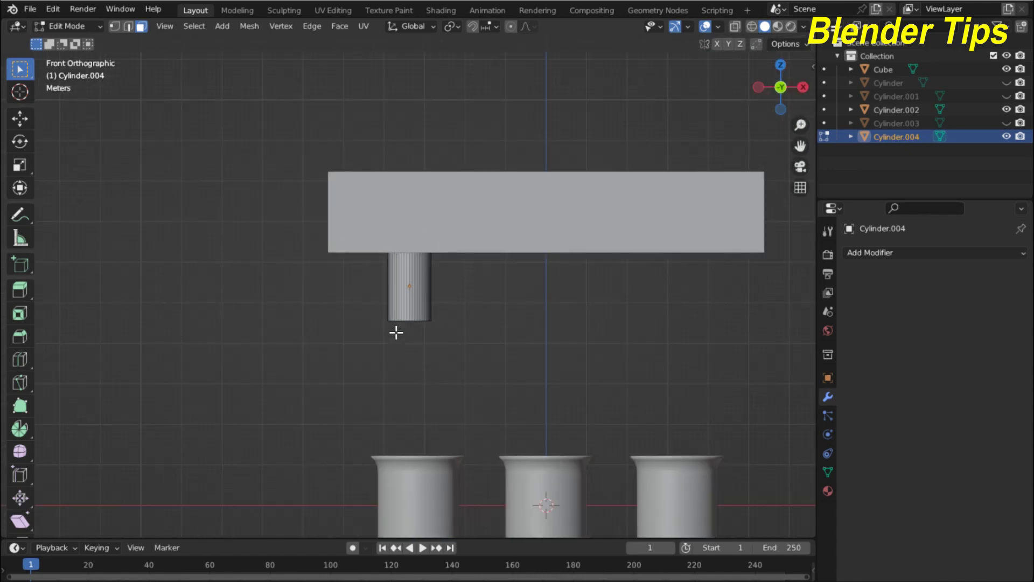
{"action": "scroll", "coordinate": [397, 330], "scroll_direction": "down", "scroll_amount": 2}
{"action": "scroll", "coordinate": [398, 344], "scroll_direction": "up", "scroll_amount": 2}
Return to Object Mode, unhide the funnels, and select only the tube
{"action": "key", "text": "Tab"}
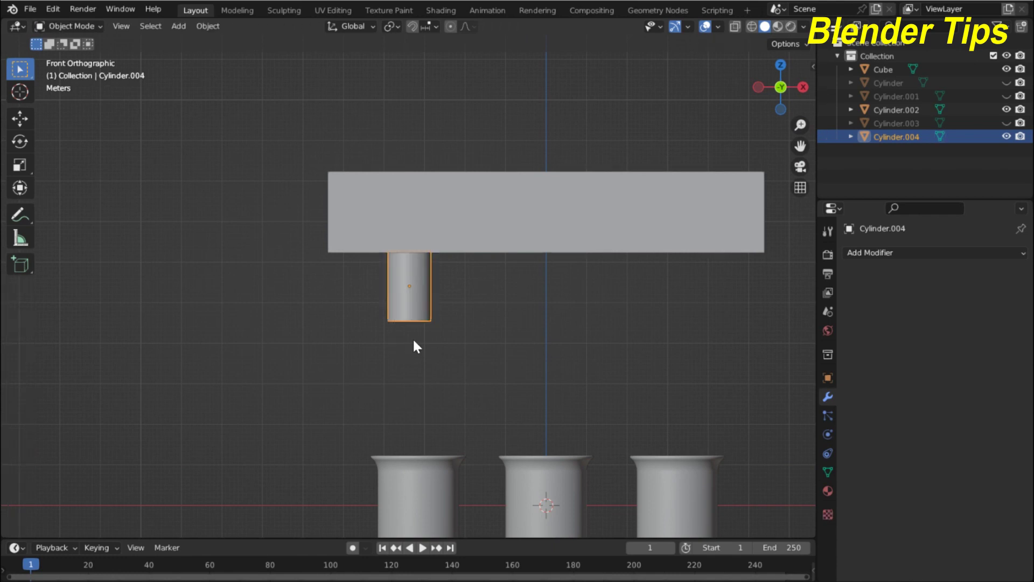
{"action": "scroll", "coordinate": [438, 338], "scroll_direction": "down", "scroll_amount": 1}
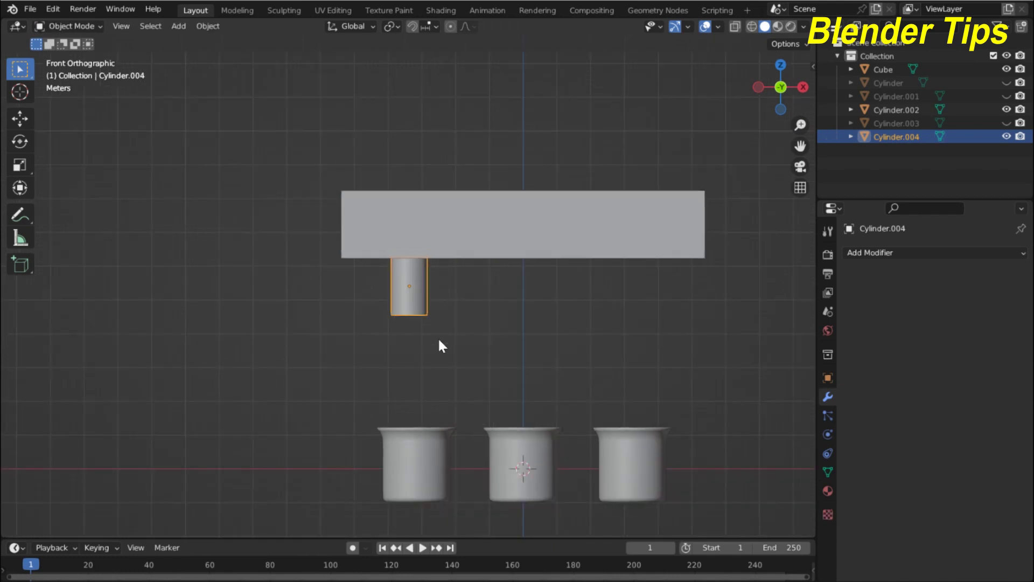
{"action": "key", "text": "alt+h"}
{"action": "scroll", "coordinate": [455, 337], "scroll_direction": "up", "scroll_amount": 2}
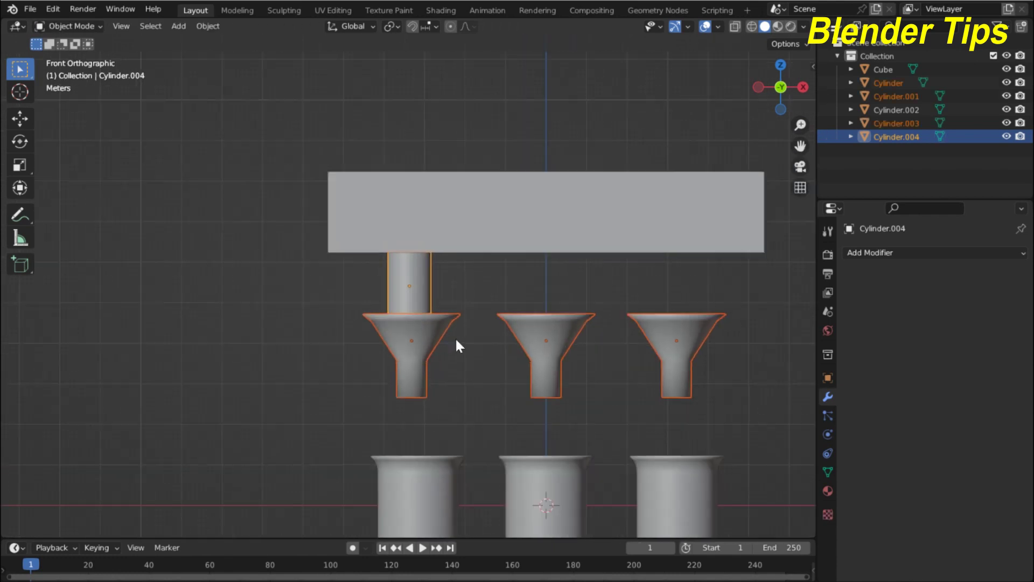
{"action": "left_click", "coordinate": [416, 280]}
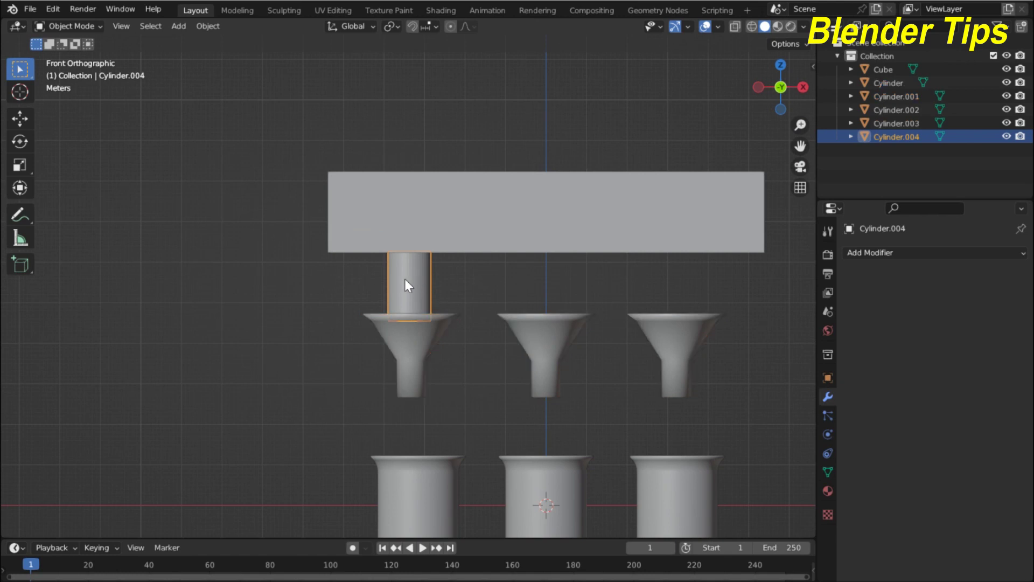
Duplicate the tube along X so copies stand above the middle and right funnels
{"action": "key", "text": "shift+d"}
{"action": "key", "text": "x"}
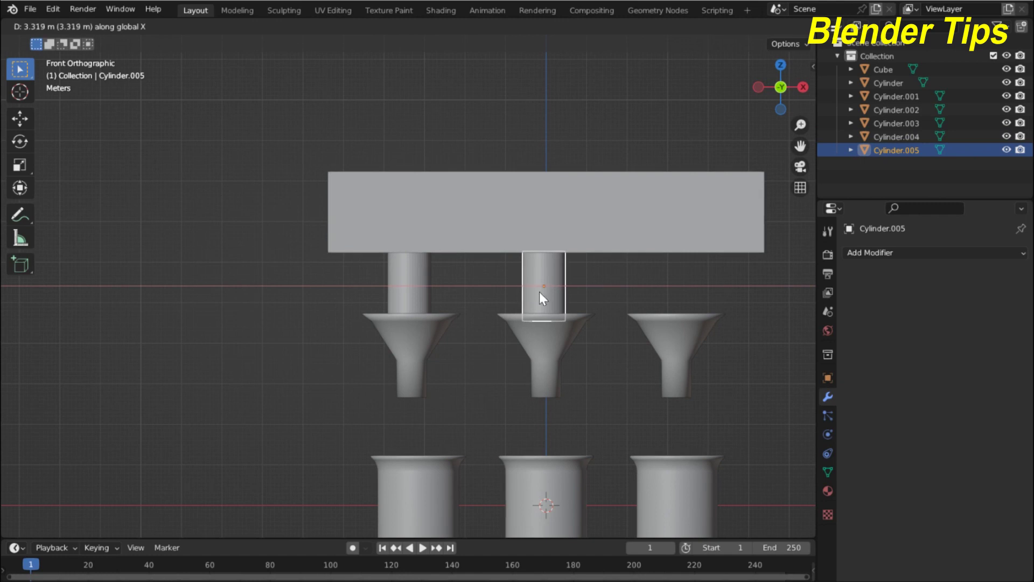
{"action": "left_click", "coordinate": [538, 292]}
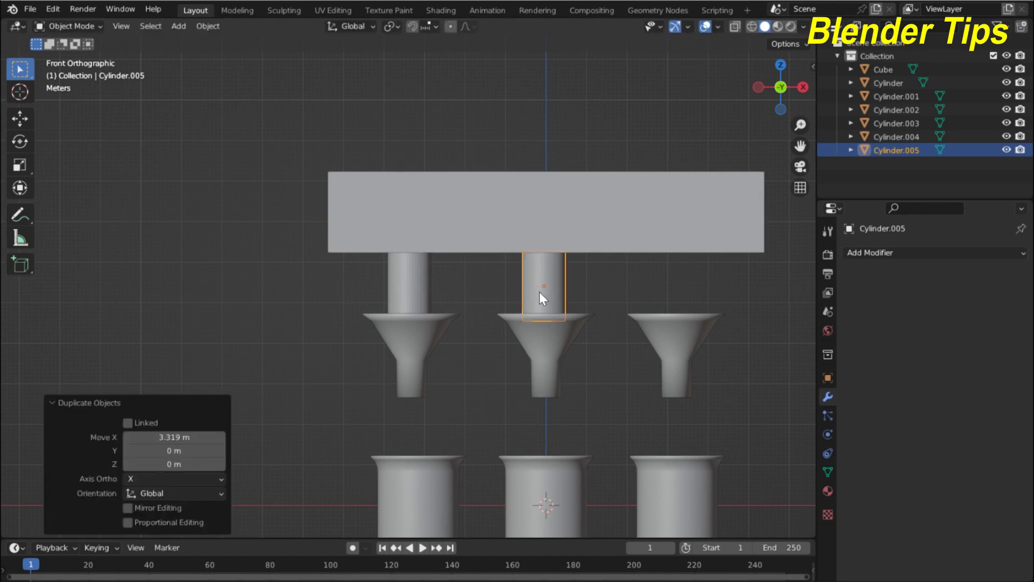
{"action": "key", "text": "shift+d"}
{"action": "key", "text": "x"}
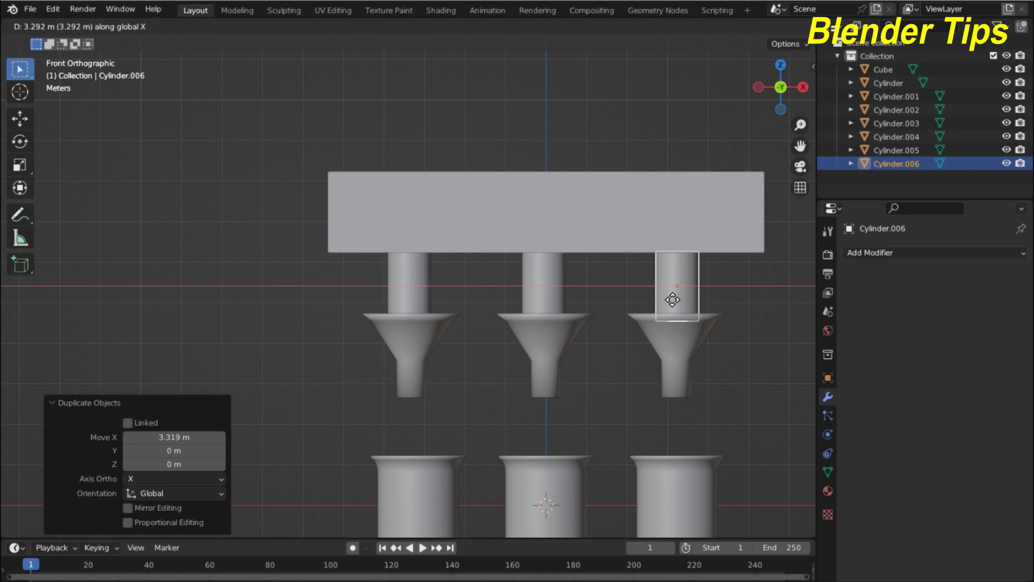
{"action": "left_click", "coordinate": [669, 301]}
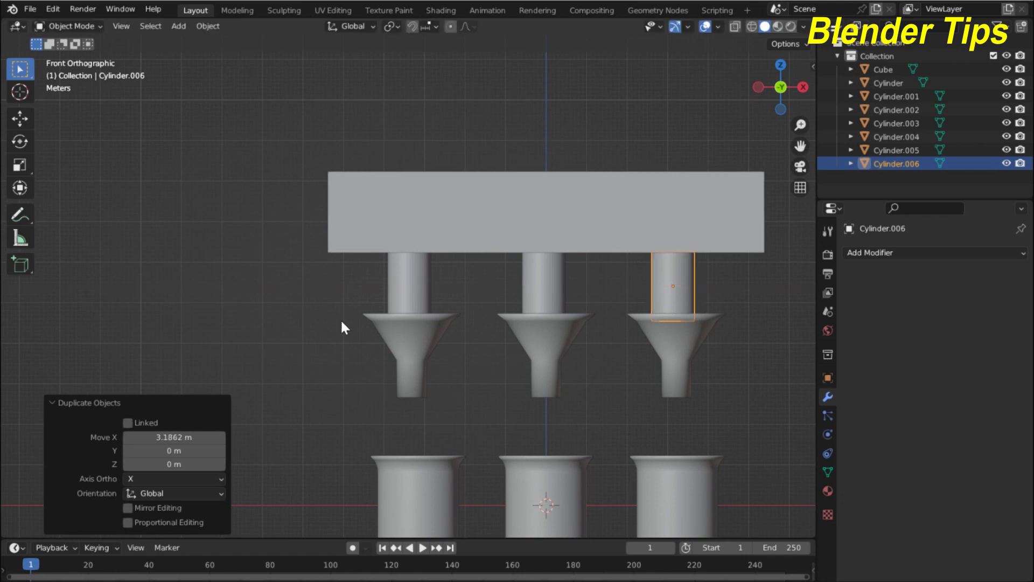
{"action": "middle_click_drag", "start_coordinate": [343, 323], "coordinate": [227, 271], "text": "shift"}
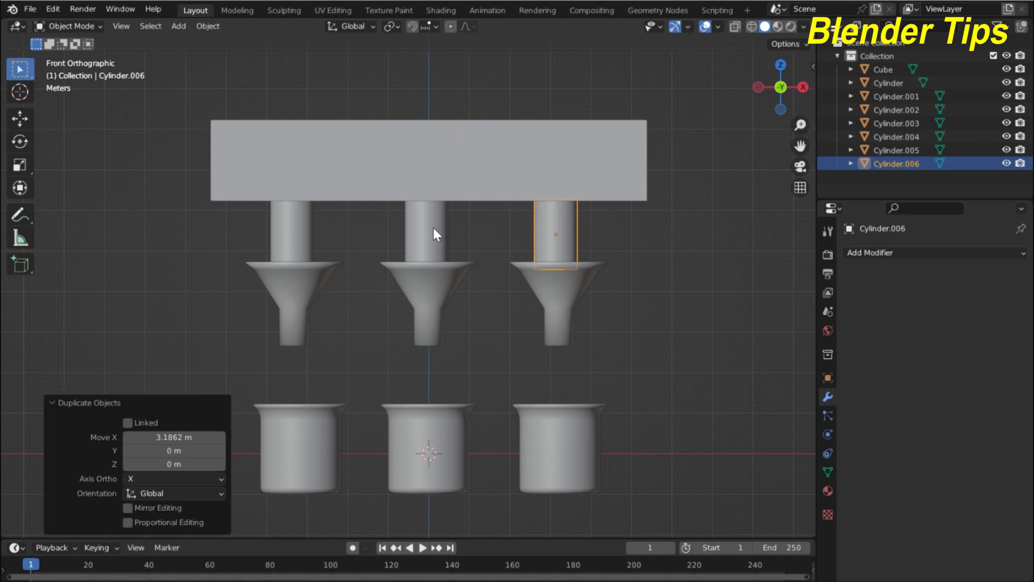
Select the three tubes and the box, then cut the tubes out of the box with Bool Tool
{"action": "left_click", "coordinate": [433, 228], "text": "shift"}
{"action": "left_click", "coordinate": [296, 222], "text": "shift"}
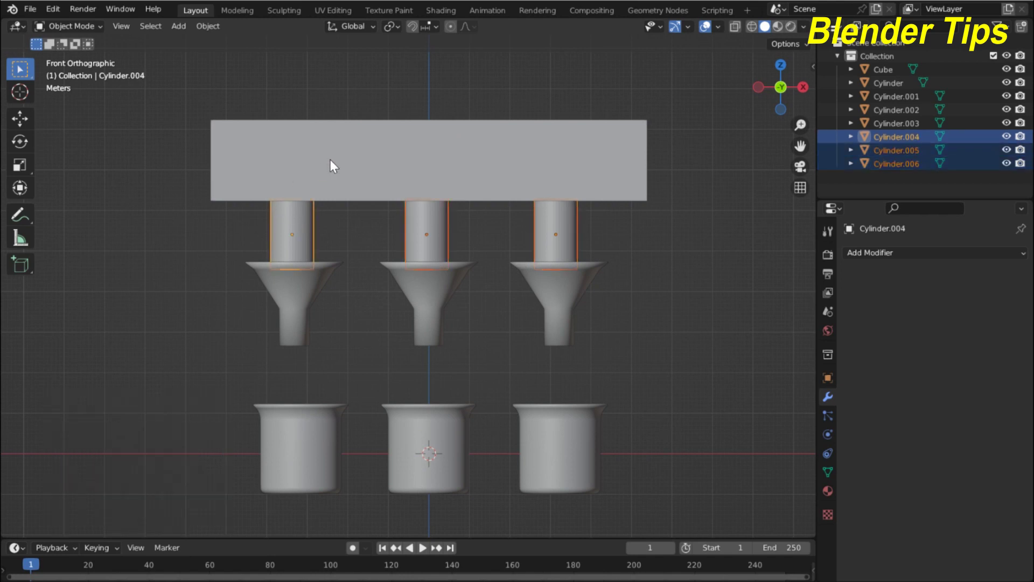
{"action": "left_click", "coordinate": [404, 147], "text": "shift"}
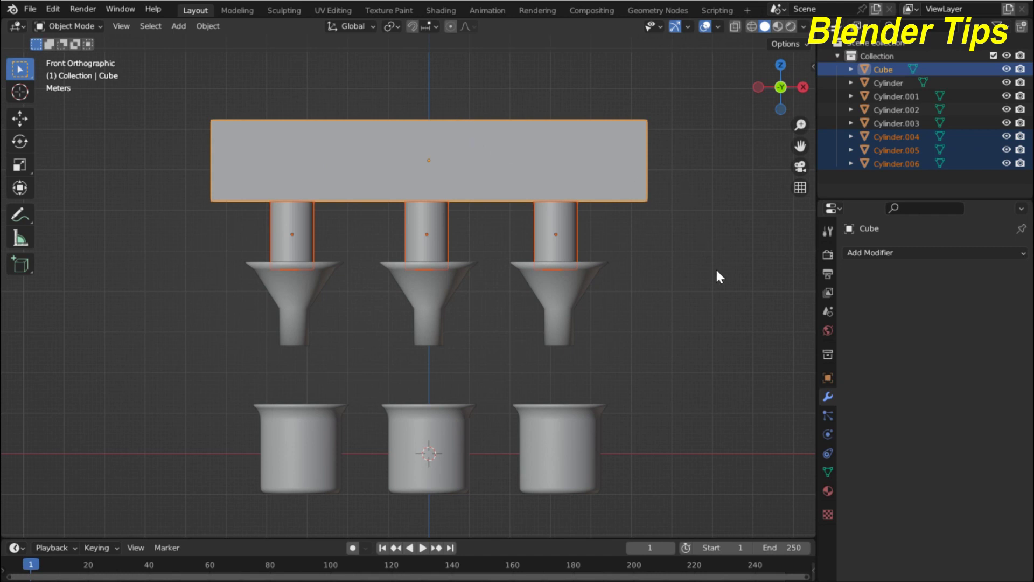
{"action": "key", "text": "n"}
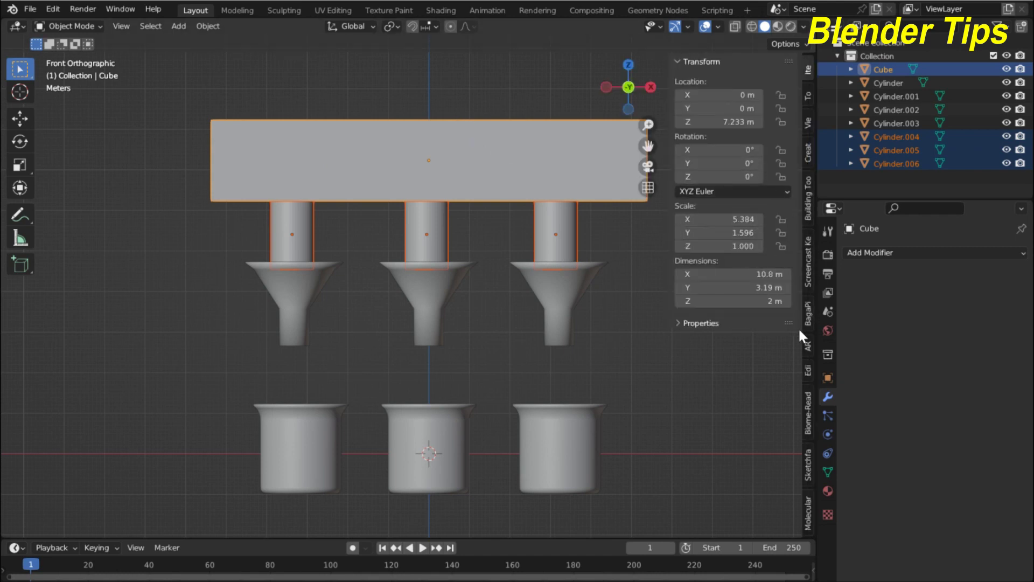
{"action": "left_click", "coordinate": [807, 369]}
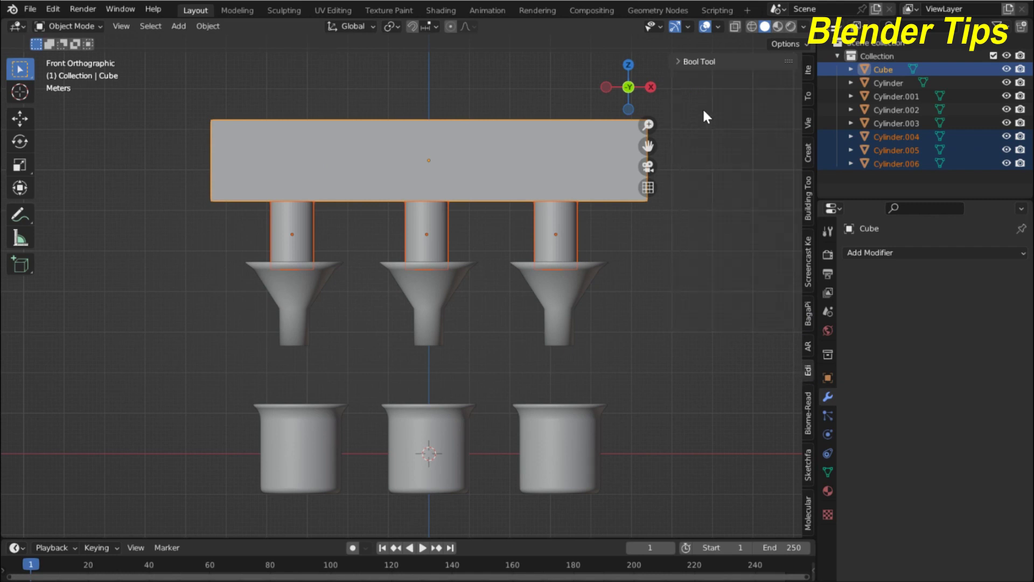
{"action": "left_click", "coordinate": [687, 63]}
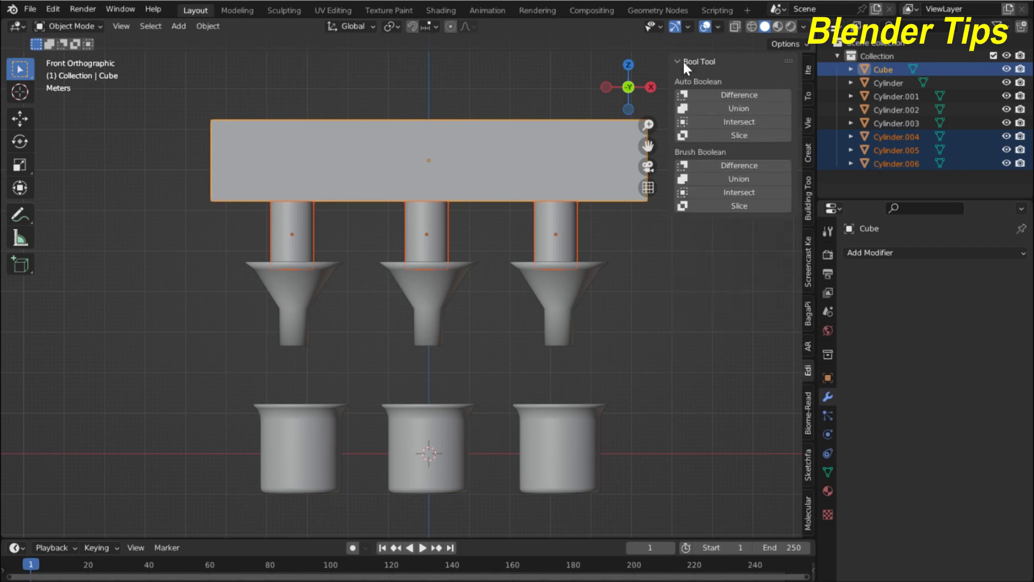
{"action": "left_click", "coordinate": [713, 95]}
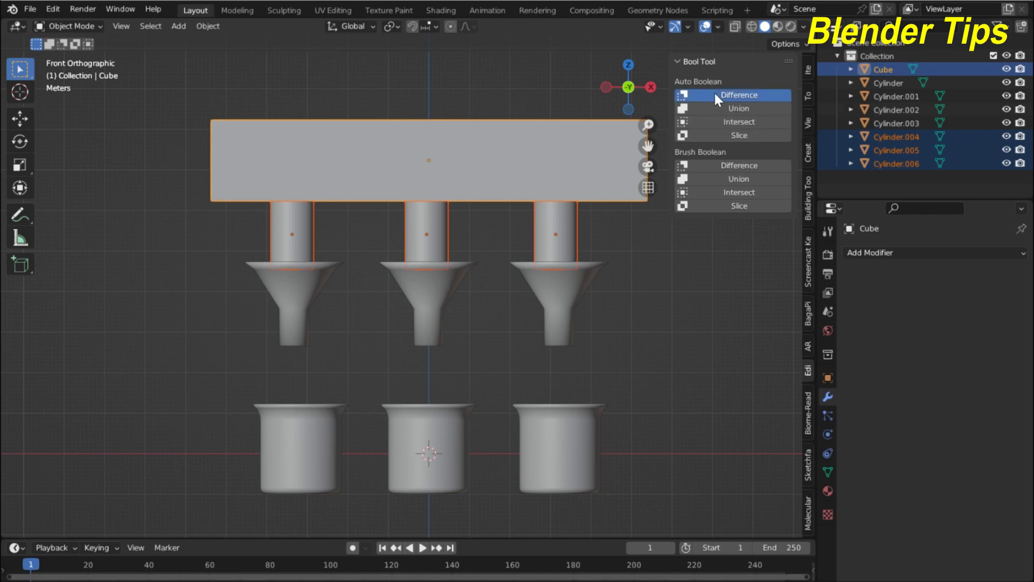
Orbit to inspect the holes cut under the box
{"action": "mouse_move", "coordinate": [400, 217]}
{"action": "middle_mouse_down"}
{"action": "mouse_move", "coordinate": [389, 175]}
{"action": "mouse_move", "coordinate": [489, 177]}
{"action": "mouse_move", "coordinate": [451, 167]}
{"action": "mouse_move", "coordinate": [386, 176]}
{"action": "mouse_move", "coordinate": [355, 202]}
{"action": "middle_mouse_up"}
{"action": "scroll", "coordinate": [380, 167], "scroll_direction": "up", "scroll_amount": 4}
{"action": "scroll", "coordinate": [397, 178], "scroll_direction": "down", "scroll_amount": 5}
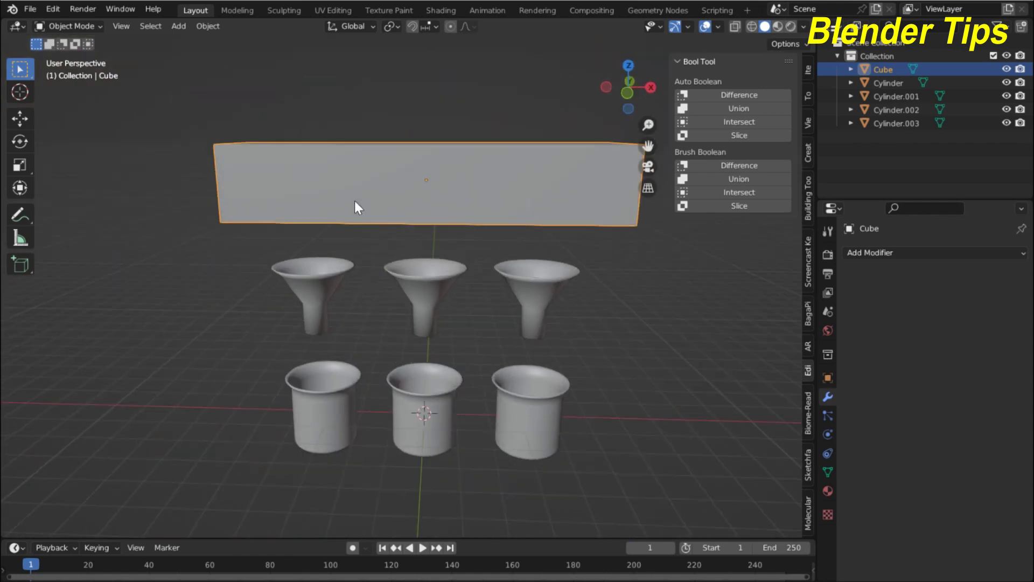
Hide the Bool Tool panel, view the scene from the front, and open the Add menu
{"action": "key", "text": "n"}
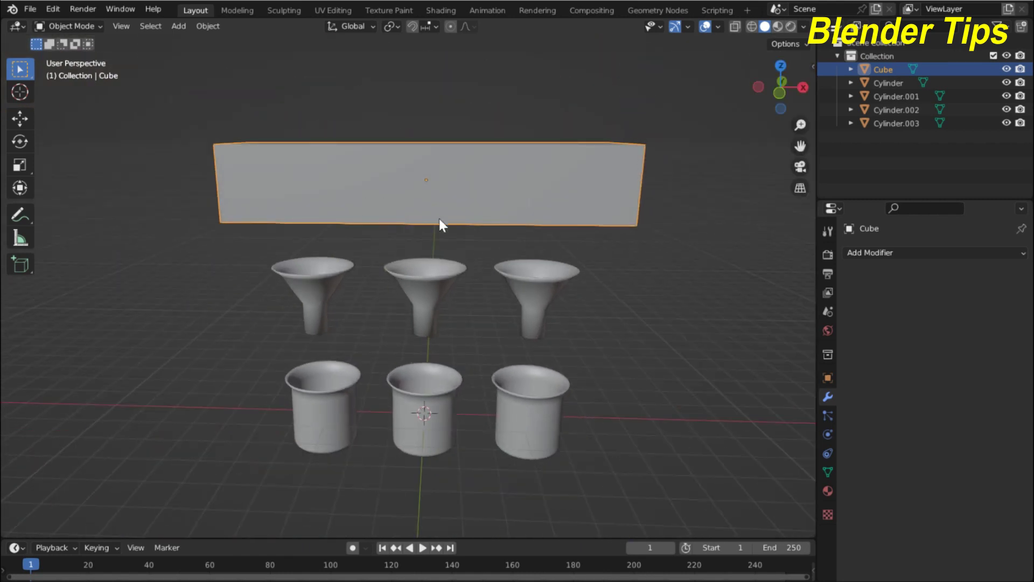
{"action": "scroll", "coordinate": [438, 221], "scroll_direction": "down", "scroll_amount": 2}
{"action": "scroll", "coordinate": [458, 231], "scroll_direction": "down", "scroll_amount": 2}
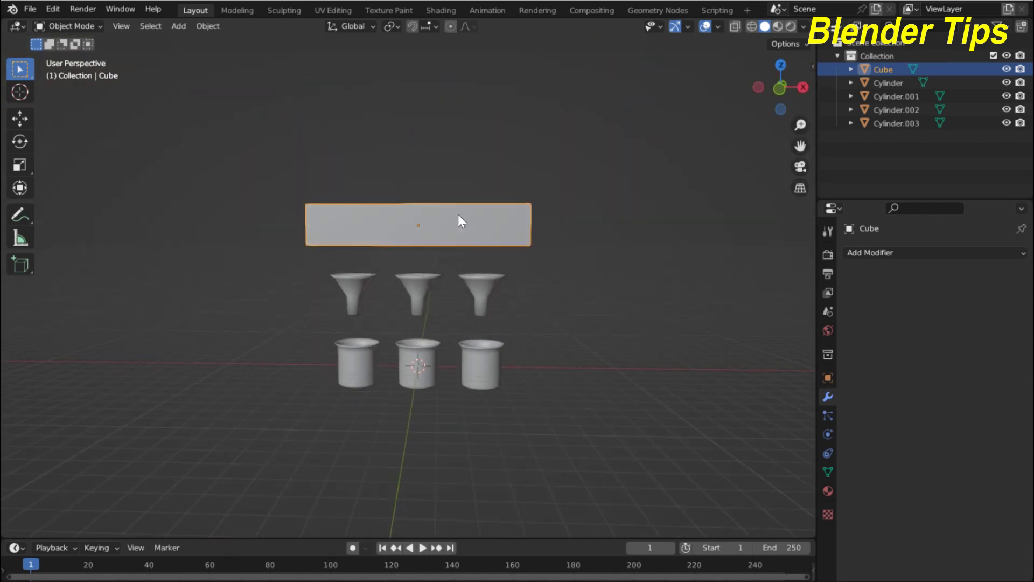
{"action": "scroll", "coordinate": [416, 236], "scroll_direction": "up", "scroll_amount": 2}
{"action": "mouse_move", "coordinate": [410, 229]}
{"action": "middle_mouse_down"}
{"action": "mouse_move", "coordinate": [399, 178]}
{"action": "mouse_move", "coordinate": [408, 201]}
{"action": "mouse_move", "coordinate": [407, 190]}
{"action": "mouse_move", "coordinate": [390, 181]}
{"action": "middle_mouse_up"}
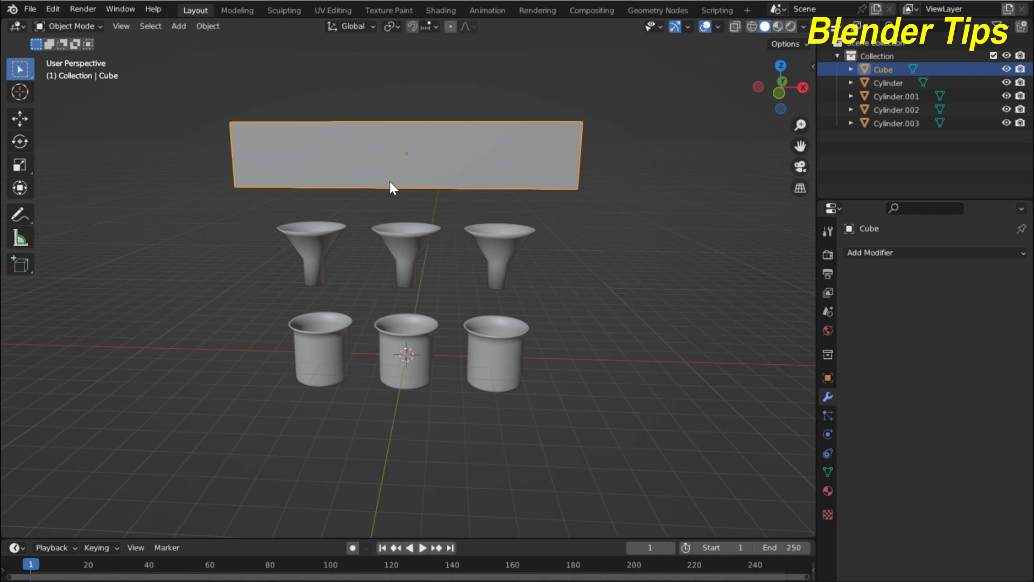
{"action": "key", "text": "KP_1"}
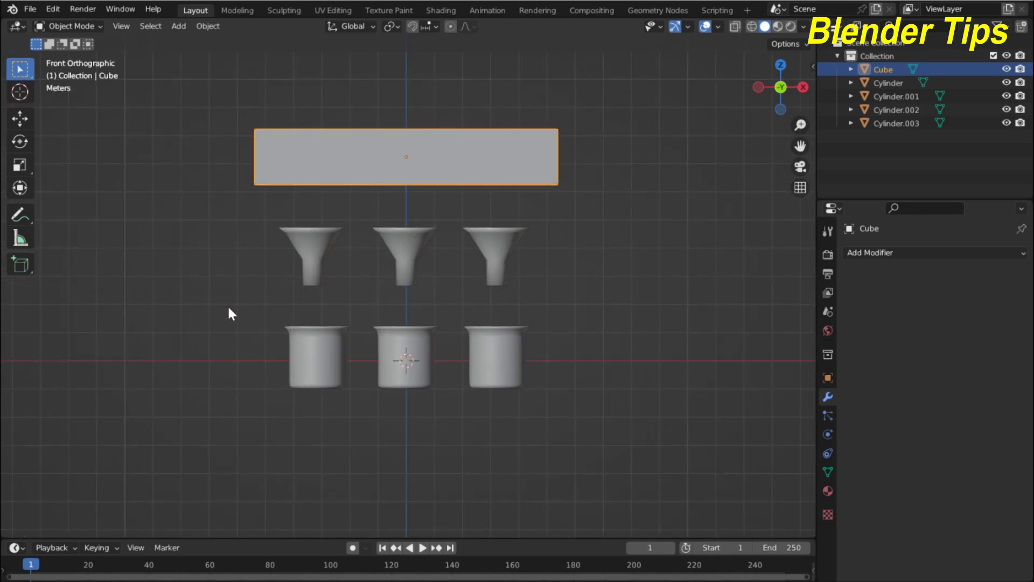
{"action": "key", "text": "shift+a"}
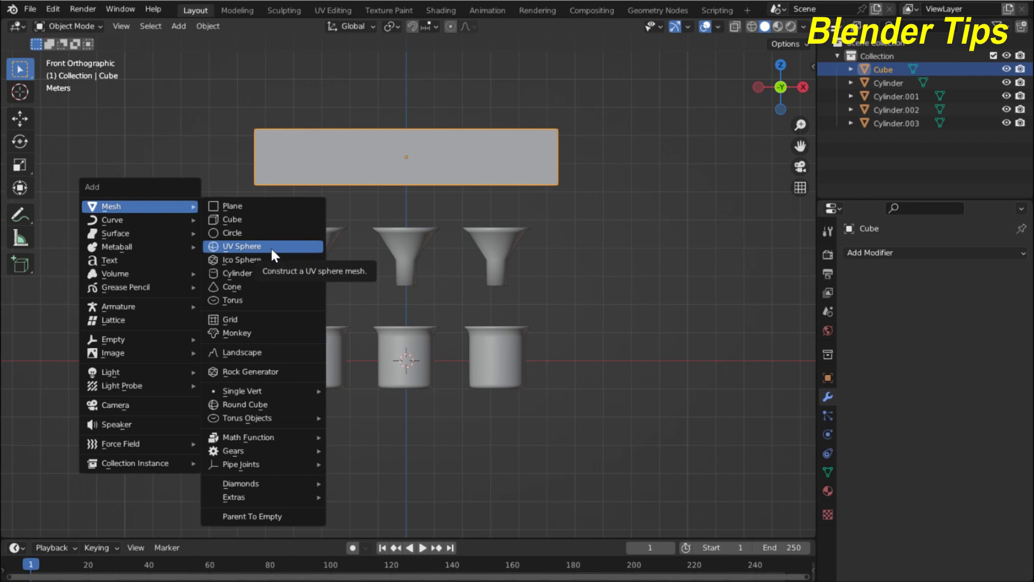
Add a UV sphere and give it smooth shading
{"action": "left_click", "coordinate": [270, 246]}
{"action": "scroll", "coordinate": [407, 401], "scroll_direction": "up", "scroll_amount": 5}
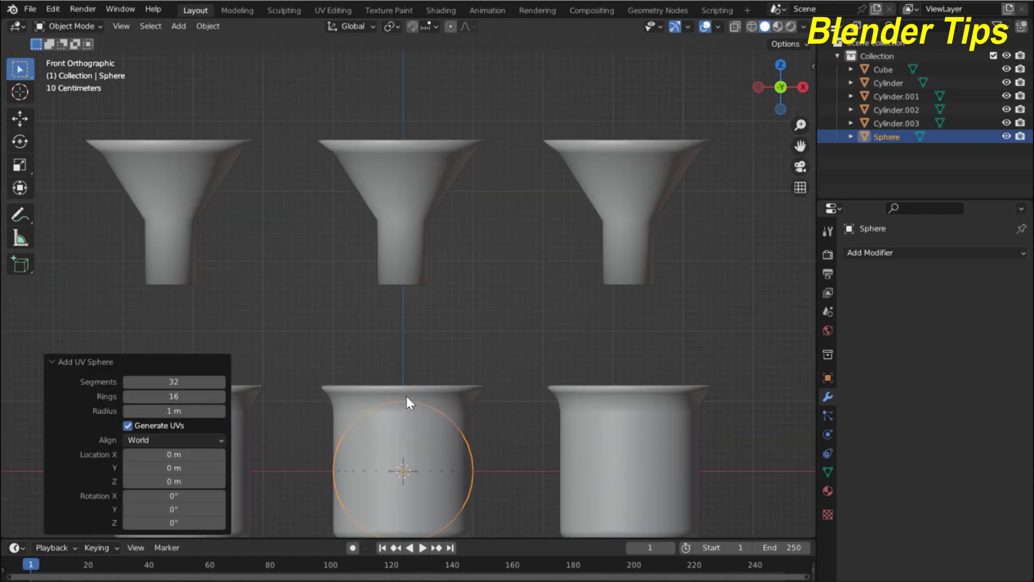
{"action": "scroll", "coordinate": [412, 439], "scroll_direction": "down", "scroll_amount": 1}
{"action": "right_click", "coordinate": [412, 438]}
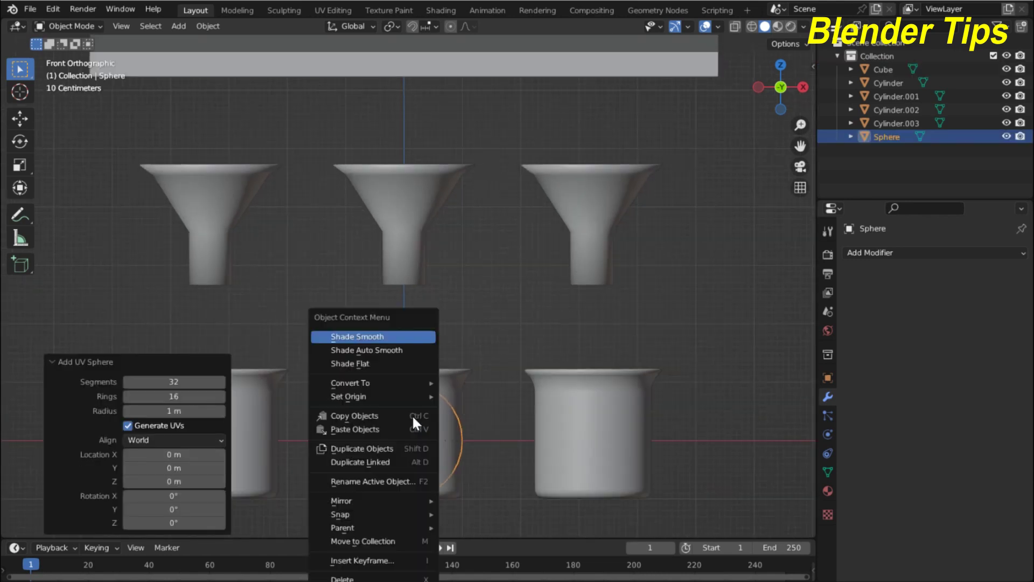
{"action": "left_click", "coordinate": [376, 335]}
{"action": "scroll", "coordinate": [413, 452], "scroll_direction": "down", "scroll_amount": 3}
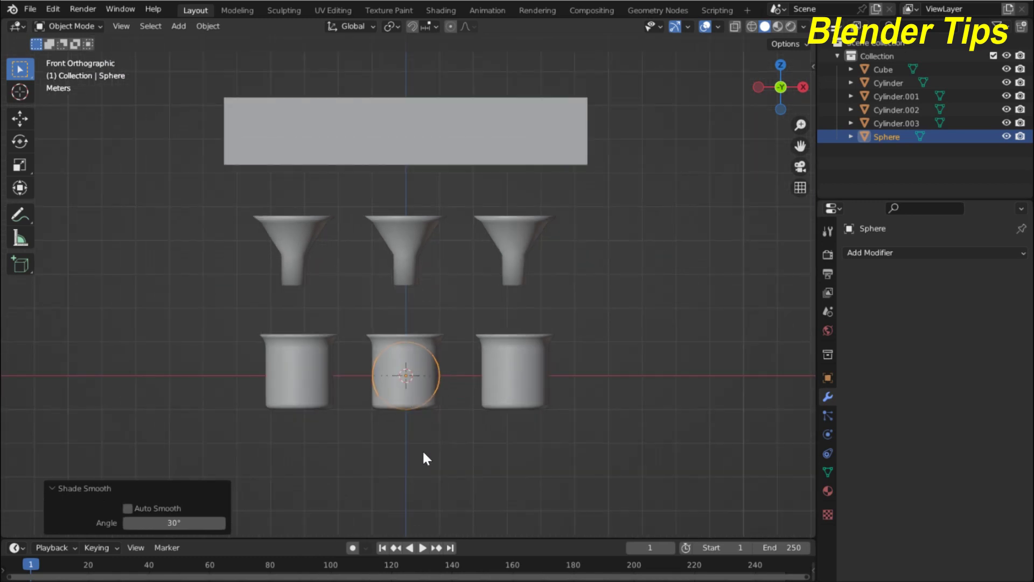
Move the sphere inside the slab, scale it to 0.665, and start duplicating it
{"action": "key", "text": "g"}
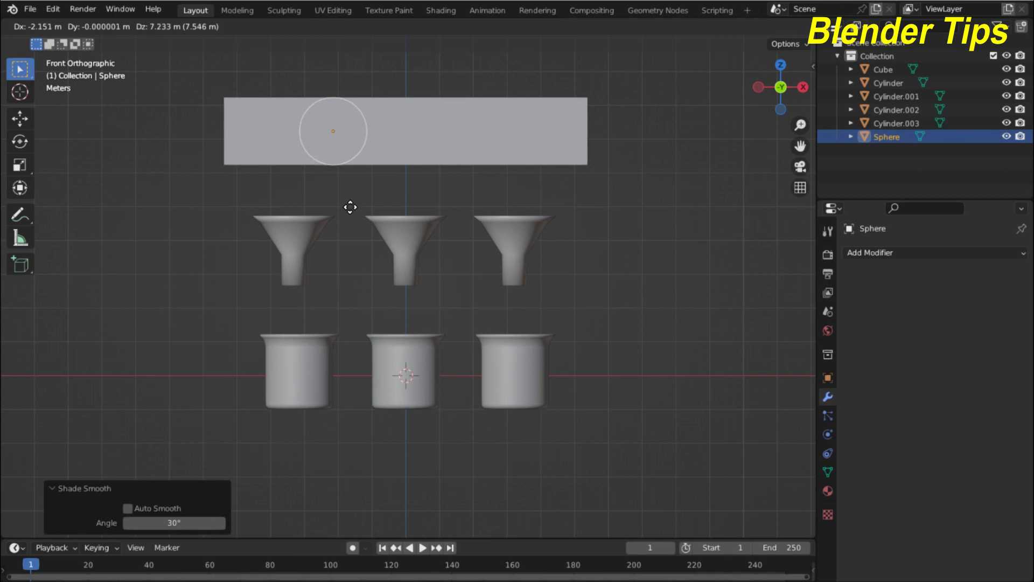
{"action": "left_click", "coordinate": [348, 209]}
{"action": "key", "text": "s"}
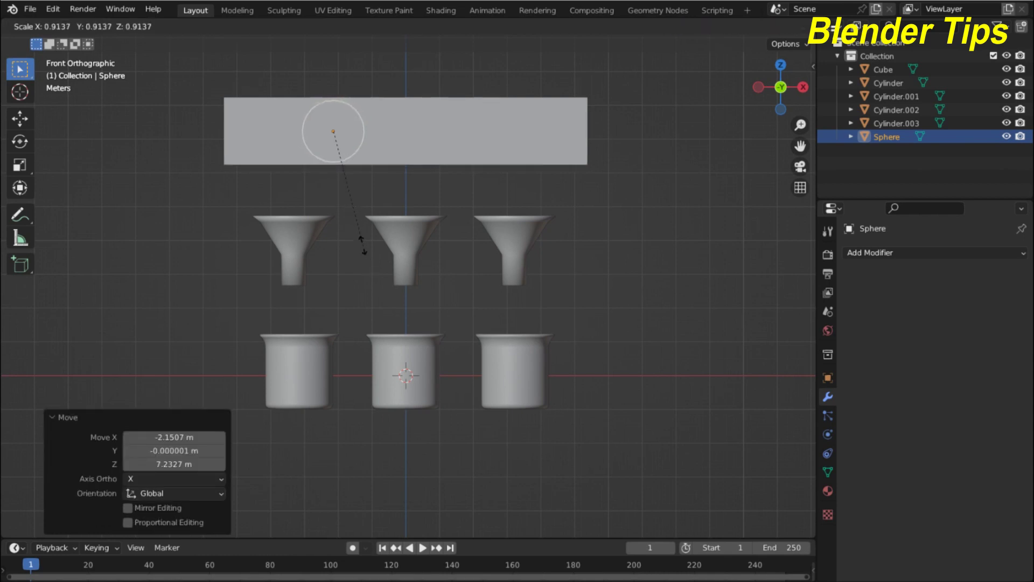
{"action": "left_click", "coordinate": [351, 216]}
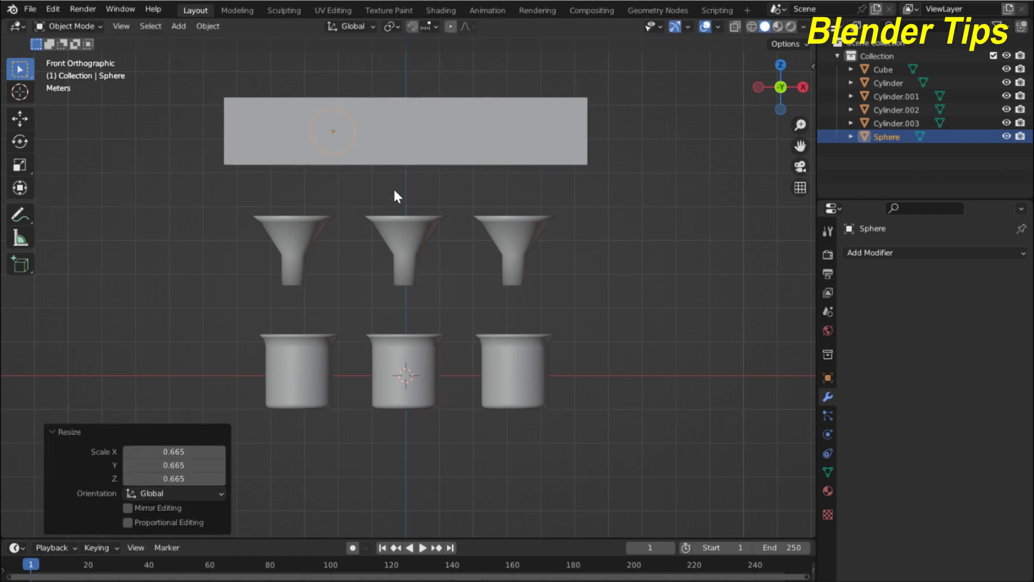
{"action": "mouse_move", "coordinate": [395, 197]}
{"action": "middle_mouse_down"}
{"action": "mouse_move", "coordinate": [590, 235]}
{"action": "mouse_move", "coordinate": [664, 218]}
{"action": "mouse_move", "coordinate": [413, 205]}
{"action": "middle_mouse_up"}
{"action": "key", "text": "KP_1"}
{"action": "scroll", "coordinate": [318, 160], "scroll_direction": "down", "scroll_amount": 1}
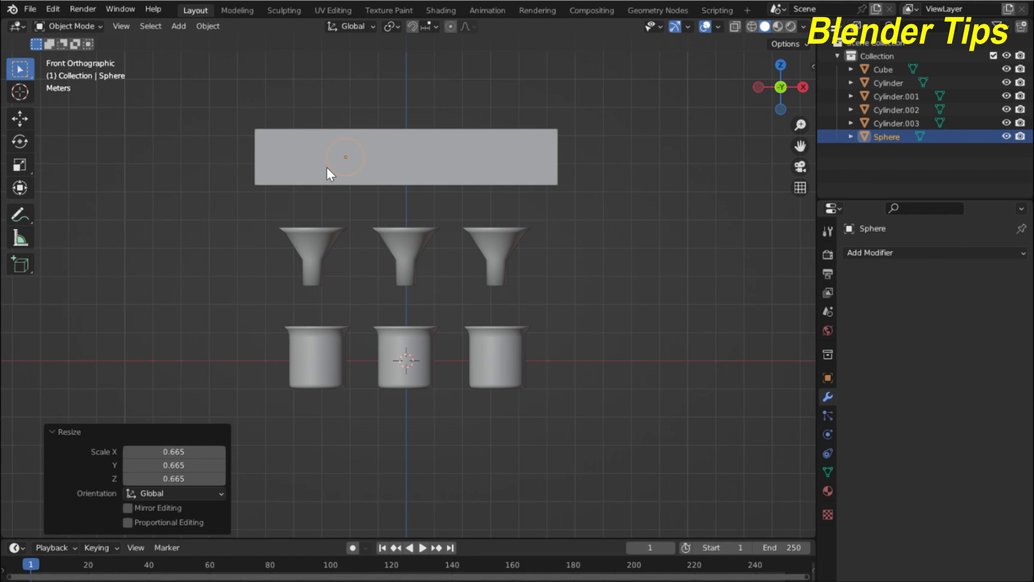
{"action": "key", "text": "shift+d"}
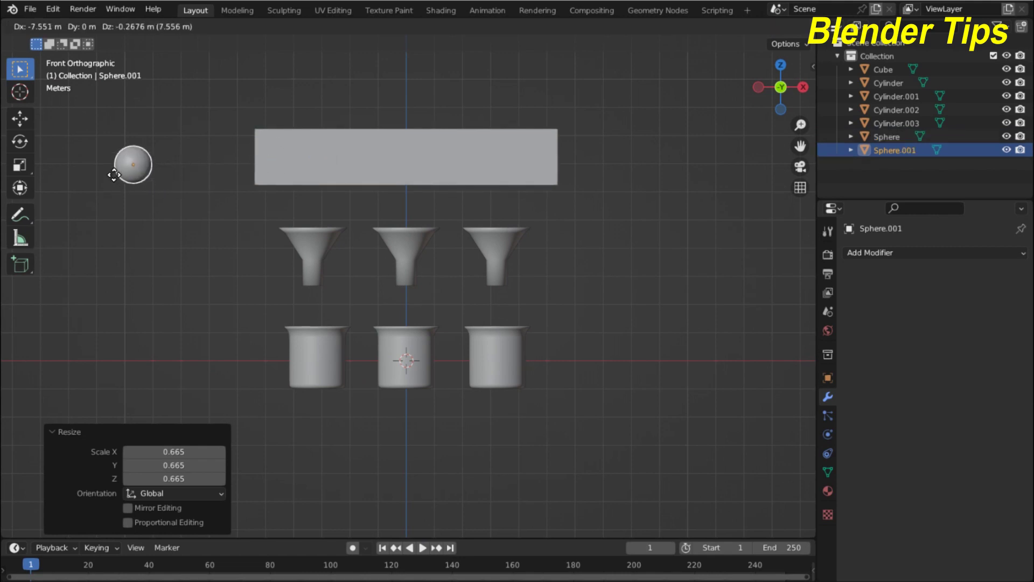
Place the sphere copy to the left of the slab and orbit to check it
{"action": "left_click", "coordinate": [110, 169]}
{"action": "mouse_move", "coordinate": [323, 185]}
{"action": "middle_mouse_down"}
{"action": "mouse_move", "coordinate": [366, 196]}
{"action": "mouse_move", "coordinate": [371, 213]}
{"action": "mouse_move", "coordinate": [352, 201]}
{"action": "middle_mouse_up"}
{"action": "mouse_move", "coordinate": [90, 175]}
{"action": "middle_mouse_down"}
{"action": "mouse_move", "coordinate": [203, 213]}
{"action": "mouse_move", "coordinate": [163, 209]}
{"action": "mouse_move", "coordinate": [270, 183]}
{"action": "mouse_move", "coordinate": [248, 173]}
{"action": "middle_mouse_up"}
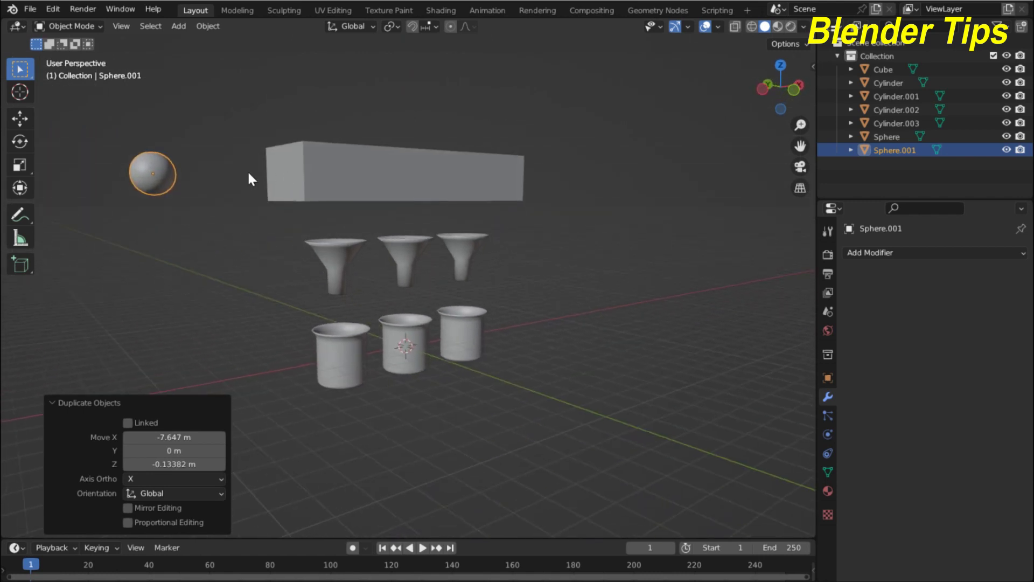
{"action": "middle_click_drag", "start_coordinate": [194, 192], "coordinate": [253, 192]}
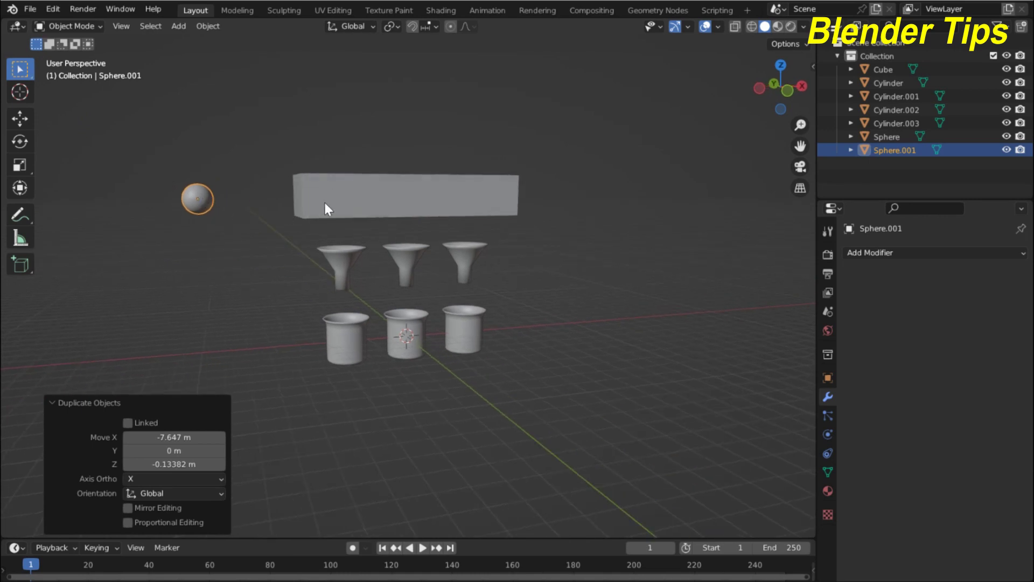
{"action": "scroll", "coordinate": [377, 209], "scroll_direction": "up", "scroll_amount": 2}
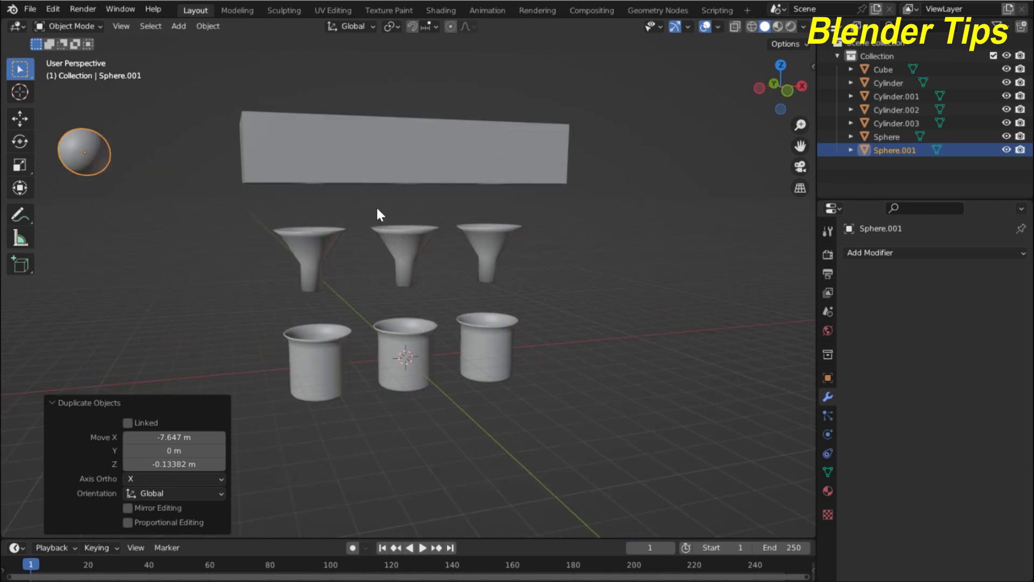
{"action": "mouse_move", "coordinate": [376, 205]}
{"action": "middle_mouse_down"}
{"action": "mouse_move", "coordinate": [351, 196]}
{"action": "mouse_move", "coordinate": [363, 176]}
{"action": "mouse_move", "coordinate": [368, 183]}
{"action": "middle_mouse_up"}
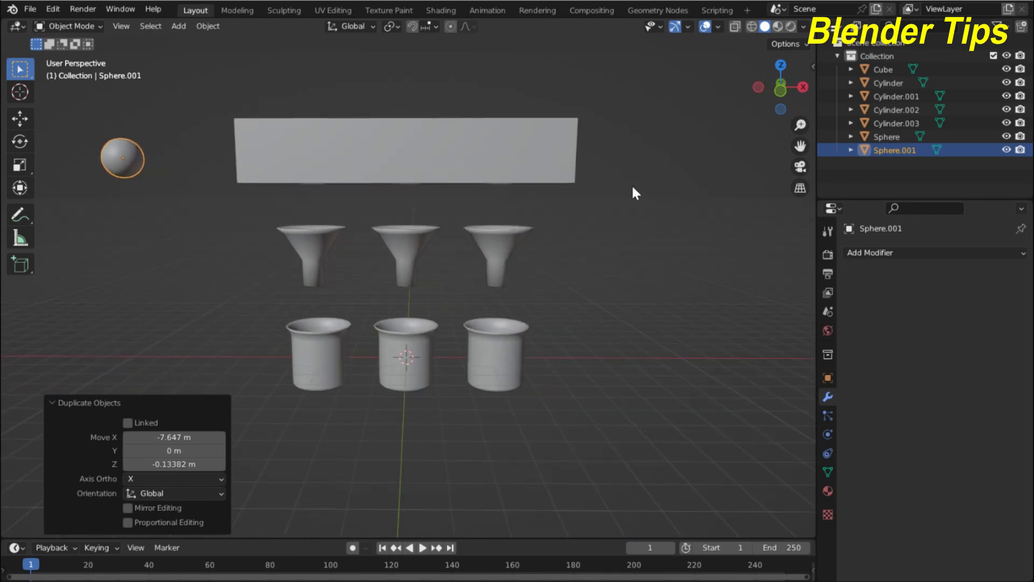
Rename the original sphere to "emmitter" in the Outliner
{"action": "double_click", "coordinate": [887, 136]}
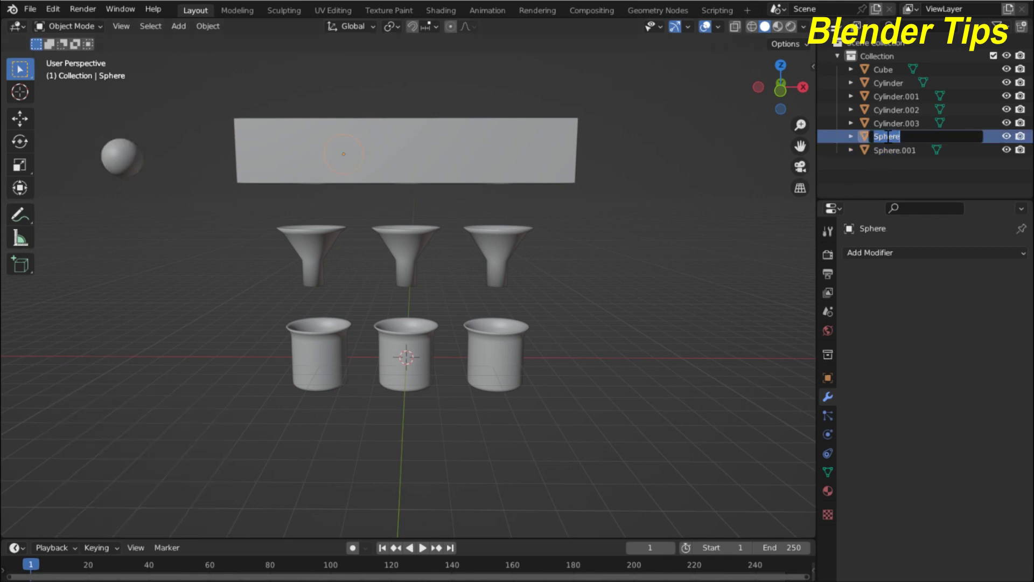
{"action": "type", "text": "em"}
{"action": "type", "text": "mi"}
{"action": "type", "text": "s"}
{"action": "type", "text": "itt"}
{"action": "type", "text": "er"}
{"action": "key", "text": "Return"}
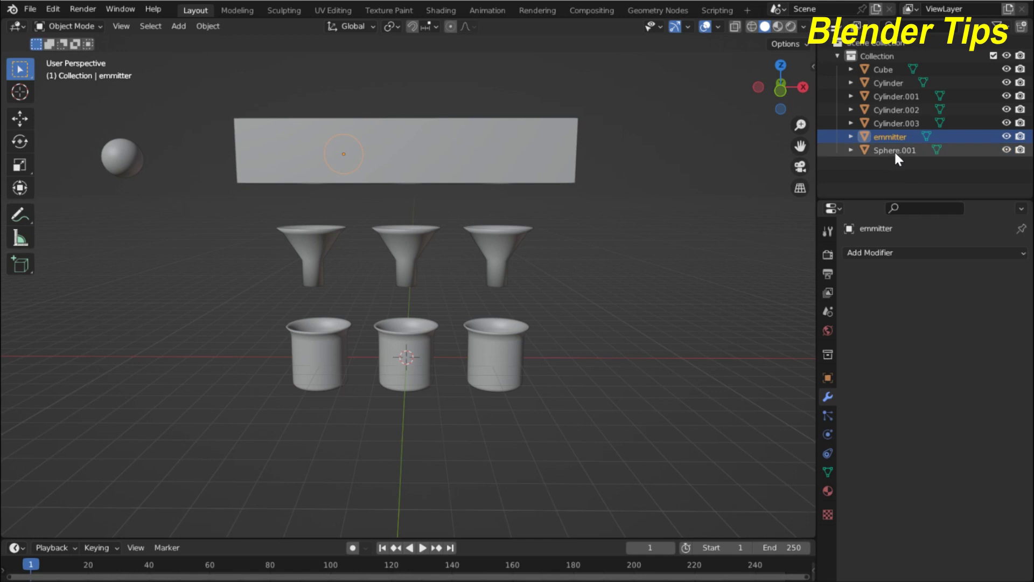
{"action": "mouse_move", "coordinate": [486, 142]}
{"action": "middle_mouse_down"}
{"action": "mouse_move", "coordinate": [512, 173]}
{"action": "mouse_move", "coordinate": [510, 161]}
{"action": "mouse_move", "coordinate": [493, 160]}
{"action": "mouse_move", "coordinate": [491, 137]}
{"action": "middle_mouse_up"}
Join the cups and the three funnels into the slab Cube with Ctrl+J
{"action": "left_click", "coordinate": [480, 143]}
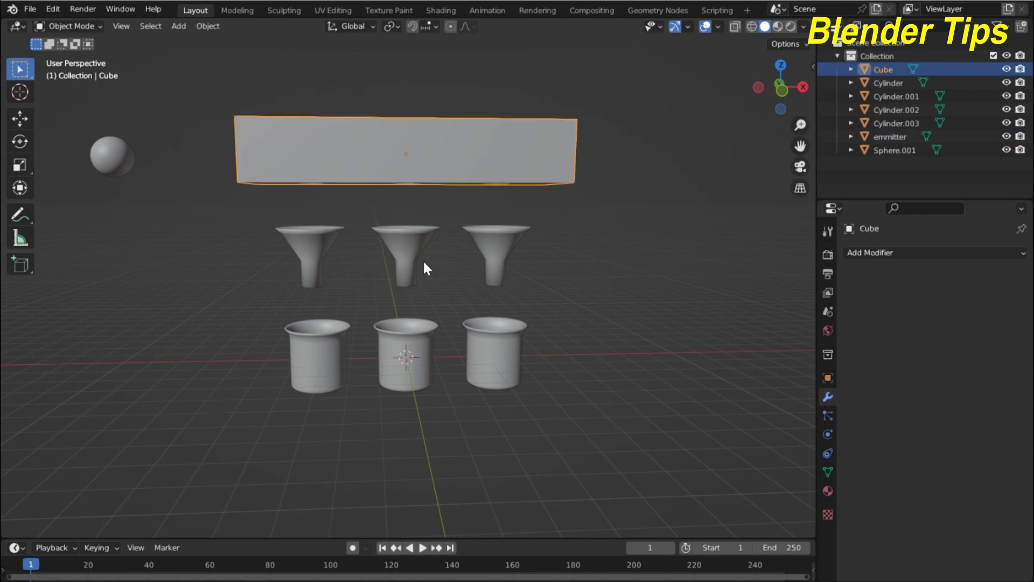
{"action": "left_click", "coordinate": [319, 351]}
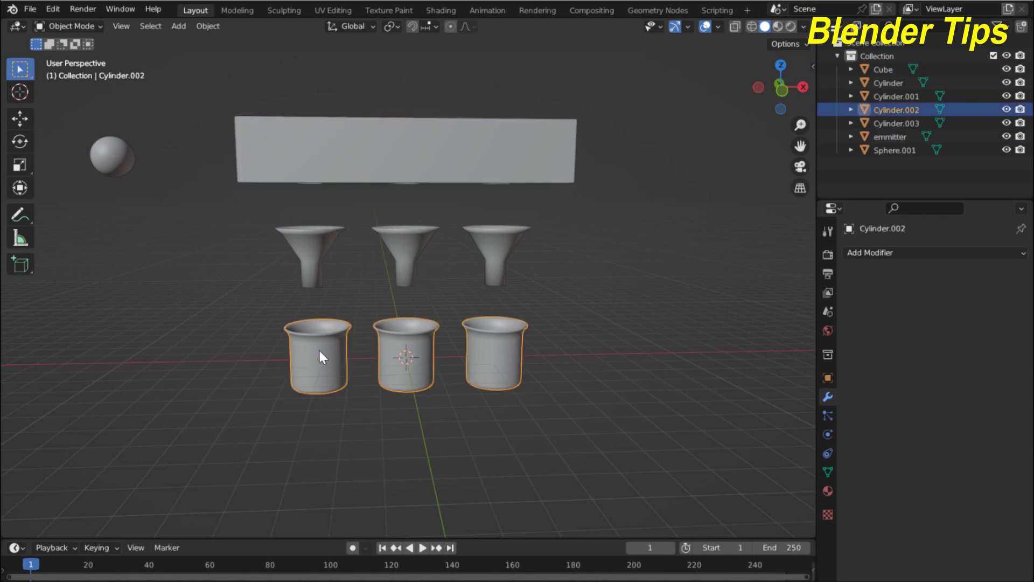
{"action": "left_click", "coordinate": [307, 255], "text": "shift"}
{"action": "left_click", "coordinate": [415, 250], "text": "shift"}
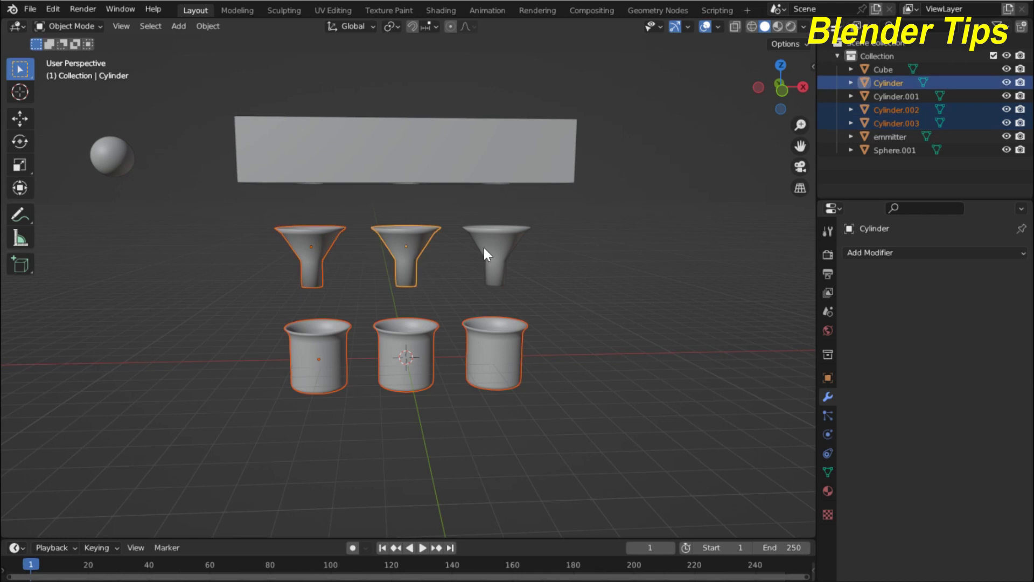
{"action": "left_click", "coordinate": [483, 247], "text": "shift"}
{"action": "left_click", "coordinate": [544, 160], "text": "shift"}
{"action": "mouse_move", "coordinate": [549, 203]}
{"action": "middle_mouse_down"}
{"action": "mouse_move", "coordinate": [476, 208]}
{"action": "mouse_move", "coordinate": [511, 208]}
{"action": "middle_mouse_up"}
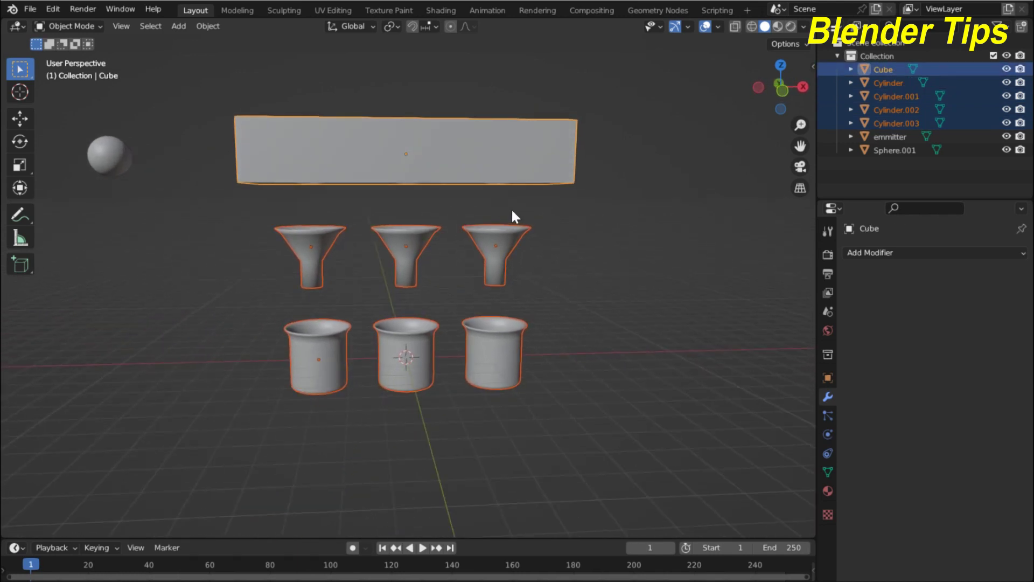
{"action": "key", "text": "ctrl+j"}
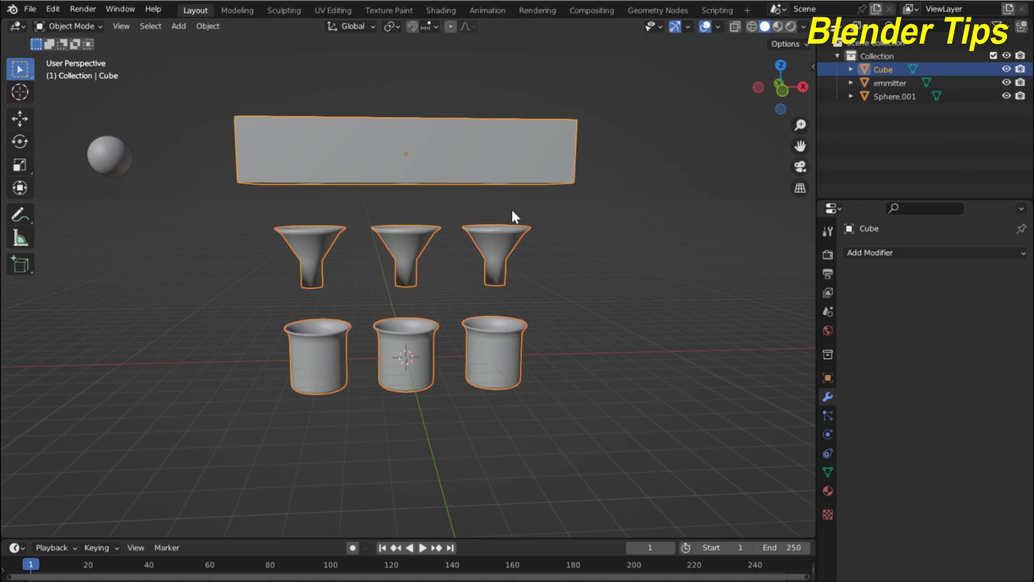
Check the joined slab's underside, then rename the object to 'Collider'
{"action": "scroll", "coordinate": [557, 202], "scroll_direction": "up", "scroll_amount": 3}
{"action": "middle_click_drag", "start_coordinate": [557, 202], "coordinate": [414, 254]}
{"action": "scroll", "coordinate": [432, 176], "scroll_direction": "up", "scroll_amount": 2}
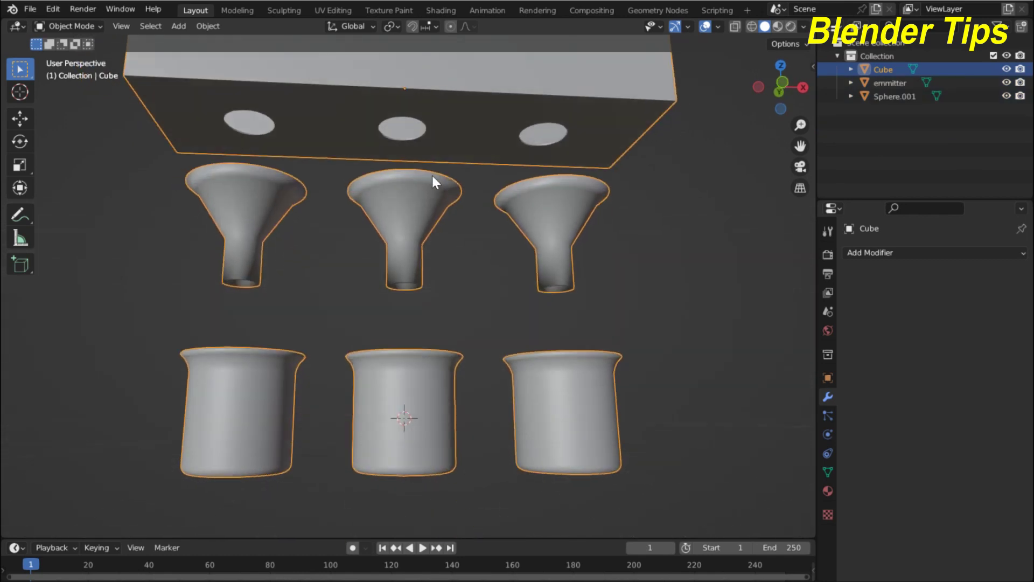
{"action": "scroll", "coordinate": [432, 175], "scroll_direction": "down", "scroll_amount": 3}
{"action": "middle_click_drag", "start_coordinate": [430, 215], "coordinate": [461, 231]}
{"action": "middle_click_drag", "start_coordinate": [362, 208], "coordinate": [428, 224]}
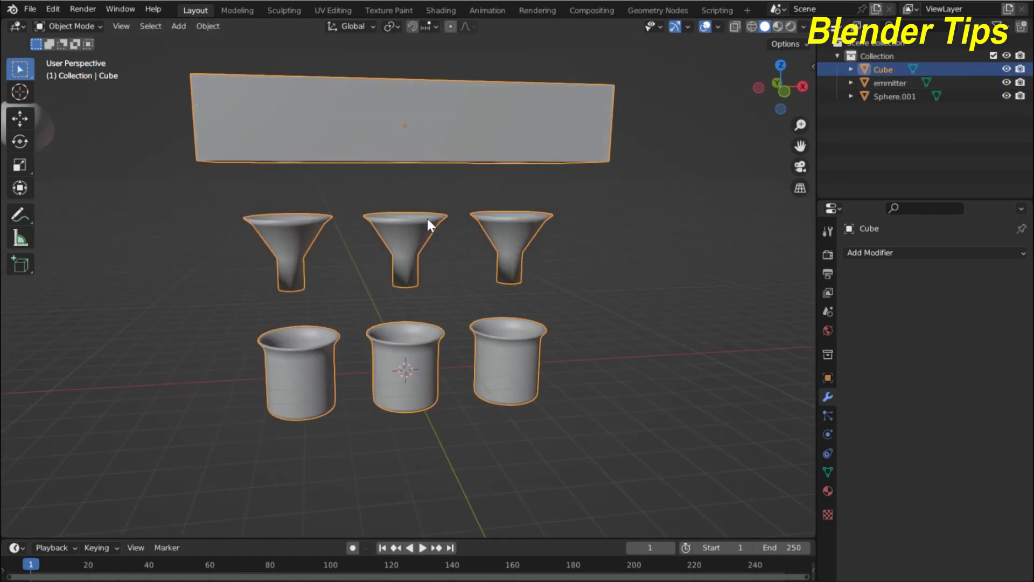
{"action": "double_click", "coordinate": [888, 72]}
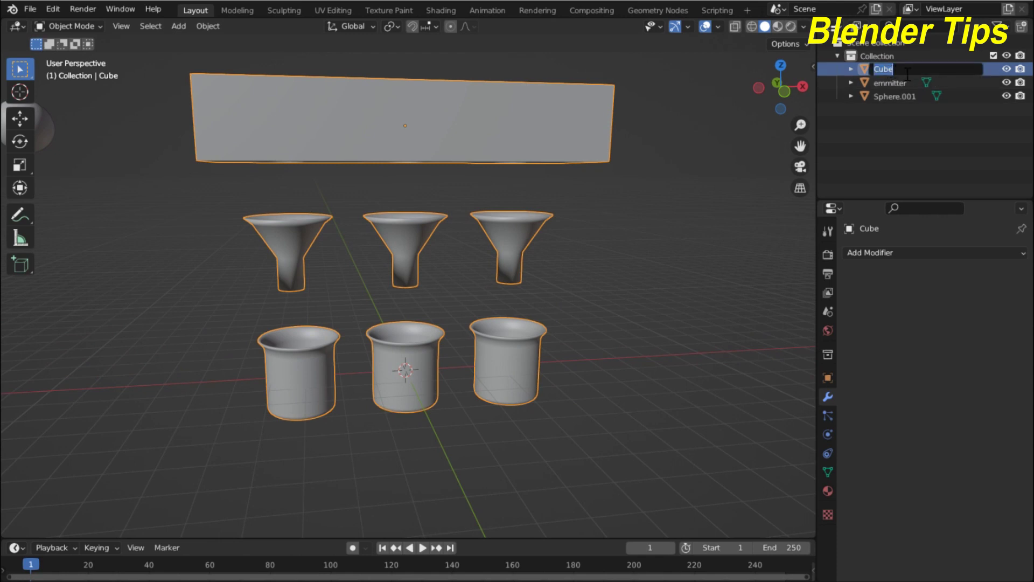
{"action": "type", "text": "C"}
{"action": "type", "text": "olider"}
{"action": "key", "text": "Left"}
{"action": "key", "text": "Left"}
{"action": "key", "text": "Left"}
{"action": "key", "text": "Left"}
{"action": "type", "text": "l"}
{"action": "key", "text": "Return"}
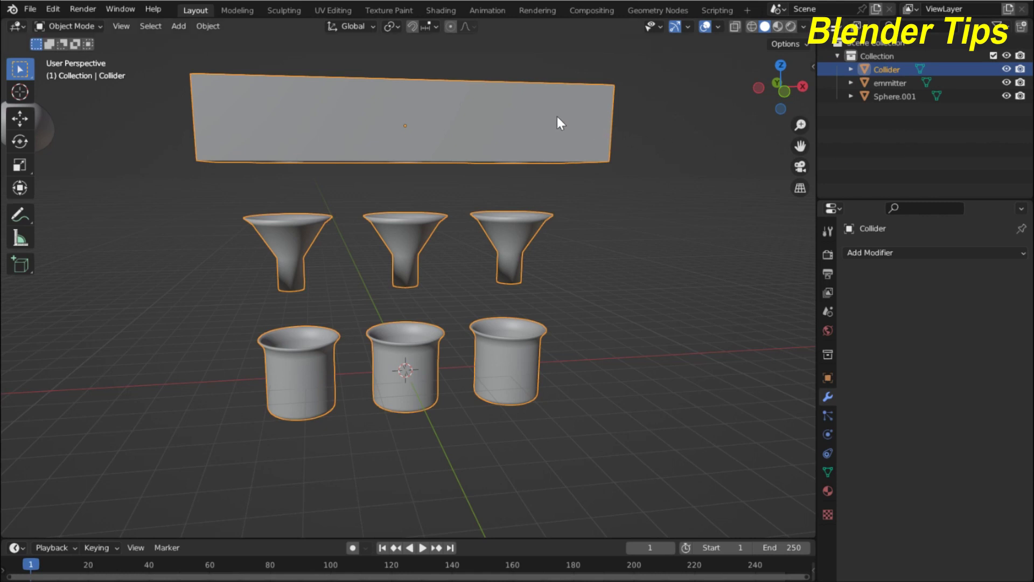
Select the emmitter object and show the viewport sidebar with the Bool Tool tab
{"action": "scroll", "coordinate": [354, 109], "scroll_direction": "down", "scroll_amount": 3}
{"action": "mouse_move", "coordinate": [355, 109]}
{"action": "middle_mouse_down"}
{"action": "mouse_move", "coordinate": [441, 105]}
{"action": "mouse_move", "coordinate": [439, 120]}
{"action": "mouse_move", "coordinate": [354, 132]}
{"action": "mouse_move", "coordinate": [356, 86]}
{"action": "middle_mouse_up"}
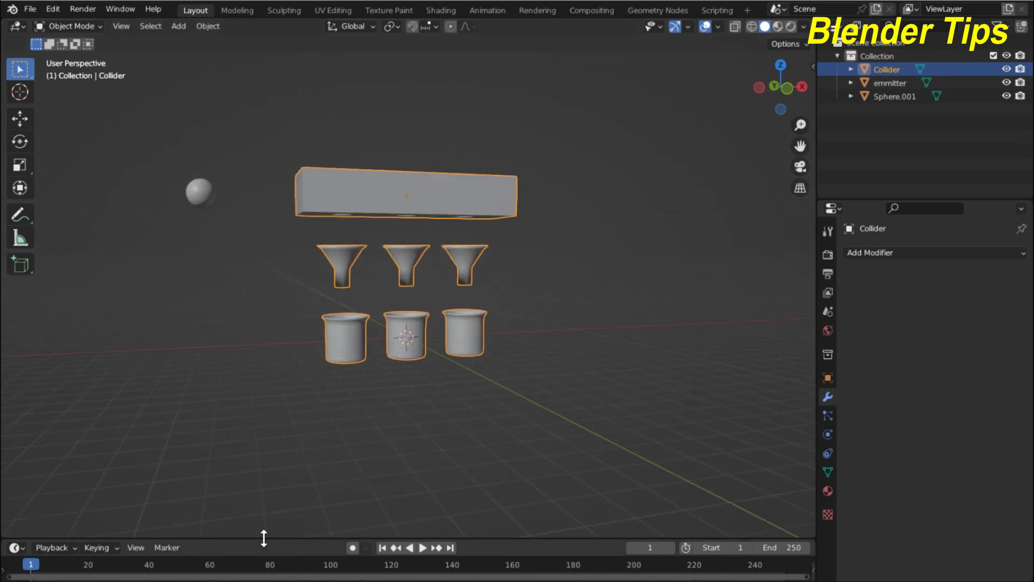
{"action": "middle_click_drag", "start_coordinate": [640, 269], "coordinate": [584, 273]}
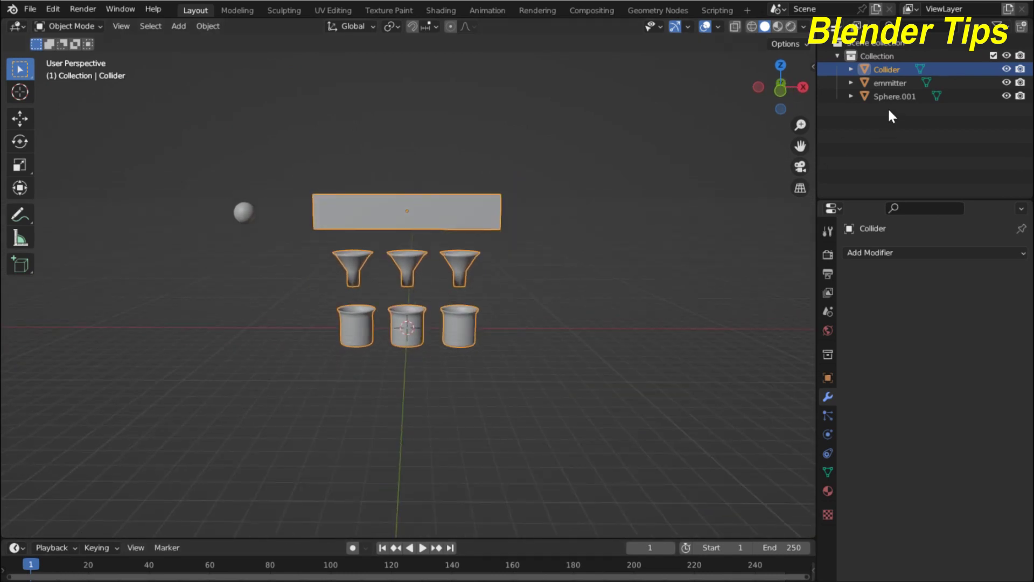
{"action": "left_click", "coordinate": [890, 84]}
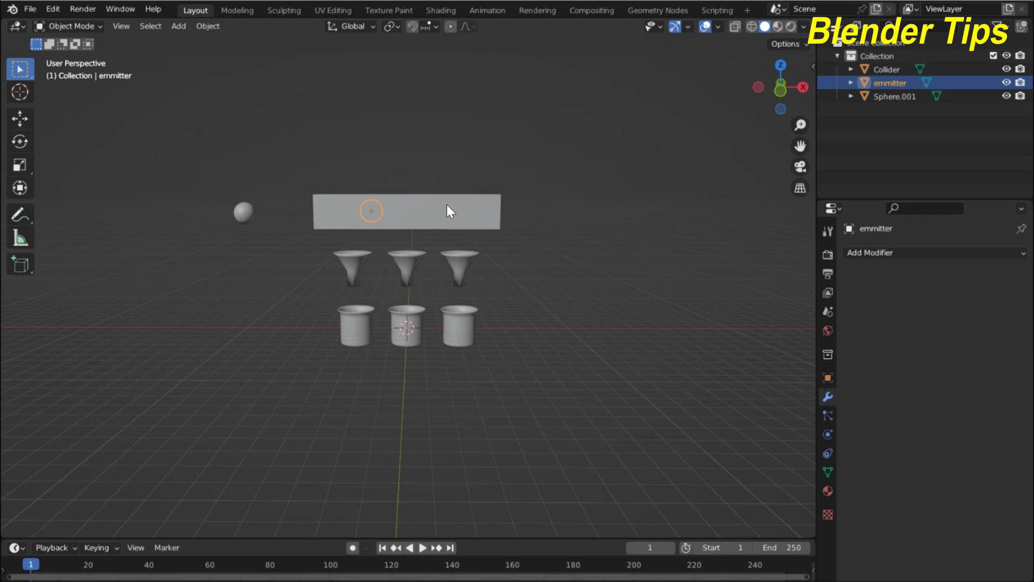
{"action": "mouse_move", "coordinate": [447, 205]}
{"action": "middle_mouse_down"}
{"action": "mouse_move", "coordinate": [398, 177]}
{"action": "mouse_move", "coordinate": [402, 163]}
{"action": "mouse_move", "coordinate": [466, 181]}
{"action": "middle_mouse_up"}
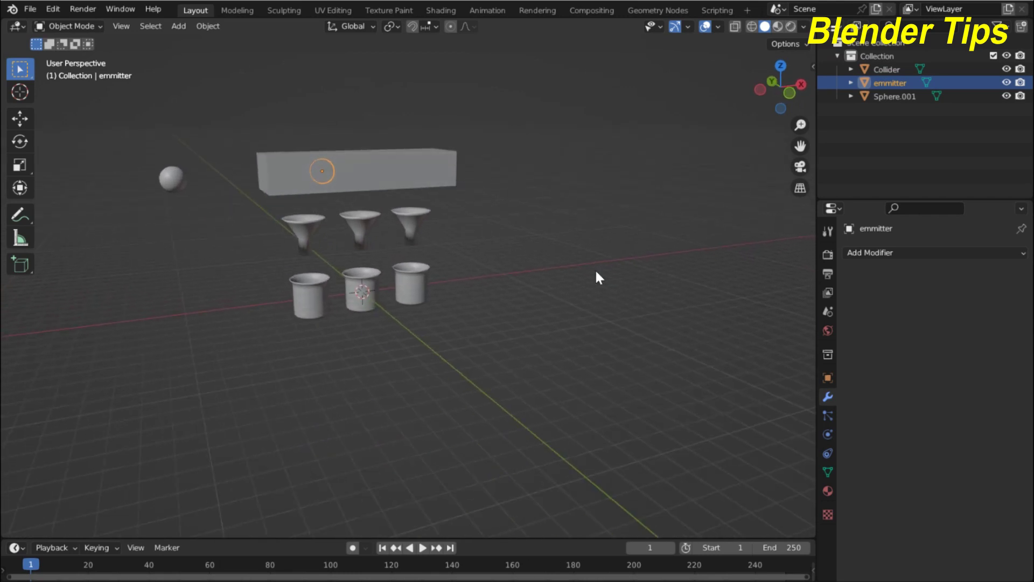
{"action": "key", "text": "n"}
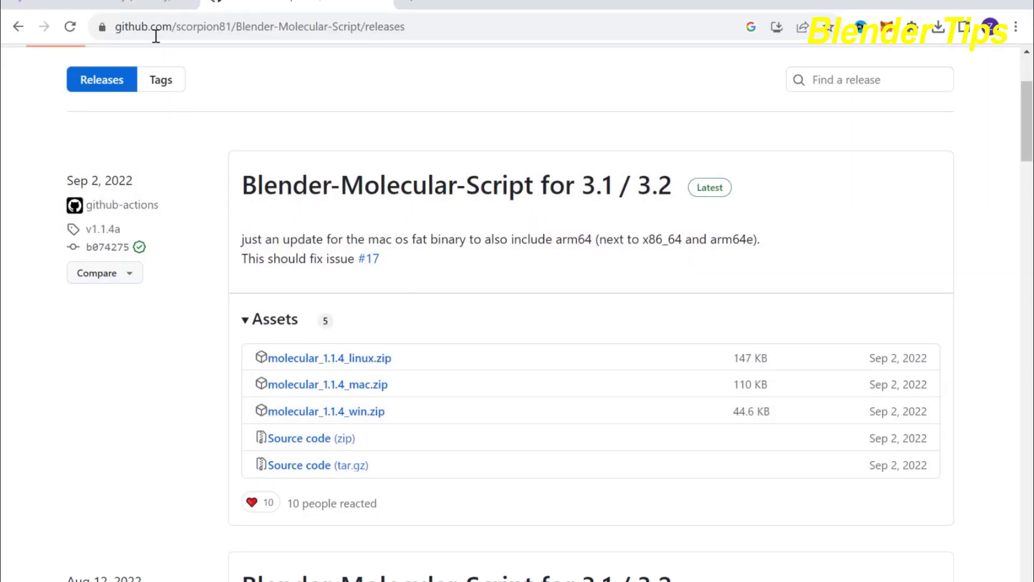
Scroll the Blender-Molecular-Script releases page to the latest release's download assets
{"action": "scroll", "coordinate": [364, 229], "scroll_direction": "down", "scroll_amount": 2}
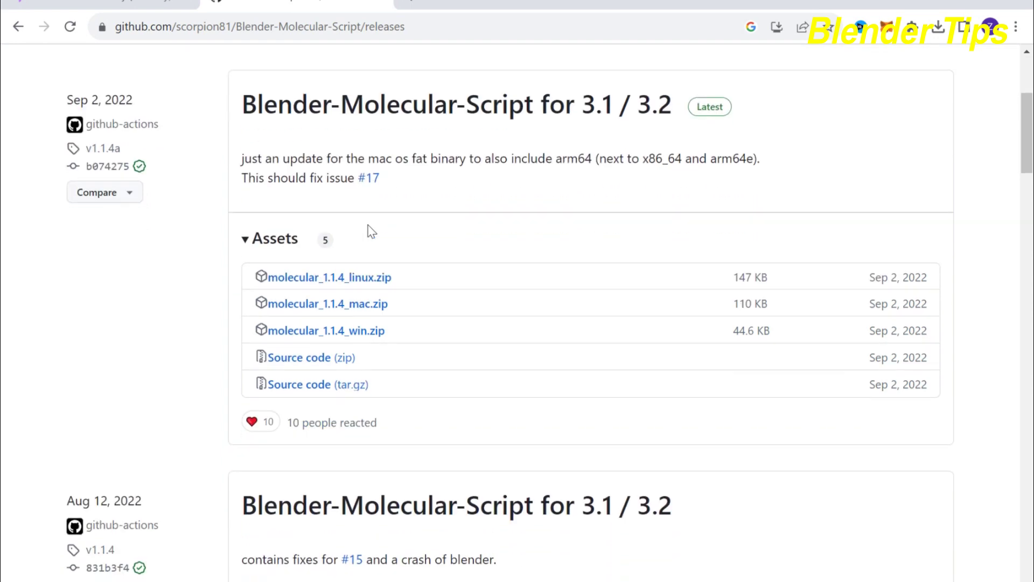
{"action": "scroll", "coordinate": [350, 172], "scroll_direction": "up", "scroll_amount": 2}
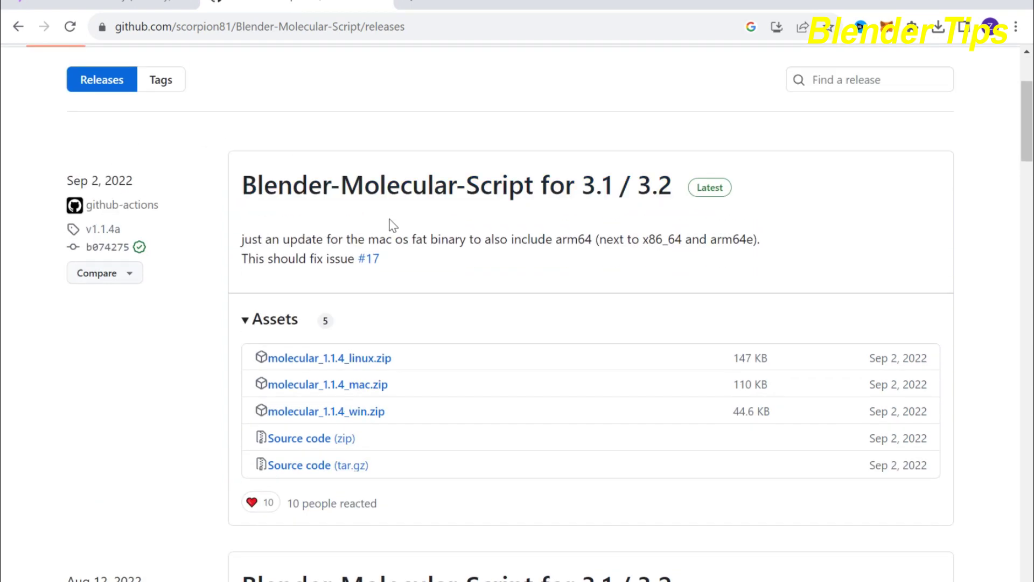
{"action": "scroll", "coordinate": [397, 237], "scroll_direction": "down", "scroll_amount": 2}
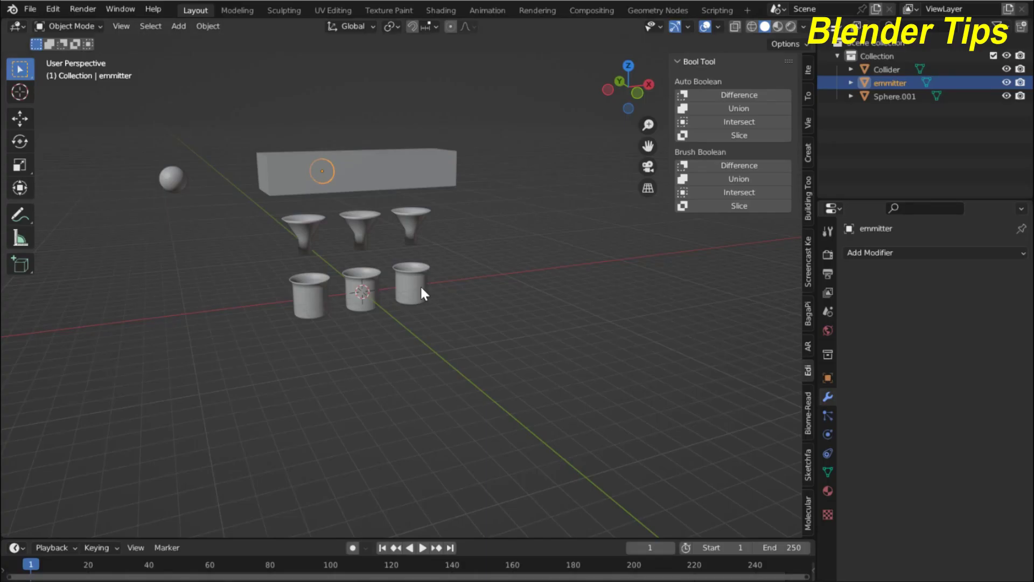
{"action": "mouse_move", "coordinate": [421, 293]}
{"action": "middle_mouse_down"}
{"action": "mouse_move", "coordinate": [462, 305]}
{"action": "mouse_move", "coordinate": [469, 293]}
{"action": "mouse_move", "coordinate": [389, 290]}
{"action": "middle_mouse_up"}
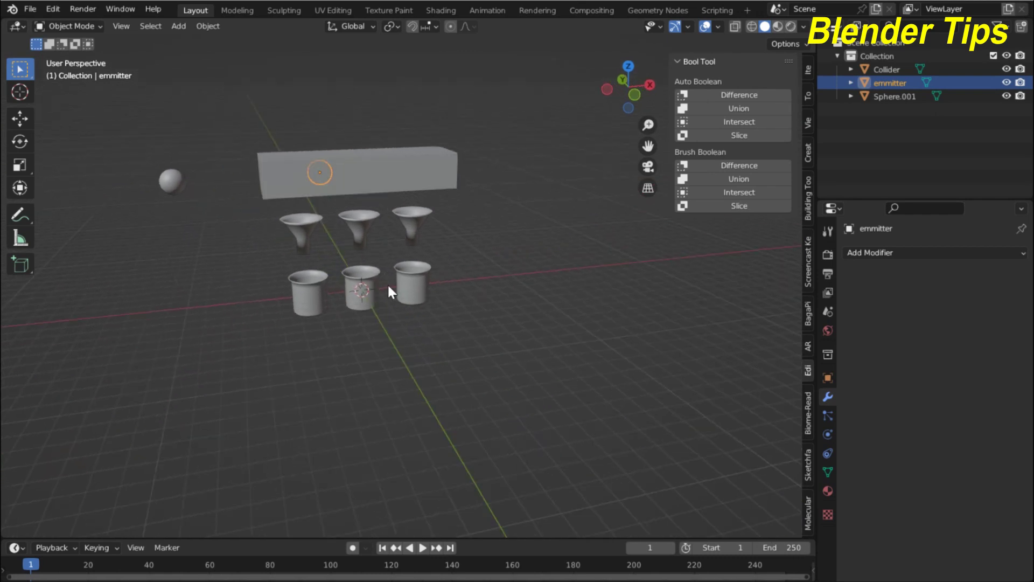
Search 'mo' in Preferences add-ons to confirm Physics: Molecular+ is enabled
{"action": "left_click", "coordinate": [59, 14]}
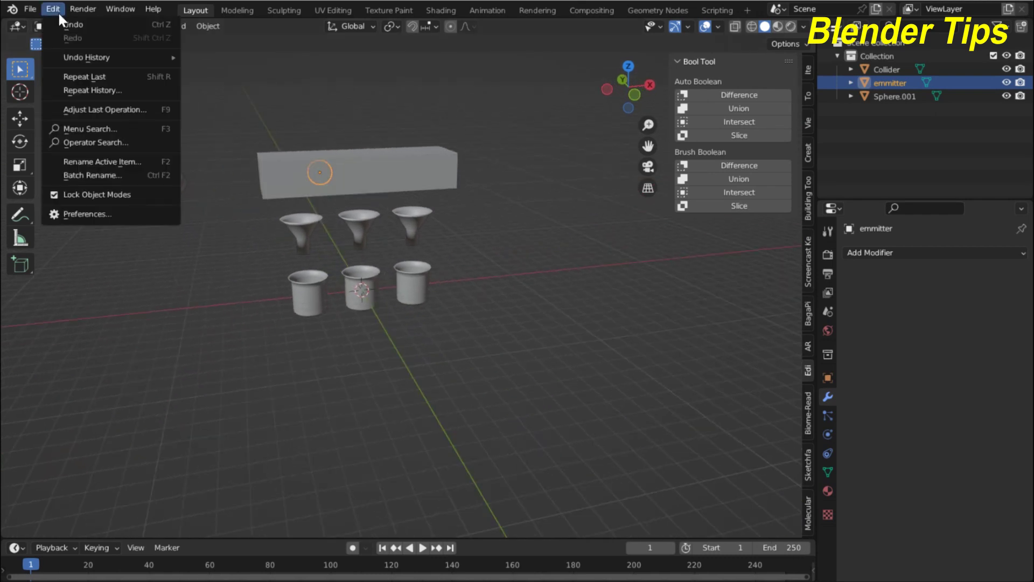
{"action": "left_click", "coordinate": [109, 213]}
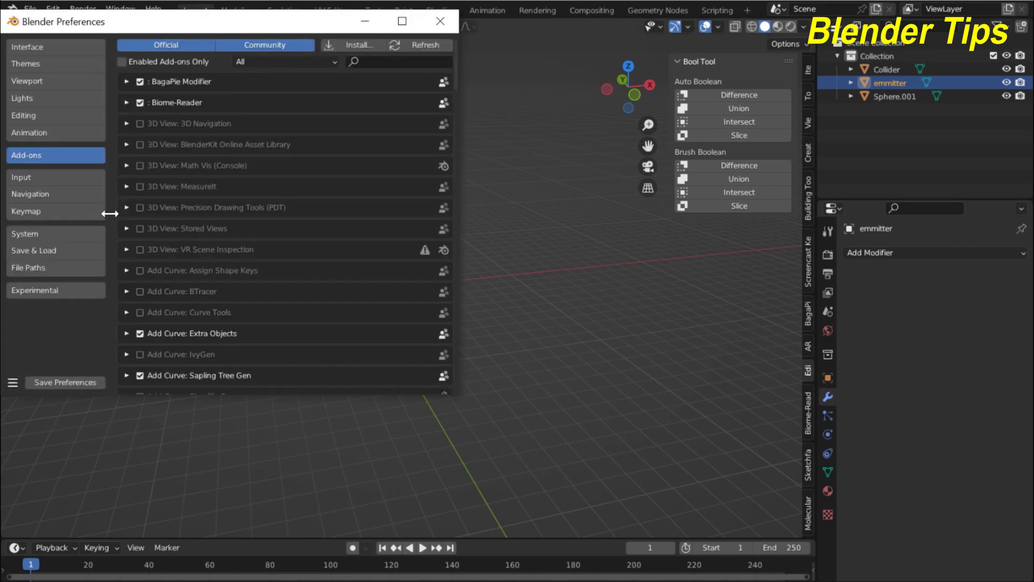
{"action": "left_click", "coordinate": [391, 61]}
{"action": "type", "text": "mol"}
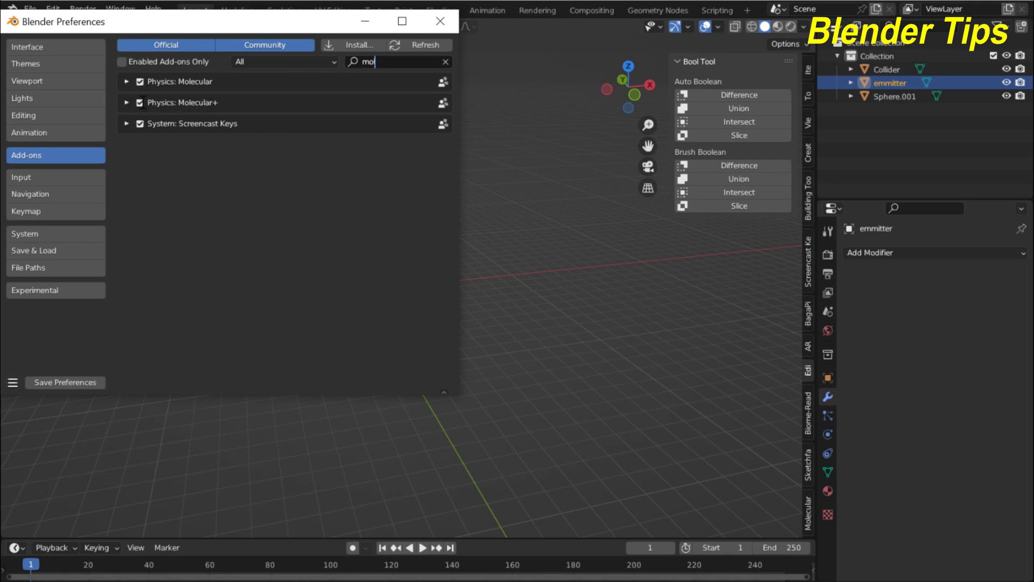
{"action": "left_click", "coordinate": [441, 21]}
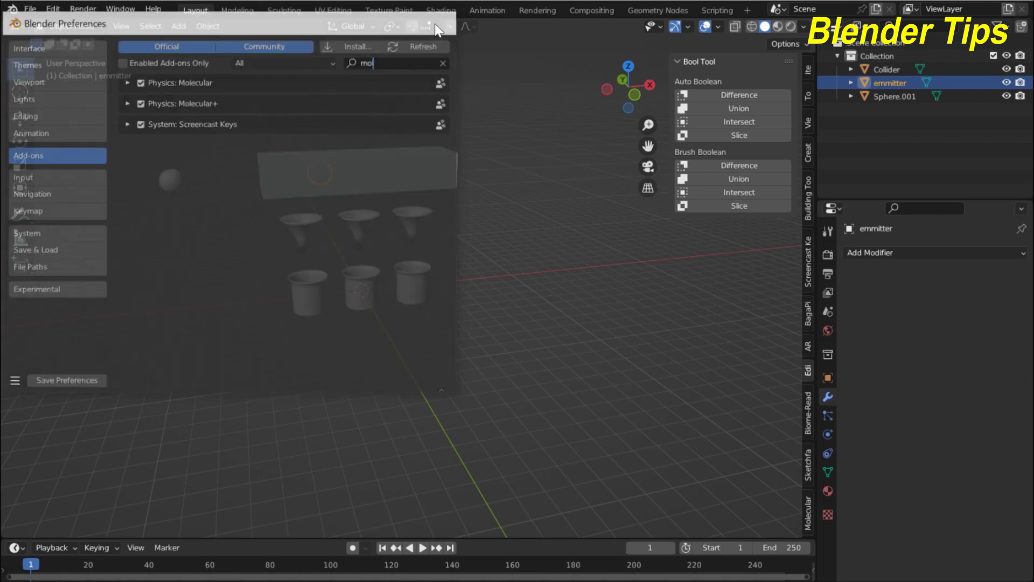
Show the Molecular+ creation panel for emmitter in the sidebar's Molecular tab
{"action": "scroll", "coordinate": [415, 199], "scroll_direction": "up", "scroll_amount": 3}
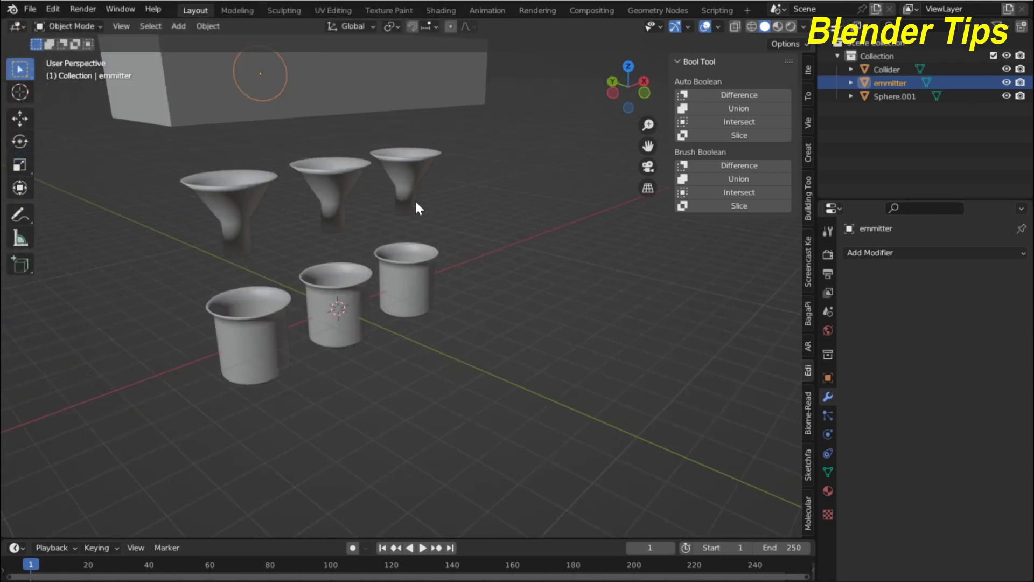
{"action": "scroll", "coordinate": [342, 237], "scroll_direction": "up", "scroll_amount": 2}
{"action": "scroll", "coordinate": [339, 219], "scroll_direction": "down", "scroll_amount": 5}
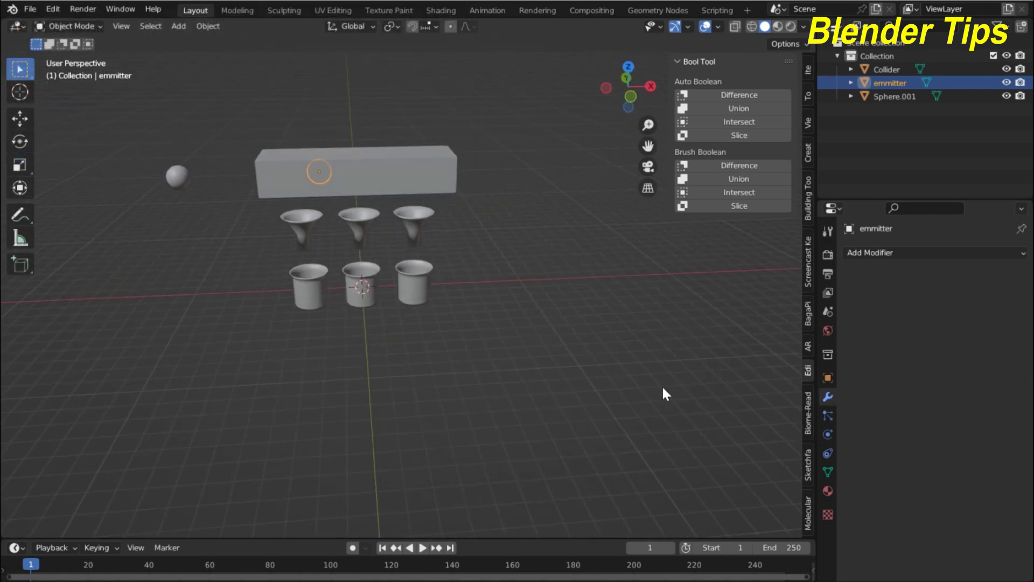
{"action": "left_click", "coordinate": [806, 501]}
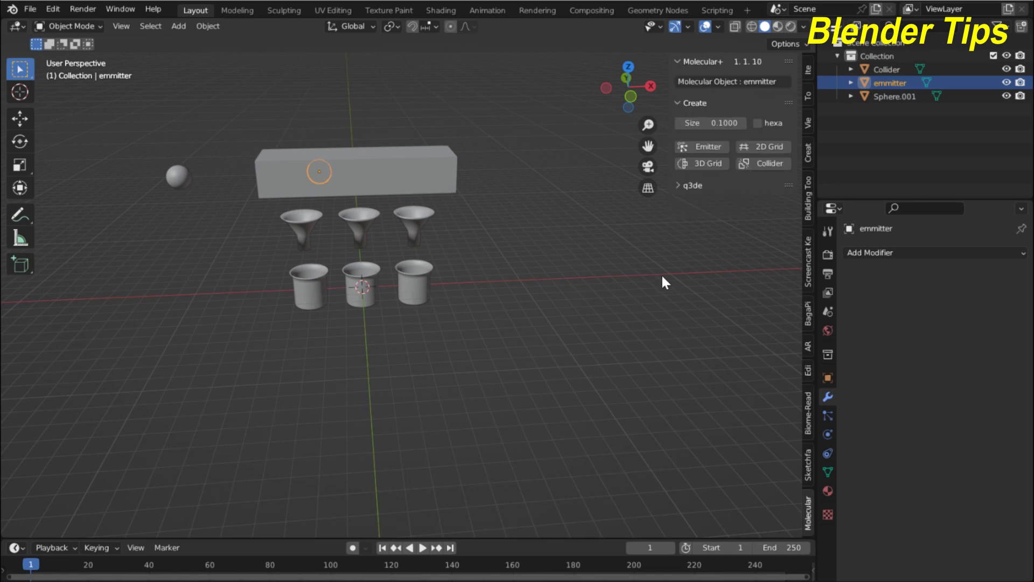
{"action": "scroll", "coordinate": [578, 278], "scroll_direction": "up", "scroll_amount": 2}
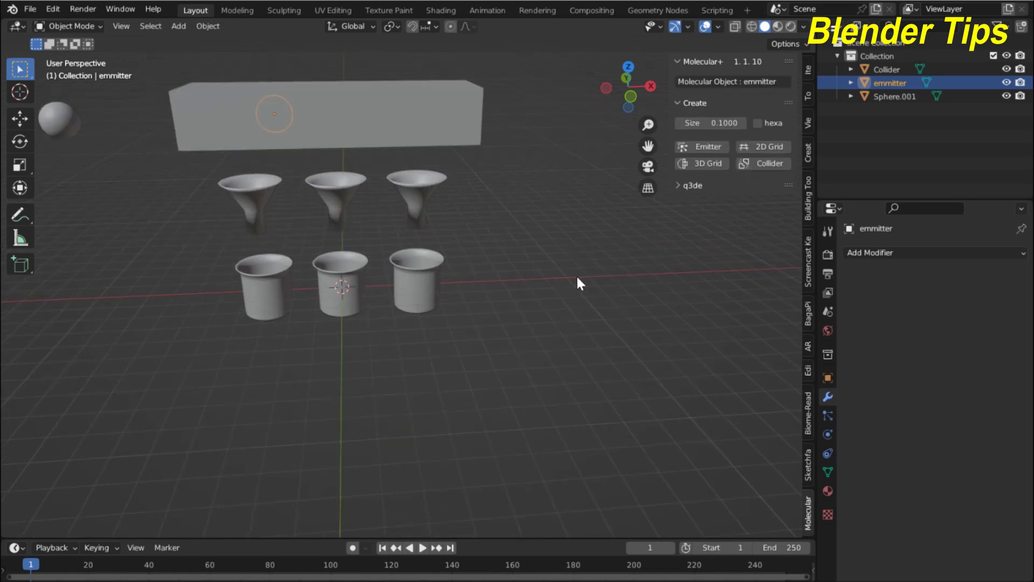
{"action": "middle_click_drag", "start_coordinate": [576, 277], "coordinate": [606, 291], "text": "shift"}
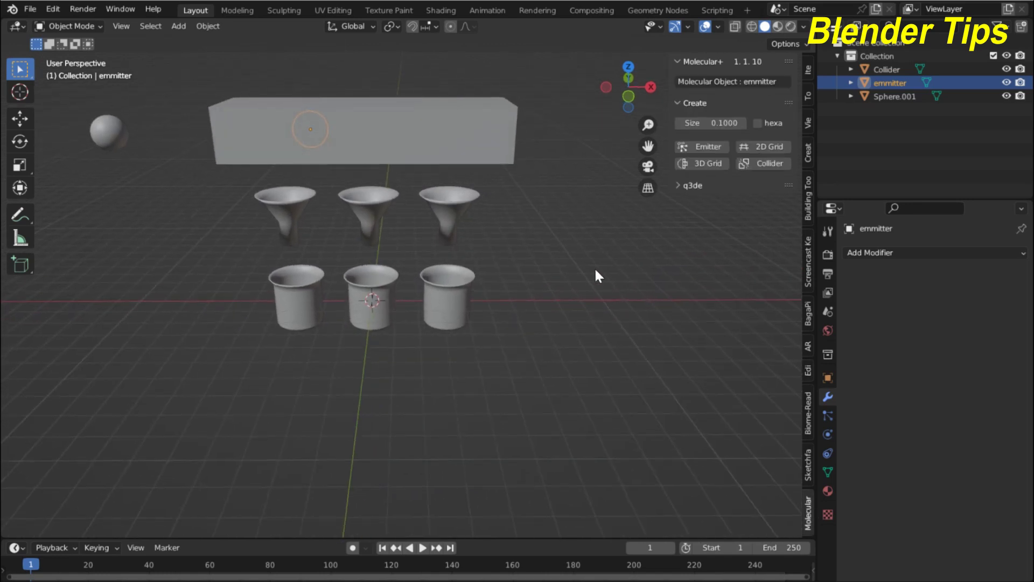
Make emmitter a Molecular+ emitter and set its simulation steps to 0
{"action": "left_click", "coordinate": [710, 148]}
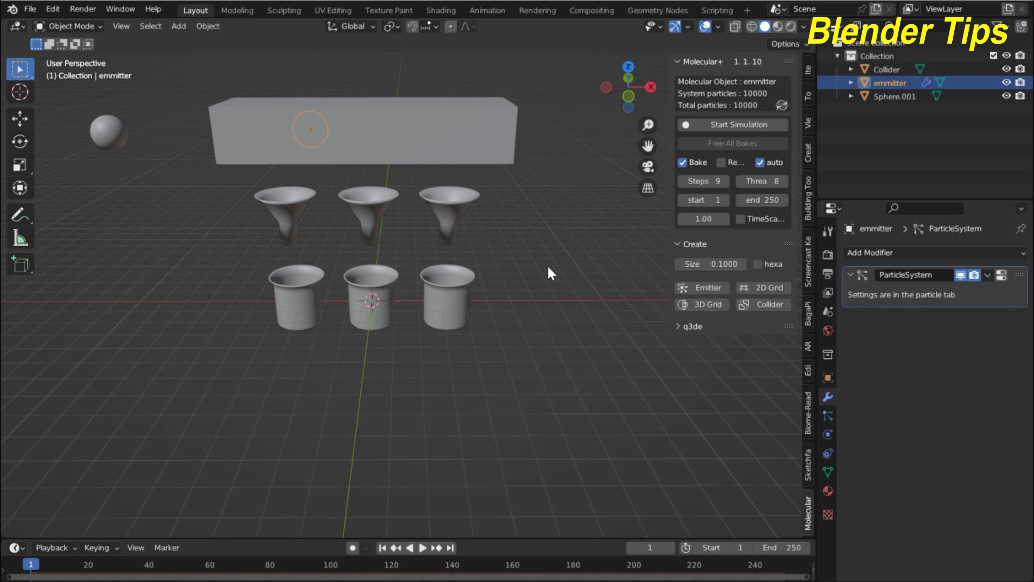
{"action": "left_click", "coordinate": [704, 185]}
{"action": "type", "text": "0"}
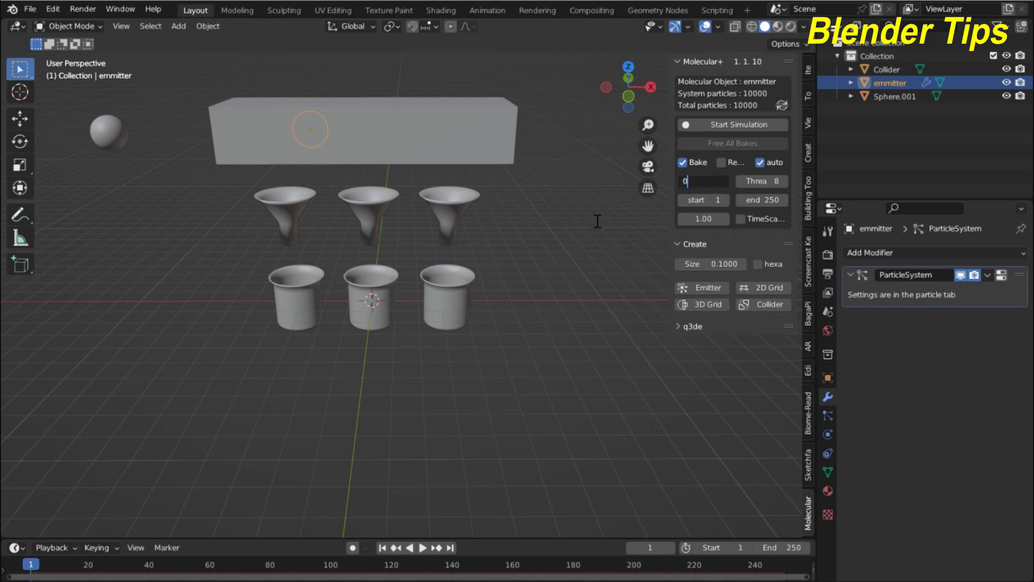
{"action": "key", "text": "Return"}
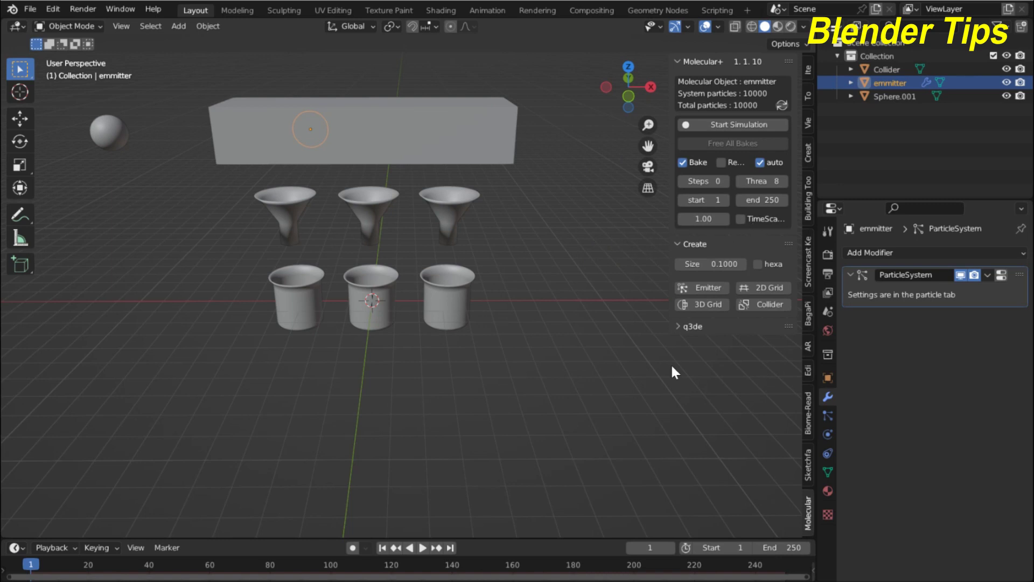
Set the Molecular+ simulation end frame to 1000
{"action": "middle_click_drag", "start_coordinate": [674, 371], "coordinate": [614, 364]}
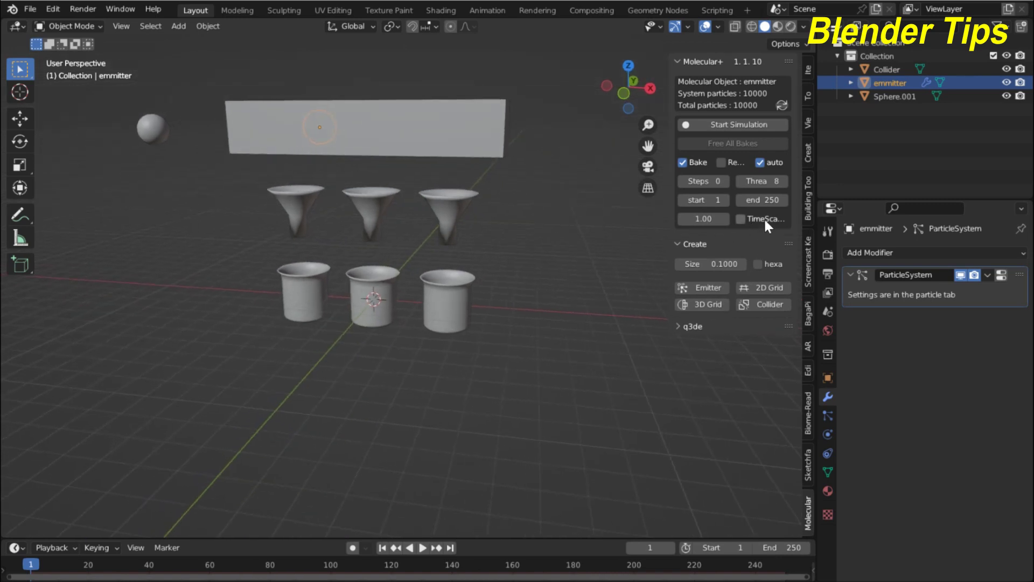
{"action": "middle_click_drag", "start_coordinate": [737, 415], "coordinate": [754, 398]}
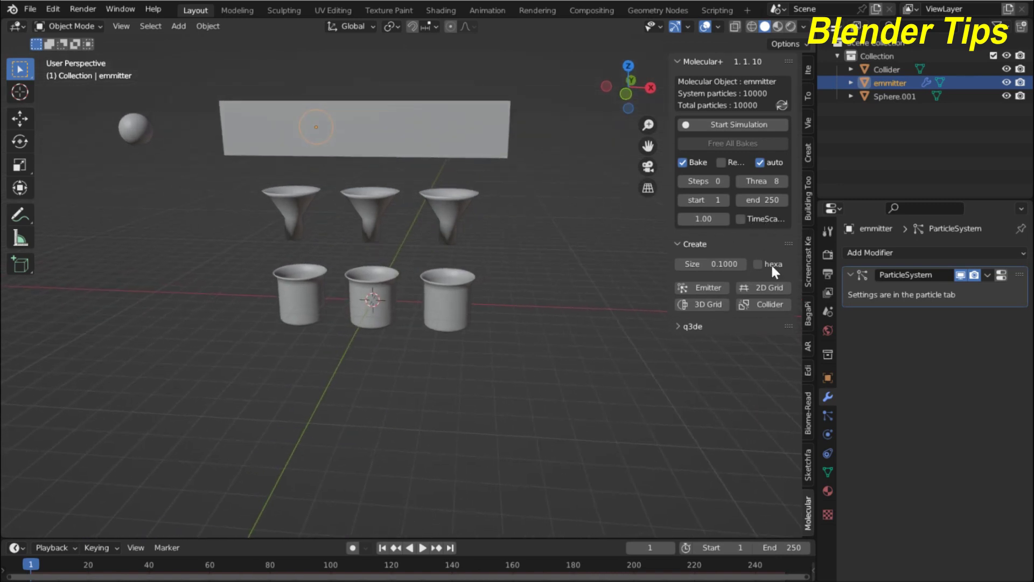
{"action": "left_click", "coordinate": [765, 204]}
{"action": "type", "text": "1000"}
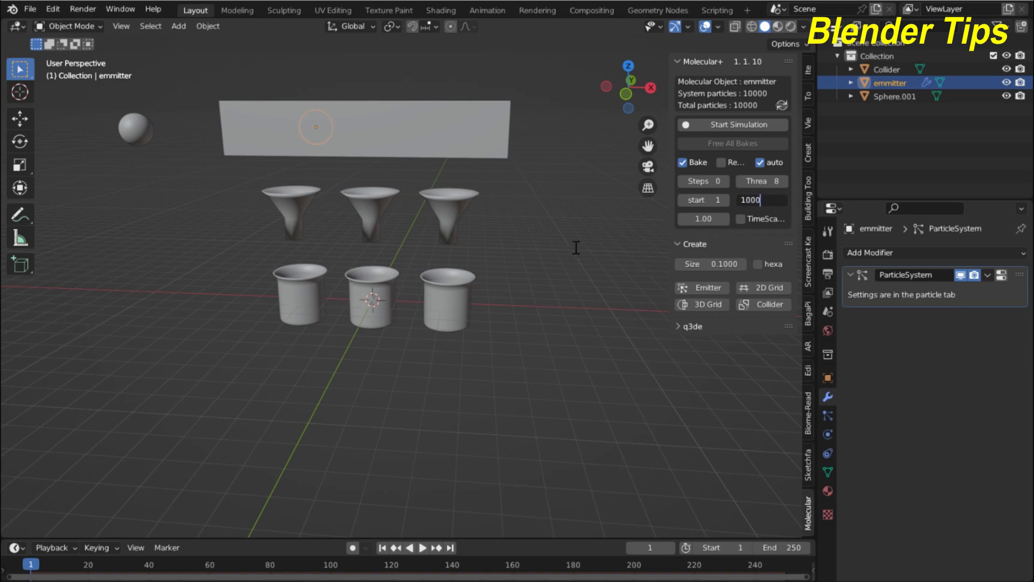
{"action": "key", "text": "Return"}
{"action": "middle_click_drag", "start_coordinate": [563, 277], "coordinate": [581, 289]}
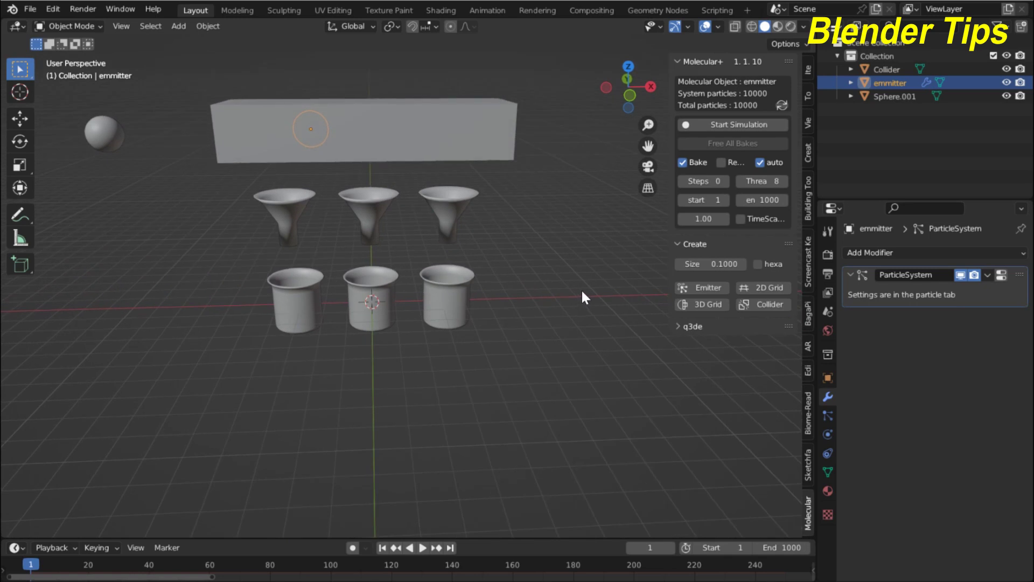
{"action": "scroll", "coordinate": [478, 222], "scroll_direction": "down", "scroll_amount": 2}
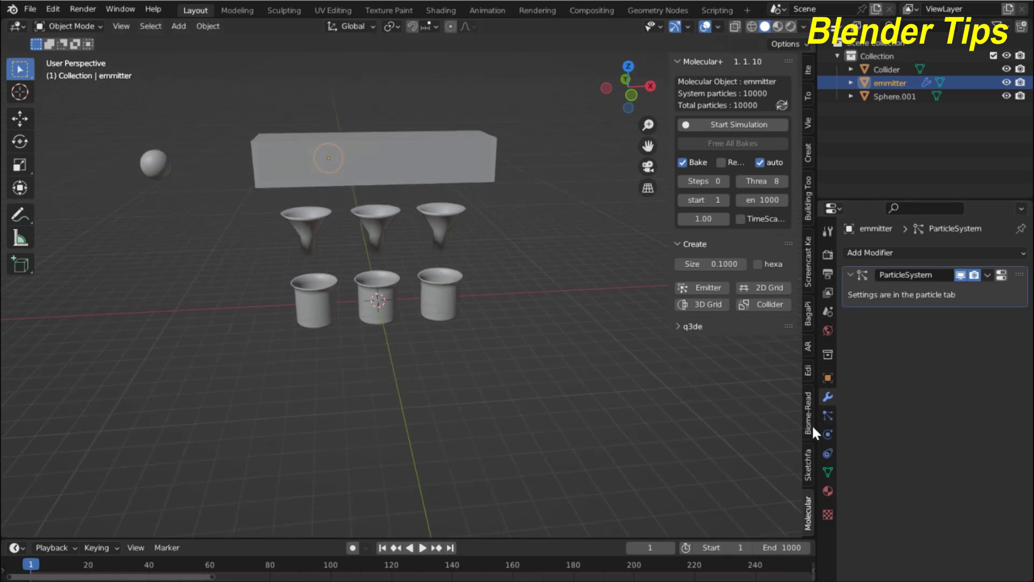
Widen the particle settings area and set the emission end frame to 800
{"action": "left_click", "coordinate": [828, 416]}
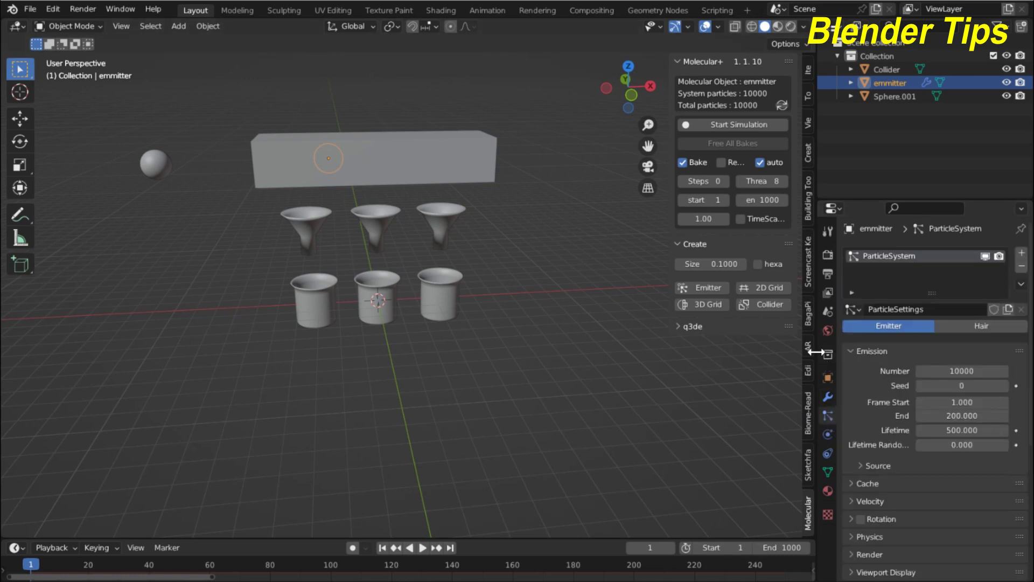
{"action": "left_click_drag", "start_coordinate": [816, 351], "coordinate": [742, 344]}
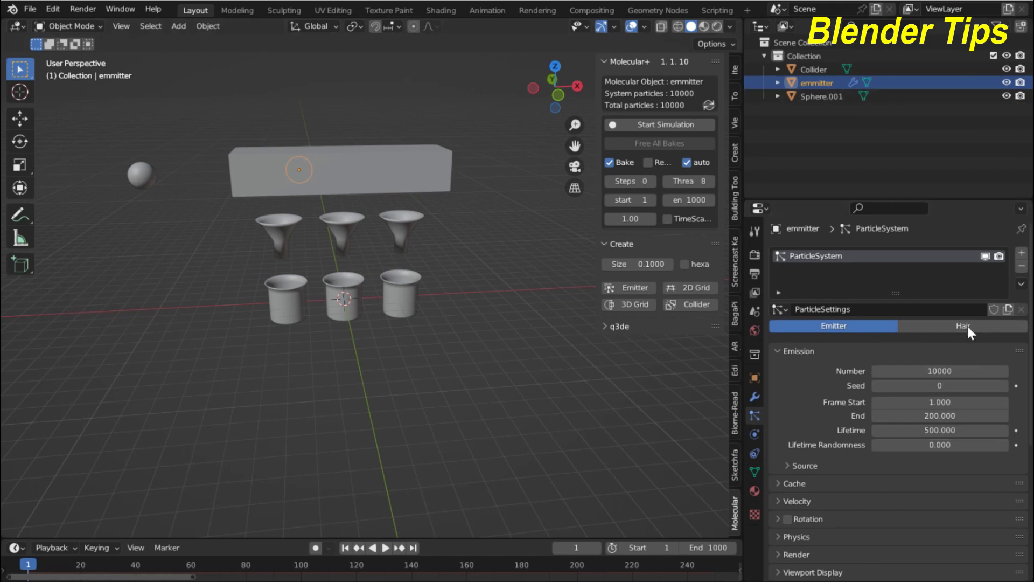
{"action": "scroll", "coordinate": [857, 443], "scroll_direction": "down", "scroll_amount": 1}
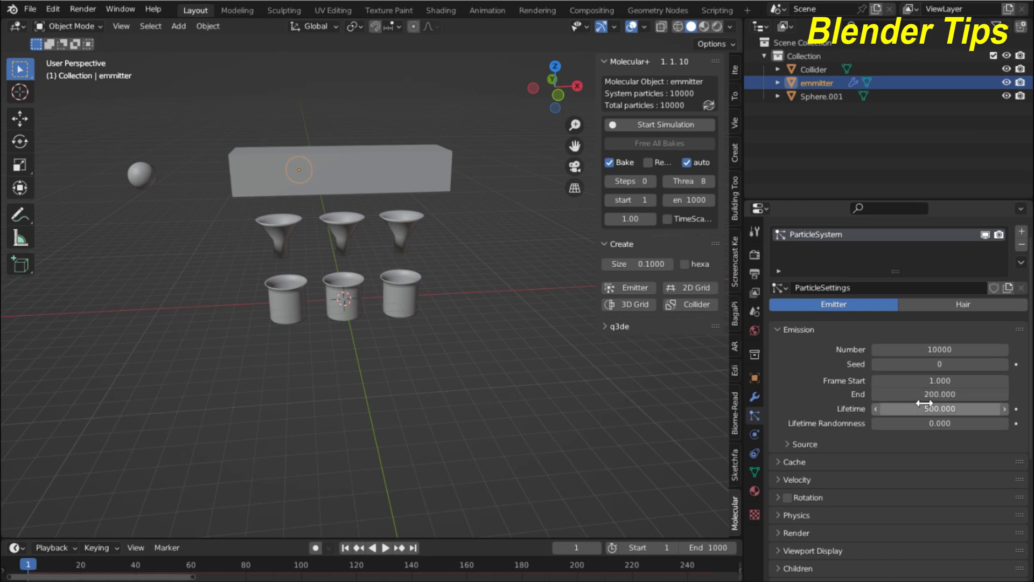
{"action": "left_click", "coordinate": [925, 397]}
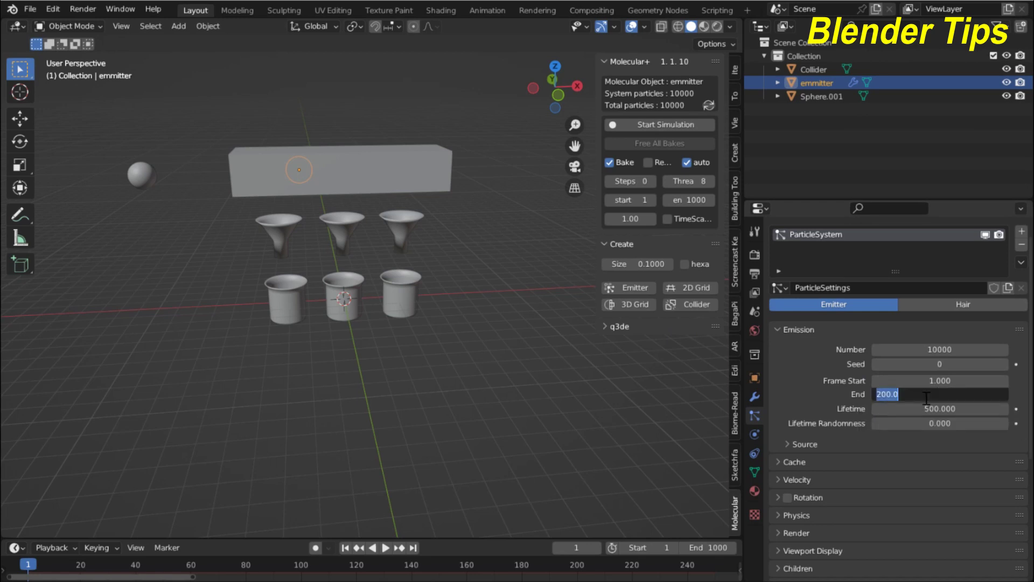
{"action": "type", "text": "800"}
{"action": "key", "text": "Return"}
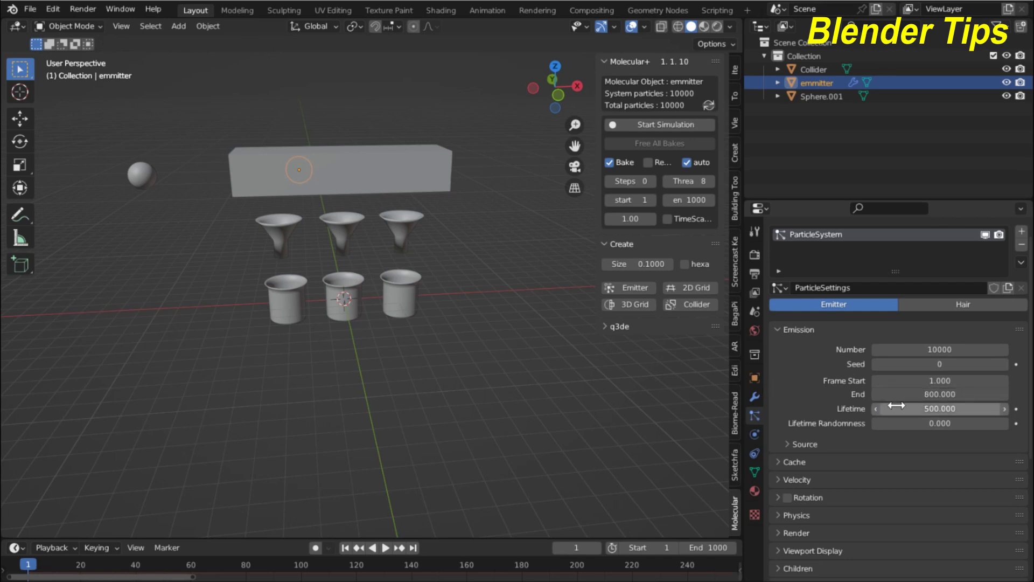
Raise the particle lifetime to 1000 and widen the properties area further
{"action": "left_click", "coordinate": [910, 410]}
{"action": "type", "text": "10"}
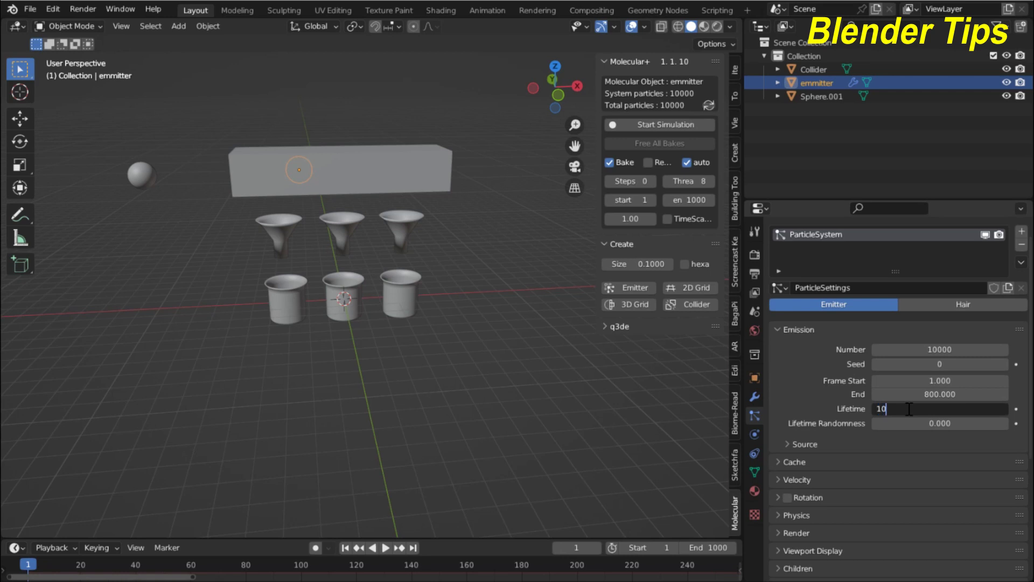
{"action": "type", "text": "00"}
{"action": "key", "text": "Return"}
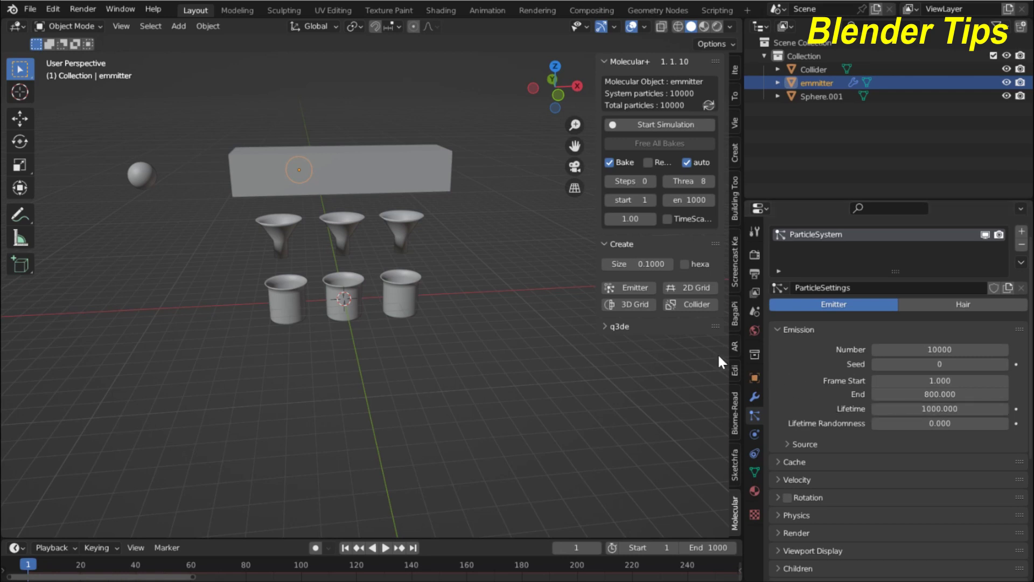
{"action": "scroll", "coordinate": [430, 369], "scroll_direction": "up", "scroll_amount": 1}
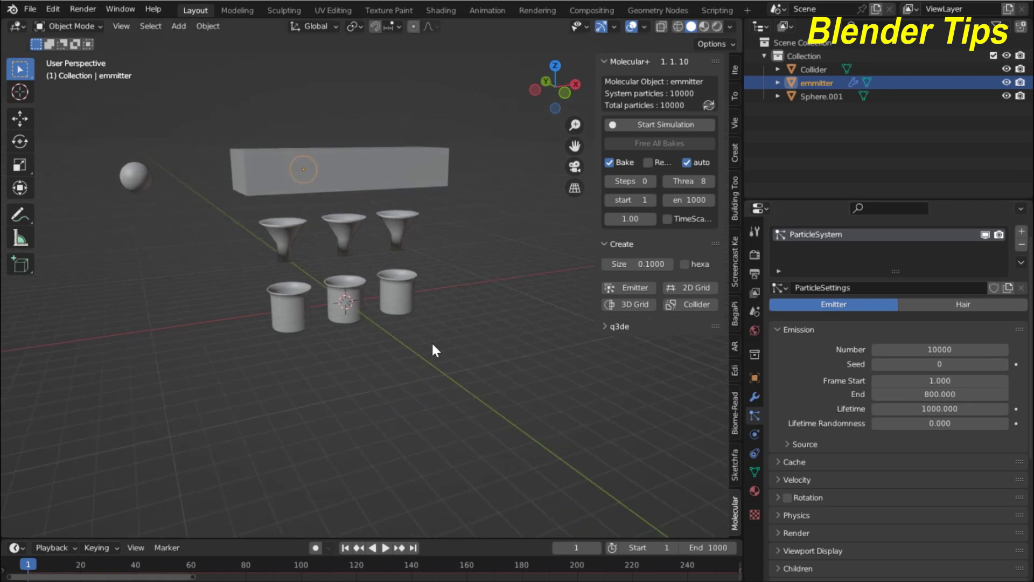
{"action": "scroll", "coordinate": [426, 328], "scroll_direction": "up", "scroll_amount": 2}
{"action": "scroll", "coordinate": [388, 310], "scroll_direction": "up", "scroll_amount": 1}
{"action": "scroll", "coordinate": [376, 307], "scroll_direction": "down", "scroll_amount": 3}
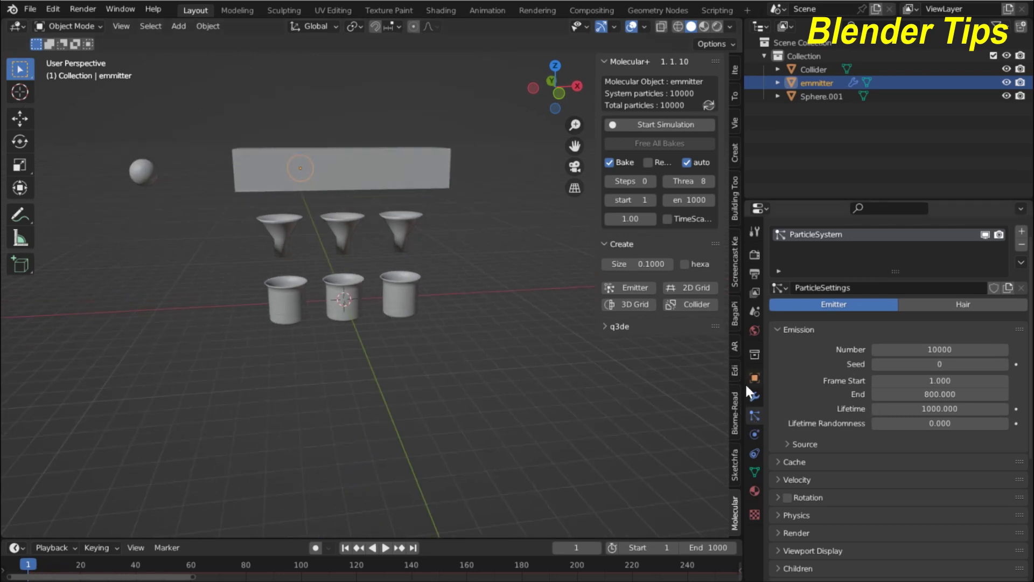
{"action": "left_click_drag", "start_coordinate": [745, 383], "coordinate": [728, 383]}
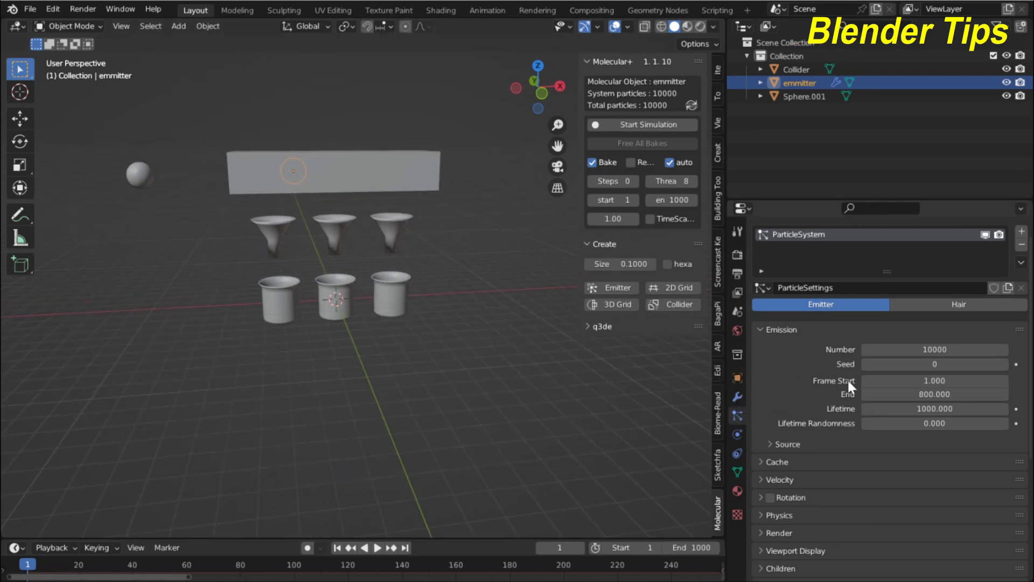
Render the particles as Object instances of Sphere.001
{"action": "scroll", "coordinate": [848, 378], "scroll_direction": "down", "scroll_amount": 5}
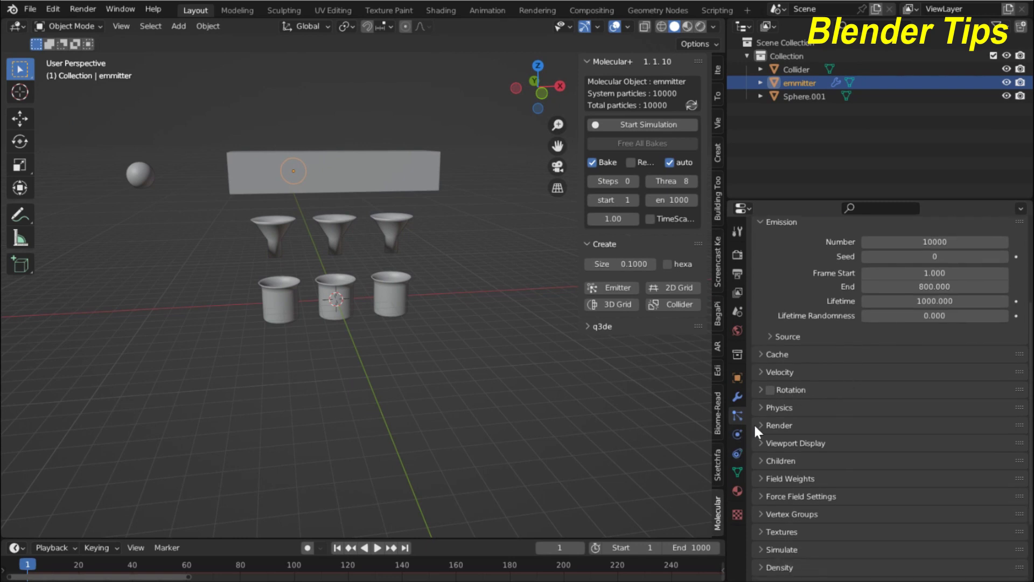
{"action": "left_click", "coordinate": [760, 420]}
{"action": "scroll", "coordinate": [849, 380], "scroll_direction": "down", "scroll_amount": 3}
{"action": "left_click", "coordinate": [896, 380]}
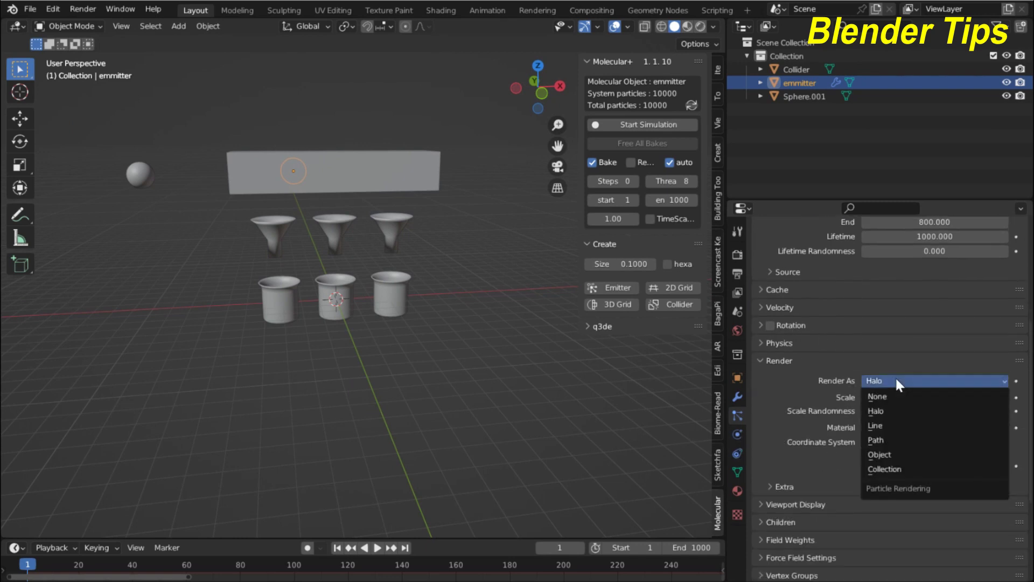
{"action": "left_click", "coordinate": [897, 453]}
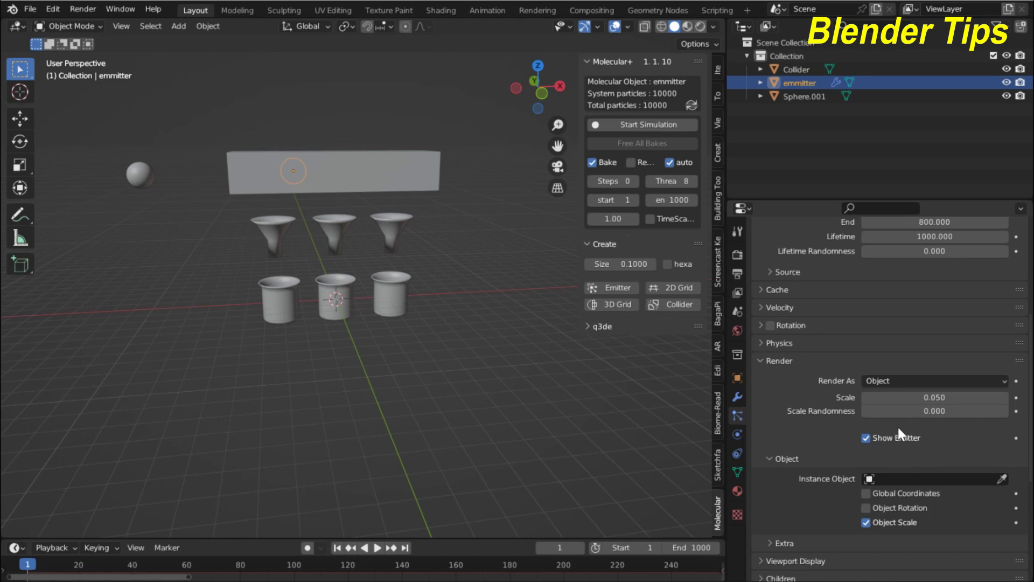
{"action": "left_click", "coordinate": [1002, 478]}
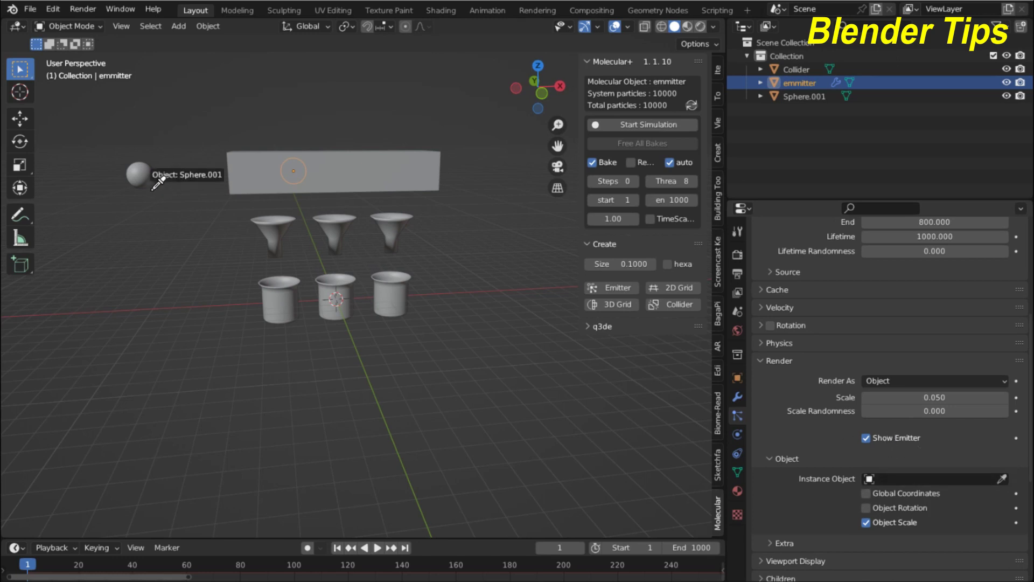
{"action": "left_click", "coordinate": [148, 174]}
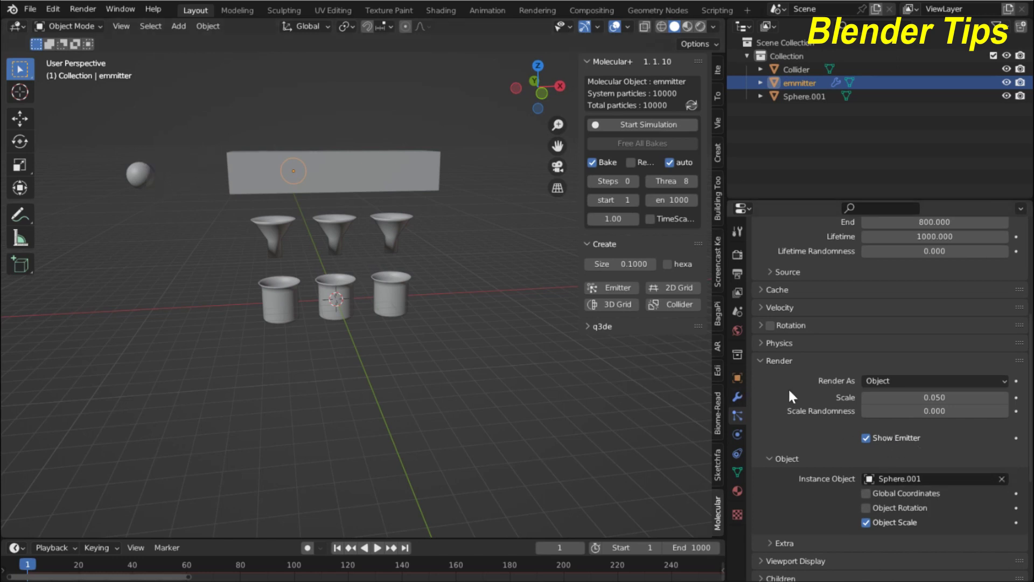
Enable particle Rotation and scroll down to the Molecular Collision settings
{"action": "scroll", "coordinate": [808, 356], "scroll_direction": "up", "scroll_amount": 1}
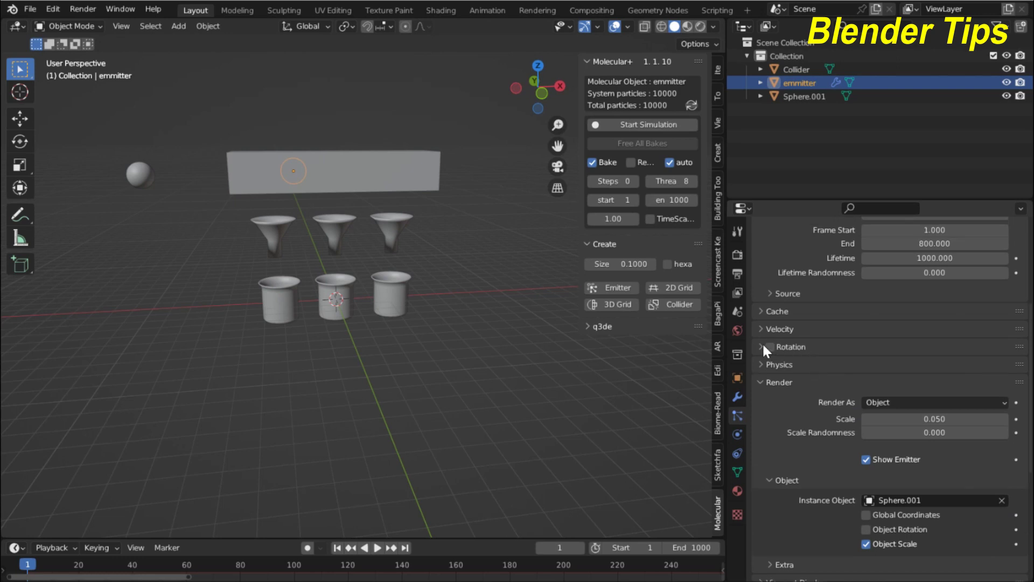
{"action": "left_click", "coordinate": [762, 345]}
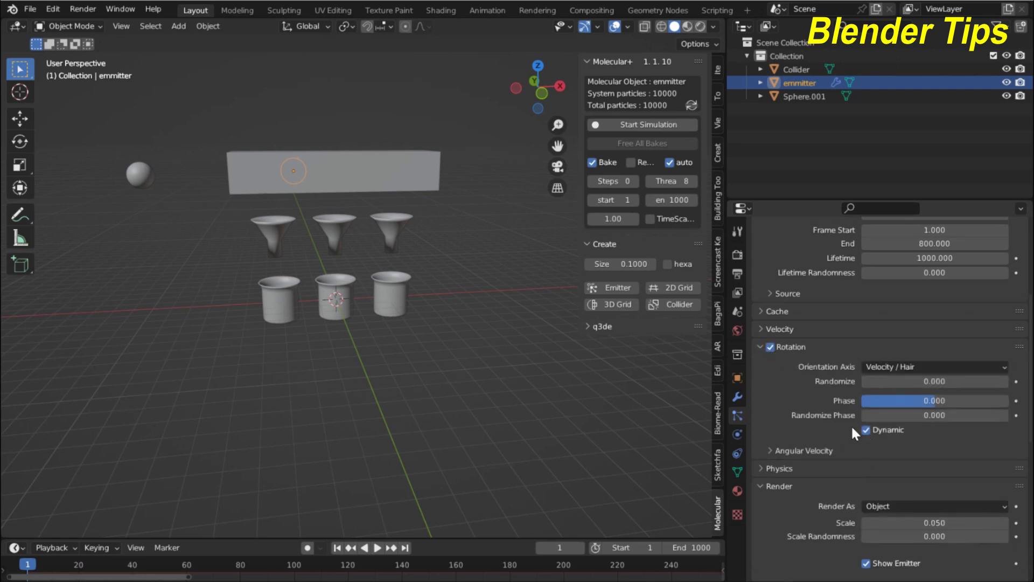
{"action": "scroll", "coordinate": [852, 428], "scroll_direction": "down", "scroll_amount": 4}
{"action": "scroll", "coordinate": [856, 412], "scroll_direction": "down", "scroll_amount": 2}
{"action": "scroll", "coordinate": [855, 405], "scroll_direction": "down", "scroll_amount": 1}
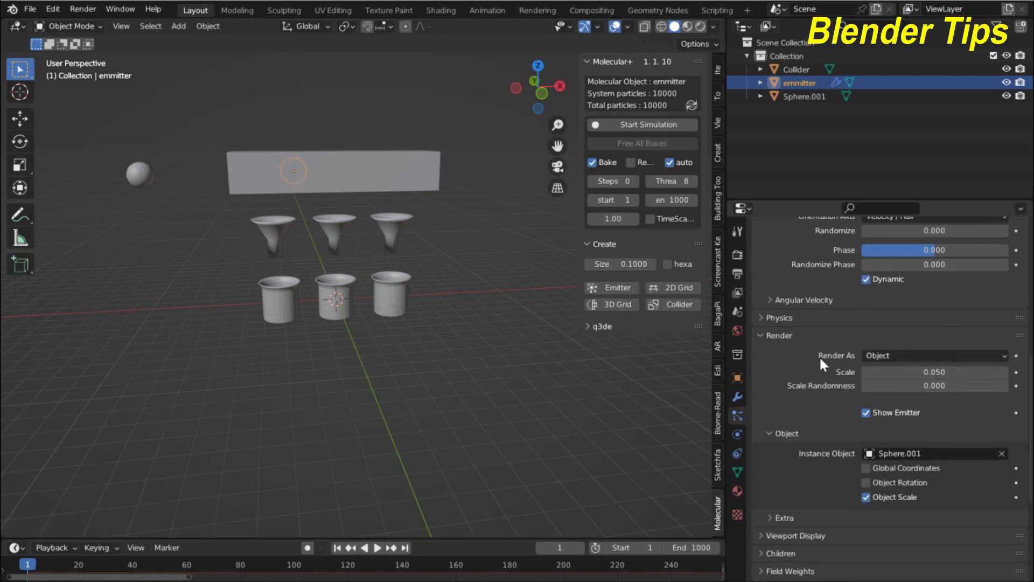
{"action": "scroll", "coordinate": [839, 368], "scroll_direction": "down", "scroll_amount": 3}
{"action": "scroll", "coordinate": [838, 368], "scroll_direction": "down", "scroll_amount": 2}
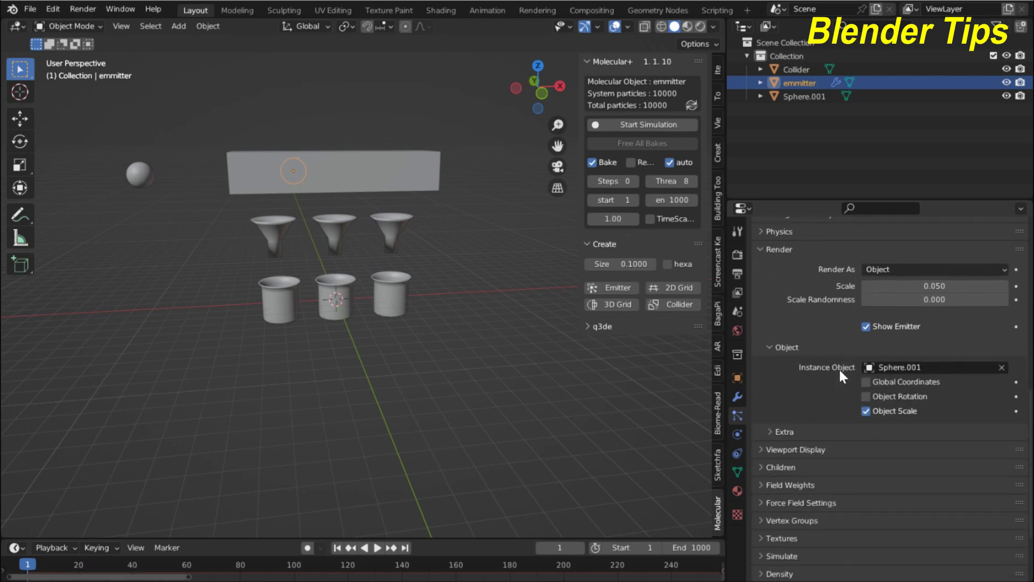
{"action": "scroll", "coordinate": [839, 370], "scroll_direction": "down", "scroll_amount": 1}
{"action": "scroll", "coordinate": [839, 371], "scroll_direction": "down", "scroll_amount": 1}
{"action": "scroll", "coordinate": [840, 370], "scroll_direction": "down", "scroll_amount": 1}
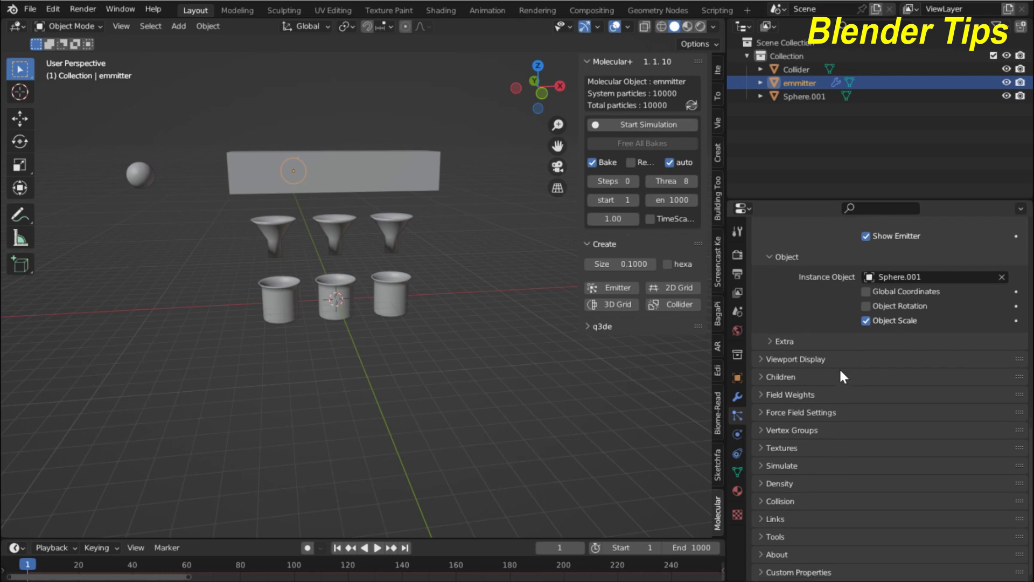
{"action": "scroll", "coordinate": [839, 368], "scroll_direction": "up", "scroll_amount": 1}
{"action": "scroll", "coordinate": [839, 368], "scroll_direction": "up", "scroll_amount": 4}
{"action": "scroll", "coordinate": [839, 367], "scroll_direction": "down", "scroll_amount": 2}
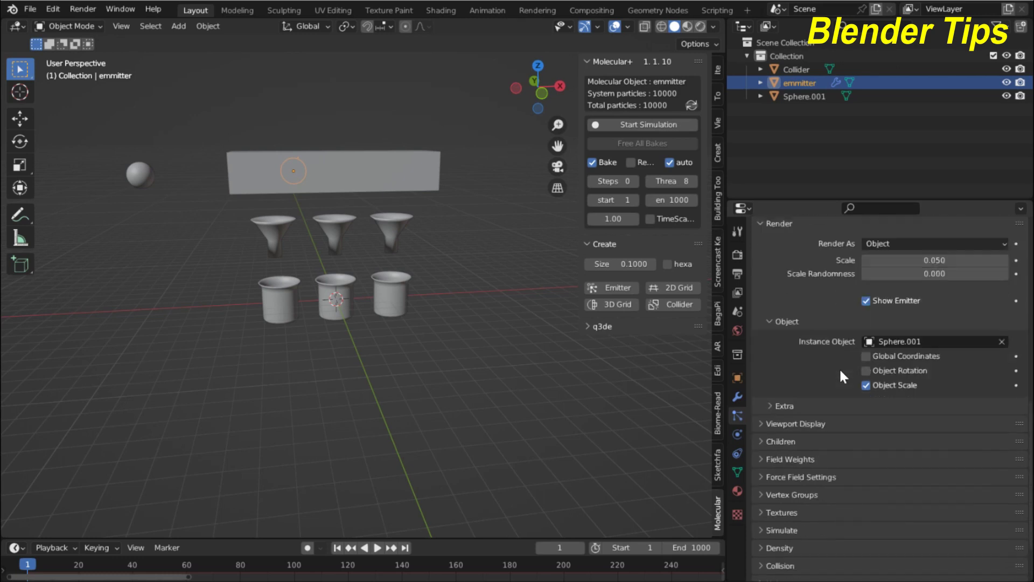
{"action": "scroll", "coordinate": [840, 368], "scroll_direction": "down", "scroll_amount": 3}
Set the emmitter's Molecular collision damping to 0.300 and friction to about 0.099, then select Collider
{"action": "left_click", "coordinate": [760, 499]}
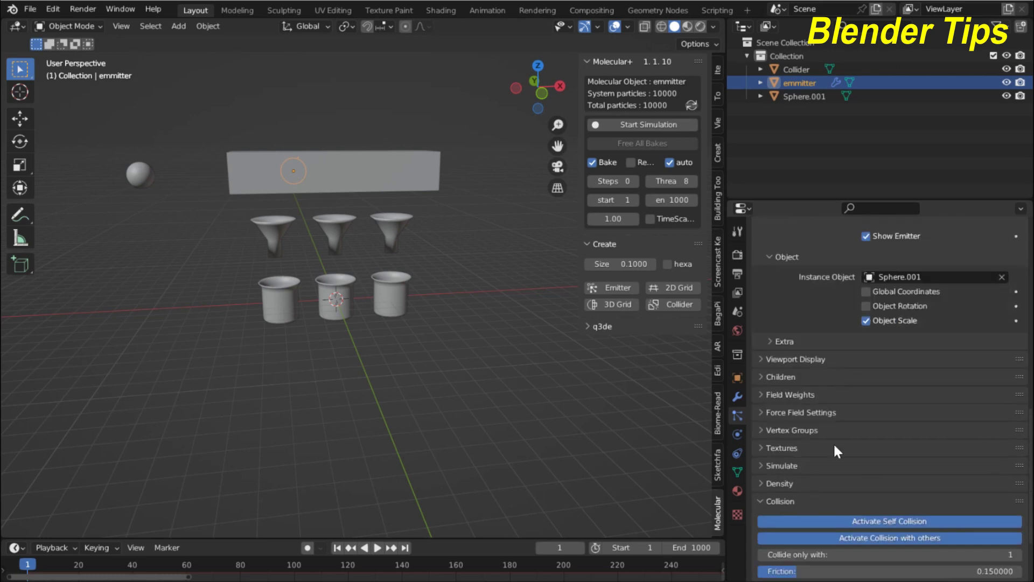
{"action": "scroll", "coordinate": [841, 431], "scroll_direction": "down", "scroll_amount": 4}
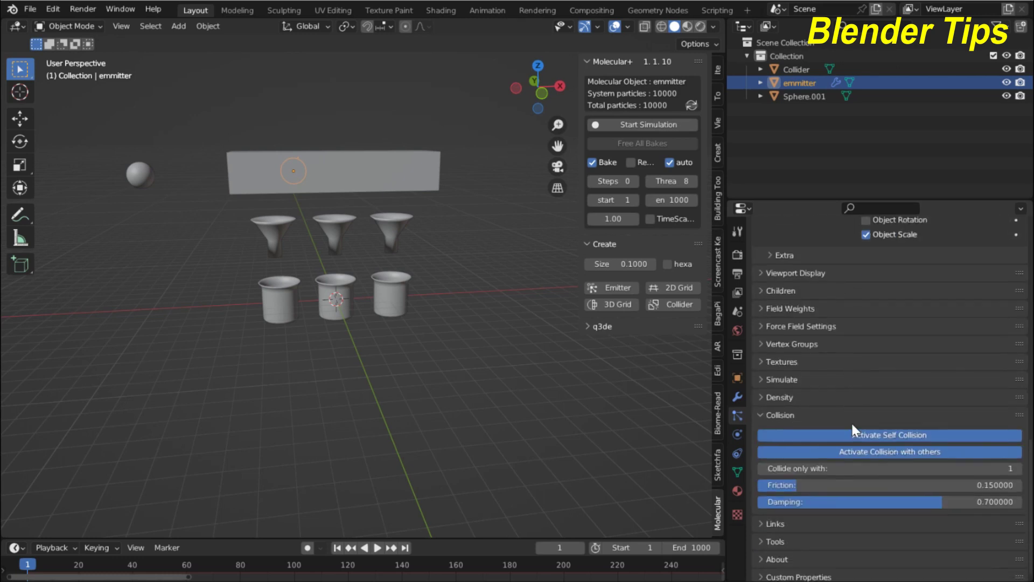
{"action": "left_click", "coordinate": [915, 497]}
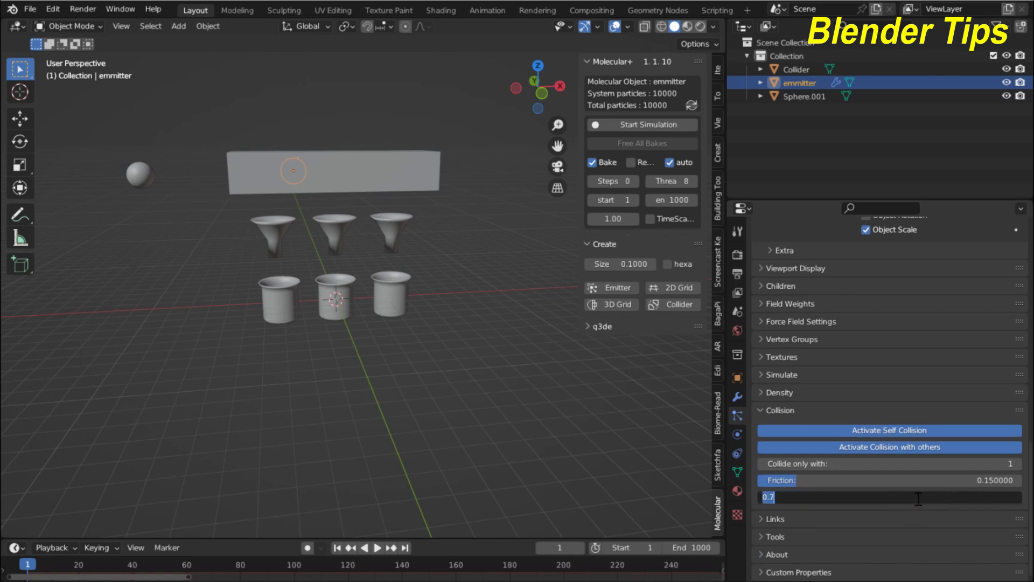
{"action": "type", "text": ".300"}
{"action": "key", "text": "Return"}
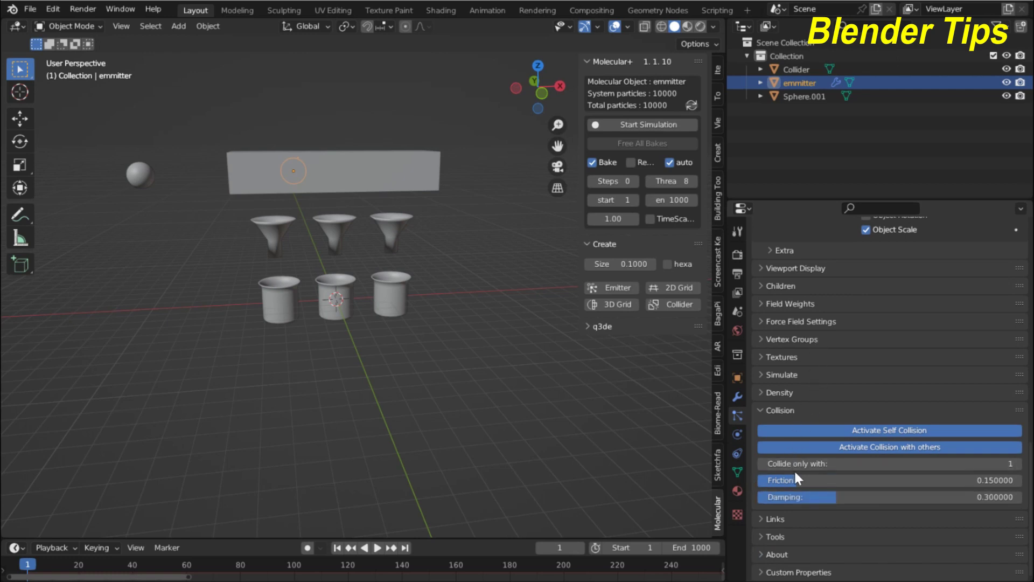
{"action": "left_click_drag", "start_coordinate": [793, 477], "coordinate": [779, 478]}
{"action": "mouse_move", "coordinate": [399, 259]}
{"action": "middle_mouse_down"}
{"action": "mouse_move", "coordinate": [425, 260]}
{"action": "mouse_move", "coordinate": [391, 189]}
{"action": "middle_mouse_up"}
{"action": "left_click", "coordinate": [386, 187]}
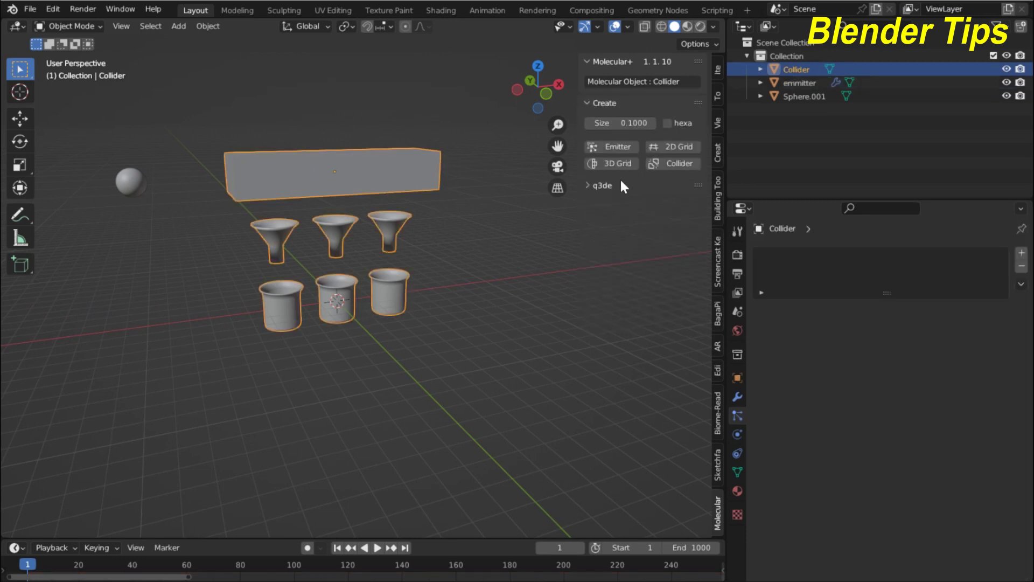
Make Collider a Molecular+ collider with damping 0.3 and friction 0.208
{"action": "left_click", "coordinate": [670, 163]}
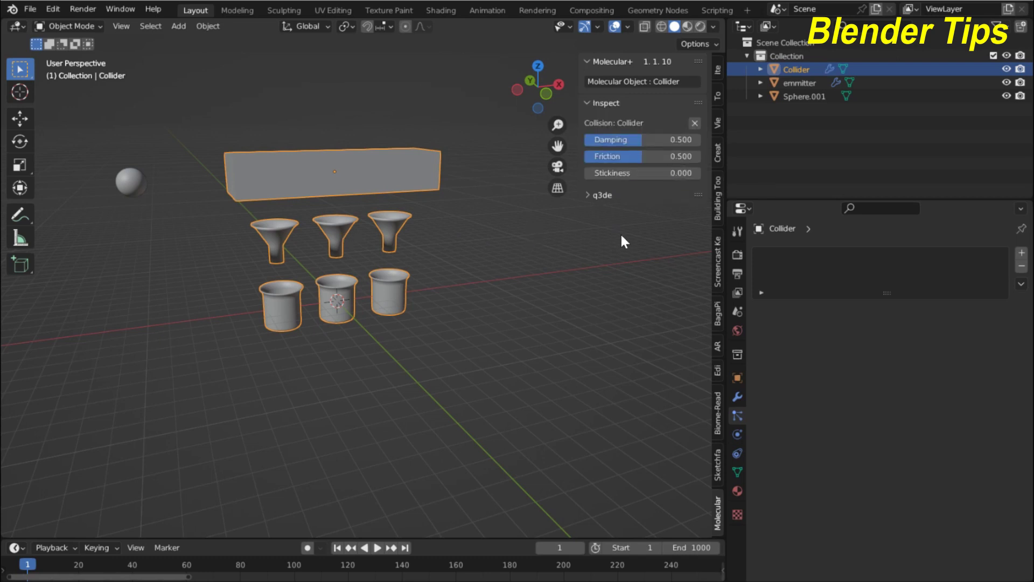
{"action": "middle_click_drag", "start_coordinate": [620, 231], "coordinate": [609, 234]}
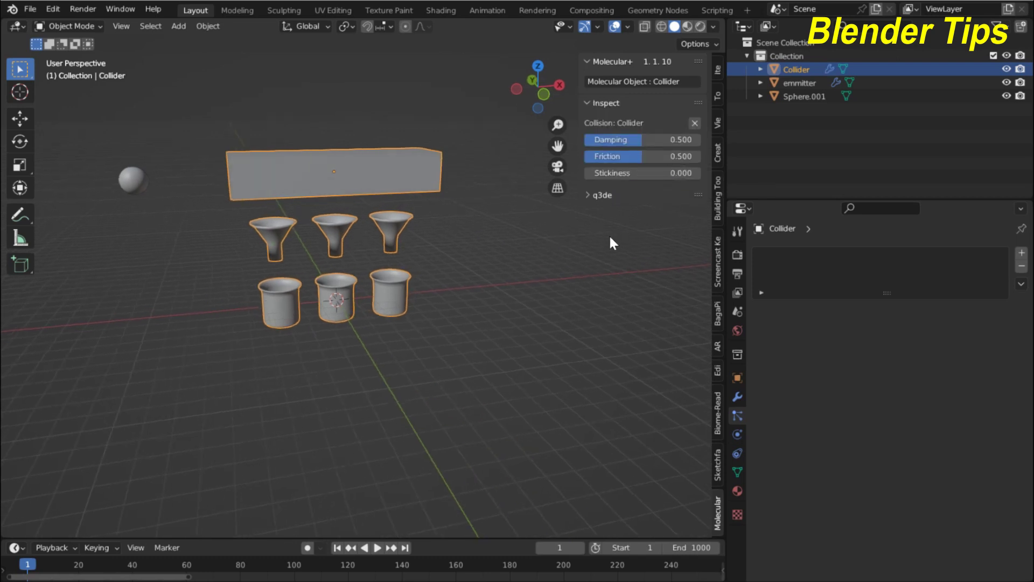
{"action": "left_click", "coordinate": [646, 140]}
{"action": "type", "text": "0.3"}
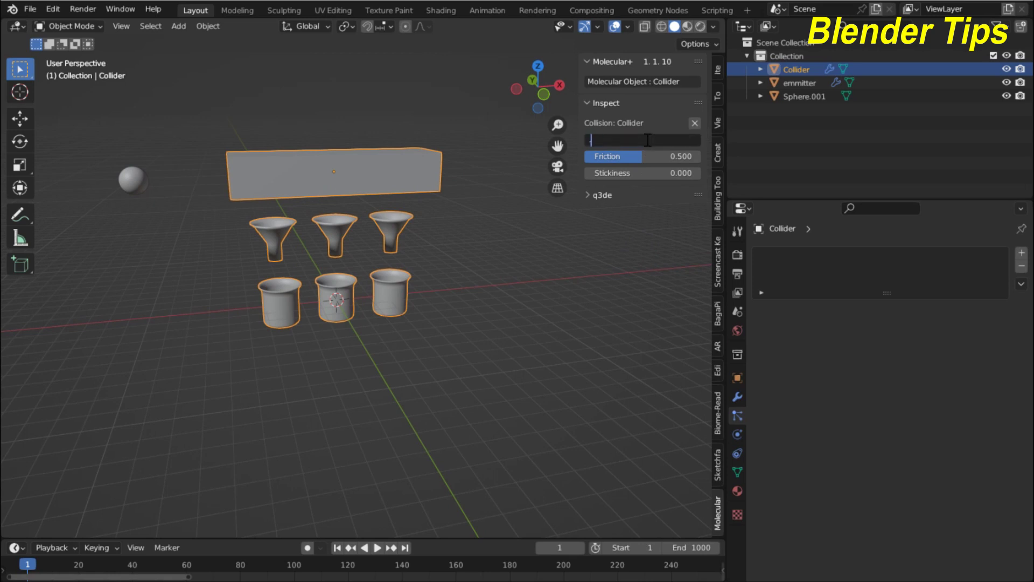
{"action": "key", "text": "Return"}
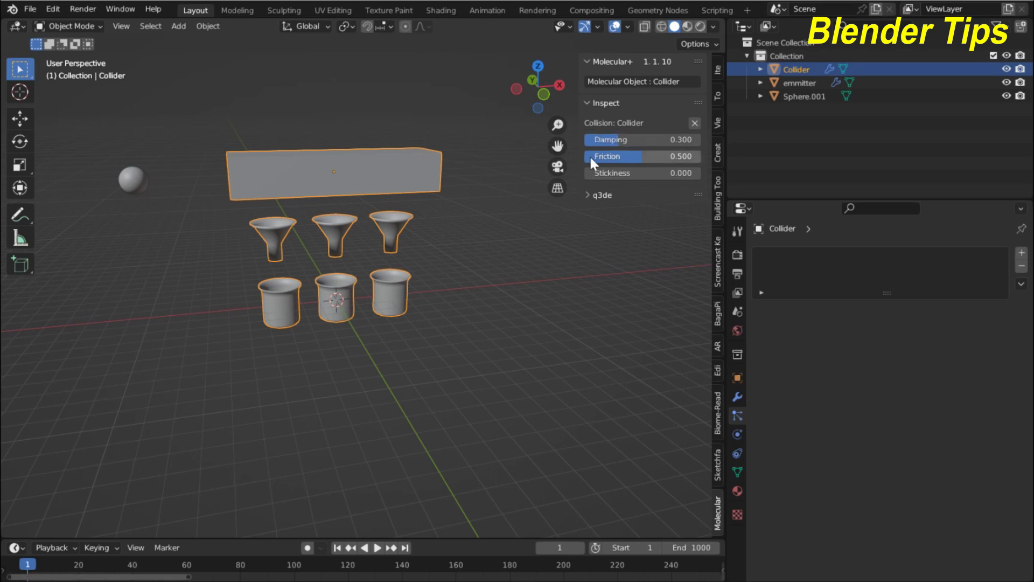
{"action": "left_click_drag", "start_coordinate": [632, 155], "coordinate": [599, 155]}
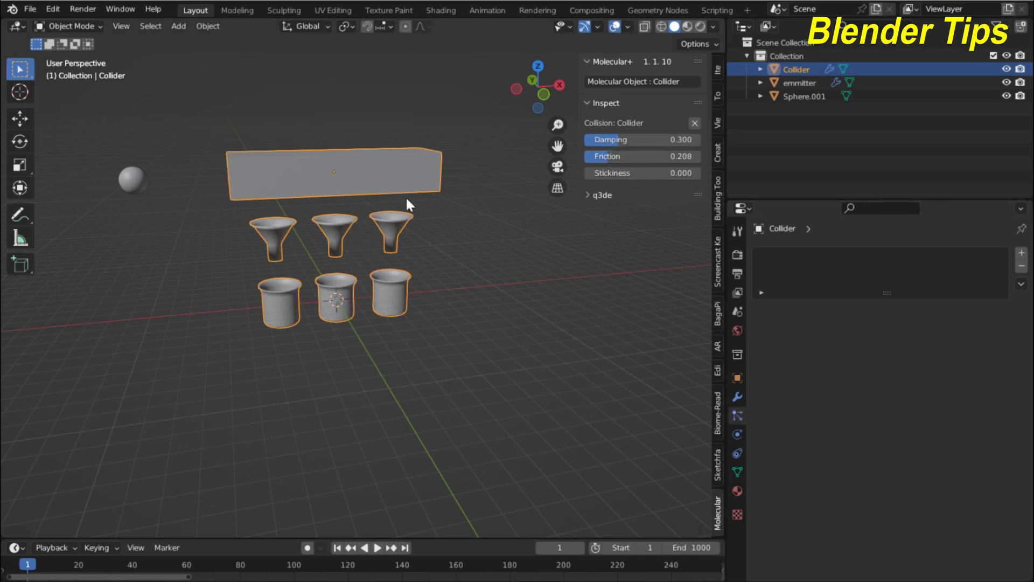
Reselect the emmitter object in the Outliner
{"action": "left_click", "coordinate": [801, 82]}
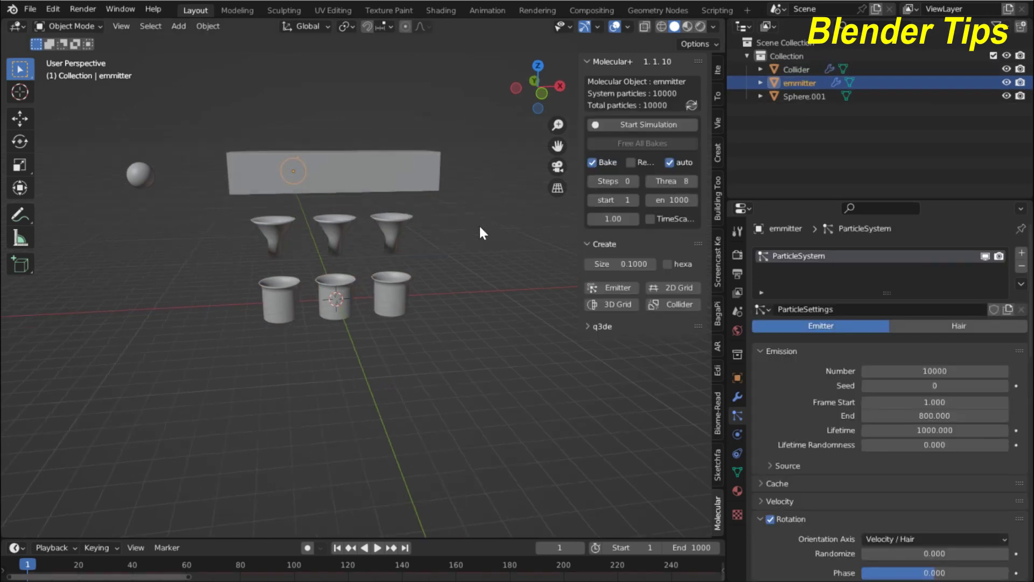
{"action": "scroll", "coordinate": [479, 232], "scroll_direction": "up", "scroll_amount": 2}
{"action": "scroll", "coordinate": [493, 231], "scroll_direction": "up", "scroll_amount": 2}
{"action": "scroll", "coordinate": [483, 233], "scroll_direction": "up", "scroll_amount": 1}
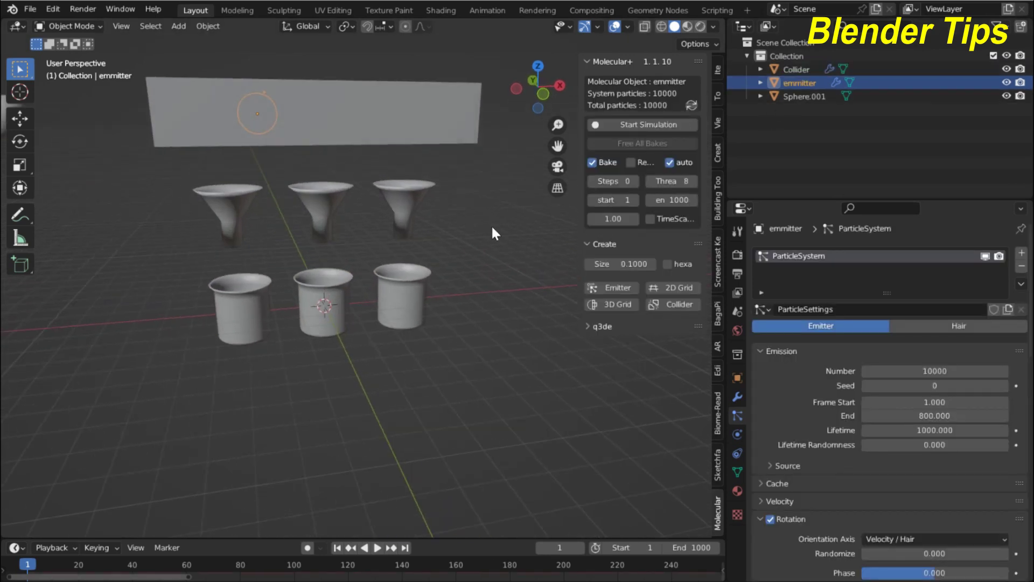
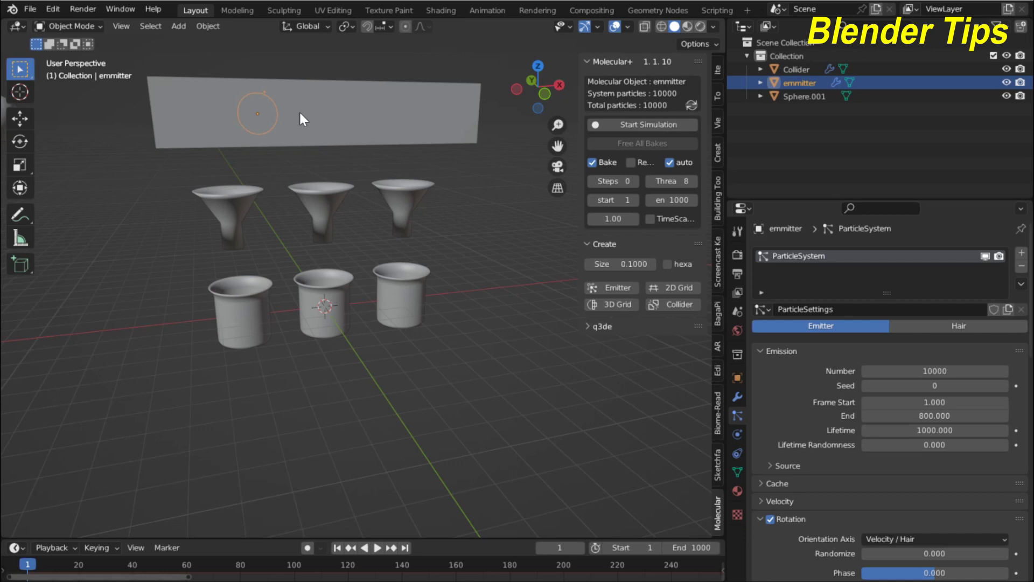
Orbit and zoom the view to inspect the emitter's underside and holes
{"action": "mouse_move", "coordinate": [287, 171]}
{"action": "middle_mouse_down"}
{"action": "mouse_move", "coordinate": [278, 125]}
{"action": "mouse_move", "coordinate": [247, 154]}
{"action": "mouse_move", "coordinate": [204, 167]}
{"action": "mouse_move", "coordinate": [202, 158]}
{"action": "middle_mouse_up"}
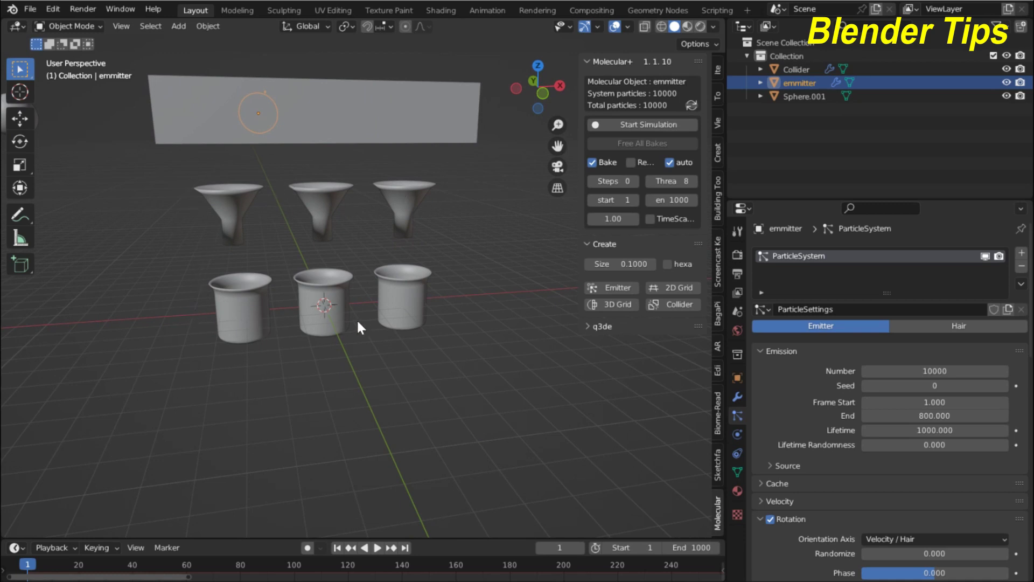
{"action": "middle_click_drag", "start_coordinate": [362, 327], "coordinate": [306, 330]}
{"action": "scroll", "coordinate": [317, 277], "scroll_direction": "up", "scroll_amount": 2}
{"action": "middle_click_drag", "start_coordinate": [317, 276], "coordinate": [365, 254]}
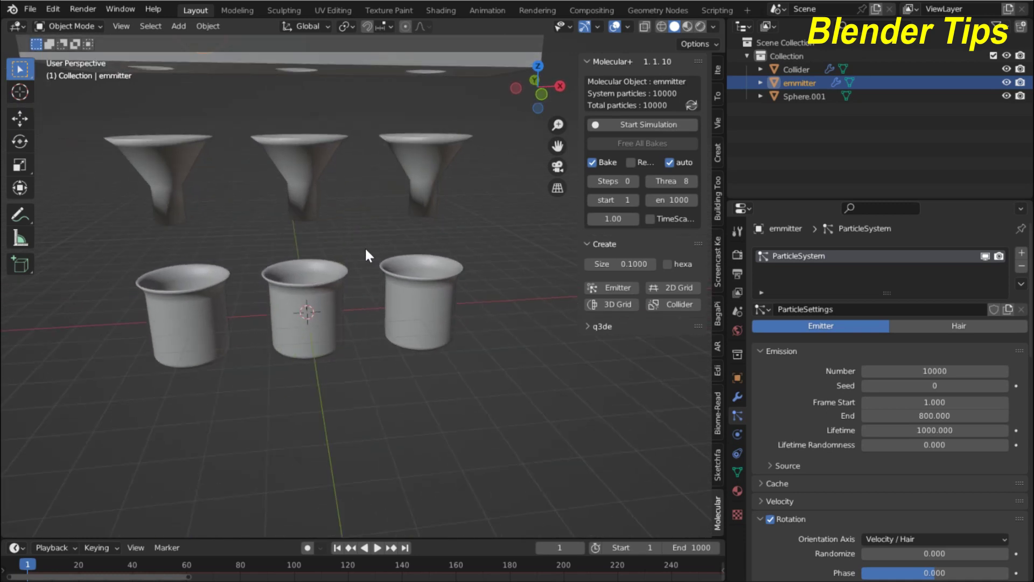
{"action": "scroll", "coordinate": [362, 254], "scroll_direction": "down", "scroll_amount": 3}
{"action": "scroll", "coordinate": [361, 248], "scroll_direction": "up", "scroll_amount": 1}
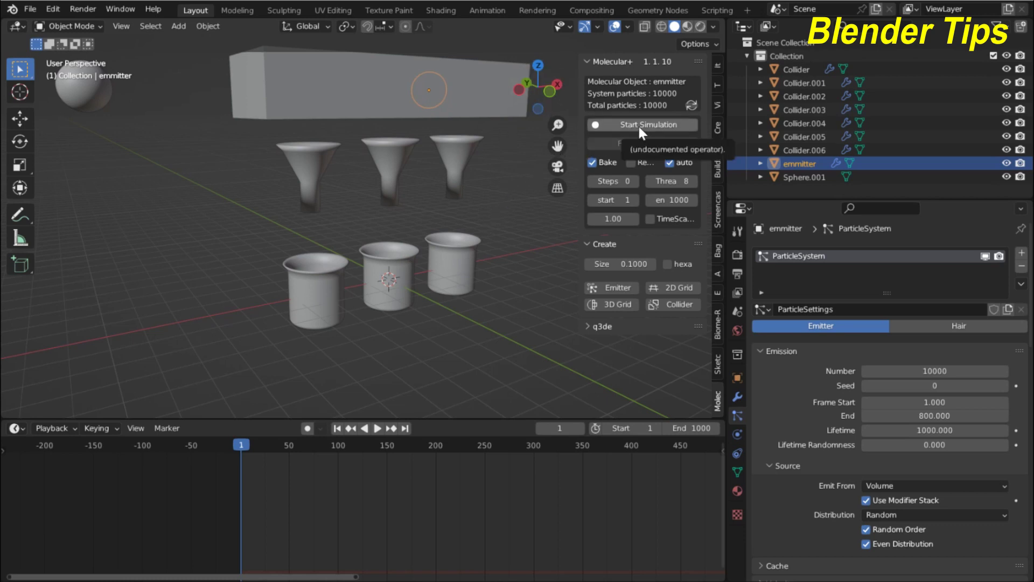
Run the Molecular+ simulation, watch spheres fill the cups, then cancel to keep the bake
{"action": "left_click", "coordinate": [638, 123]}
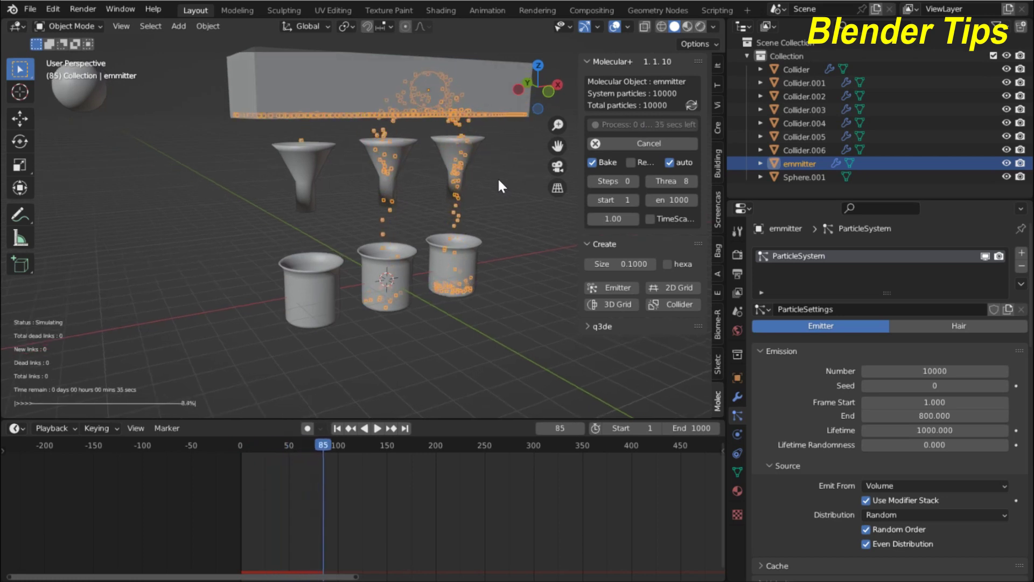
{"action": "middle_click_drag", "start_coordinate": [496, 176], "coordinate": [472, 186], "text": "shift"}
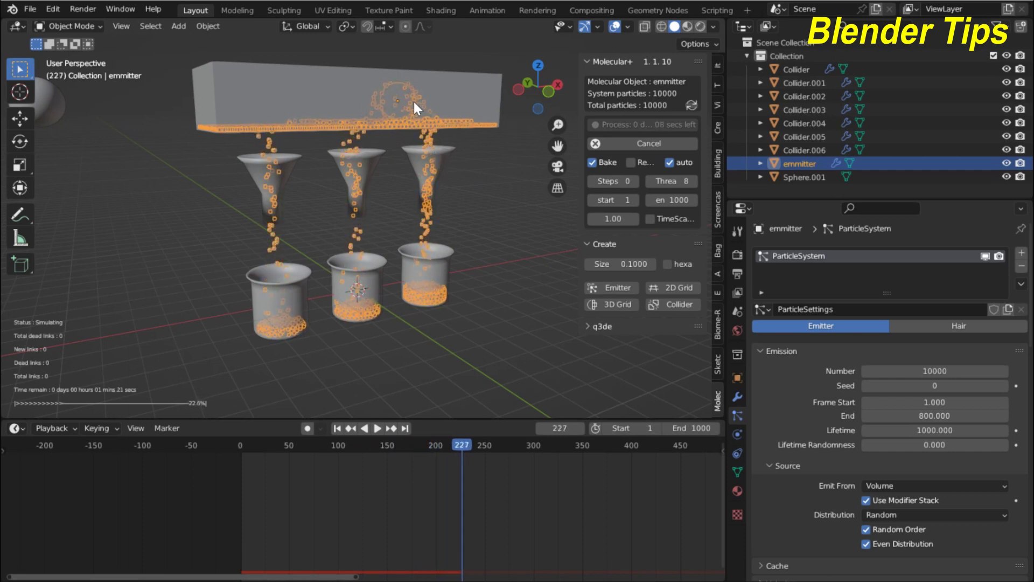
{"action": "mouse_move", "coordinate": [413, 101]}
{"action": "middle_mouse_down"}
{"action": "mouse_move", "coordinate": [417, 86]}
{"action": "mouse_move", "coordinate": [364, 125]}
{"action": "middle_mouse_up"}
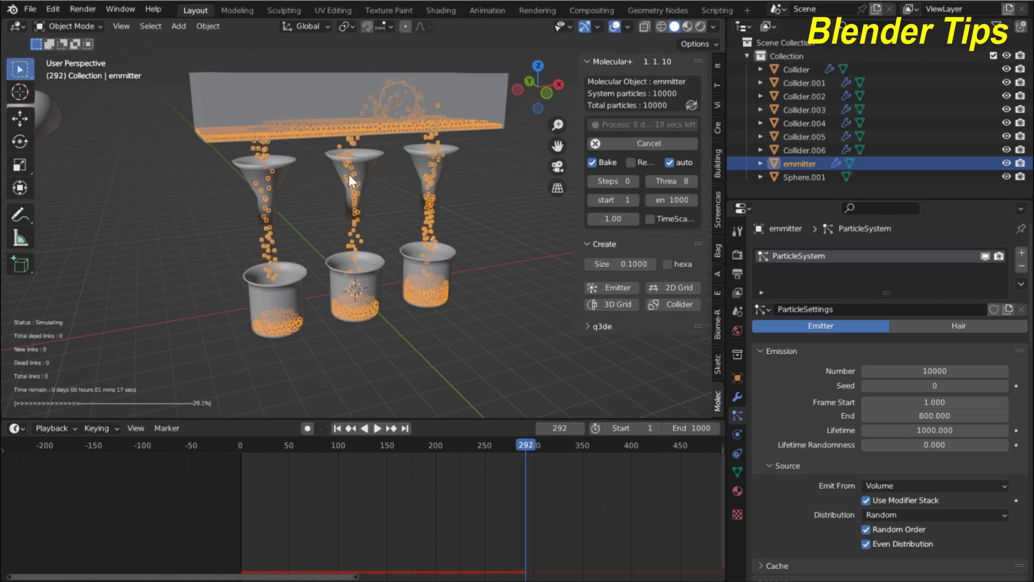
{"action": "mouse_move", "coordinate": [418, 305]}
{"action": "middle_mouse_down"}
{"action": "mouse_move", "coordinate": [444, 312]}
{"action": "mouse_move", "coordinate": [403, 293]}
{"action": "mouse_move", "coordinate": [414, 295]}
{"action": "middle_mouse_up"}
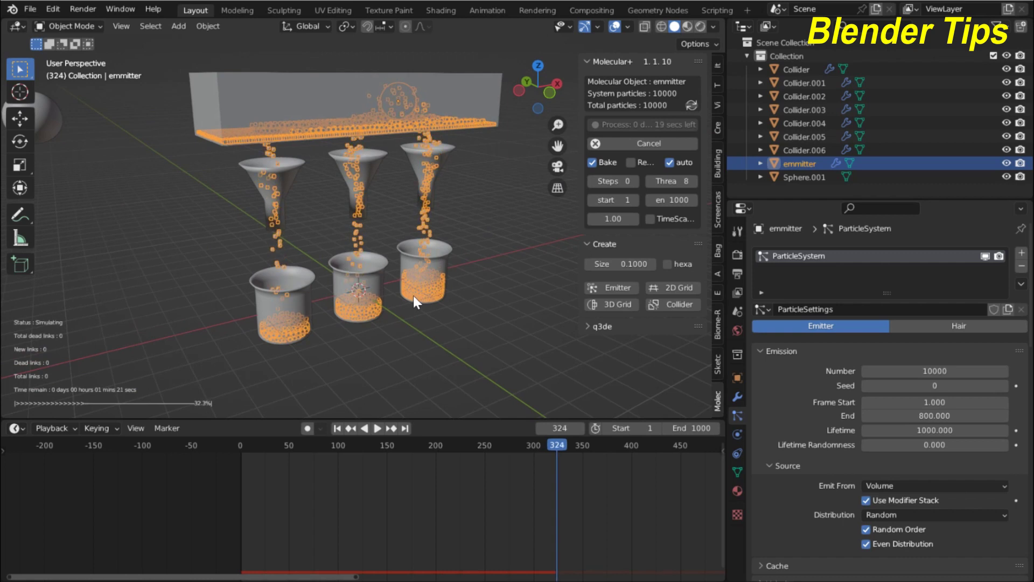
{"action": "left_click", "coordinate": [651, 147]}
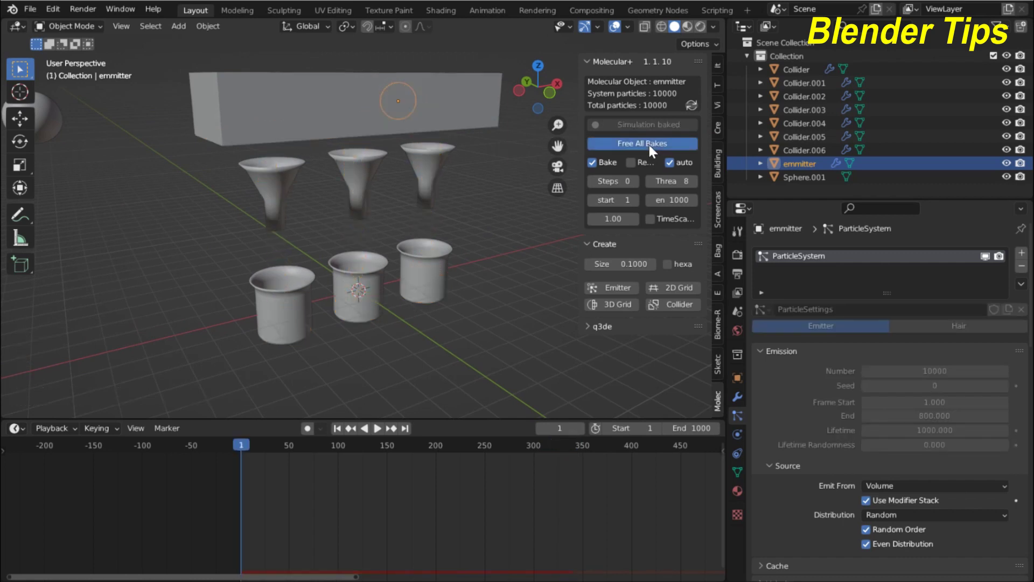
Free all Molecular+ bakes and hide the viewport sidebar
{"action": "left_click", "coordinate": [648, 143]}
{"action": "middle_click_drag", "start_coordinate": [442, 195], "coordinate": [425, 191]}
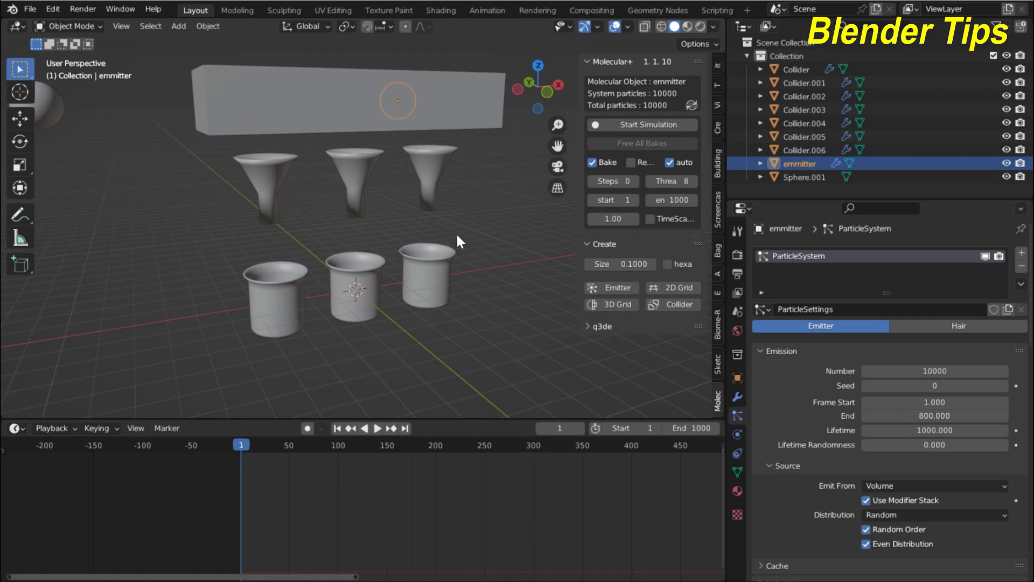
{"action": "key", "text": "n"}
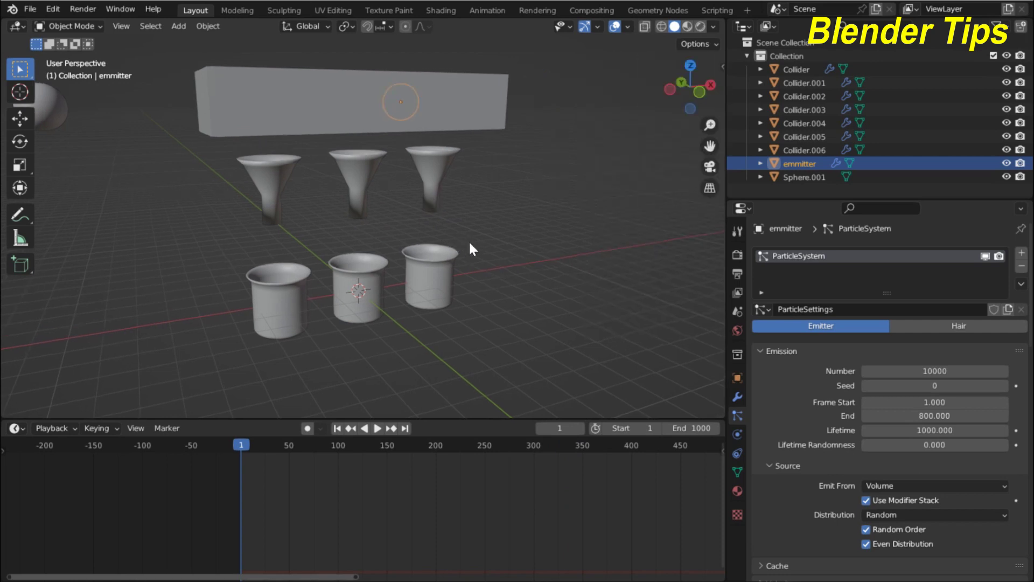
Zoom the scene and switch viewport shading to Material Preview
{"action": "scroll", "coordinate": [469, 240], "scroll_direction": "up", "scroll_amount": 2}
{"action": "scroll", "coordinate": [493, 243], "scroll_direction": "up", "scroll_amount": 1}
{"action": "scroll", "coordinate": [490, 234], "scroll_direction": "up", "scroll_amount": 2}
{"action": "scroll", "coordinate": [494, 244], "scroll_direction": "down", "scroll_amount": 2}
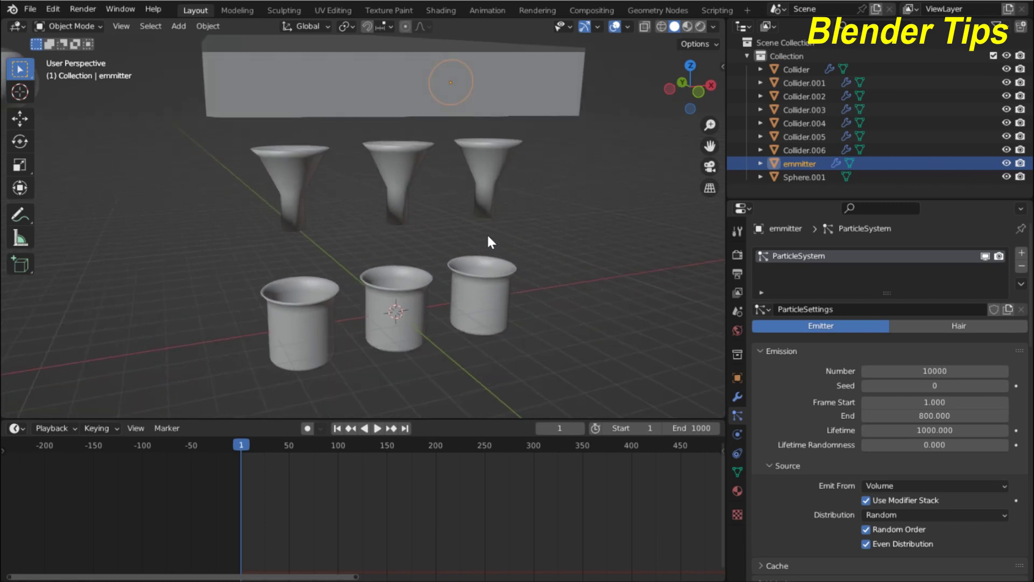
{"action": "scroll", "coordinate": [494, 241], "scroll_direction": "down", "scroll_amount": 2}
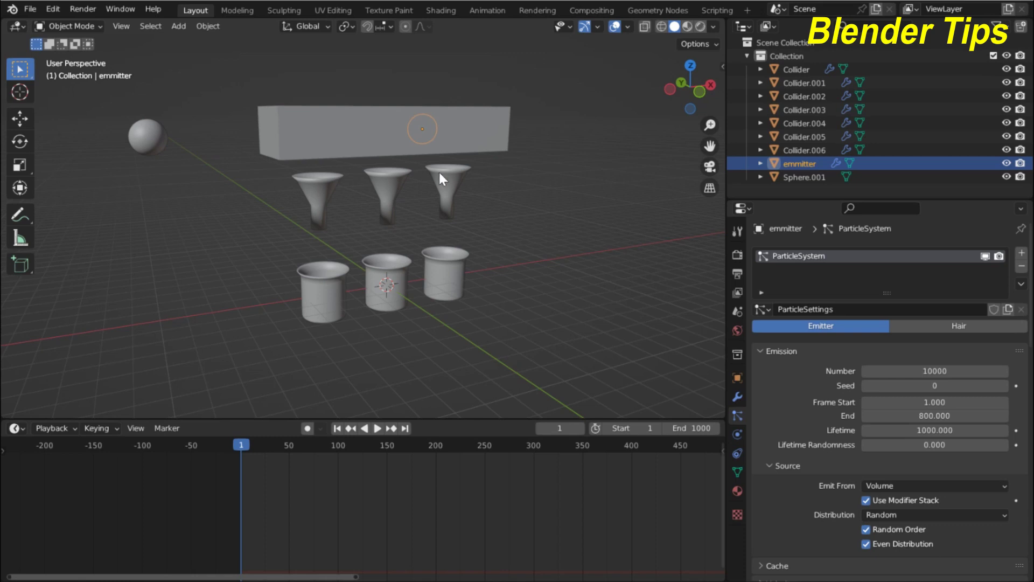
{"action": "scroll", "coordinate": [439, 171], "scroll_direction": "up", "scroll_amount": 2}
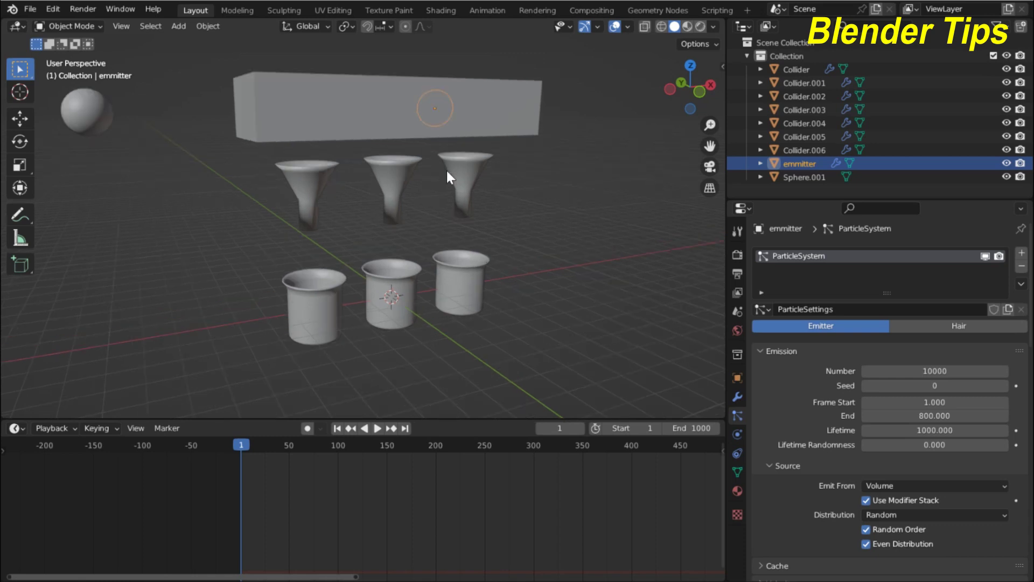
{"action": "left_click", "coordinate": [686, 27]}
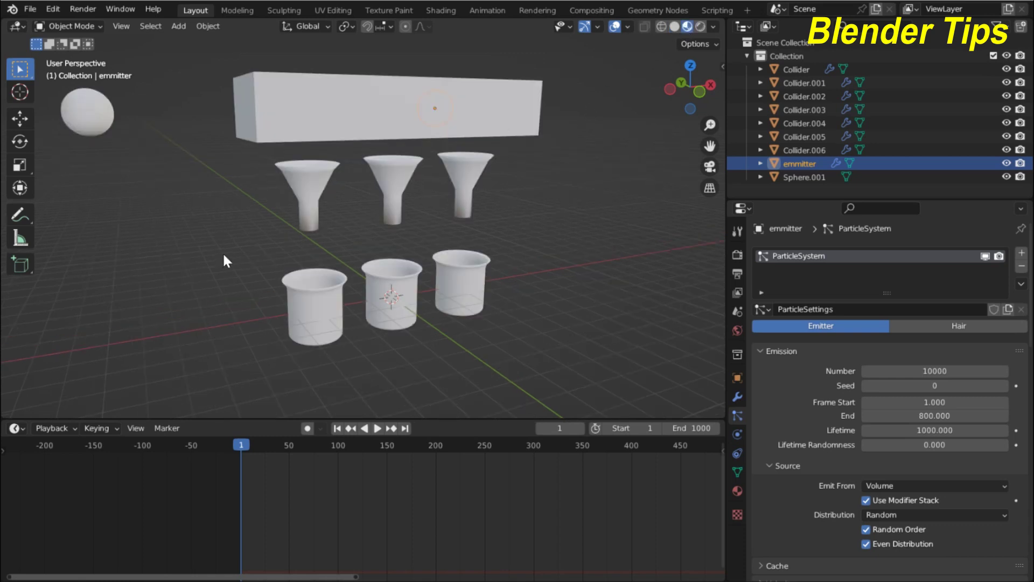
{"action": "scroll", "coordinate": [225, 262], "scroll_direction": "down", "scroll_amount": 2}
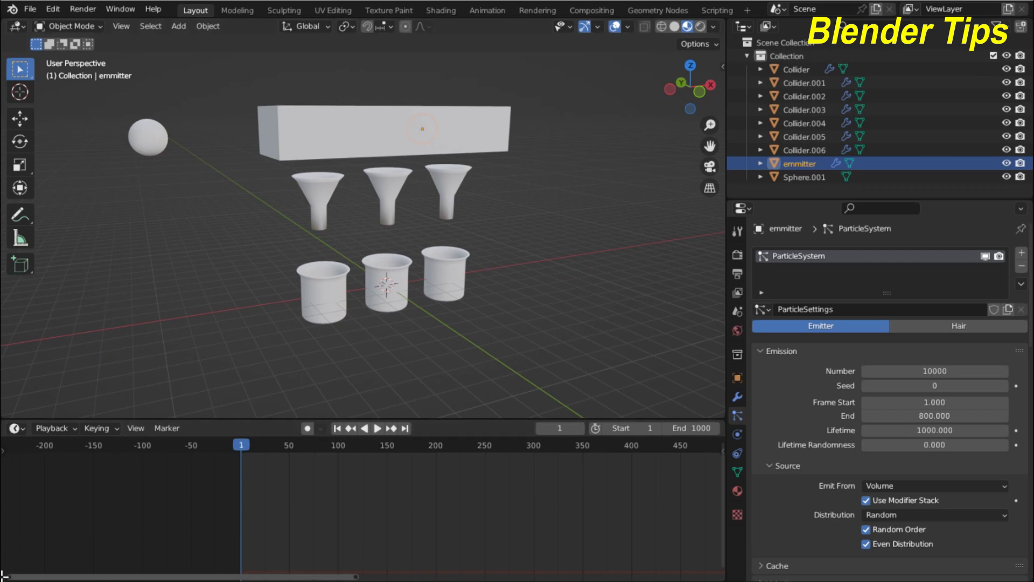
Split the timeline area and turn the enlarged upper part into a Shader Editor
{"action": "left_click_drag", "start_coordinate": [2, 574], "coordinate": [11, 498]}
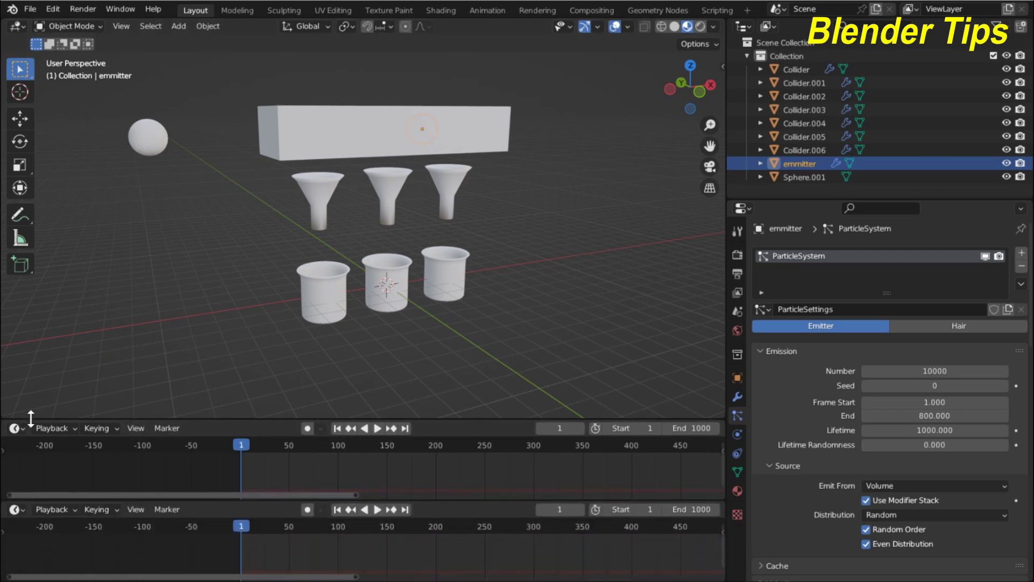
{"action": "left_click_drag", "start_coordinate": [31, 418], "coordinate": [63, 275]}
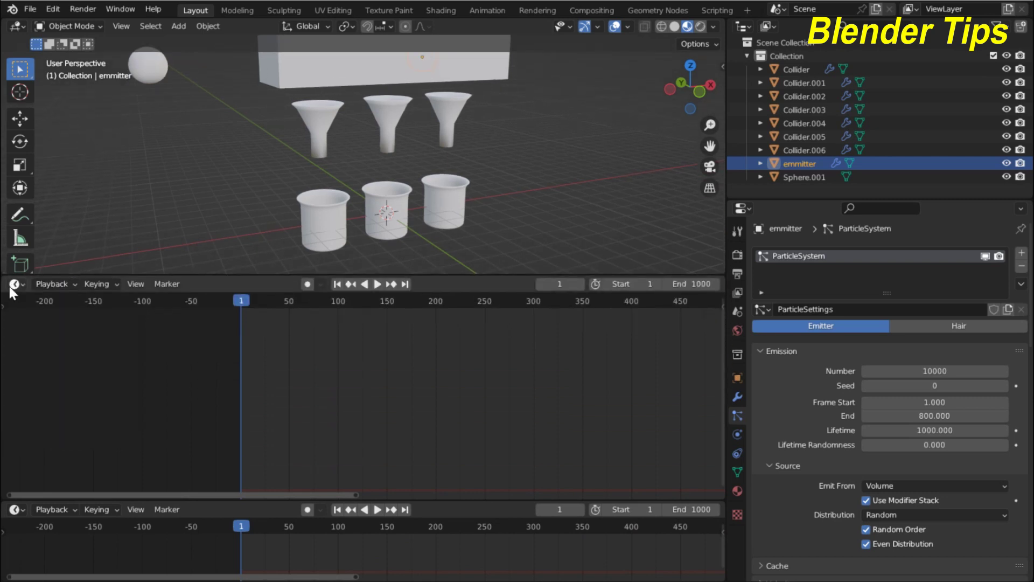
{"action": "left_click", "coordinate": [14, 285]}
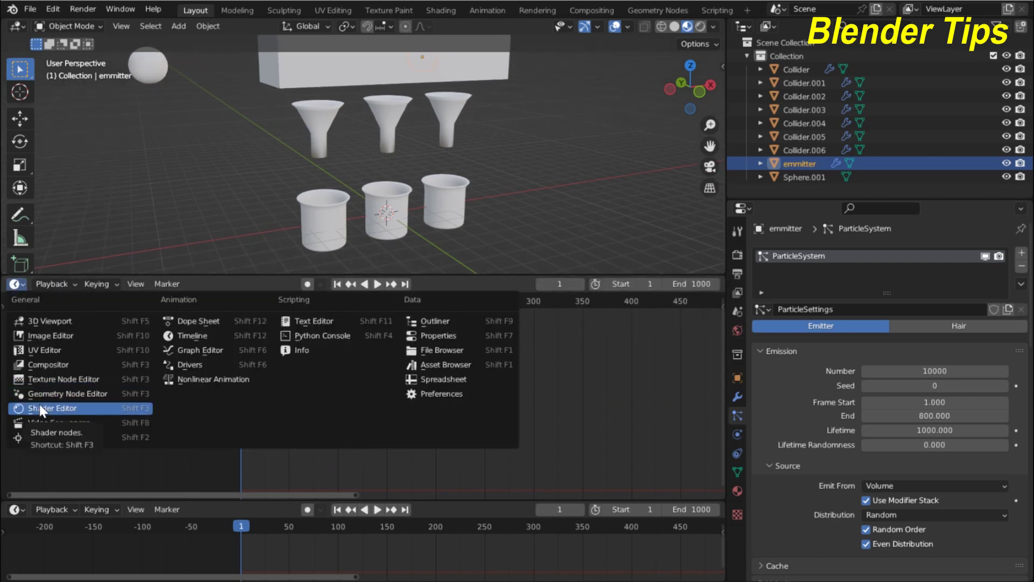
{"action": "left_click", "coordinate": [41, 409]}
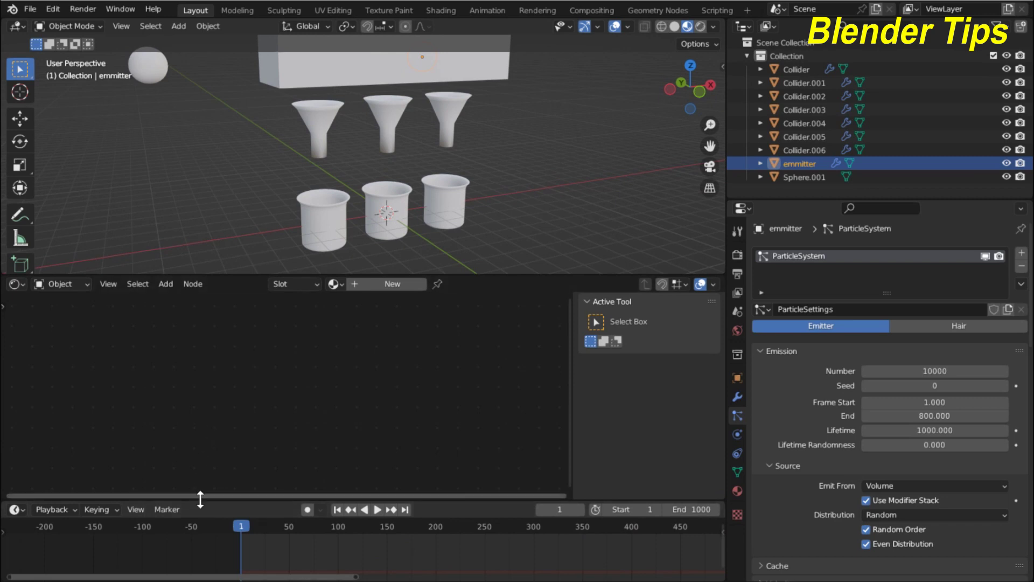
Resize the bottom area and make it an Image Editor
{"action": "mouse_move", "coordinate": [200, 499]}
{"action": "left_mouse_down"}
{"action": "mouse_move", "coordinate": [208, 434]}
{"action": "mouse_move", "coordinate": [127, 420]}
{"action": "left_mouse_up"}
{"action": "left_click", "coordinate": [20, 431]}
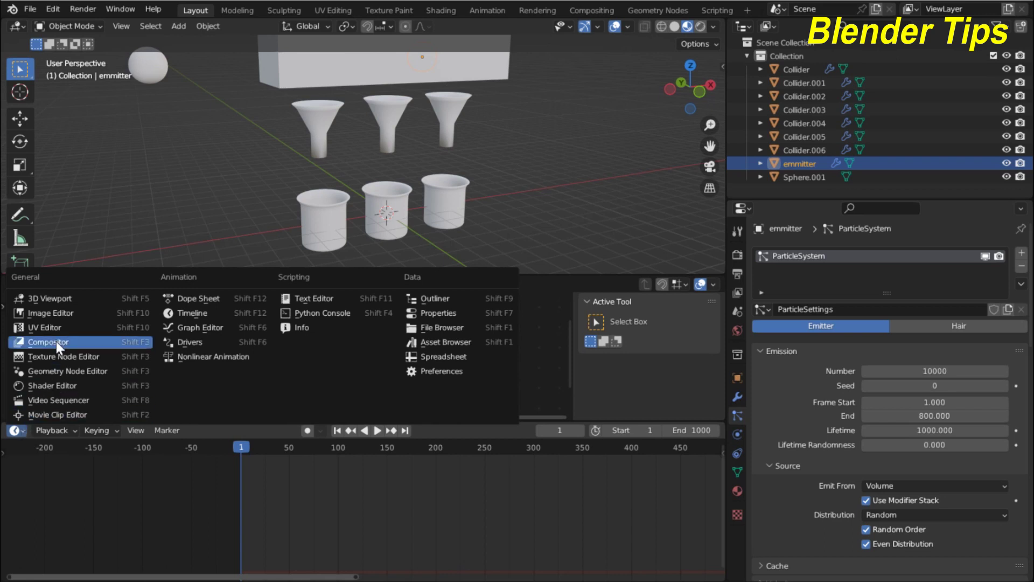
{"action": "left_click", "coordinate": [54, 313]}
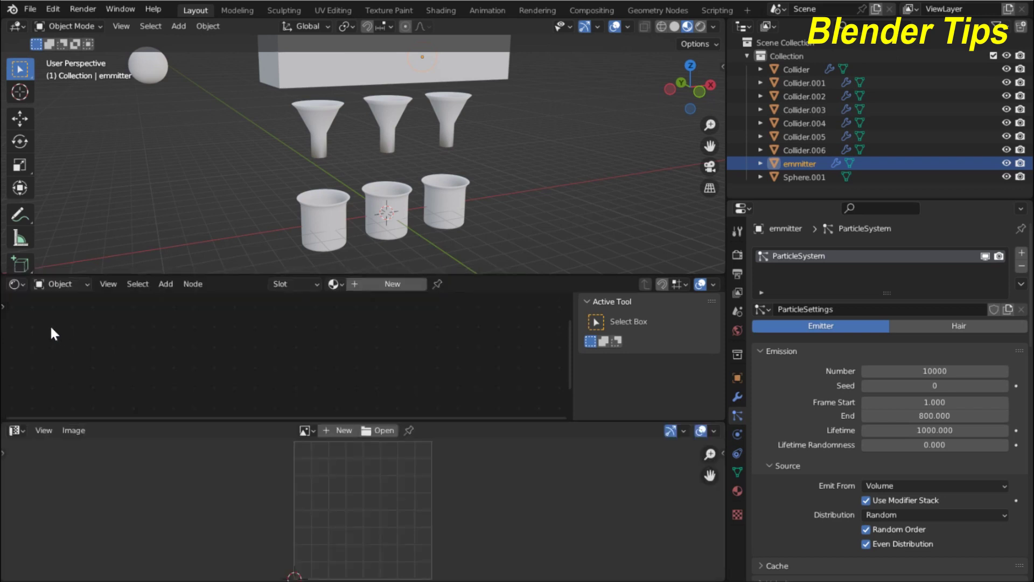
Open ball-color-2681137_960_720.jpg from the Desktop in the Image Editor
{"action": "left_click", "coordinate": [378, 429]}
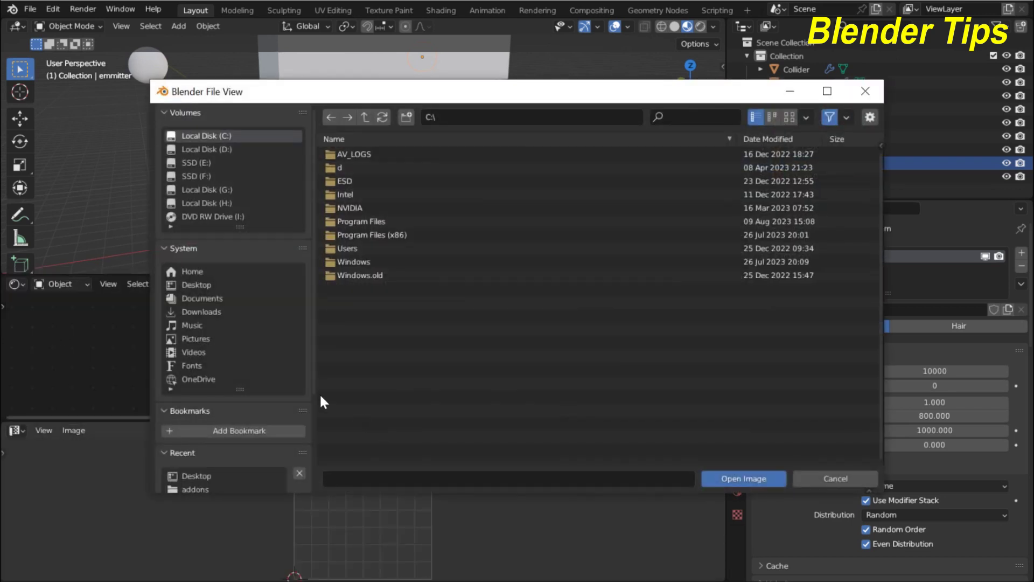
{"action": "left_click", "coordinate": [199, 285]}
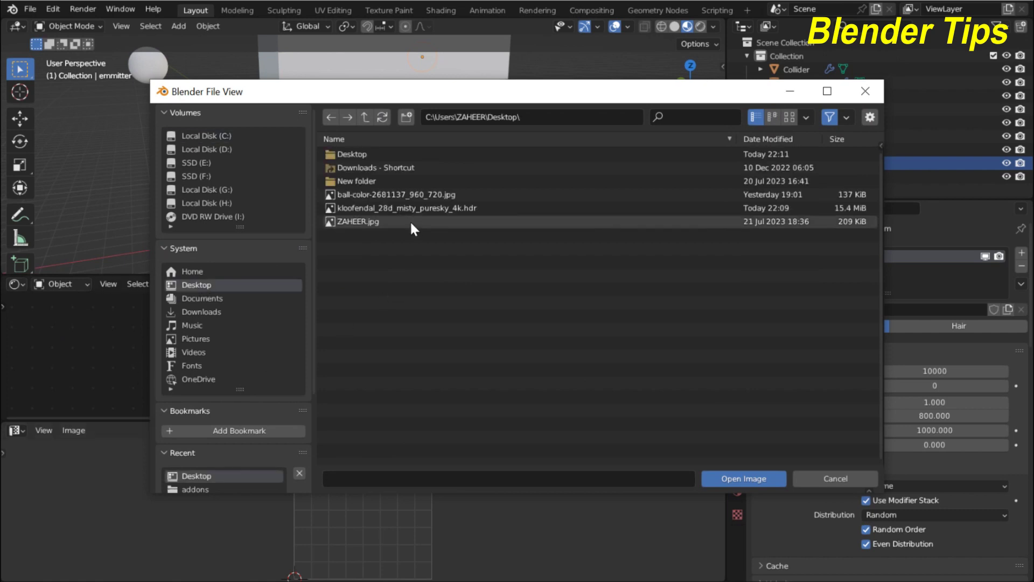
{"action": "left_click", "coordinate": [398, 195]}
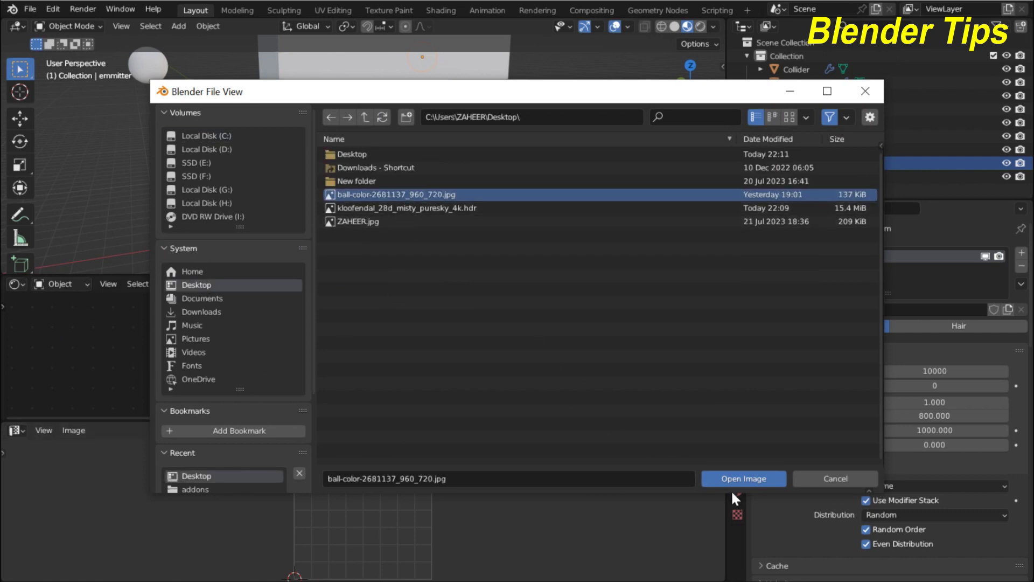
{"action": "left_click", "coordinate": [741, 478]}
Zoom out the photo and shrink the 3D view to enlarge the shader area
{"action": "scroll", "coordinate": [390, 495], "scroll_direction": "down", "scroll_amount": 3}
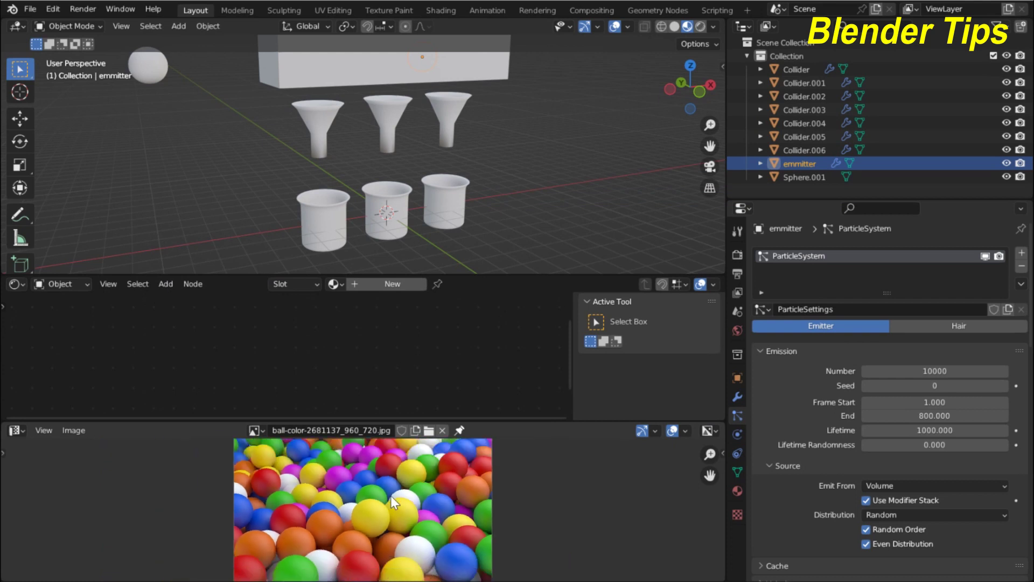
{"action": "scroll", "coordinate": [390, 495], "scroll_direction": "down", "scroll_amount": 1}
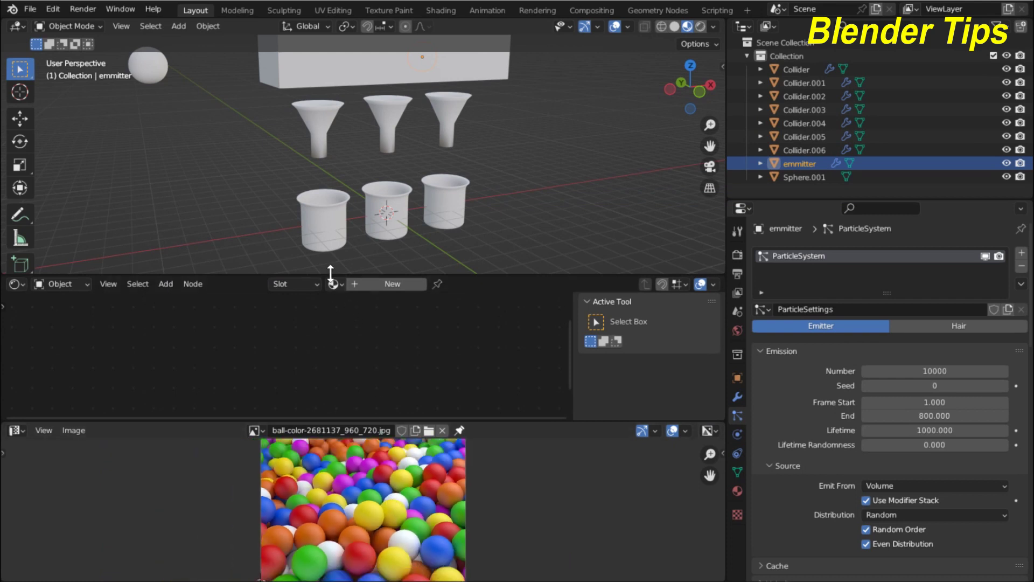
{"action": "left_click_drag", "start_coordinate": [331, 273], "coordinate": [331, 244]}
Select Sphere.001, give it a new material, and frame its shader nodes
{"action": "left_click", "coordinate": [151, 60]}
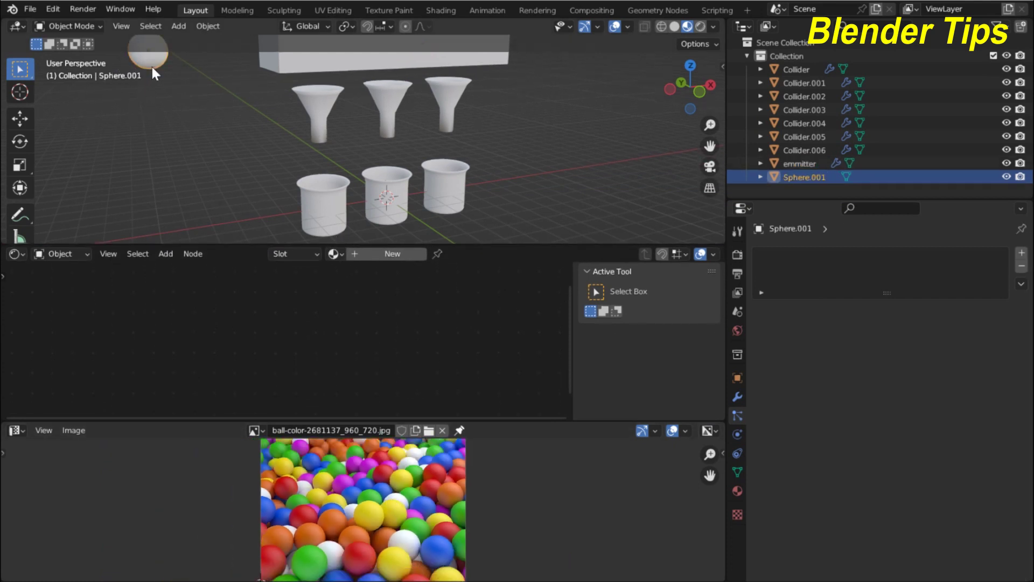
{"action": "left_click", "coordinate": [392, 254]}
{"action": "left_click_drag", "start_coordinate": [268, 245], "coordinate": [293, 182]}
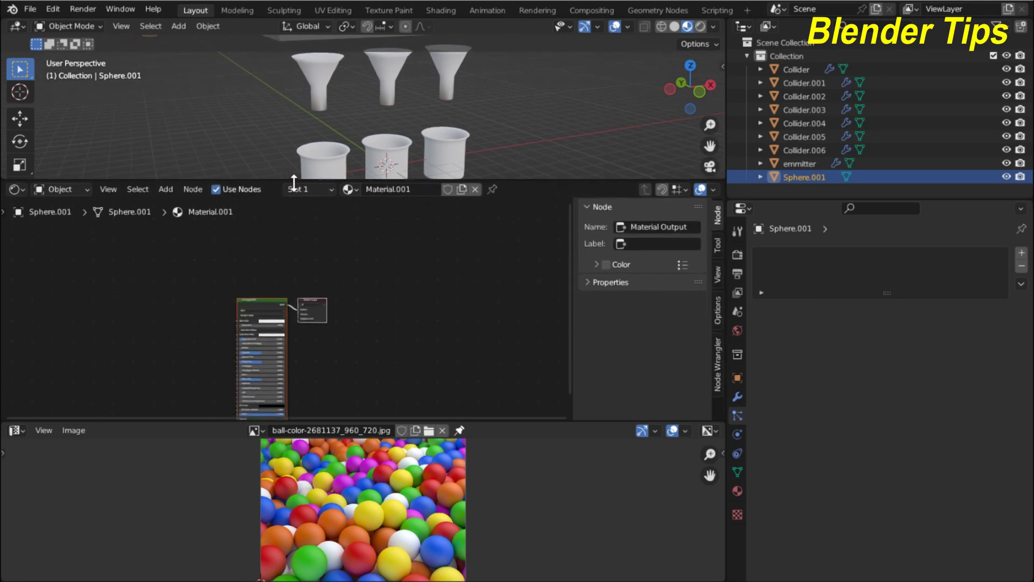
{"action": "key", "text": "n"}
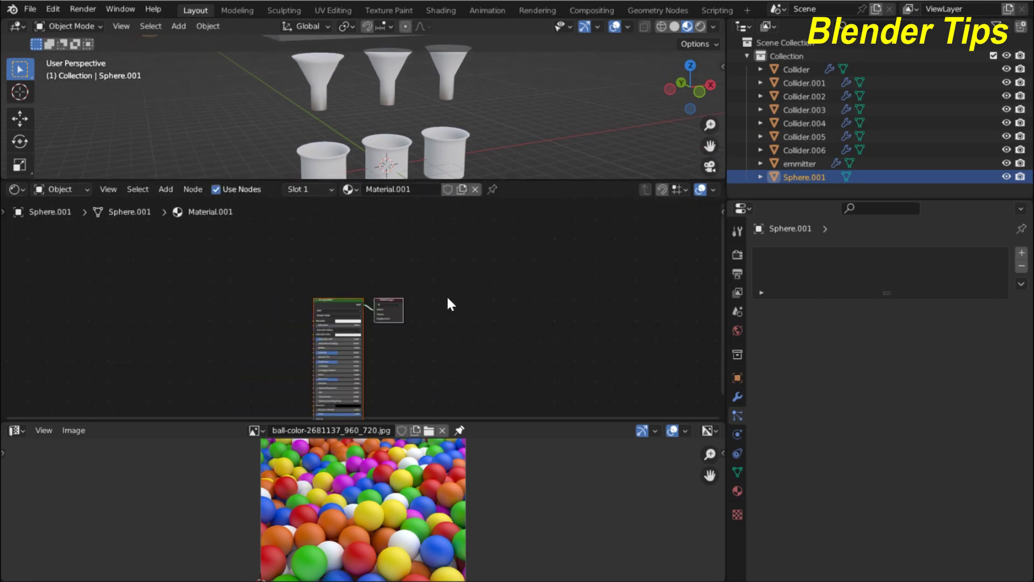
{"action": "mouse_move", "coordinate": [454, 303]}
{"action": "middle_mouse_down"}
{"action": "mouse_move", "coordinate": [660, 240]}
{"action": "mouse_move", "coordinate": [647, 272]}
{"action": "mouse_move", "coordinate": [732, 252]}
{"action": "middle_mouse_up"}
{"action": "scroll", "coordinate": [572, 277], "scroll_direction": "up", "scroll_amount": 3}
{"action": "mouse_move", "coordinate": [570, 270]}
{"action": "middle_mouse_down"}
{"action": "mouse_move", "coordinate": [507, 282]}
{"action": "mouse_move", "coordinate": [437, 269]}
{"action": "middle_mouse_up"}
{"action": "scroll", "coordinate": [483, 270], "scroll_direction": "down", "scroll_amount": 2}
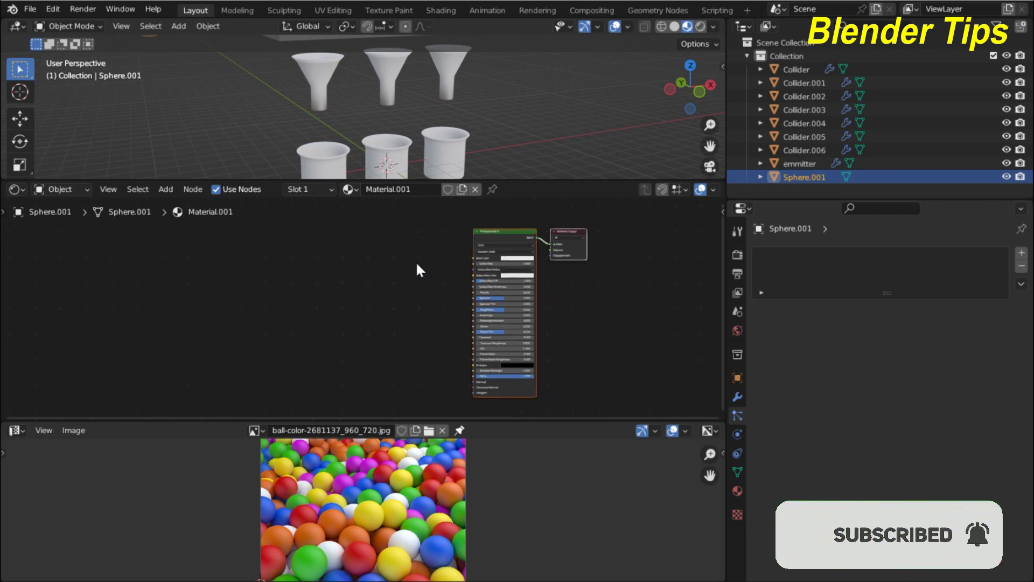
{"action": "scroll", "coordinate": [422, 293], "scroll_direction": "up", "scroll_amount": 1}
{"action": "middle_click_drag", "start_coordinate": [411, 288], "coordinate": [392, 285]}
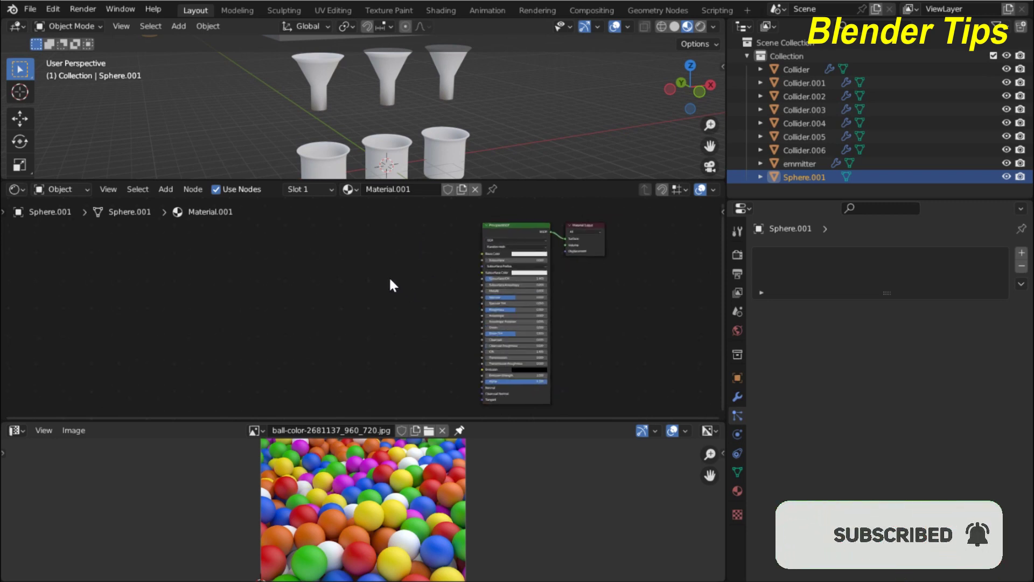
Add a ColorRamp node and link its Color into the Principled BSDF Base Color
{"action": "key", "text": "shift+a"}
{"action": "left_click", "coordinate": [319, 238]}
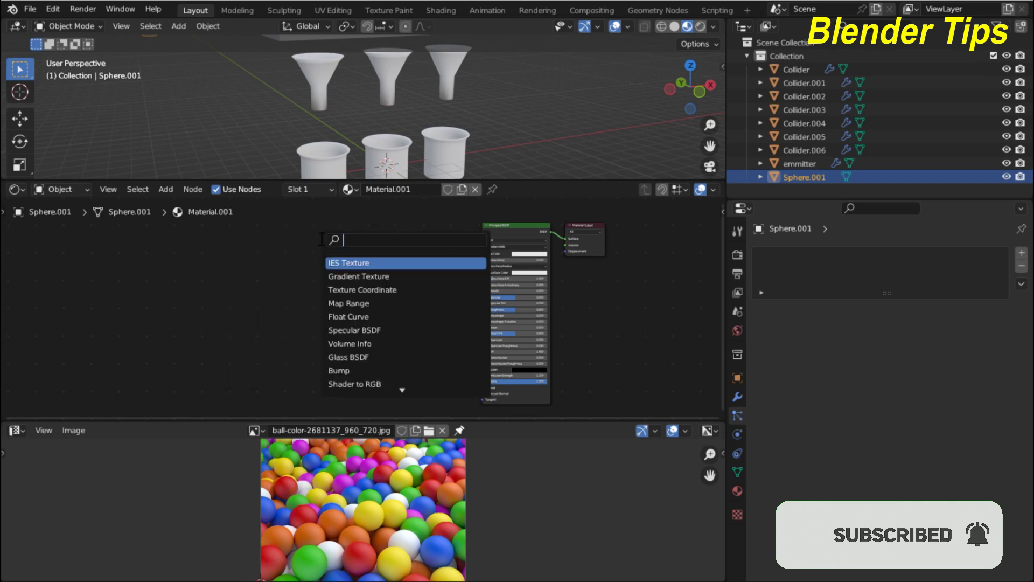
{"action": "type", "text": "col"}
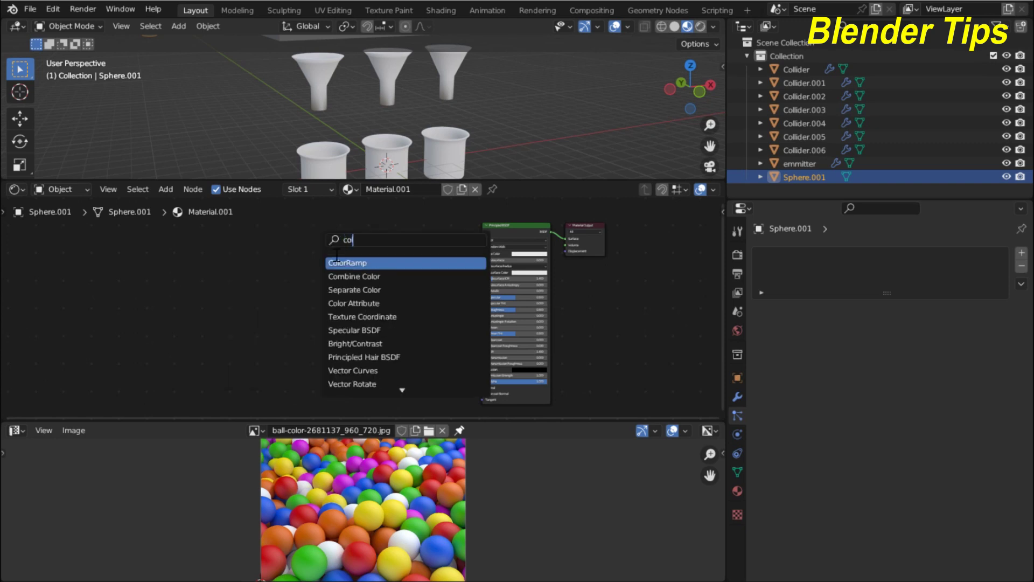
{"action": "left_click", "coordinate": [343, 262]}
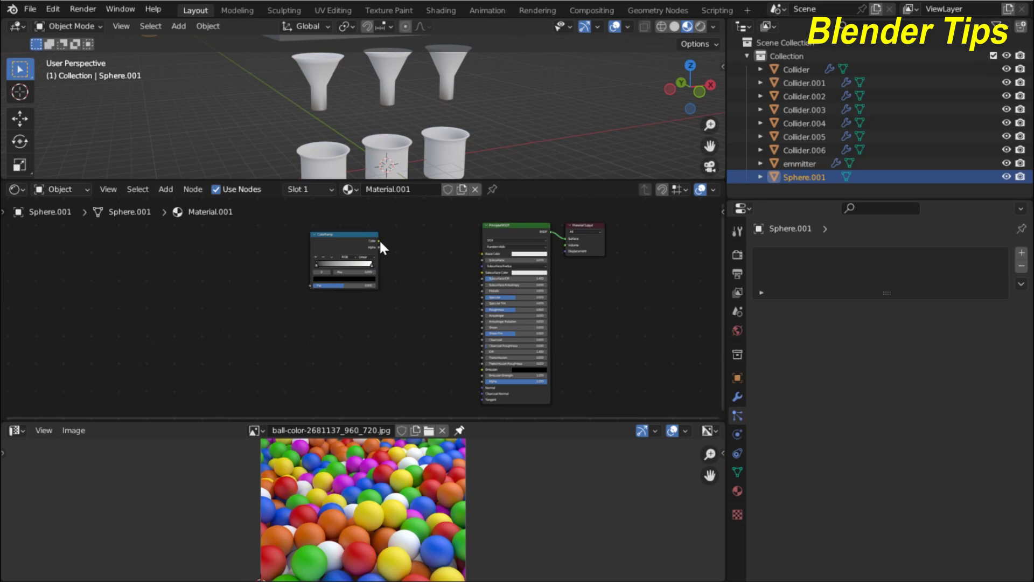
{"action": "left_click_drag", "start_coordinate": [380, 242], "coordinate": [477, 252]}
{"action": "middle_click_drag", "start_coordinate": [385, 286], "coordinate": [414, 297]}
{"action": "scroll", "coordinate": [379, 285], "scroll_direction": "up", "scroll_amount": 2}
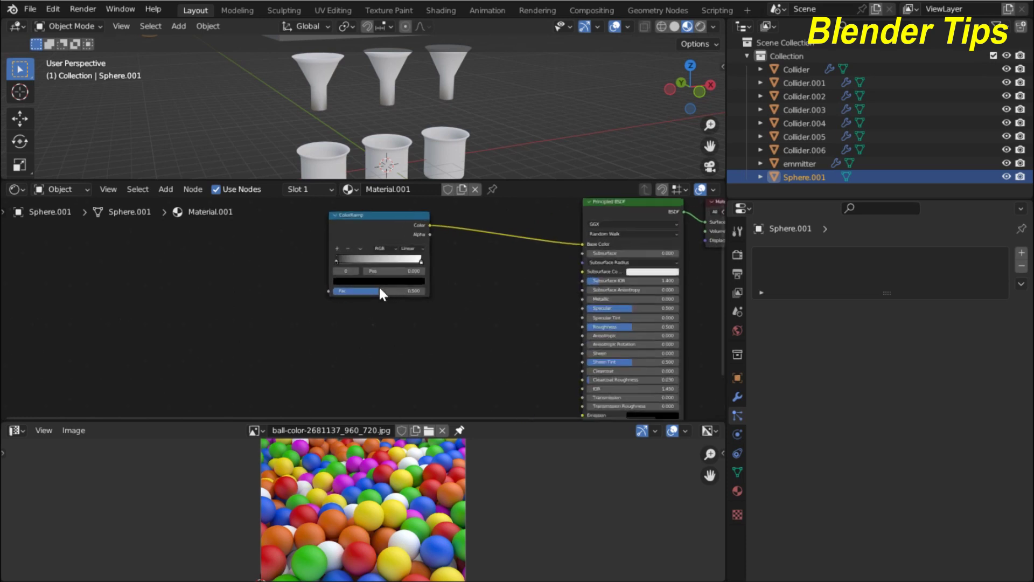
{"action": "scroll", "coordinate": [380, 286], "scroll_direction": "up", "scroll_amount": 1}
{"action": "scroll", "coordinate": [419, 322], "scroll_direction": "up", "scroll_amount": 1}
{"action": "scroll", "coordinate": [416, 322], "scroll_direction": "up", "scroll_amount": 1}
{"action": "scroll", "coordinate": [301, 321], "scroll_direction": "up", "scroll_amount": 1}
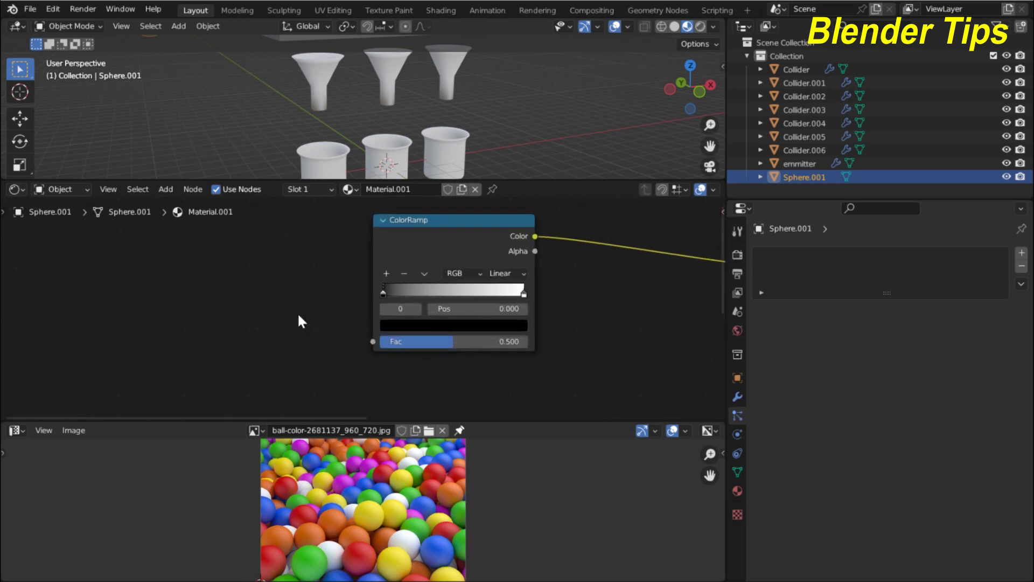
{"action": "key", "text": "shift+a"}
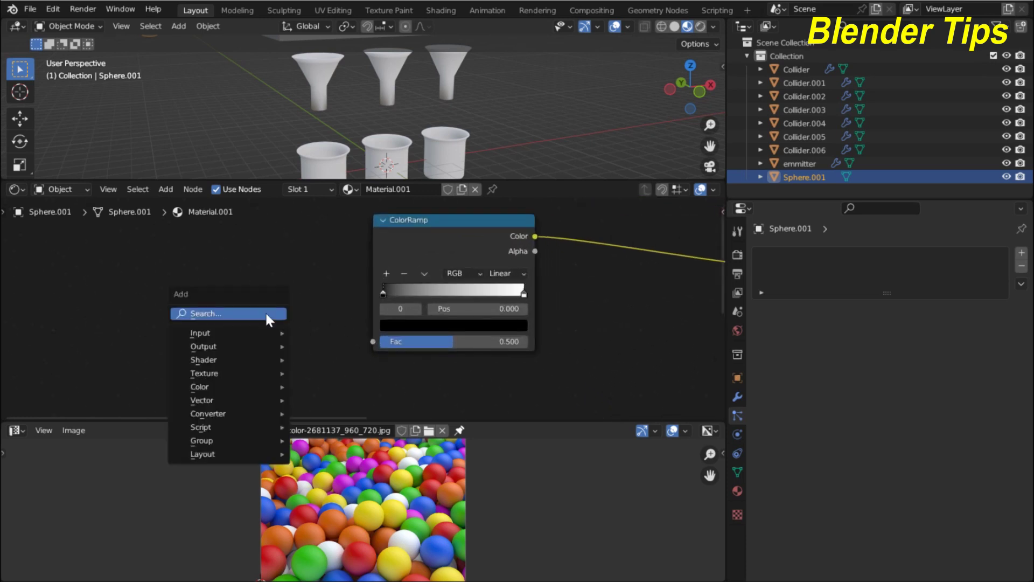
Add an Object Info node and connect its Random output to the ColorRamp Fac
{"action": "left_click", "coordinate": [266, 312]}
{"action": "type", "text": "o"}
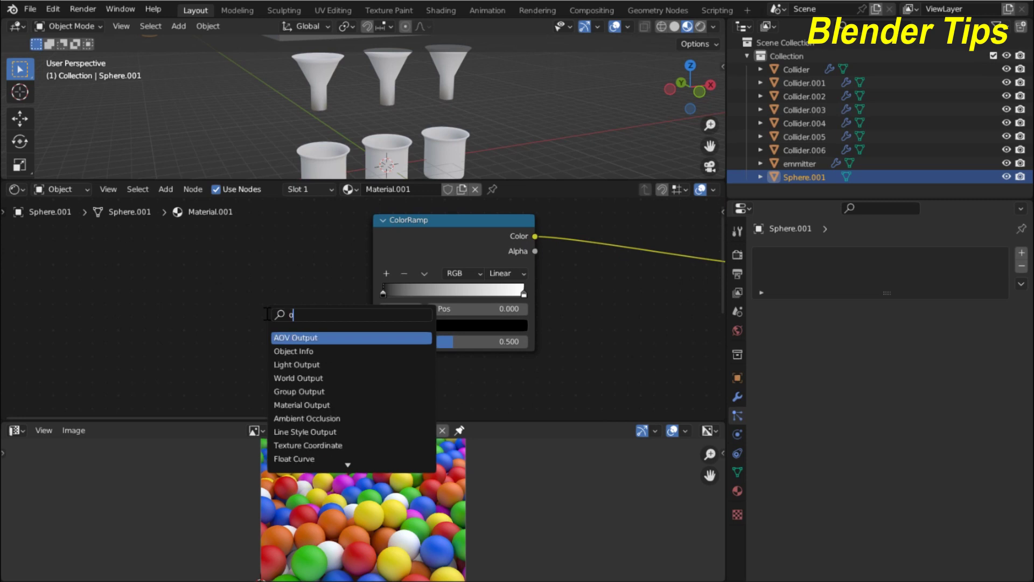
{"action": "type", "text": "bj"}
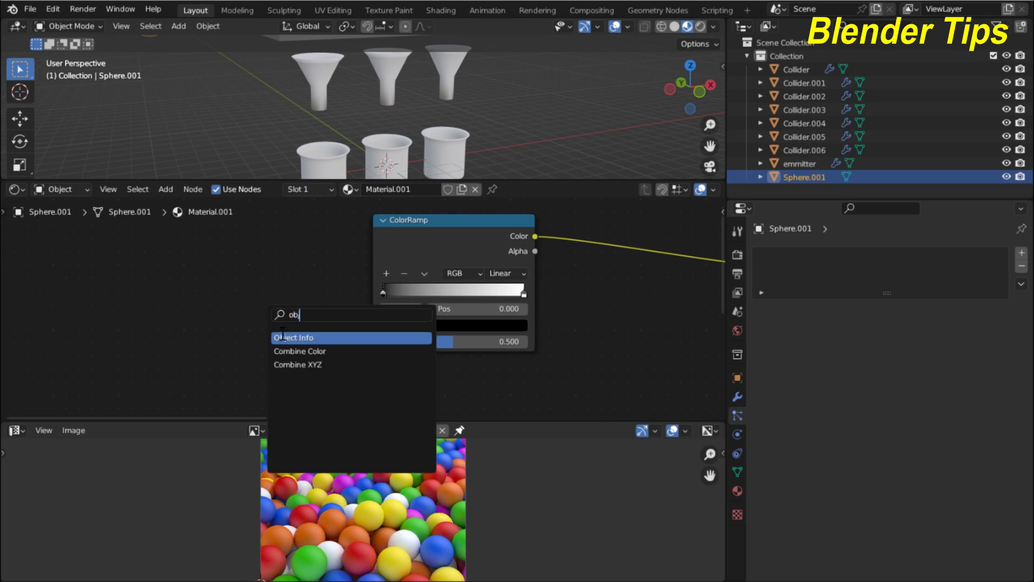
{"action": "left_click", "coordinate": [283, 337]}
{"action": "left_click", "coordinate": [215, 302]}
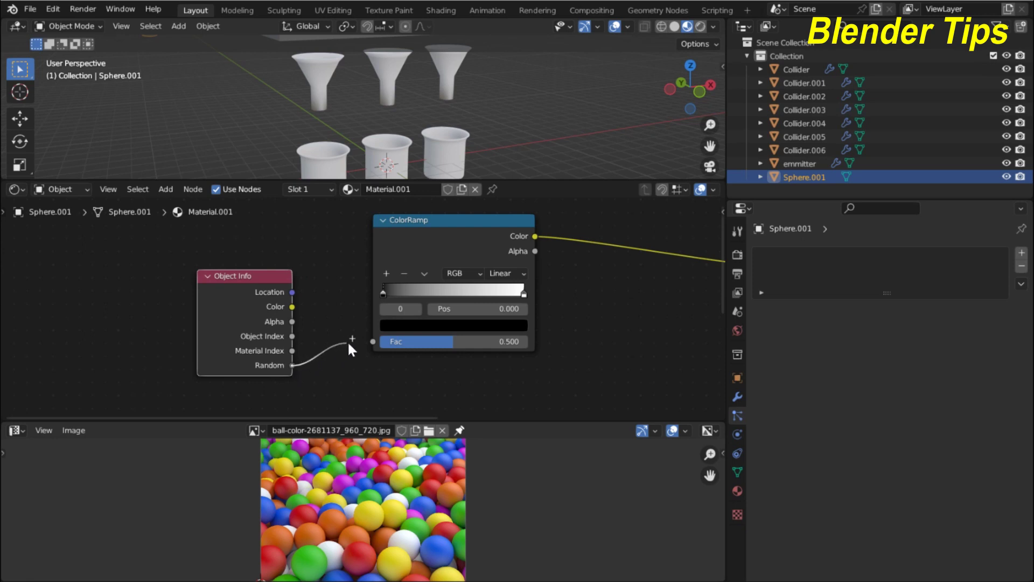
{"action": "left_click_drag", "start_coordinate": [347, 340], "coordinate": [372, 341]}
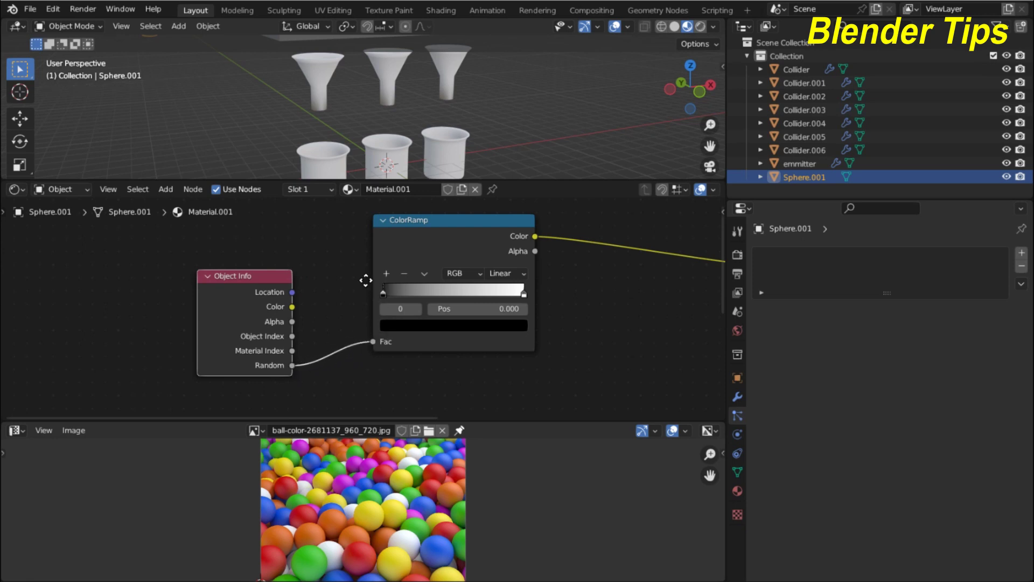
{"action": "mouse_move", "coordinate": [365, 280]}
{"action": "middle_mouse_down"}
{"action": "mouse_move", "coordinate": [274, 308]}
{"action": "mouse_move", "coordinate": [266, 297]}
{"action": "middle_mouse_up"}
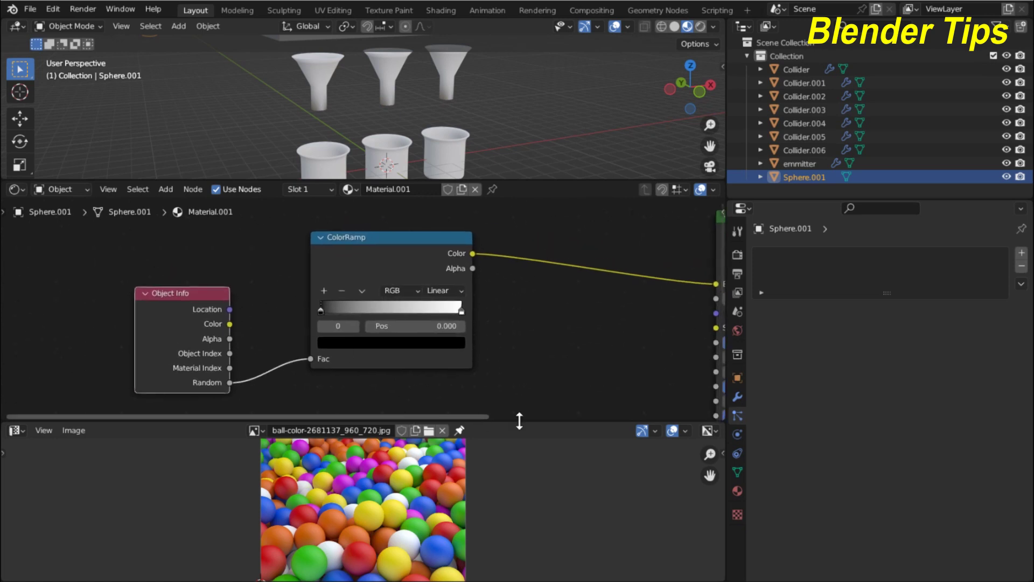
Enlarge the reference image area below the node editor
{"action": "left_click_drag", "start_coordinate": [524, 422], "coordinate": [525, 377]}
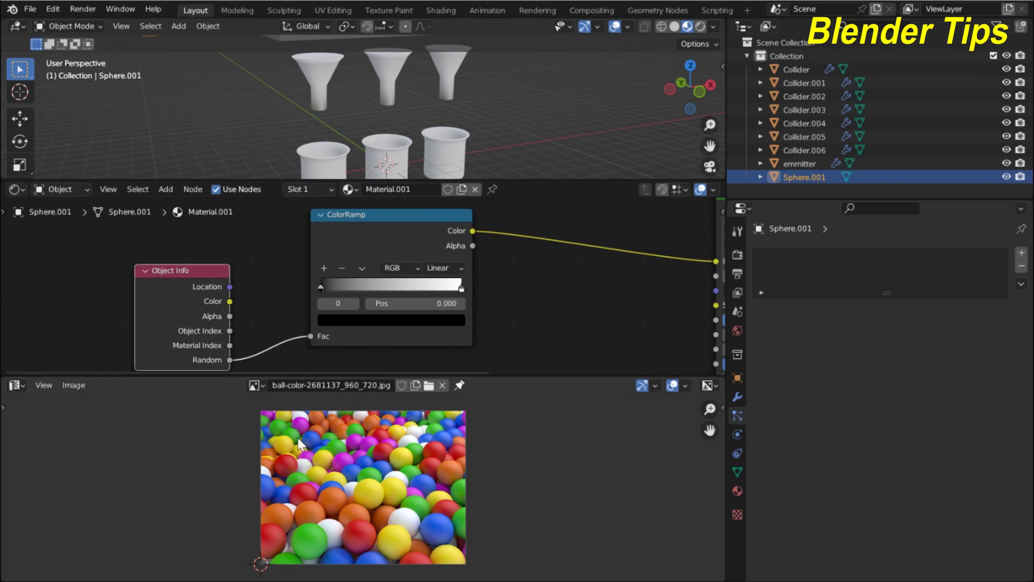
{"action": "scroll", "coordinate": [255, 99], "scroll_direction": "down", "scroll_amount": 2}
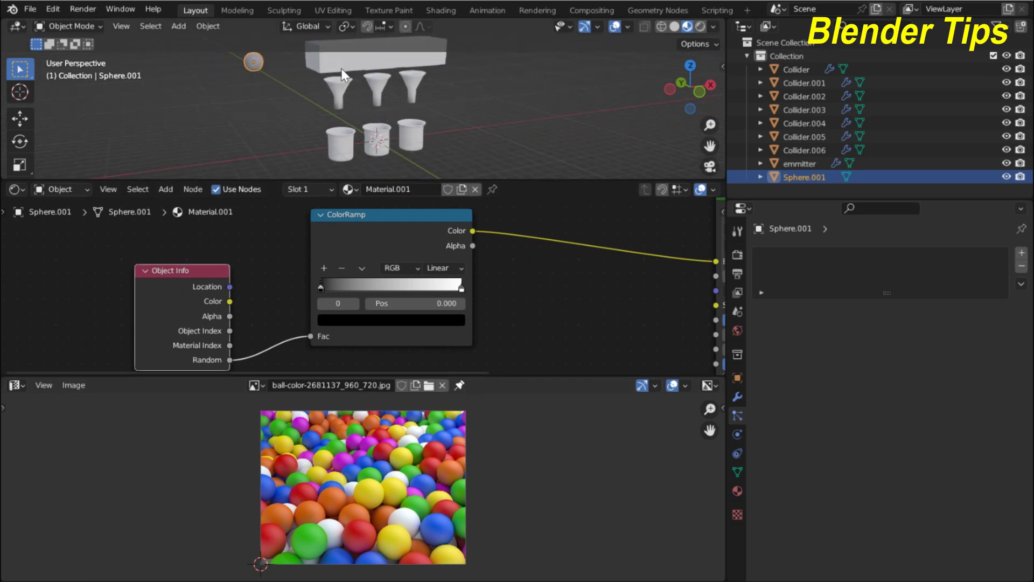
{"action": "scroll", "coordinate": [330, 72], "scroll_direction": "up", "scroll_amount": 1}
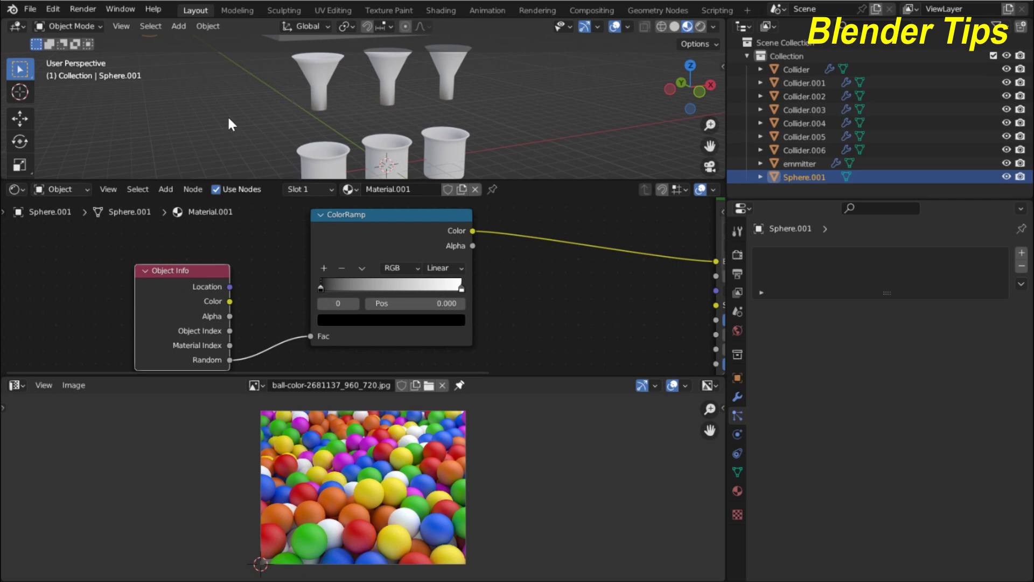
Play the particle animation, zooming in on the funnels, then stop playback
{"action": "key", "text": "space"}
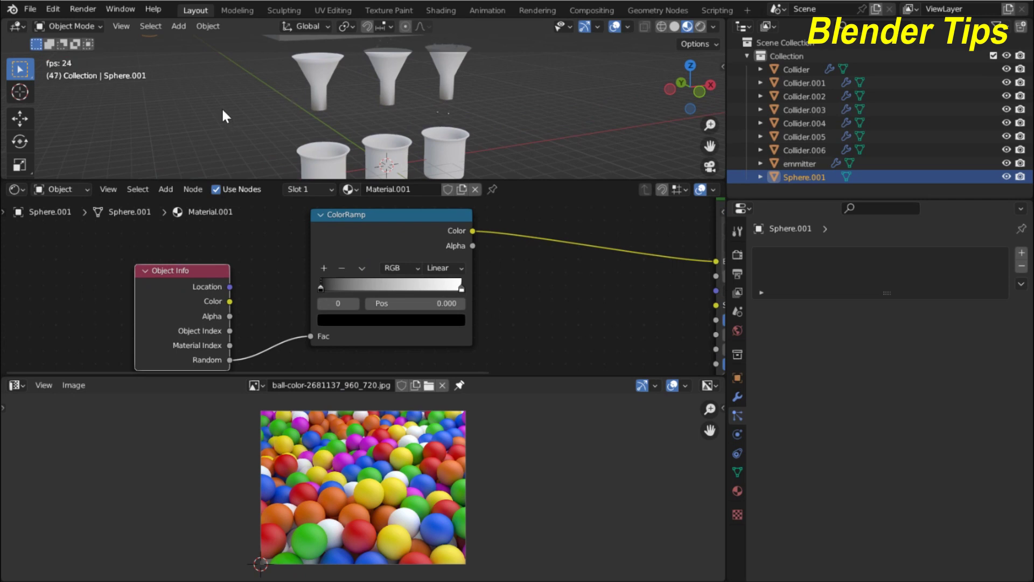
{"action": "scroll", "coordinate": [223, 111], "scroll_direction": "up", "scroll_amount": 1}
{"action": "scroll", "coordinate": [223, 111], "scroll_direction": "up", "scroll_amount": 1}
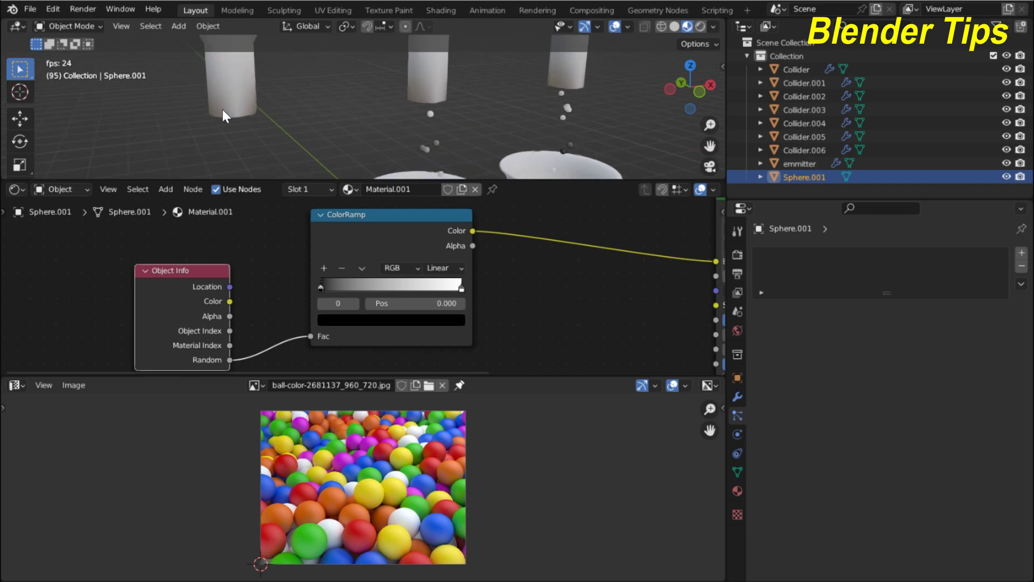
{"action": "scroll", "coordinate": [223, 111], "scroll_direction": "up", "scroll_amount": 1}
{"action": "scroll", "coordinate": [223, 111], "scroll_direction": "down", "scroll_amount": 1}
{"action": "scroll", "coordinate": [223, 111], "scroll_direction": "down", "scroll_amount": 1}
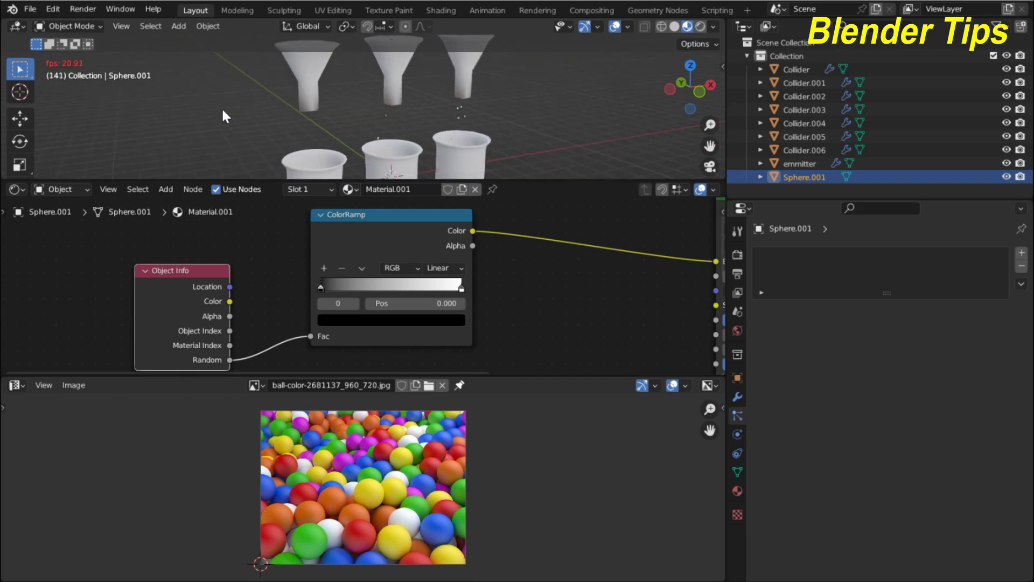
{"action": "scroll", "coordinate": [223, 111], "scroll_direction": "down", "scroll_amount": 2}
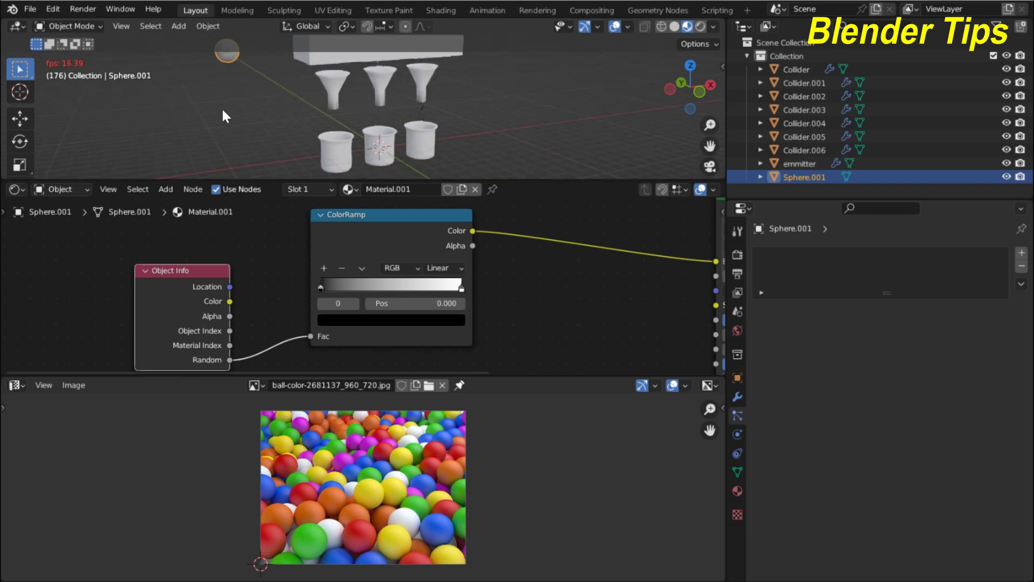
{"action": "scroll", "coordinate": [223, 116], "scroll_direction": "up", "scroll_amount": 2}
{"action": "scroll", "coordinate": [225, 115], "scroll_direction": "up", "scroll_amount": 1}
{"action": "key", "text": "space"}
Orbit and zoom to a close, low side view of spheres dropping toward the cups
{"action": "scroll", "coordinate": [230, 115], "scroll_direction": "up", "scroll_amount": 1}
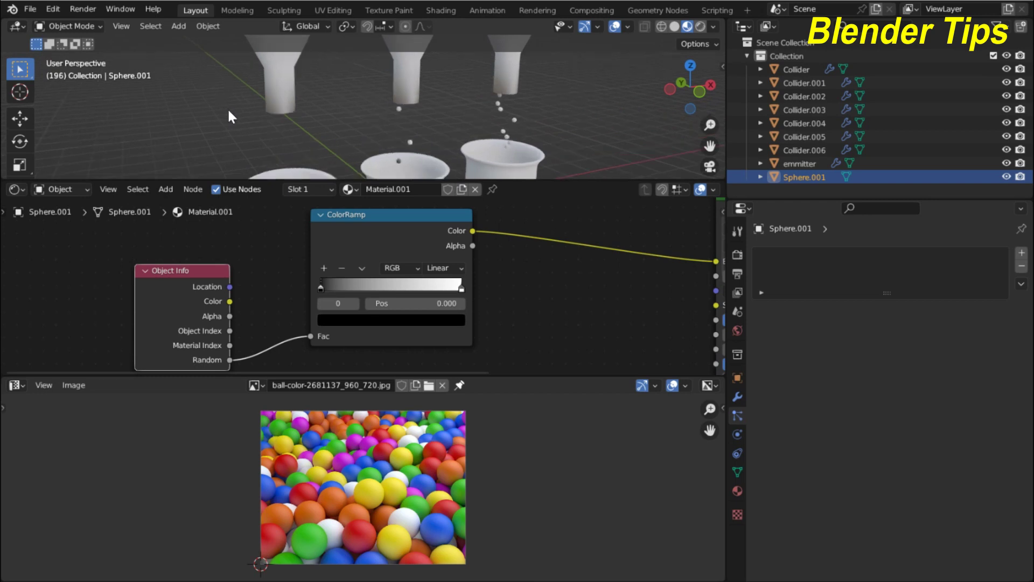
{"action": "scroll", "coordinate": [230, 107], "scroll_direction": "down", "scroll_amount": 1}
{"action": "scroll", "coordinate": [244, 108], "scroll_direction": "down", "scroll_amount": 1}
{"action": "scroll", "coordinate": [270, 126], "scroll_direction": "down", "scroll_amount": 2}
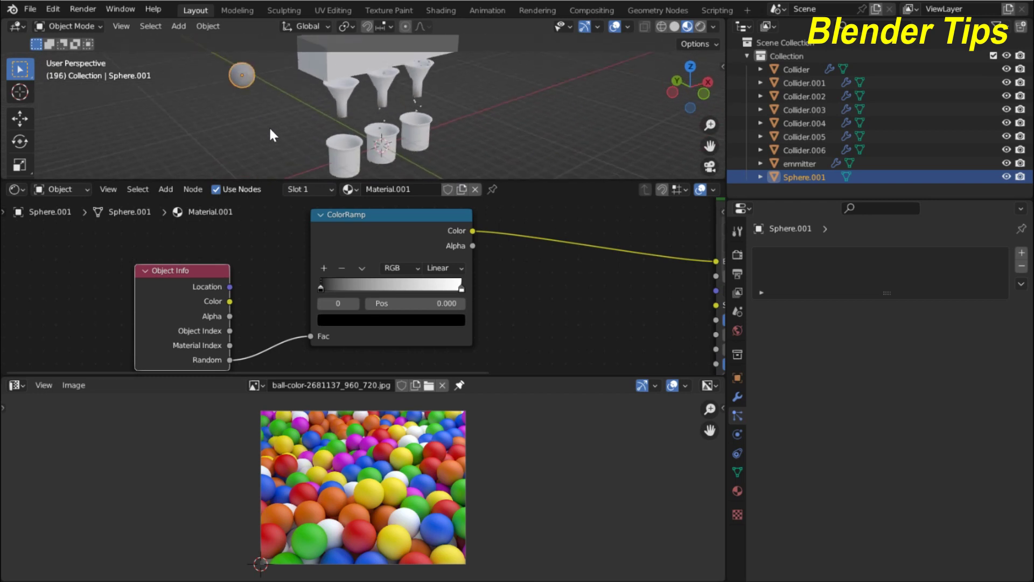
{"action": "middle_click_drag", "start_coordinate": [269, 126], "coordinate": [222, 144]}
{"action": "scroll", "coordinate": [377, 146], "scroll_direction": "up", "scroll_amount": 1}
{"action": "scroll", "coordinate": [397, 144], "scroll_direction": "up", "scroll_amount": 1}
{"action": "scroll", "coordinate": [395, 108], "scroll_direction": "up", "scroll_amount": 2}
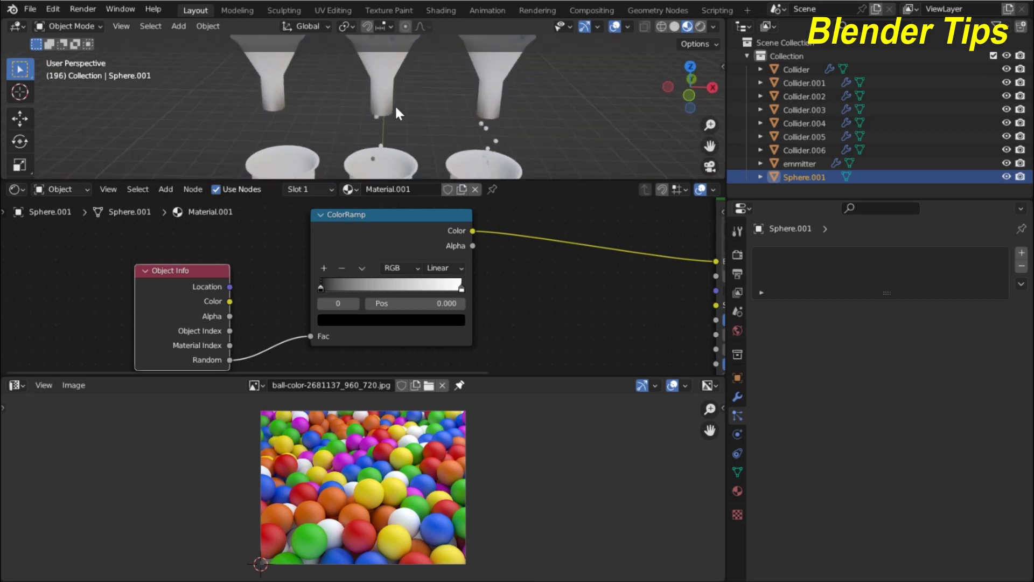
{"action": "scroll", "coordinate": [399, 124], "scroll_direction": "up", "scroll_amount": 1}
{"action": "mouse_move", "coordinate": [400, 127]}
{"action": "middle_mouse_down"}
{"action": "mouse_move", "coordinate": [404, 145]}
{"action": "mouse_move", "coordinate": [435, 138]}
{"action": "mouse_move", "coordinate": [419, 90]}
{"action": "mouse_move", "coordinate": [409, 97]}
{"action": "mouse_move", "coordinate": [401, 77]}
{"action": "middle_mouse_up"}
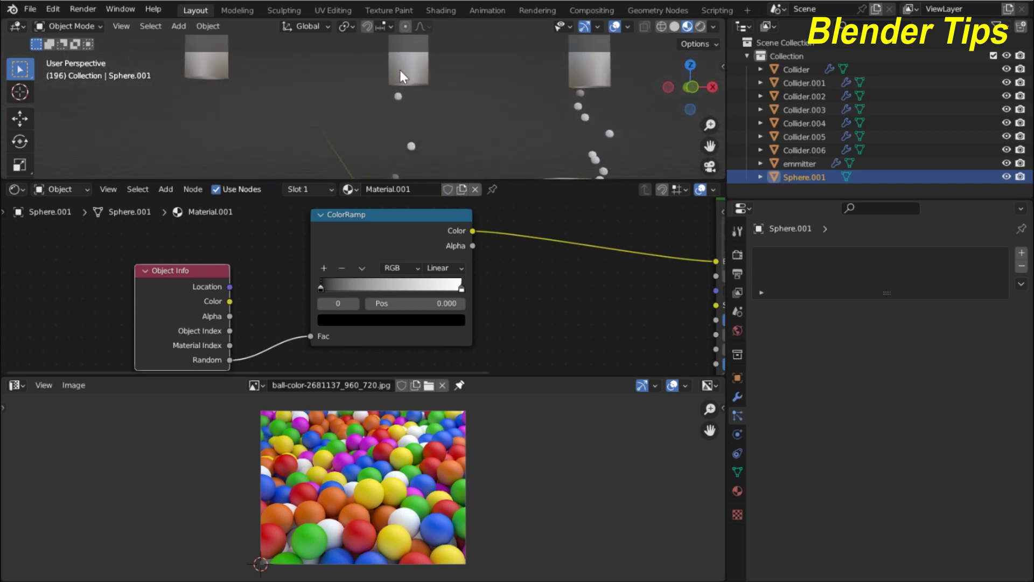
Set the ColorRamp interpolation to Constant
{"action": "left_click", "coordinate": [453, 269]}
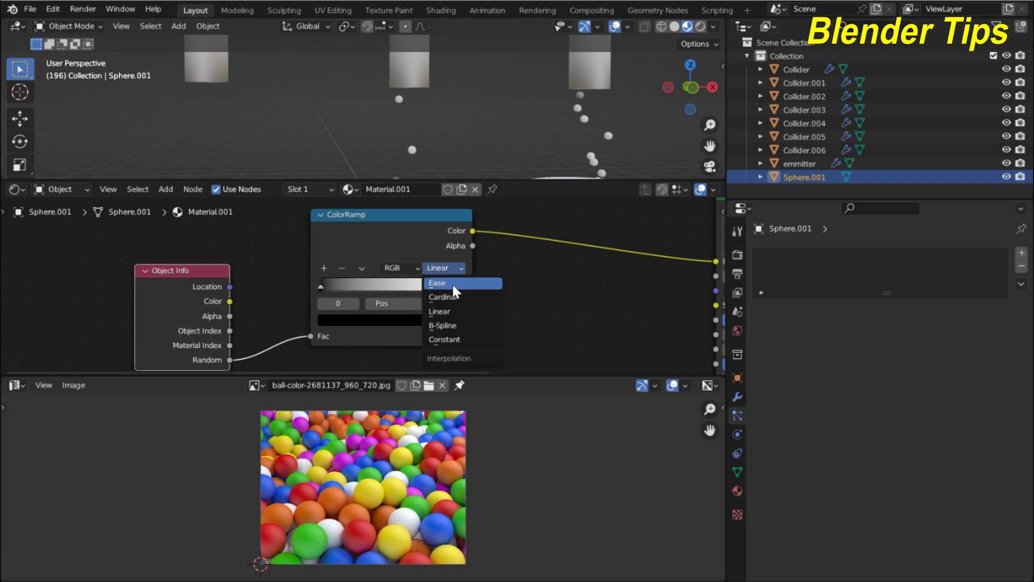
{"action": "left_click", "coordinate": [447, 339]}
{"action": "scroll", "coordinate": [346, 103], "scroll_direction": "down", "scroll_amount": 2}
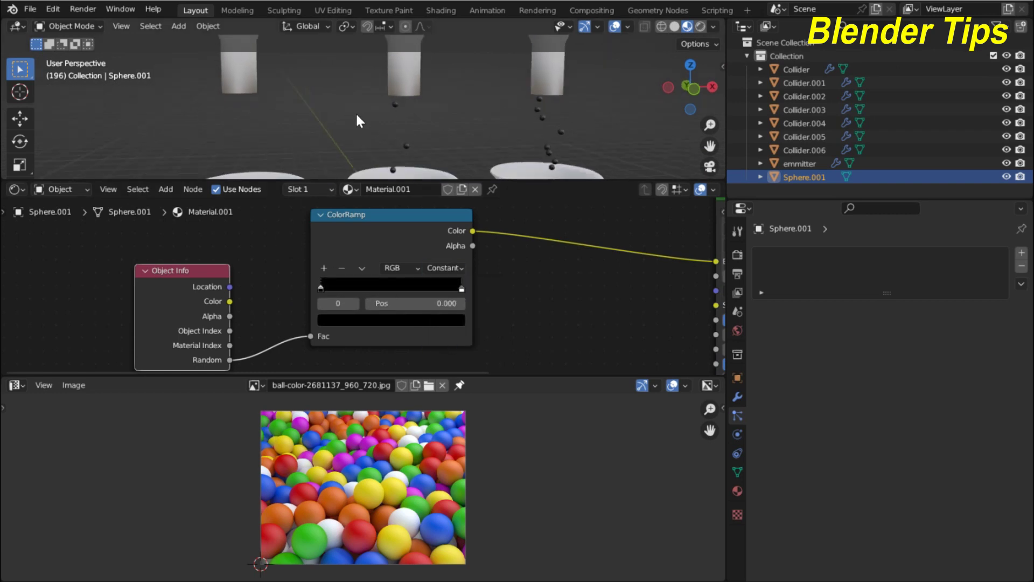
{"action": "scroll", "coordinate": [334, 110], "scroll_direction": "down", "scroll_amount": 1}
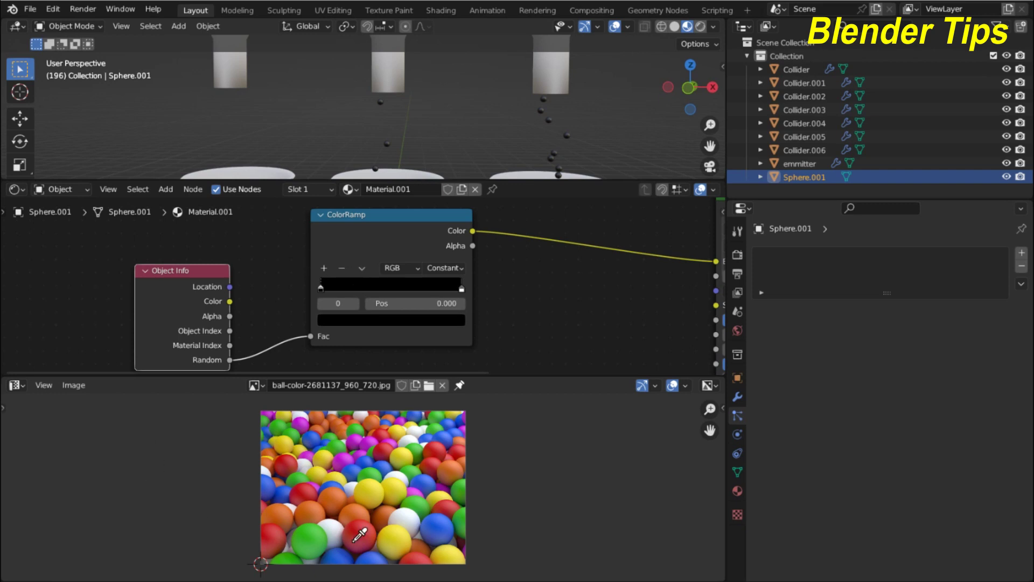
Sample yellow, red, green, blue and orange ramp stops from balls in the reference photo
{"action": "left_click", "coordinate": [400, 533]}
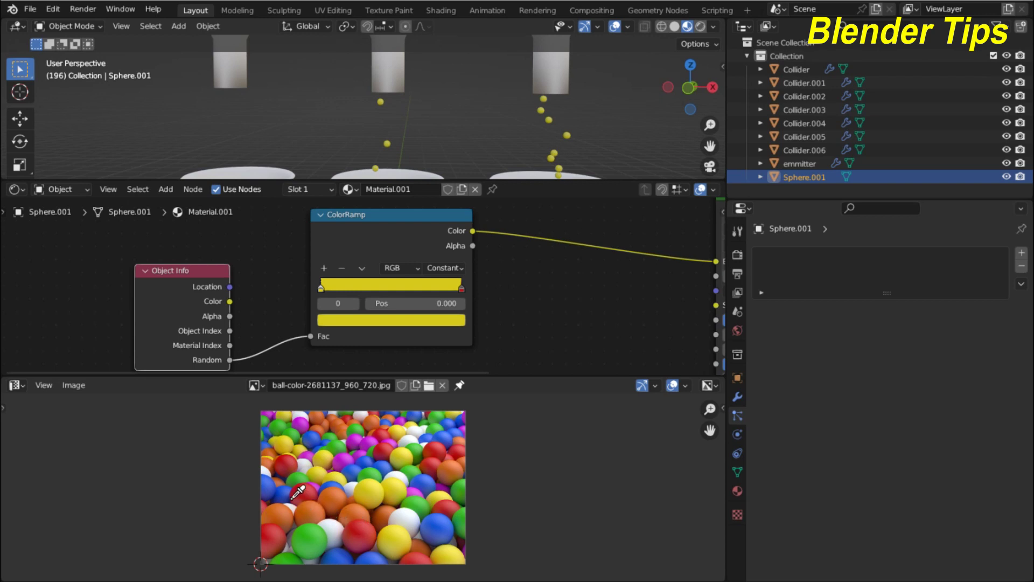
{"action": "left_click", "coordinate": [297, 472]}
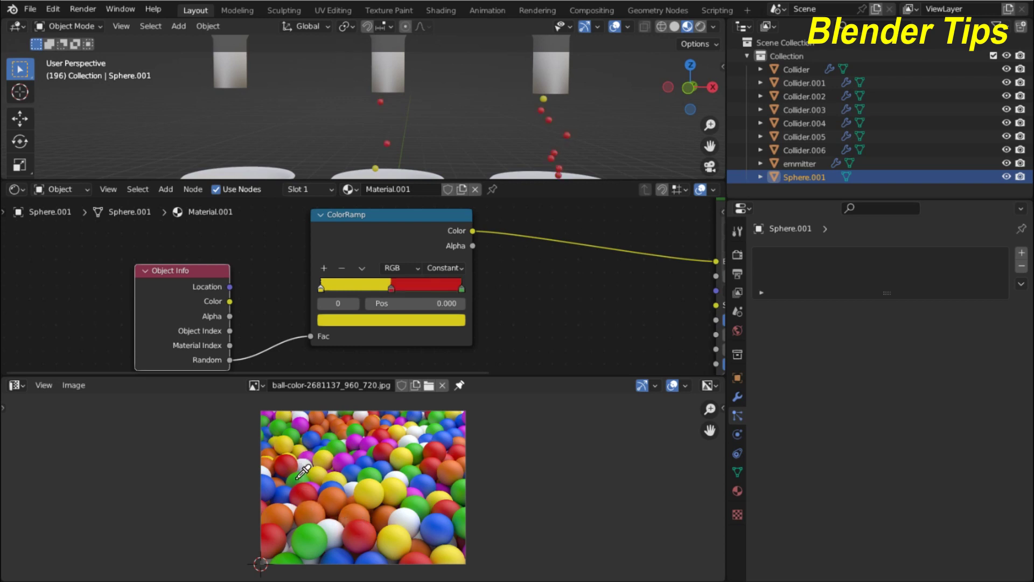
{"action": "left_click", "coordinate": [273, 480]}
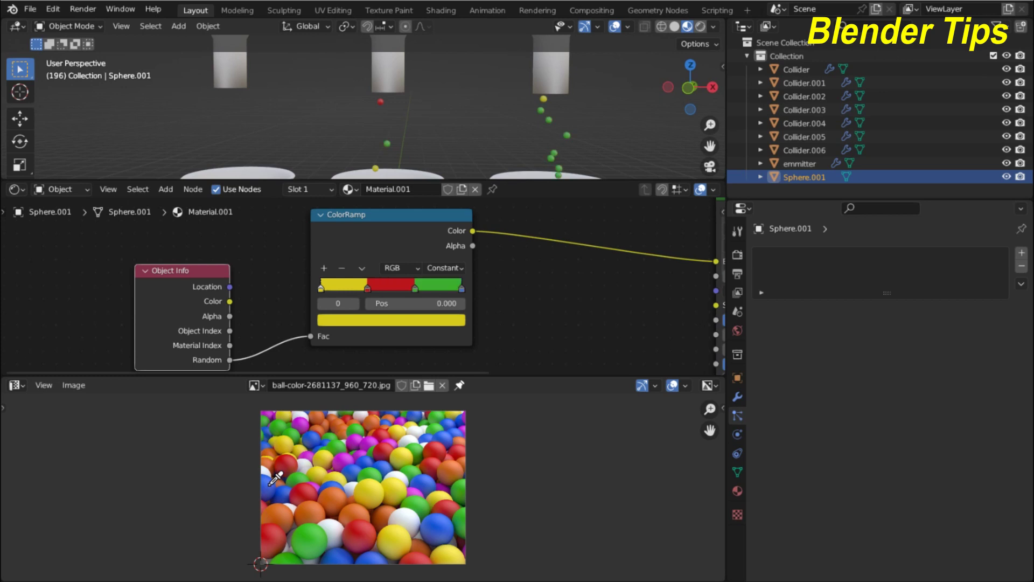
{"action": "left_click", "coordinate": [321, 418]}
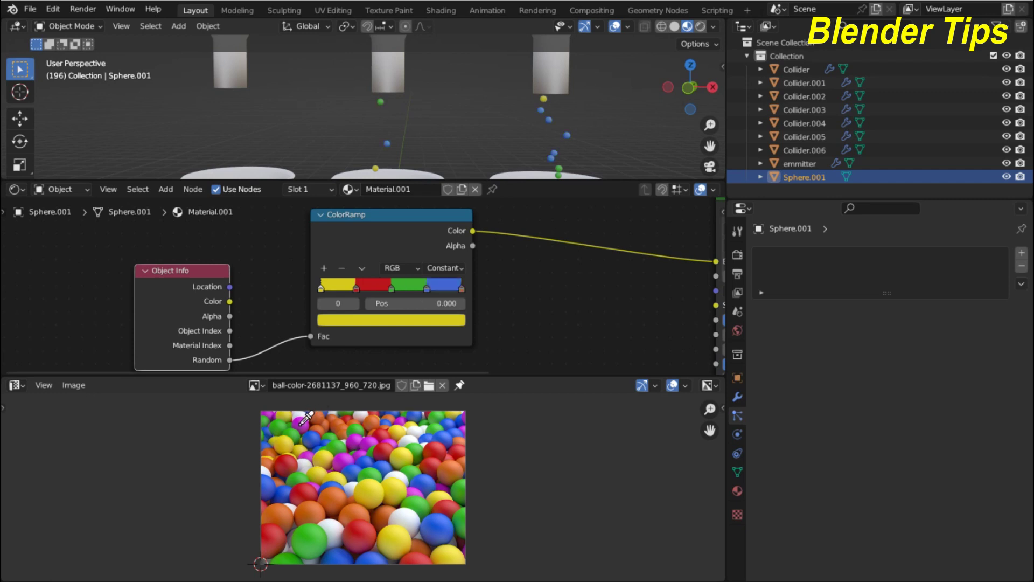
{"action": "left_click", "coordinate": [302, 423]}
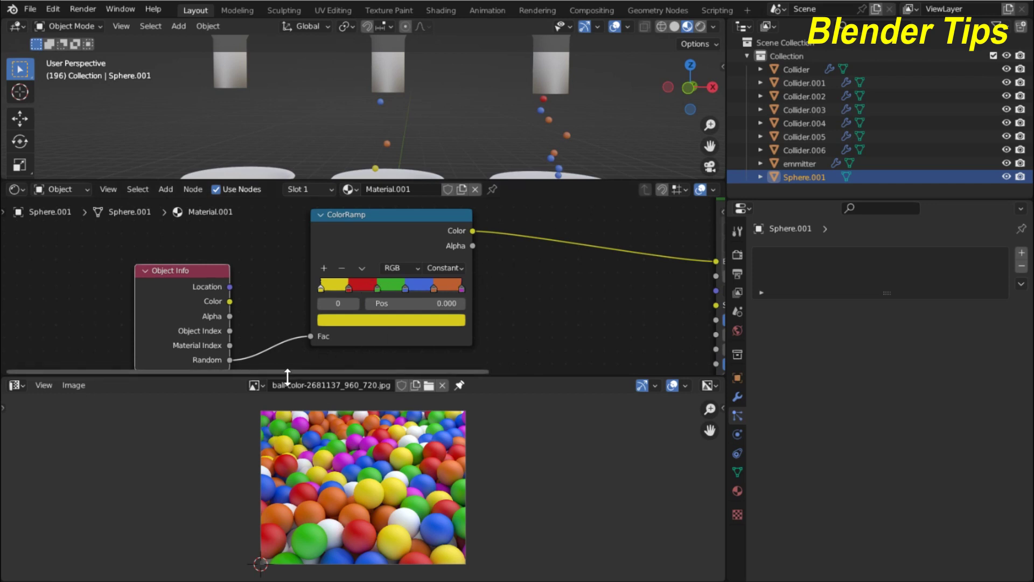
Set the Principled BSDF Metallic to 0.916 and Roughness to 0.128
{"action": "left_click_drag", "start_coordinate": [287, 376], "coordinate": [287, 523]}
{"action": "middle_click_drag", "start_coordinate": [418, 402], "coordinate": [211, 322]}
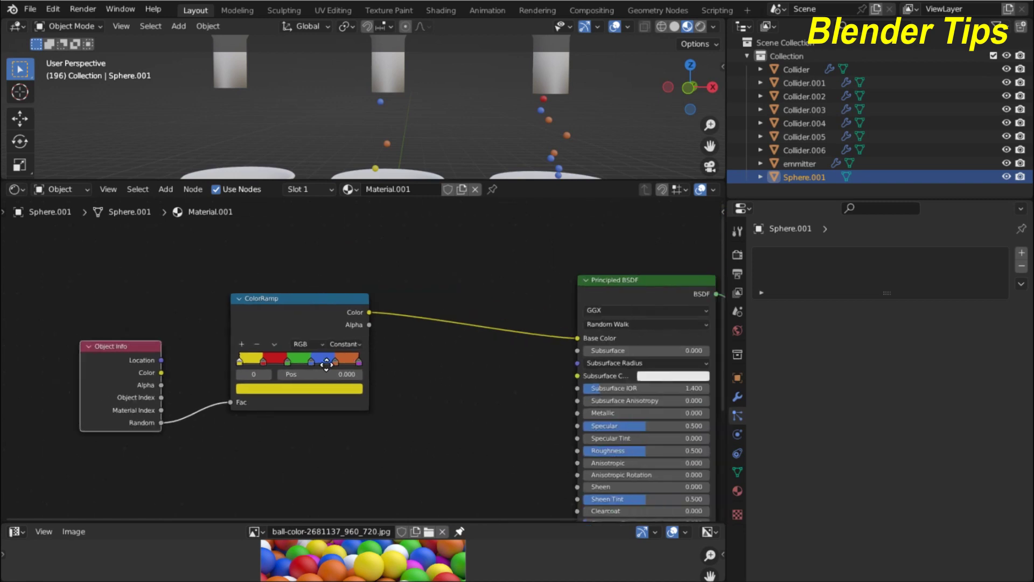
{"action": "scroll", "coordinate": [361, 347], "scroll_direction": "up", "scroll_amount": 1}
{"action": "scroll", "coordinate": [319, 296], "scroll_direction": "up", "scroll_amount": 1}
{"action": "scroll", "coordinate": [322, 303], "scroll_direction": "up", "scroll_amount": 1}
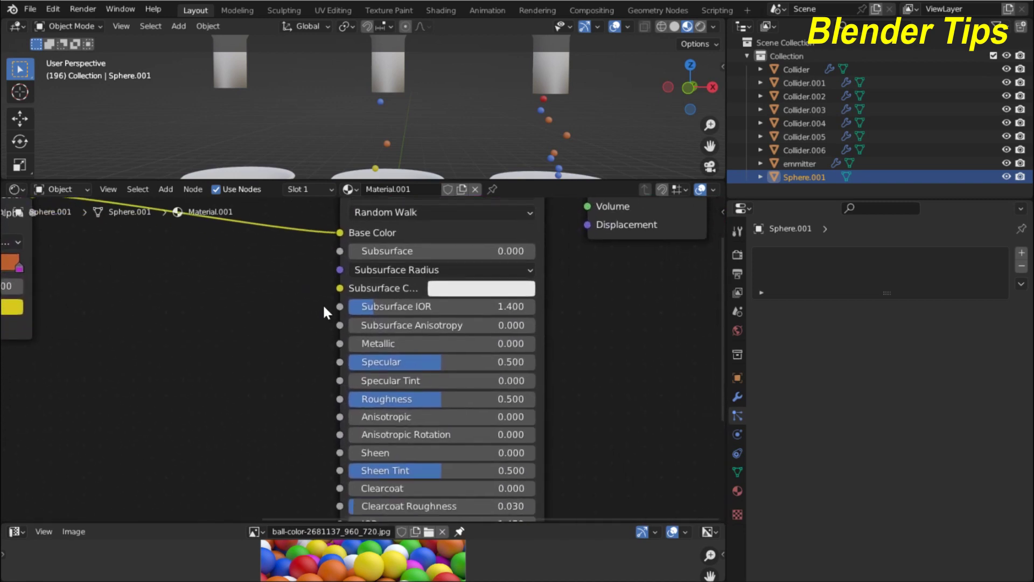
{"action": "left_click_drag", "start_coordinate": [374, 343], "coordinate": [533, 344]}
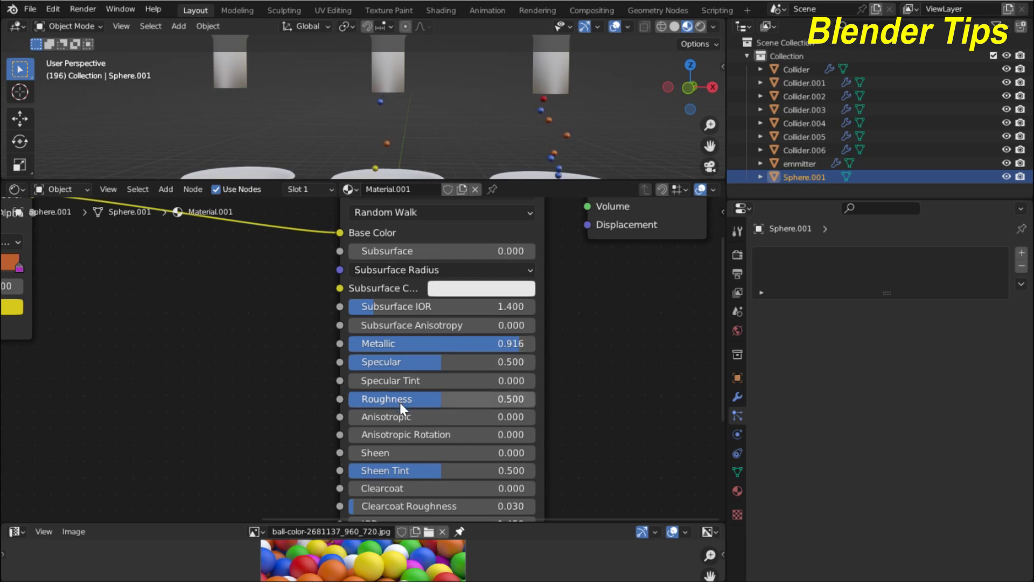
{"action": "left_click_drag", "start_coordinate": [429, 399], "coordinate": [394, 400]}
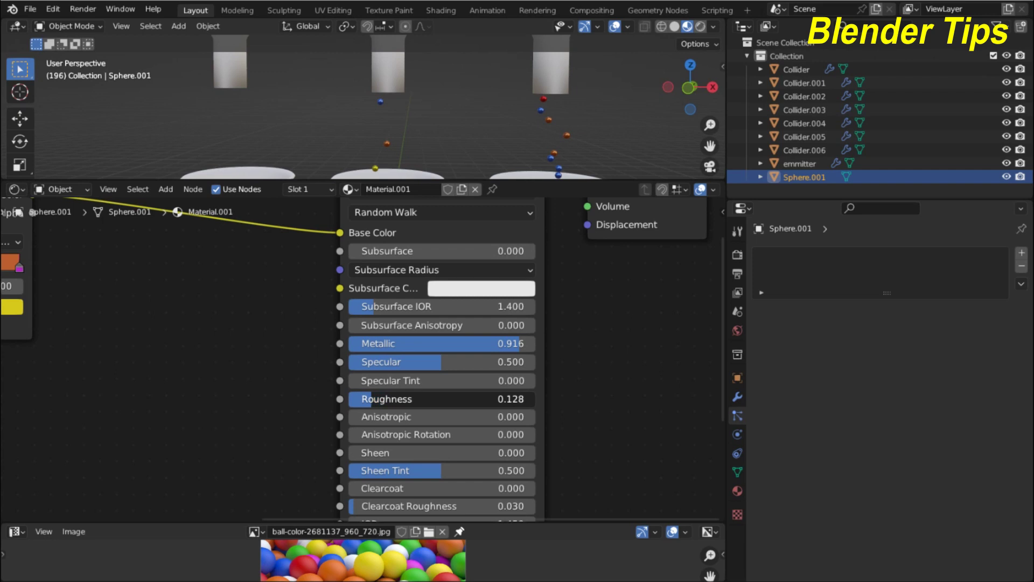
{"action": "left_click_drag", "start_coordinate": [371, 399], "coordinate": [371, 399]}
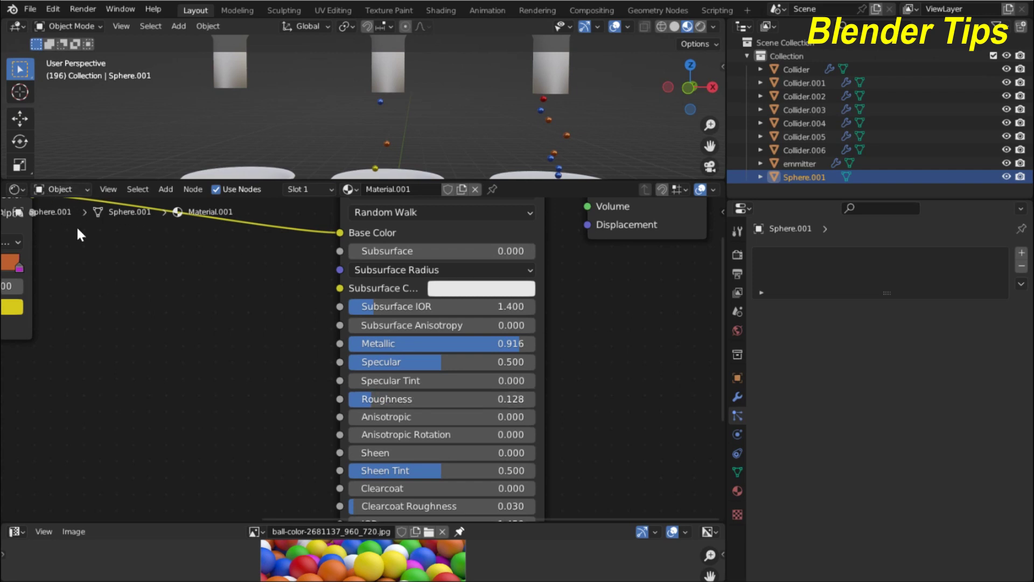
Join the image area over the shader editor, removing the shader editor
{"action": "right_click", "coordinate": [177, 521]}
{"action": "left_click", "coordinate": [162, 556]}
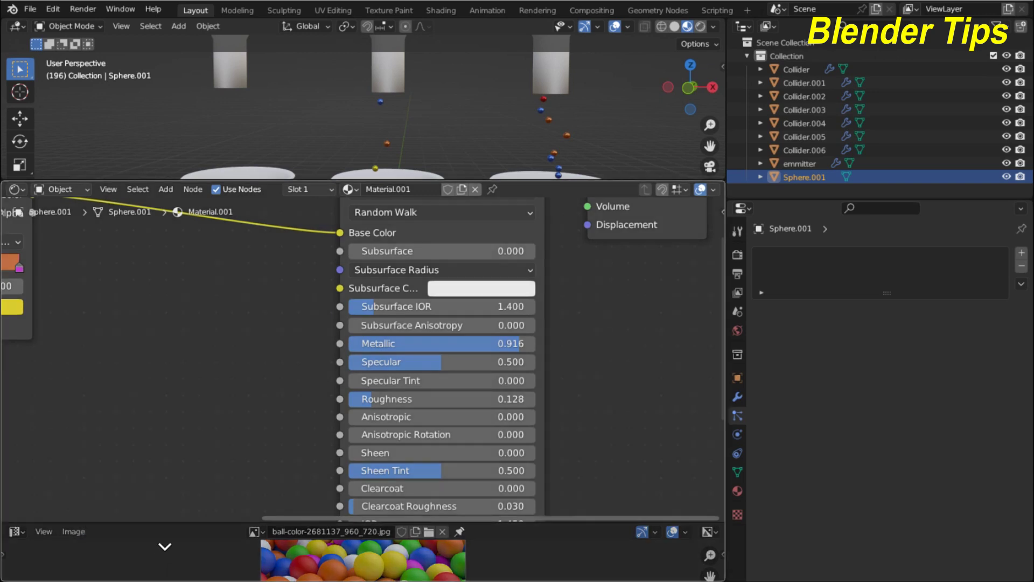
{"action": "left_click", "coordinate": [176, 487]}
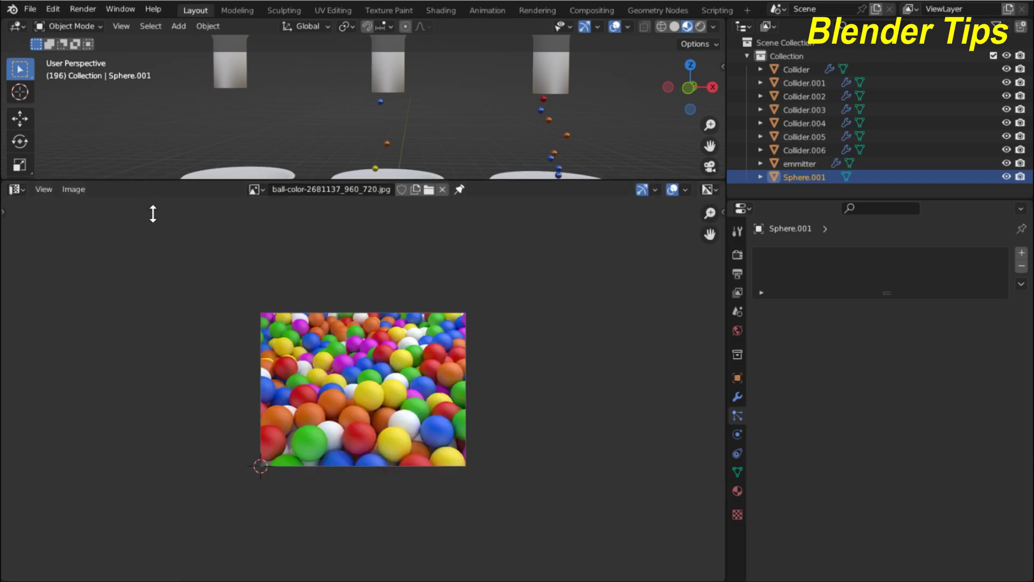
Enlarge the 3D view and turn the lower image area into an Asset Browser
{"action": "left_click_drag", "start_coordinate": [153, 214], "coordinate": [190, 395]}
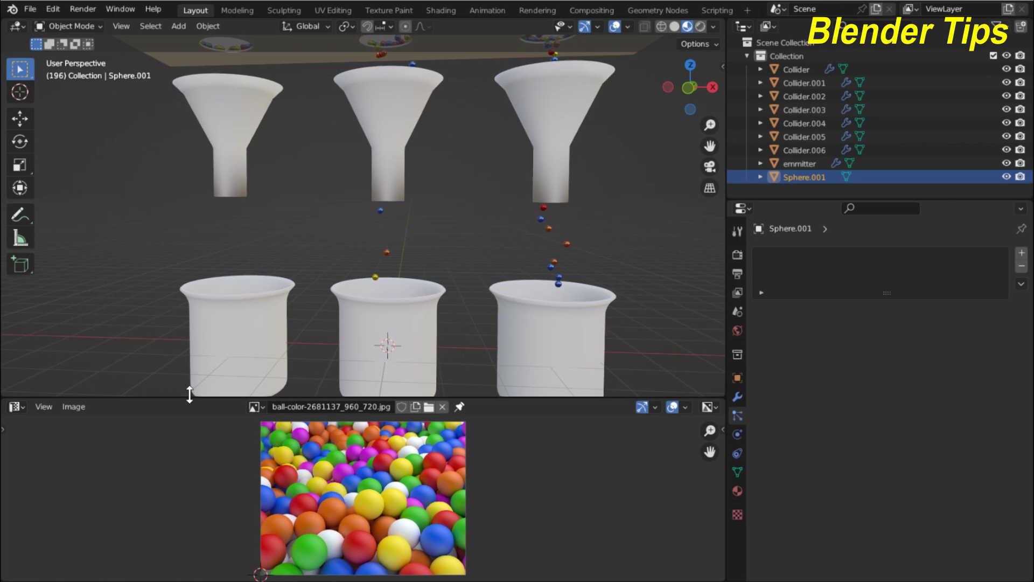
{"action": "left_click", "coordinate": [22, 406]}
{"action": "left_click", "coordinate": [15, 406]}
{"action": "left_click", "coordinate": [451, 490]}
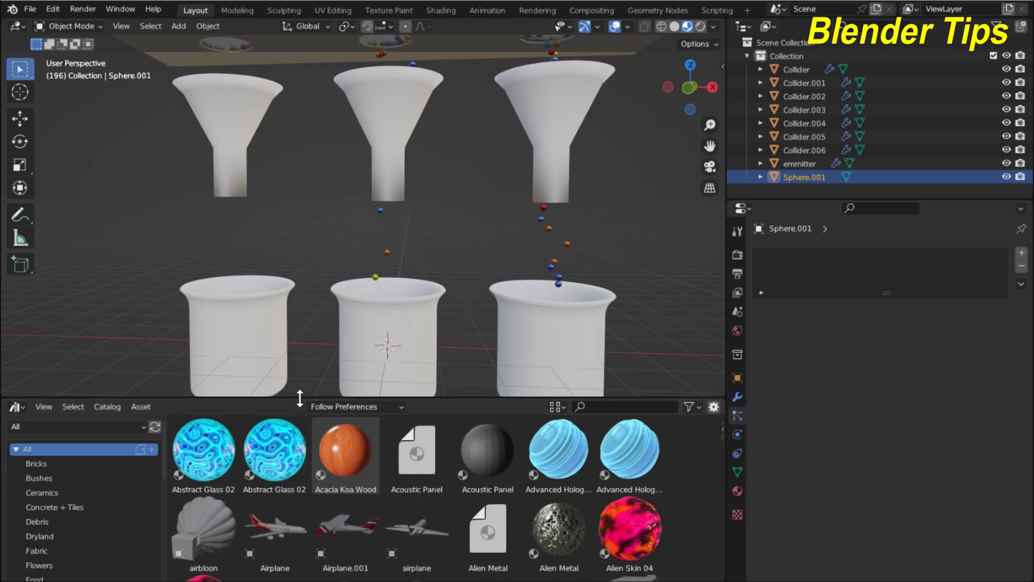
Orbit and zoom to a frontal view of the box, funnels and cups
{"action": "left_click_drag", "start_coordinate": [300, 399], "coordinate": [340, 486]}
{"action": "middle_click_drag", "start_coordinate": [339, 303], "coordinate": [393, 343]}
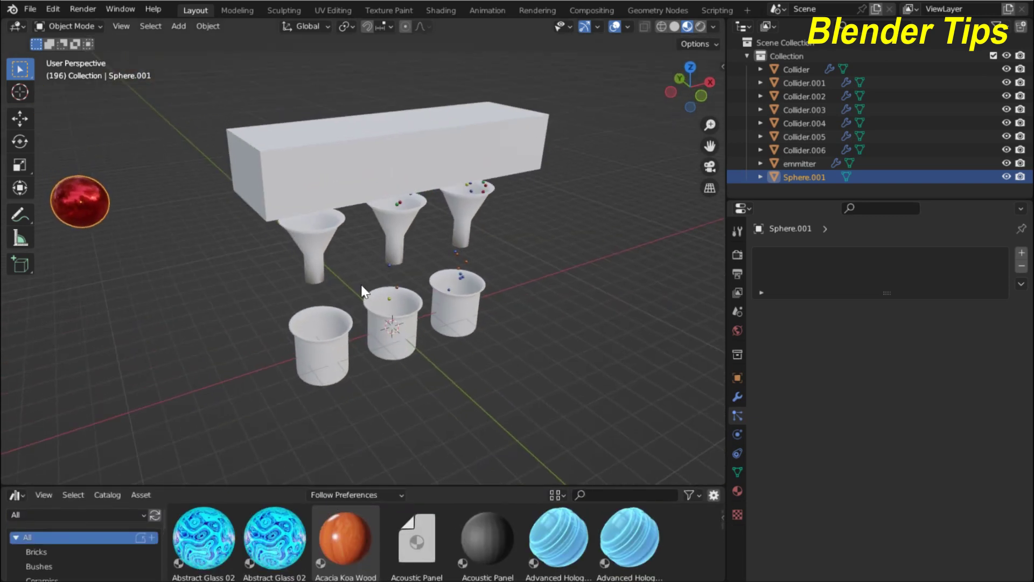
{"action": "scroll", "coordinate": [358, 280], "scroll_direction": "up", "scroll_amount": 3}
{"action": "scroll", "coordinate": [357, 277], "scroll_direction": "down", "scroll_amount": 2}
{"action": "middle_click_drag", "start_coordinate": [347, 271], "coordinate": [335, 251]}
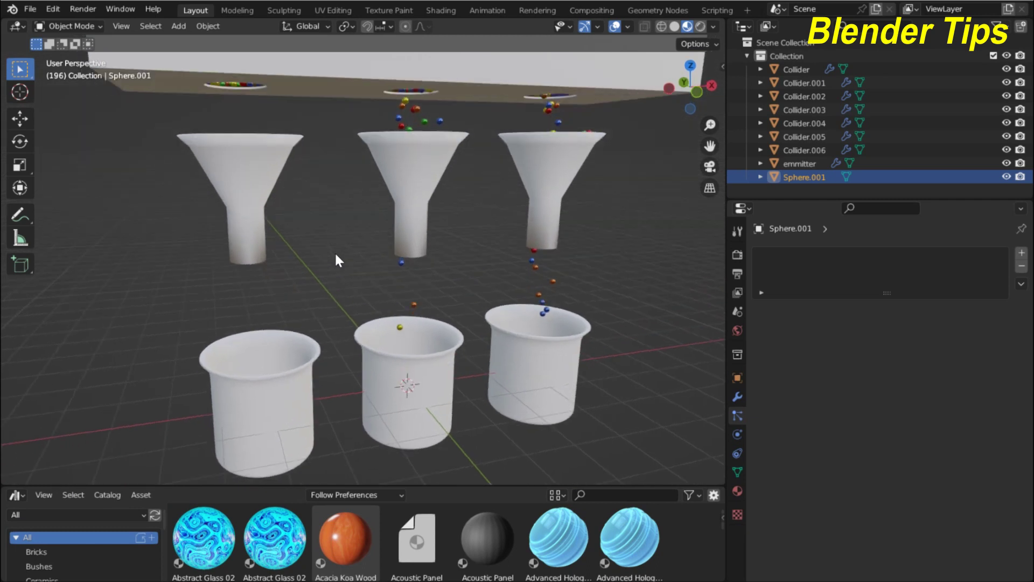
{"action": "scroll", "coordinate": [334, 251], "scroll_direction": "down", "scroll_amount": 2}
{"action": "scroll", "coordinate": [332, 245], "scroll_direction": "down", "scroll_amount": 1}
{"action": "scroll", "coordinate": [294, 220], "scroll_direction": "up", "scroll_amount": 2}
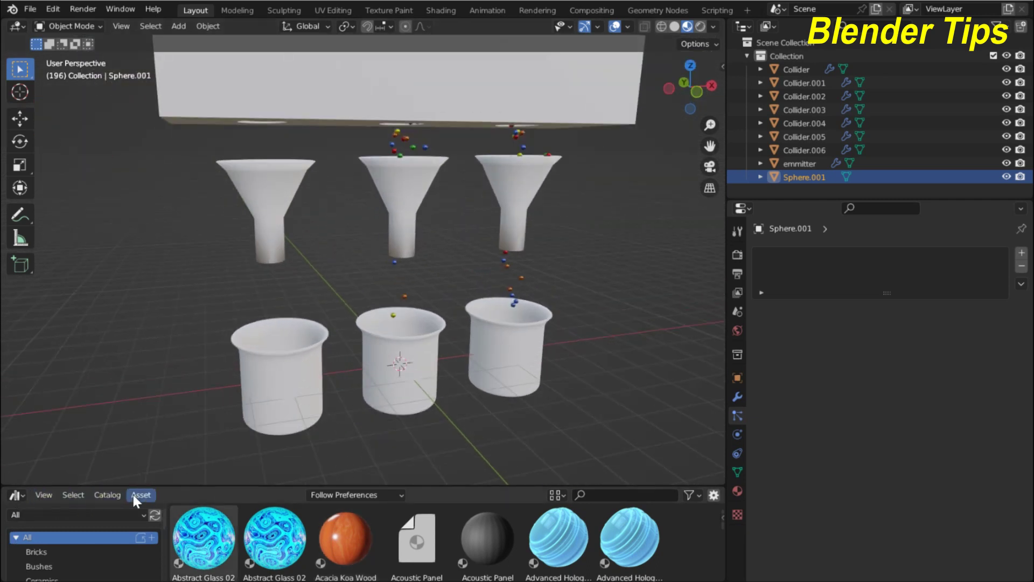
Enlarge the Asset Browser and show the Materials library's Glass + Ice catalog
{"action": "left_click_drag", "start_coordinate": [171, 484], "coordinate": [182, 402]}
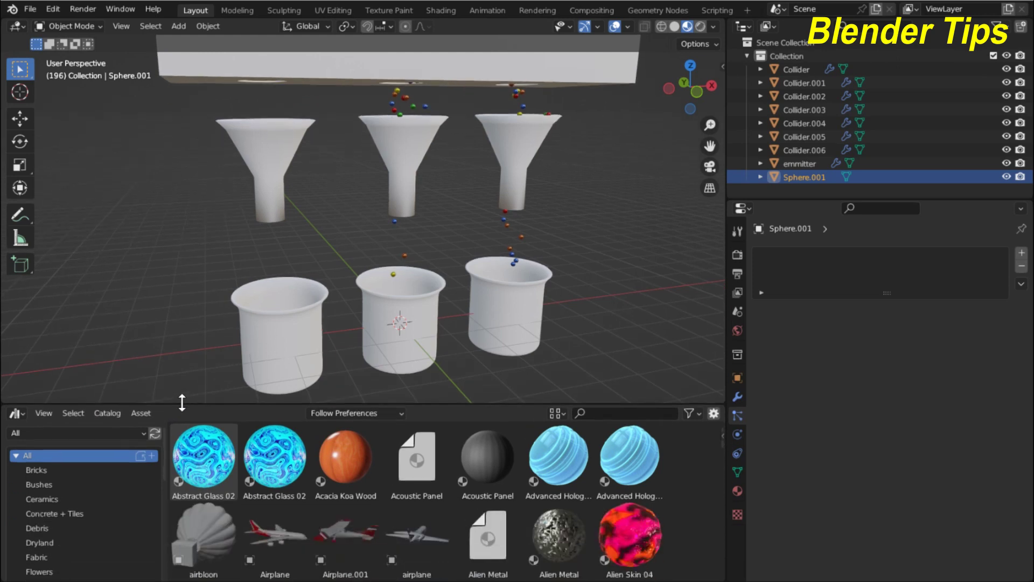
{"action": "left_click", "coordinate": [75, 432]}
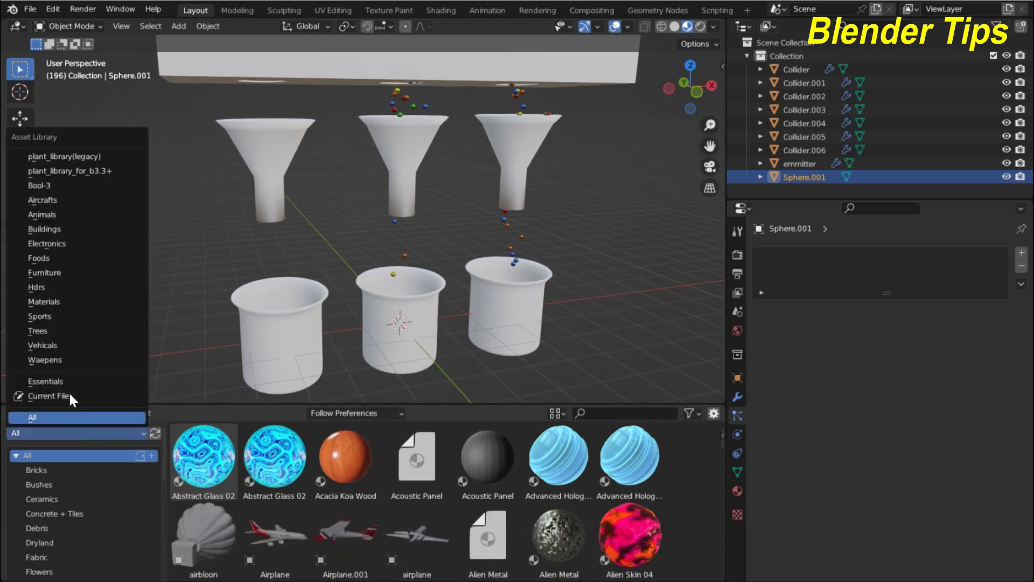
{"action": "left_click", "coordinate": [56, 302]}
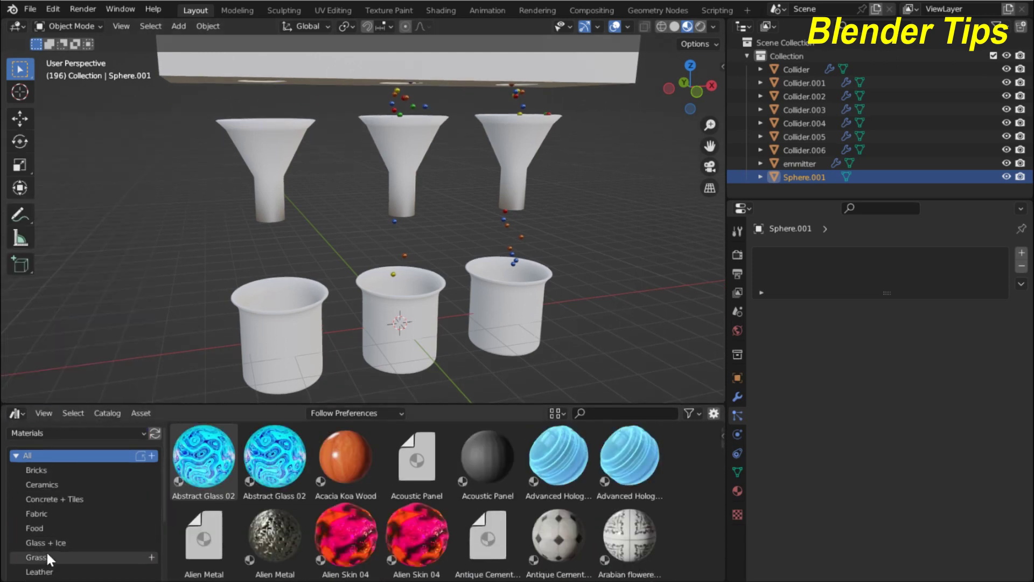
{"action": "left_click", "coordinate": [62, 544]}
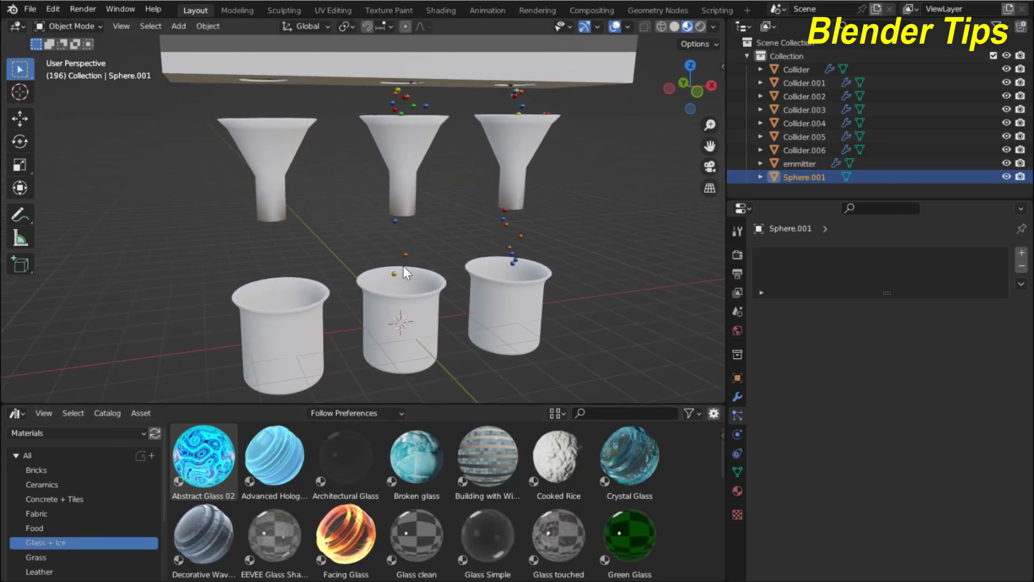
Apply Architectural Glass to the left, middle and right beakers
{"action": "left_click_drag", "start_coordinate": [351, 466], "coordinate": [283, 354]}
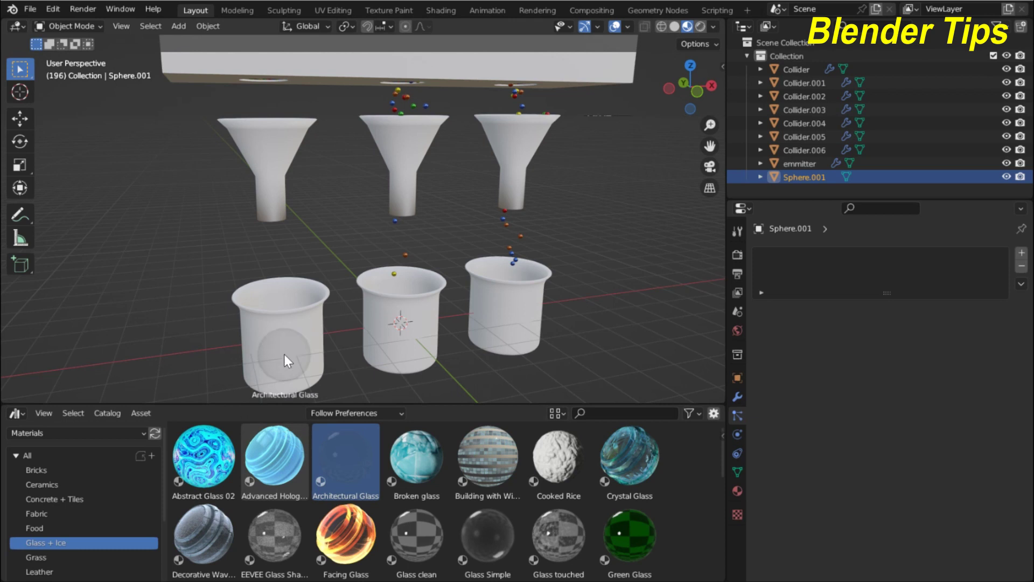
{"action": "left_click_drag", "start_coordinate": [338, 461], "coordinate": [390, 358]}
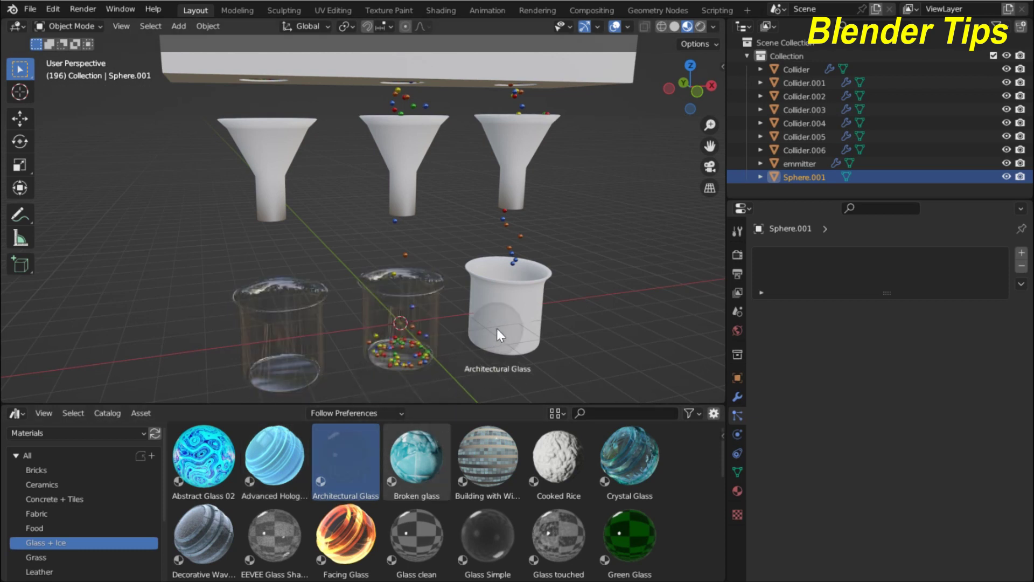
{"action": "left_click_drag", "start_coordinate": [361, 446], "coordinate": [496, 329]}
Apply Architectural Glass to the three funnels and view the whole setup
{"action": "scroll", "coordinate": [365, 264], "scroll_direction": "down", "scroll_amount": 2}
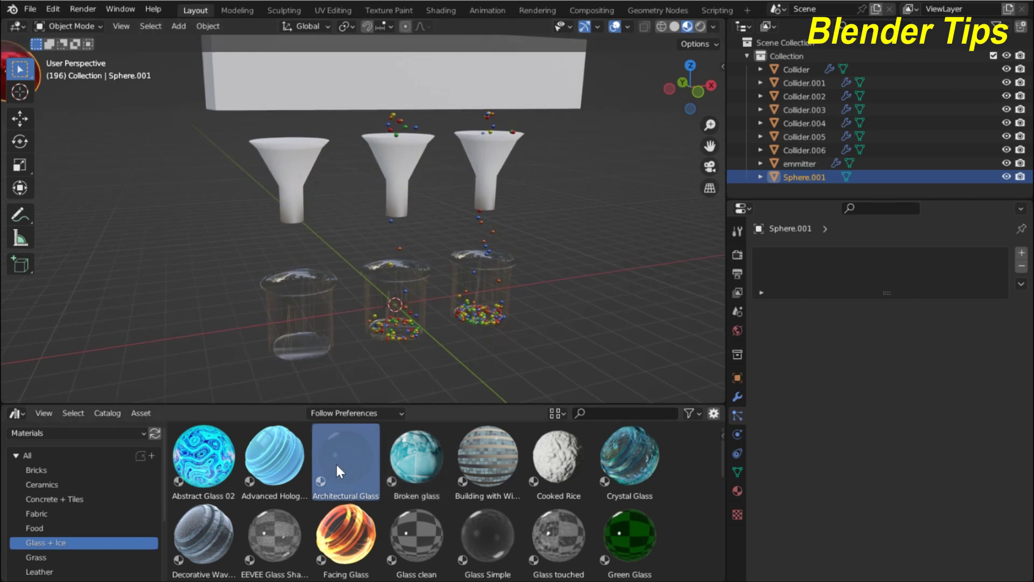
{"action": "left_click_drag", "start_coordinate": [289, 178], "coordinate": [290, 179]}
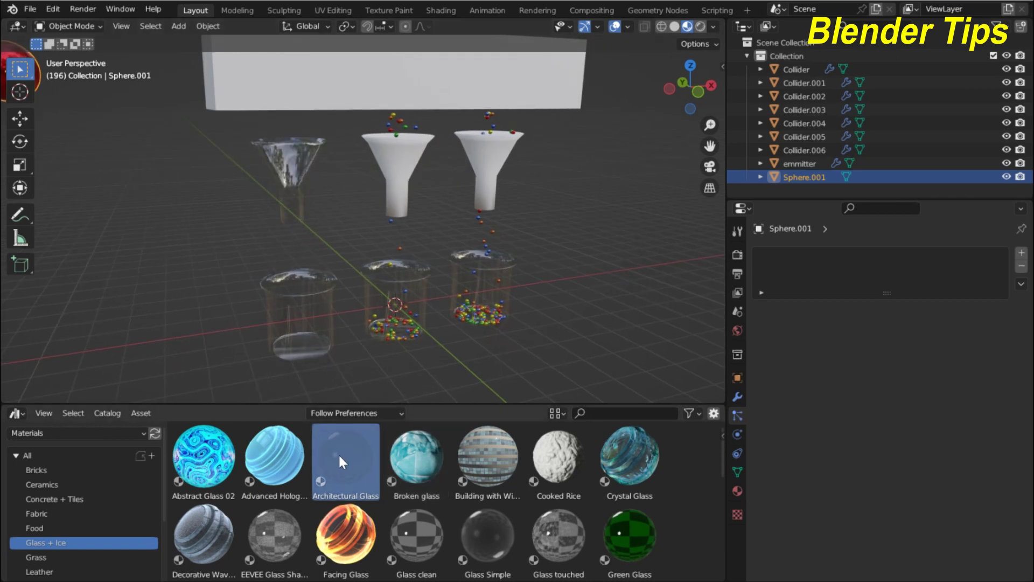
{"action": "left_click_drag", "start_coordinate": [389, 182], "coordinate": [390, 183]}
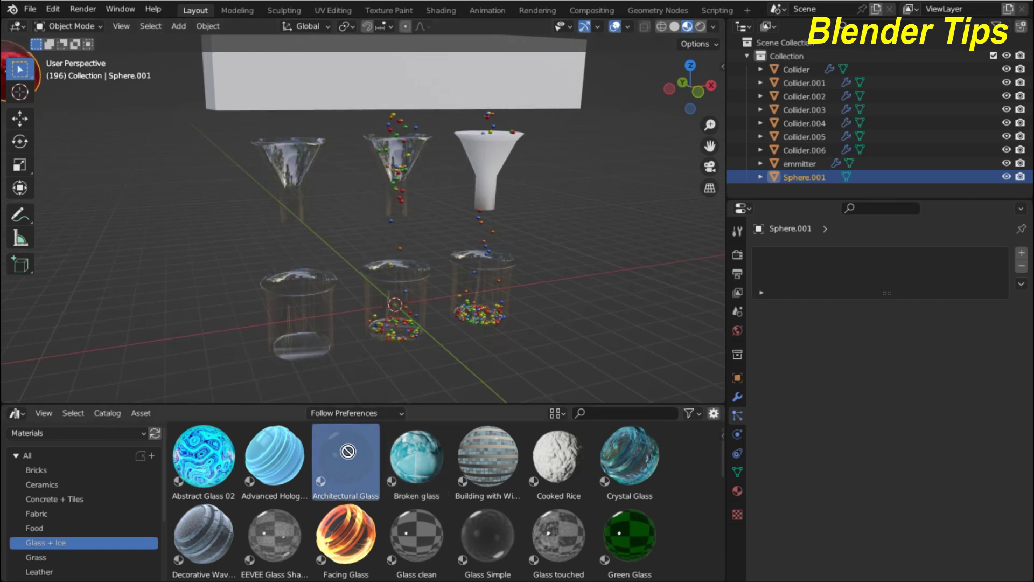
{"action": "left_click_drag", "start_coordinate": [477, 158], "coordinate": [479, 159]}
{"action": "mouse_move", "coordinate": [372, 163]}
{"action": "middle_mouse_down"}
{"action": "mouse_move", "coordinate": [315, 170]}
{"action": "mouse_move", "coordinate": [295, 155]}
{"action": "mouse_move", "coordinate": [323, 149]}
{"action": "mouse_move", "coordinate": [377, 164]}
{"action": "mouse_move", "coordinate": [371, 150]}
{"action": "mouse_move", "coordinate": [321, 155]}
{"action": "mouse_move", "coordinate": [294, 98]}
{"action": "mouse_move", "coordinate": [296, 111]}
{"action": "mouse_move", "coordinate": [308, 92]}
{"action": "middle_mouse_up"}
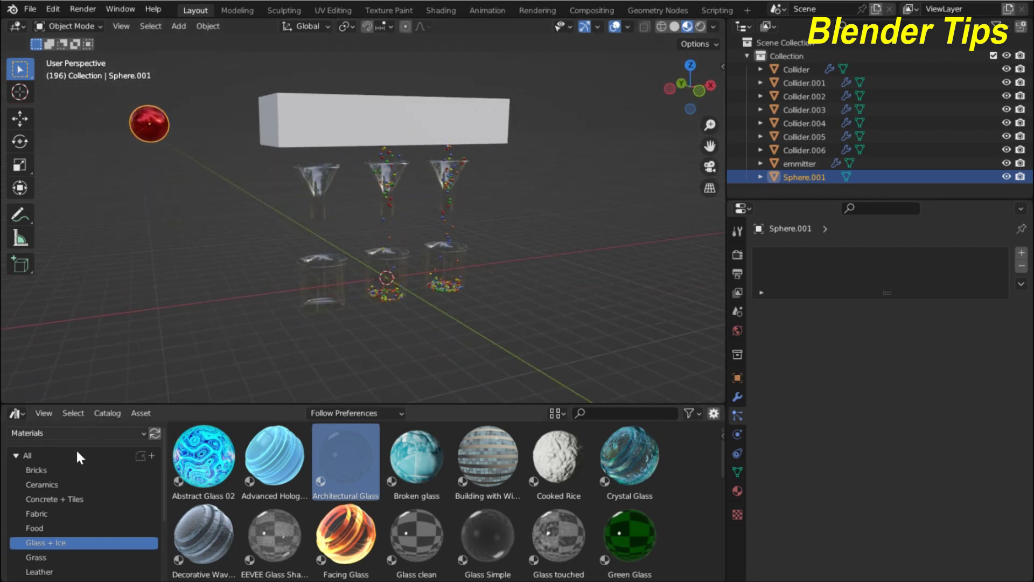
Give the box the Metal Bronze Dixon material from the Metals catalog
{"action": "scroll", "coordinate": [73, 526], "scroll_direction": "down", "scroll_amount": 2}
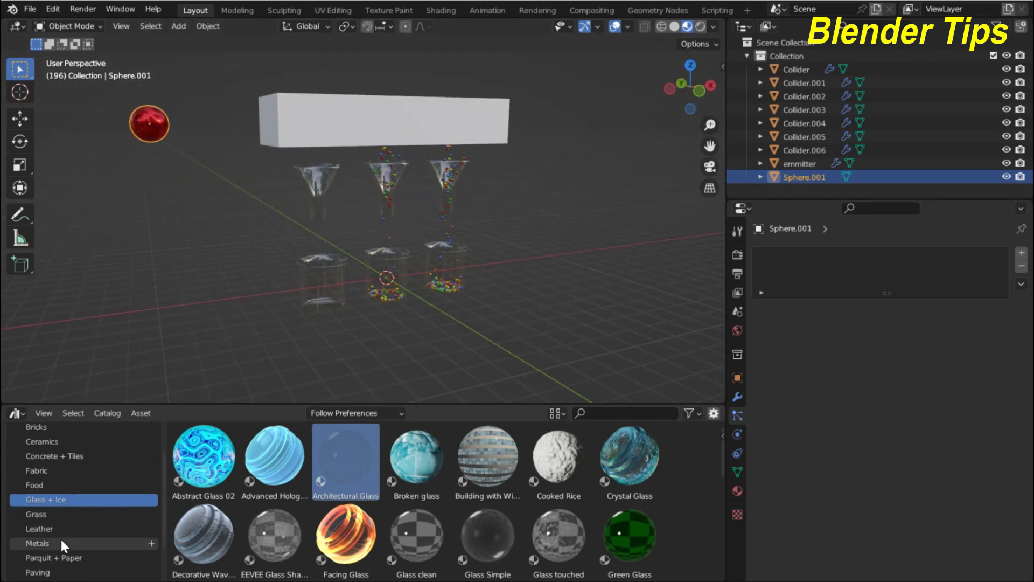
{"action": "left_click", "coordinate": [61, 542]}
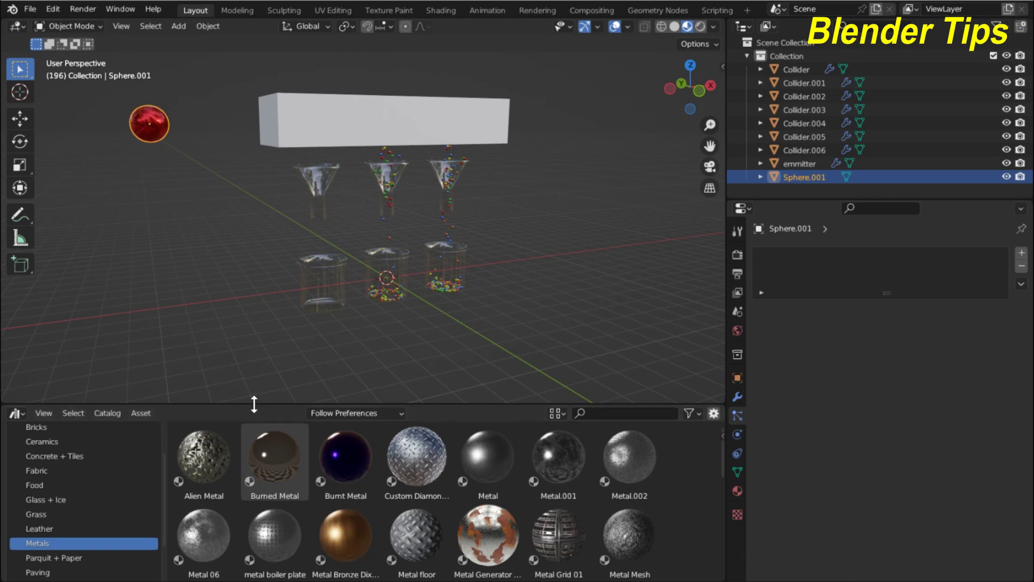
{"action": "left_click_drag", "start_coordinate": [254, 404], "coordinate": [253, 384]}
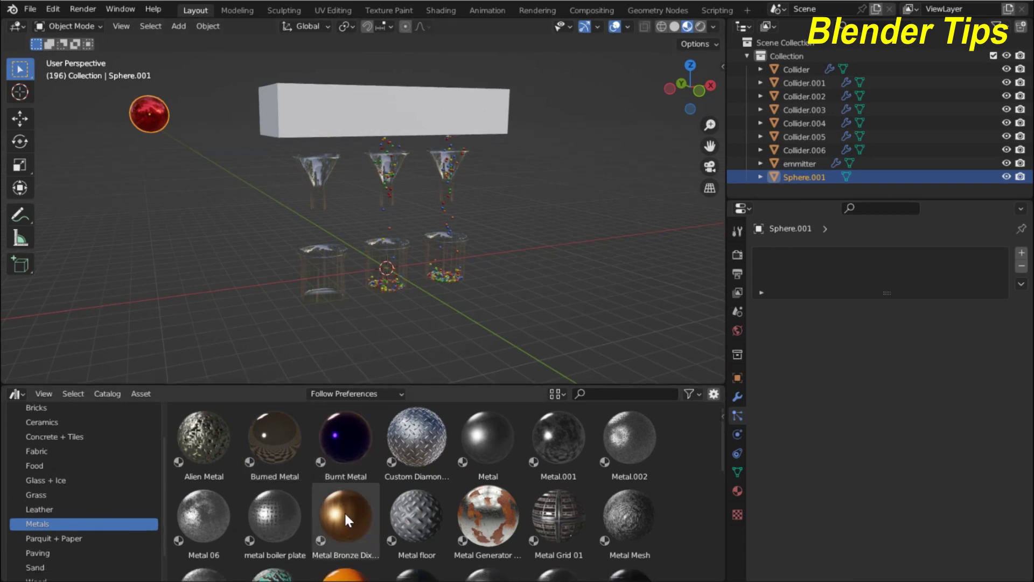
{"action": "left_click_drag", "start_coordinate": [344, 511], "coordinate": [296, 105]}
{"action": "mouse_move", "coordinate": [416, 154]}
{"action": "middle_mouse_down"}
{"action": "mouse_move", "coordinate": [341, 147]}
{"action": "mouse_move", "coordinate": [399, 151]}
{"action": "middle_mouse_up"}
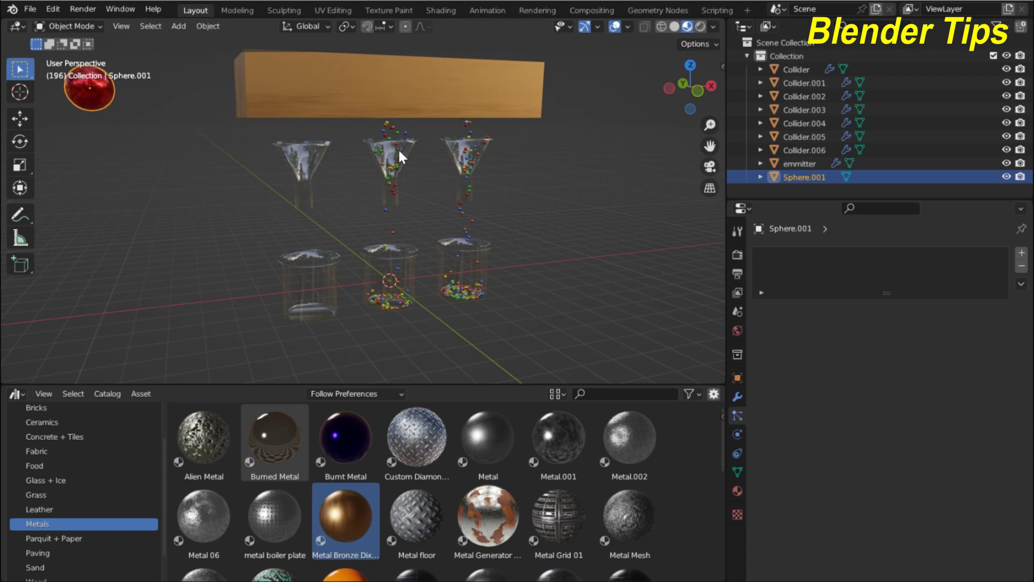
Turn the bottom area back into a Timeline and give the 3D viewport more room
{"action": "left_click", "coordinate": [12, 395]}
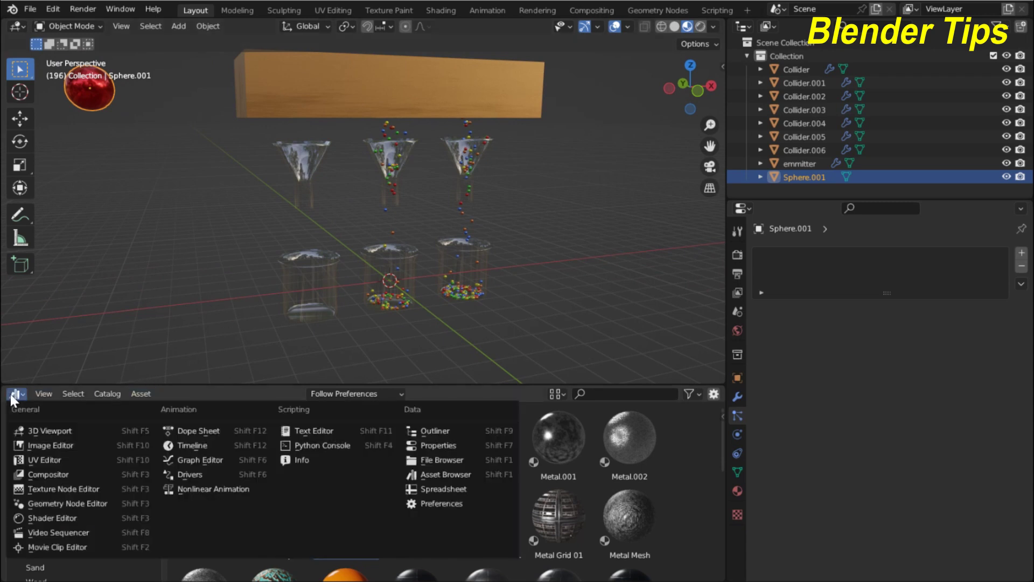
{"action": "left_click", "coordinate": [190, 447]}
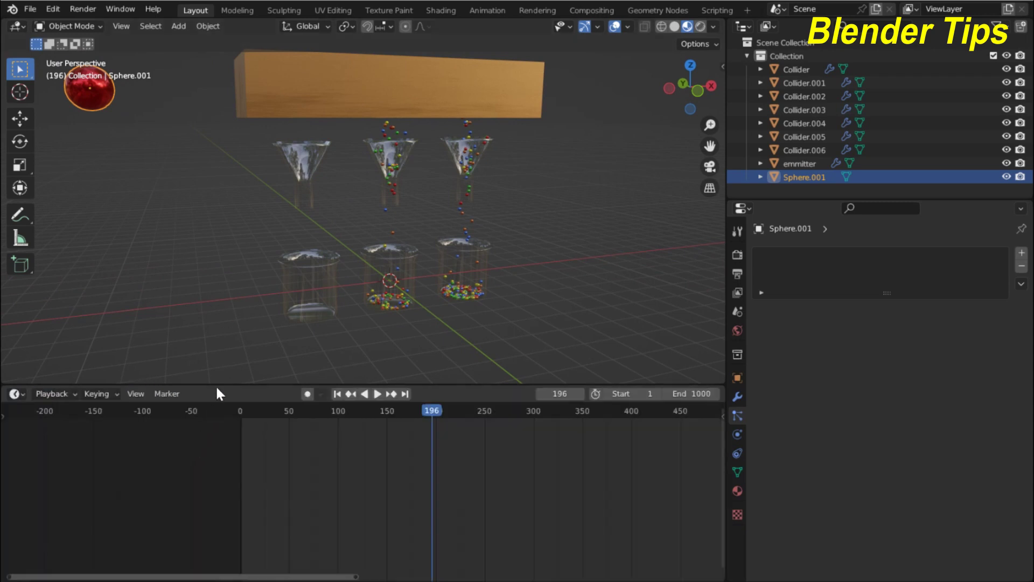
{"action": "left_click_drag", "start_coordinate": [216, 385], "coordinate": [218, 491]}
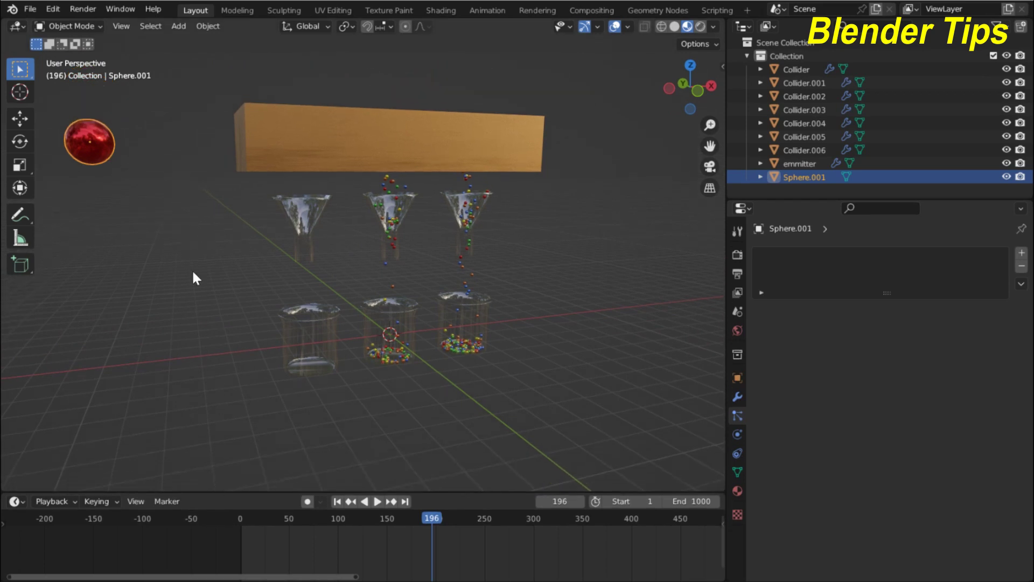
{"action": "scroll", "coordinate": [192, 278], "scroll_direction": "down", "scroll_amount": 2}
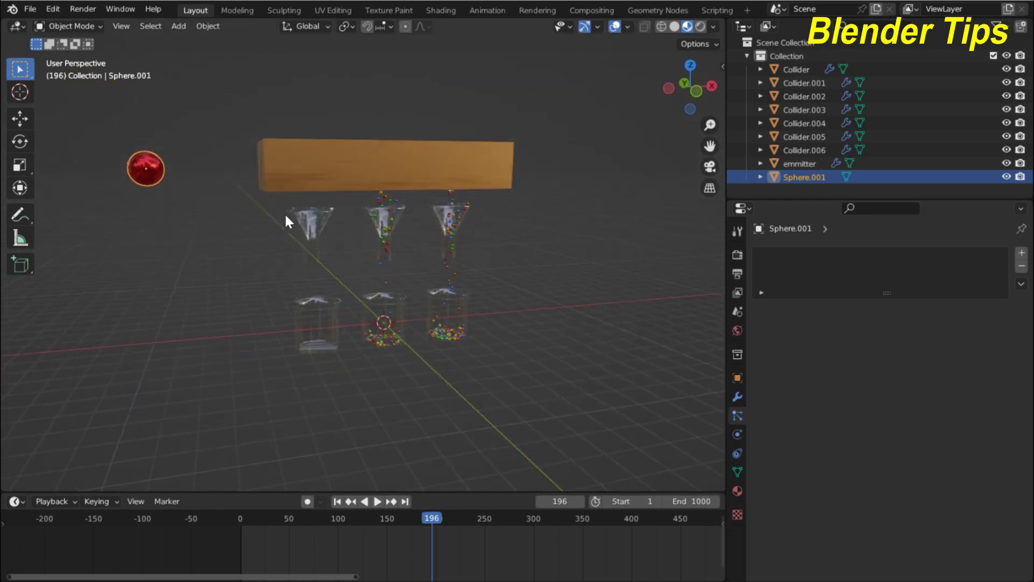
{"action": "scroll", "coordinate": [283, 206], "scroll_direction": "up", "scroll_amount": 3}
{"action": "scroll", "coordinate": [286, 203], "scroll_direction": "up", "scroll_amount": 2}
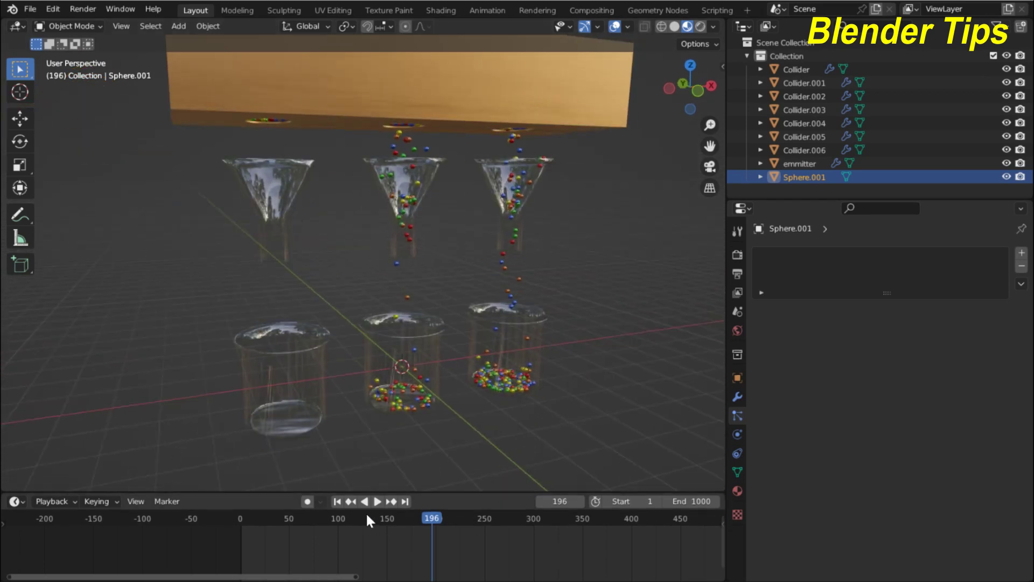
Rewind the animation to frame 1 and show the Molecular+ sidebar tab
{"action": "left_click", "coordinate": [340, 500]}
{"action": "scroll", "coordinate": [560, 367], "scroll_direction": "down", "scroll_amount": 1}
{"action": "scroll", "coordinate": [582, 340], "scroll_direction": "down", "scroll_amount": 1}
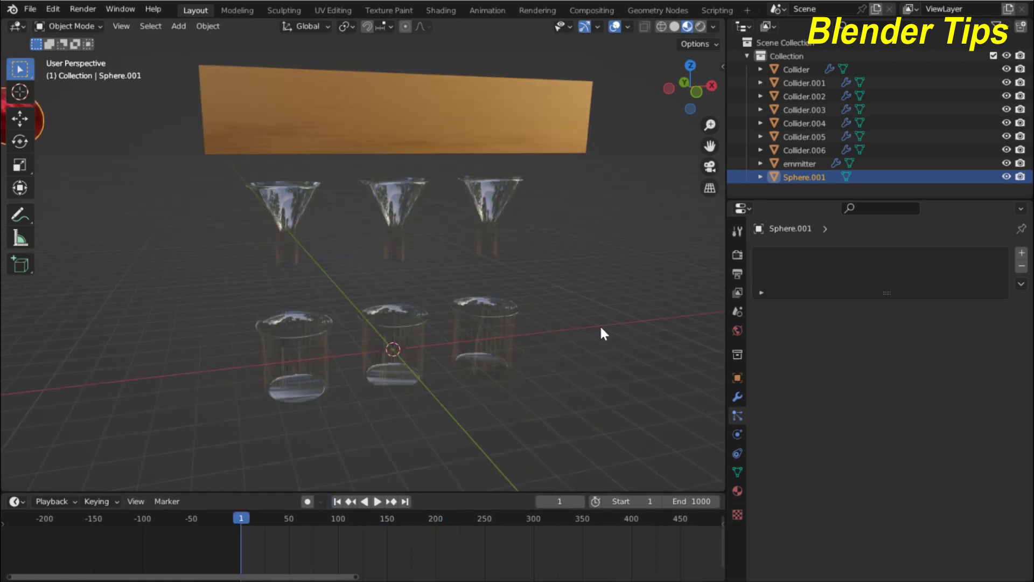
{"action": "key", "text": "n"}
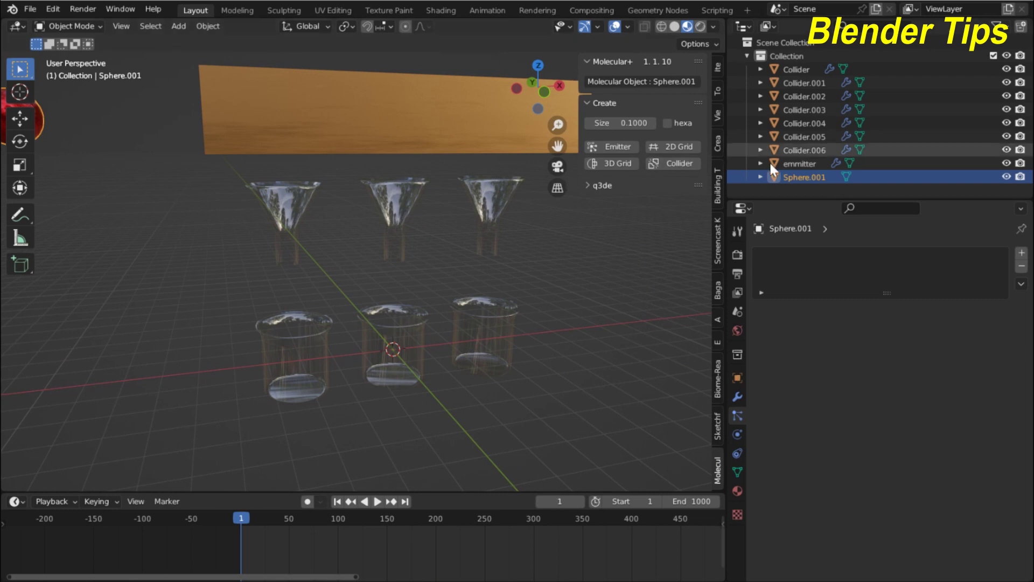
Start the Molecular+ simulation on the emmitter and hide the sidebar
{"action": "left_click", "coordinate": [797, 164]}
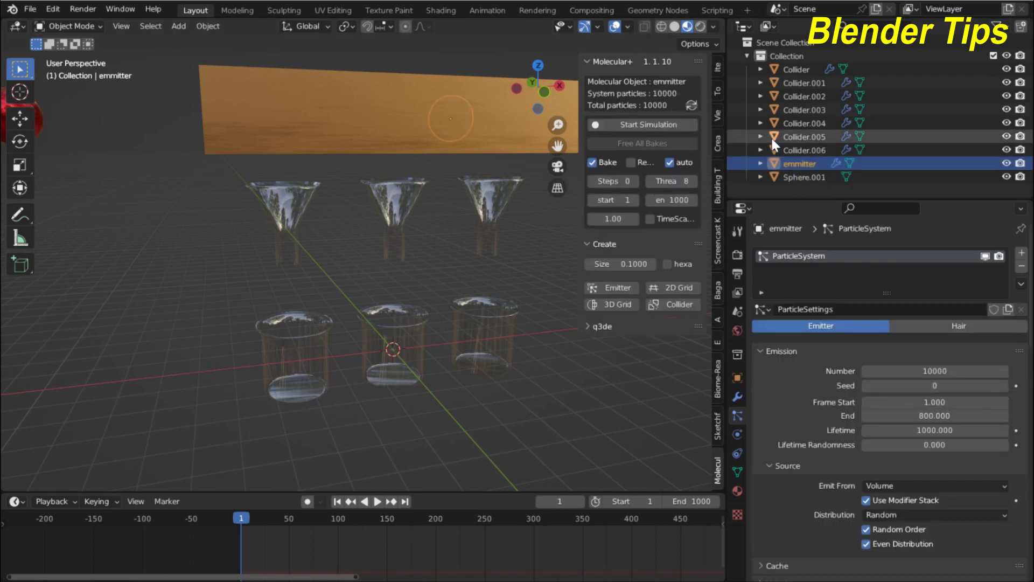
{"action": "left_click", "coordinate": [640, 125]}
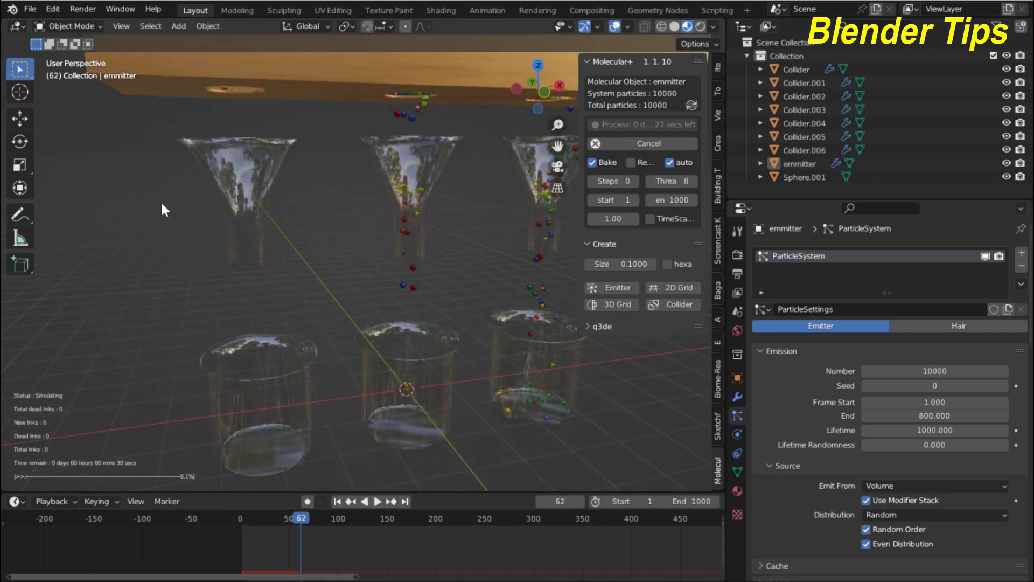
{"action": "key", "text": "n"}
Orbit the view to watch spheres pour through the funnels into the beakers
{"action": "scroll", "coordinate": [223, 217], "scroll_direction": "up", "scroll_amount": 2}
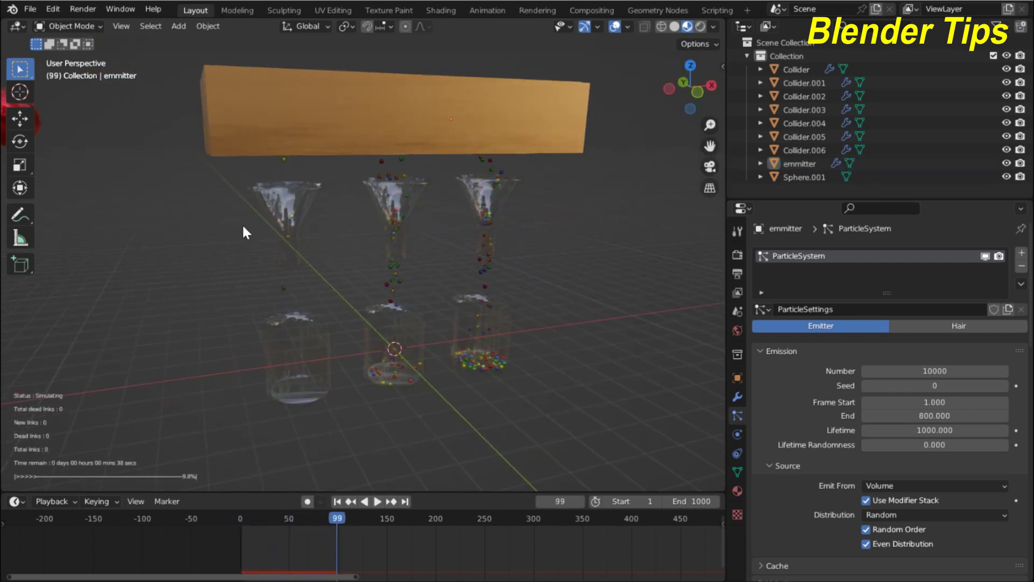
{"action": "scroll", "coordinate": [226, 215], "scroll_direction": "up", "scroll_amount": 2}
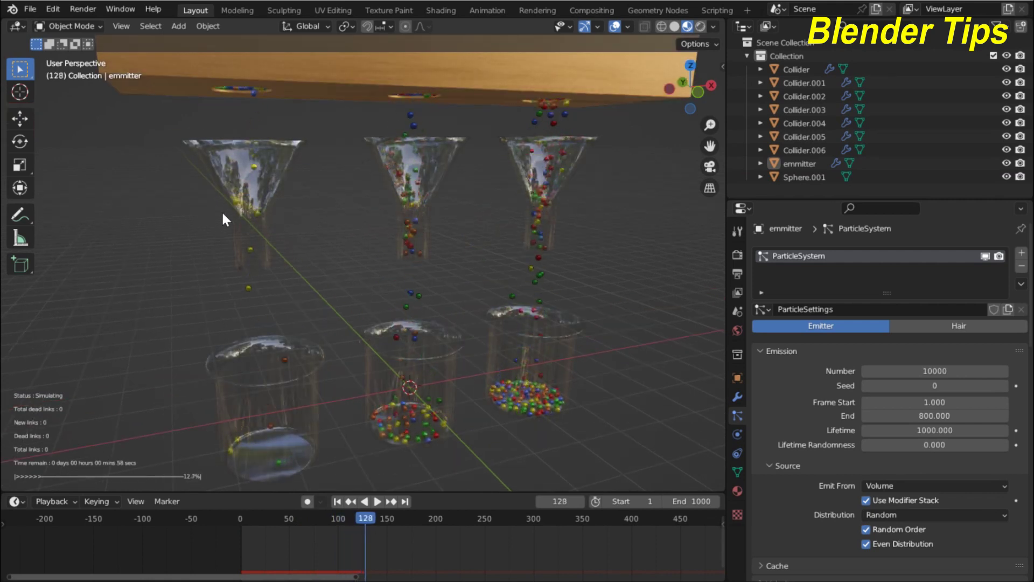
{"action": "scroll", "coordinate": [223, 211], "scroll_direction": "down", "scroll_amount": 2}
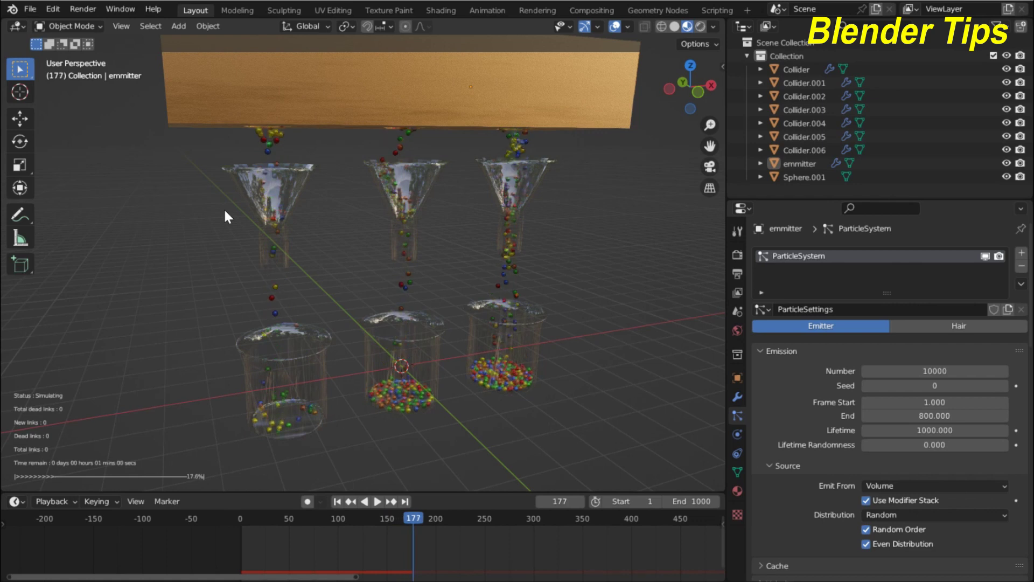
{"action": "middle_click_drag", "start_coordinate": [330, 170], "coordinate": [355, 148]}
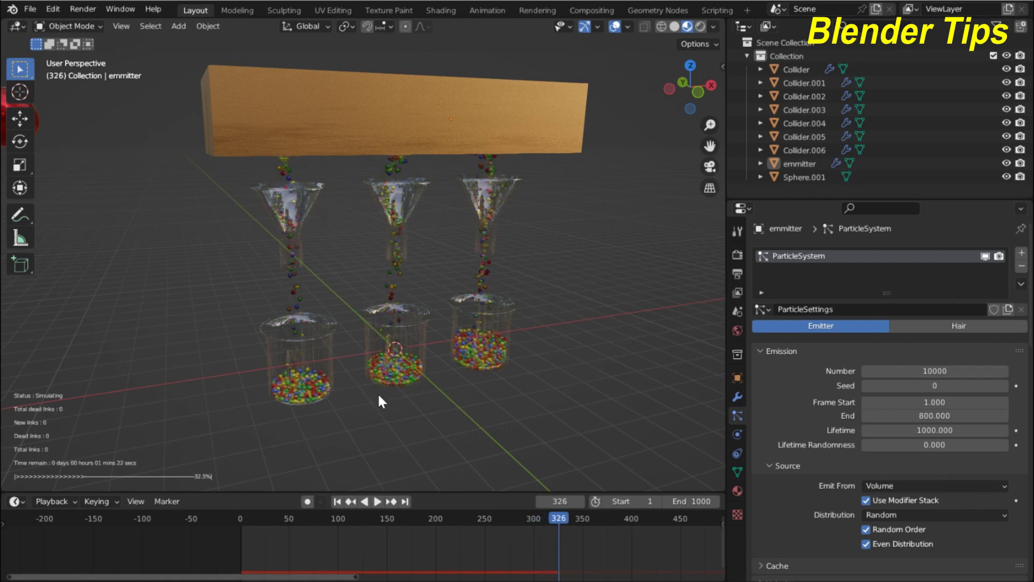
{"action": "mouse_move", "coordinate": [377, 389]}
{"action": "middle_mouse_down"}
{"action": "mouse_move", "coordinate": [342, 364]}
{"action": "mouse_move", "coordinate": [348, 373]}
{"action": "middle_mouse_up"}
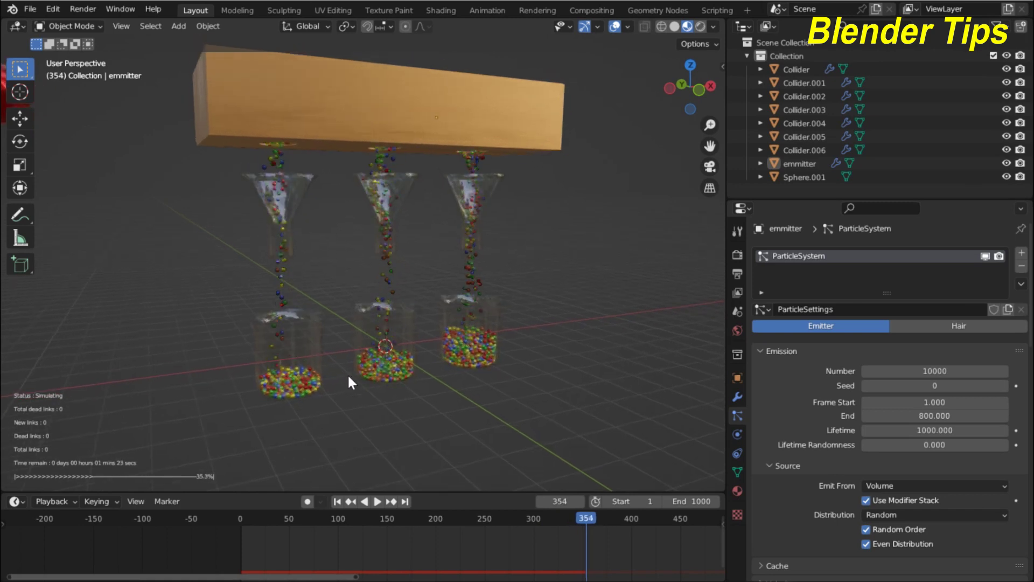